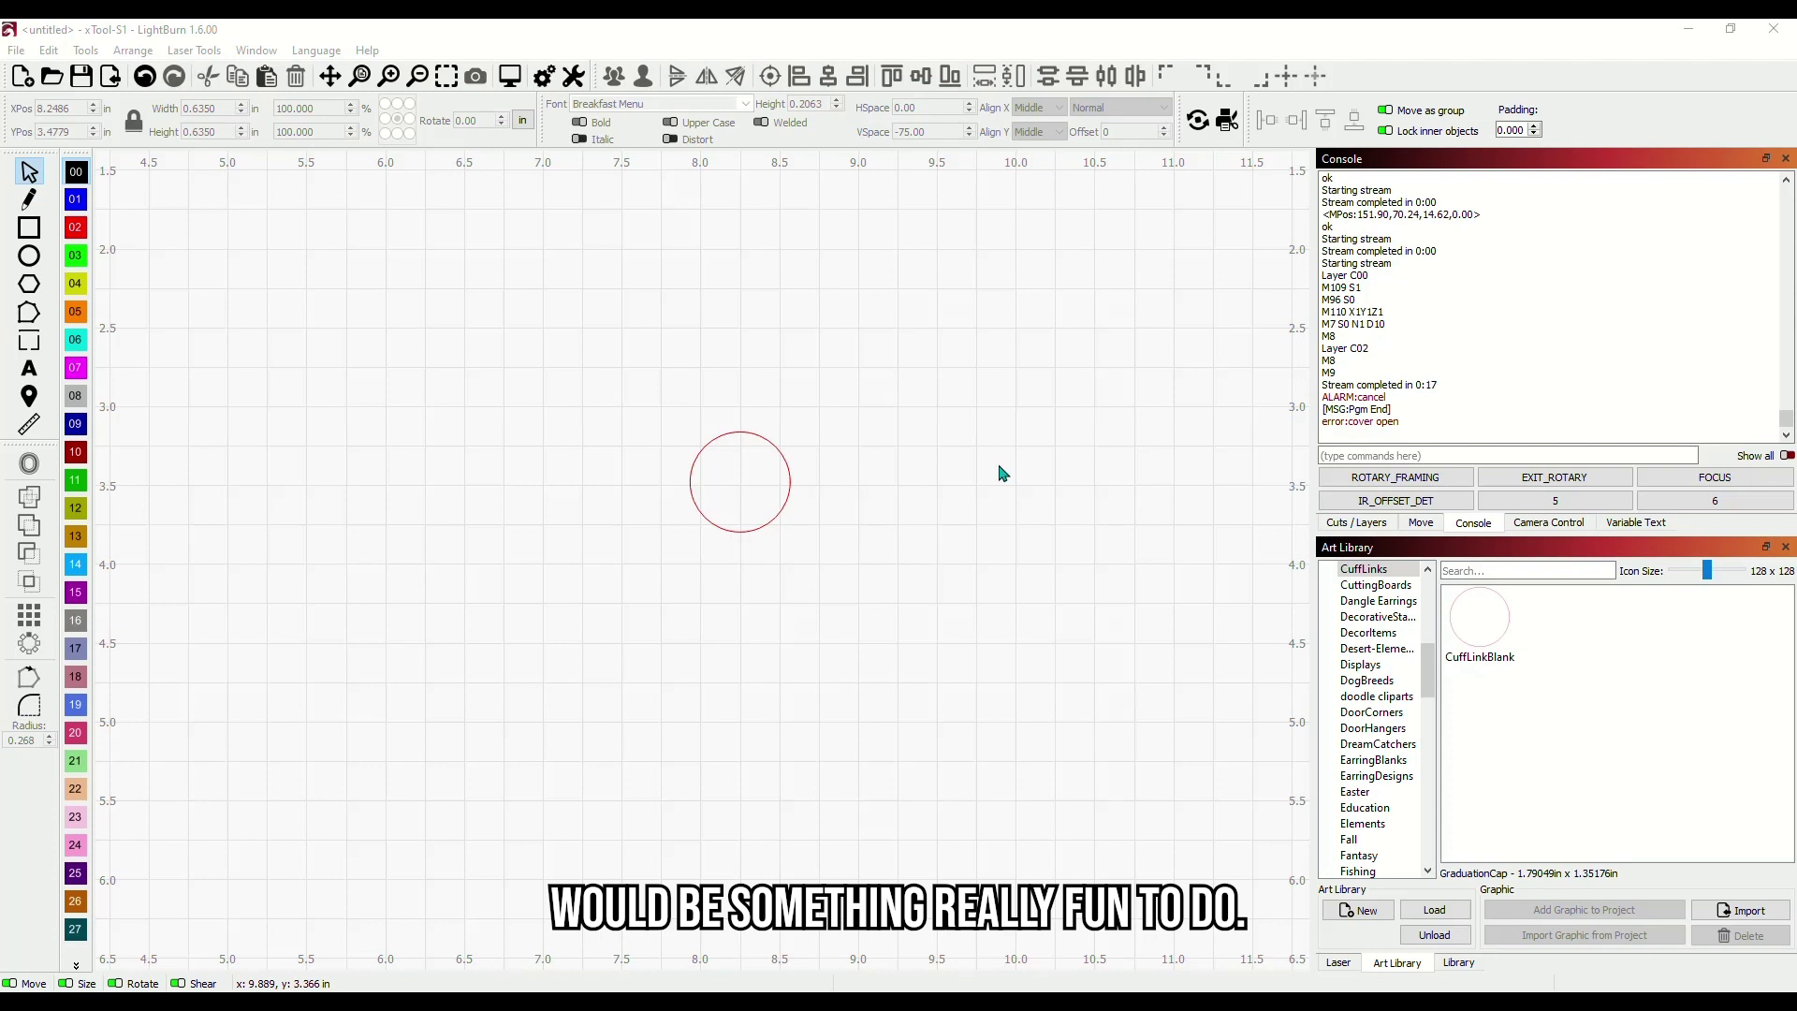
Check the cufflink circle's size in both millimetres and inches, ending with the units in inches
drag(789, 468, 735, 448)
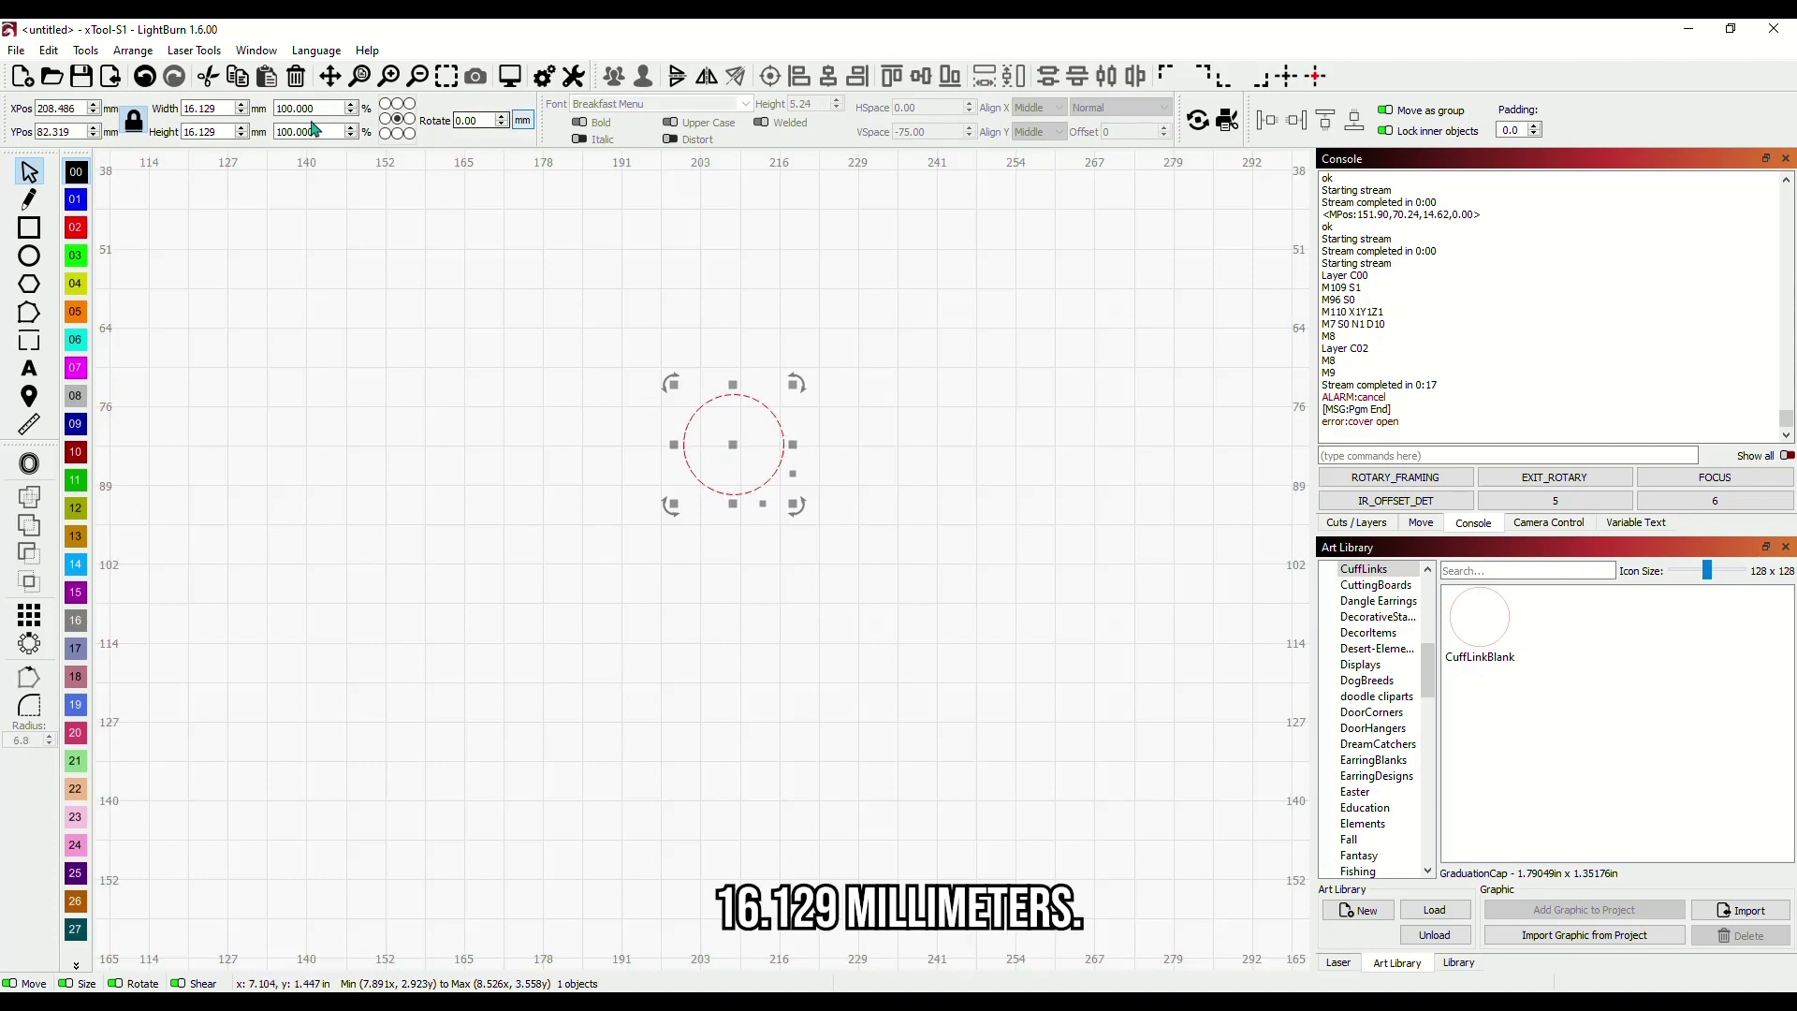
click(522, 120)
click(522, 122)
drag(737, 442, 703, 416)
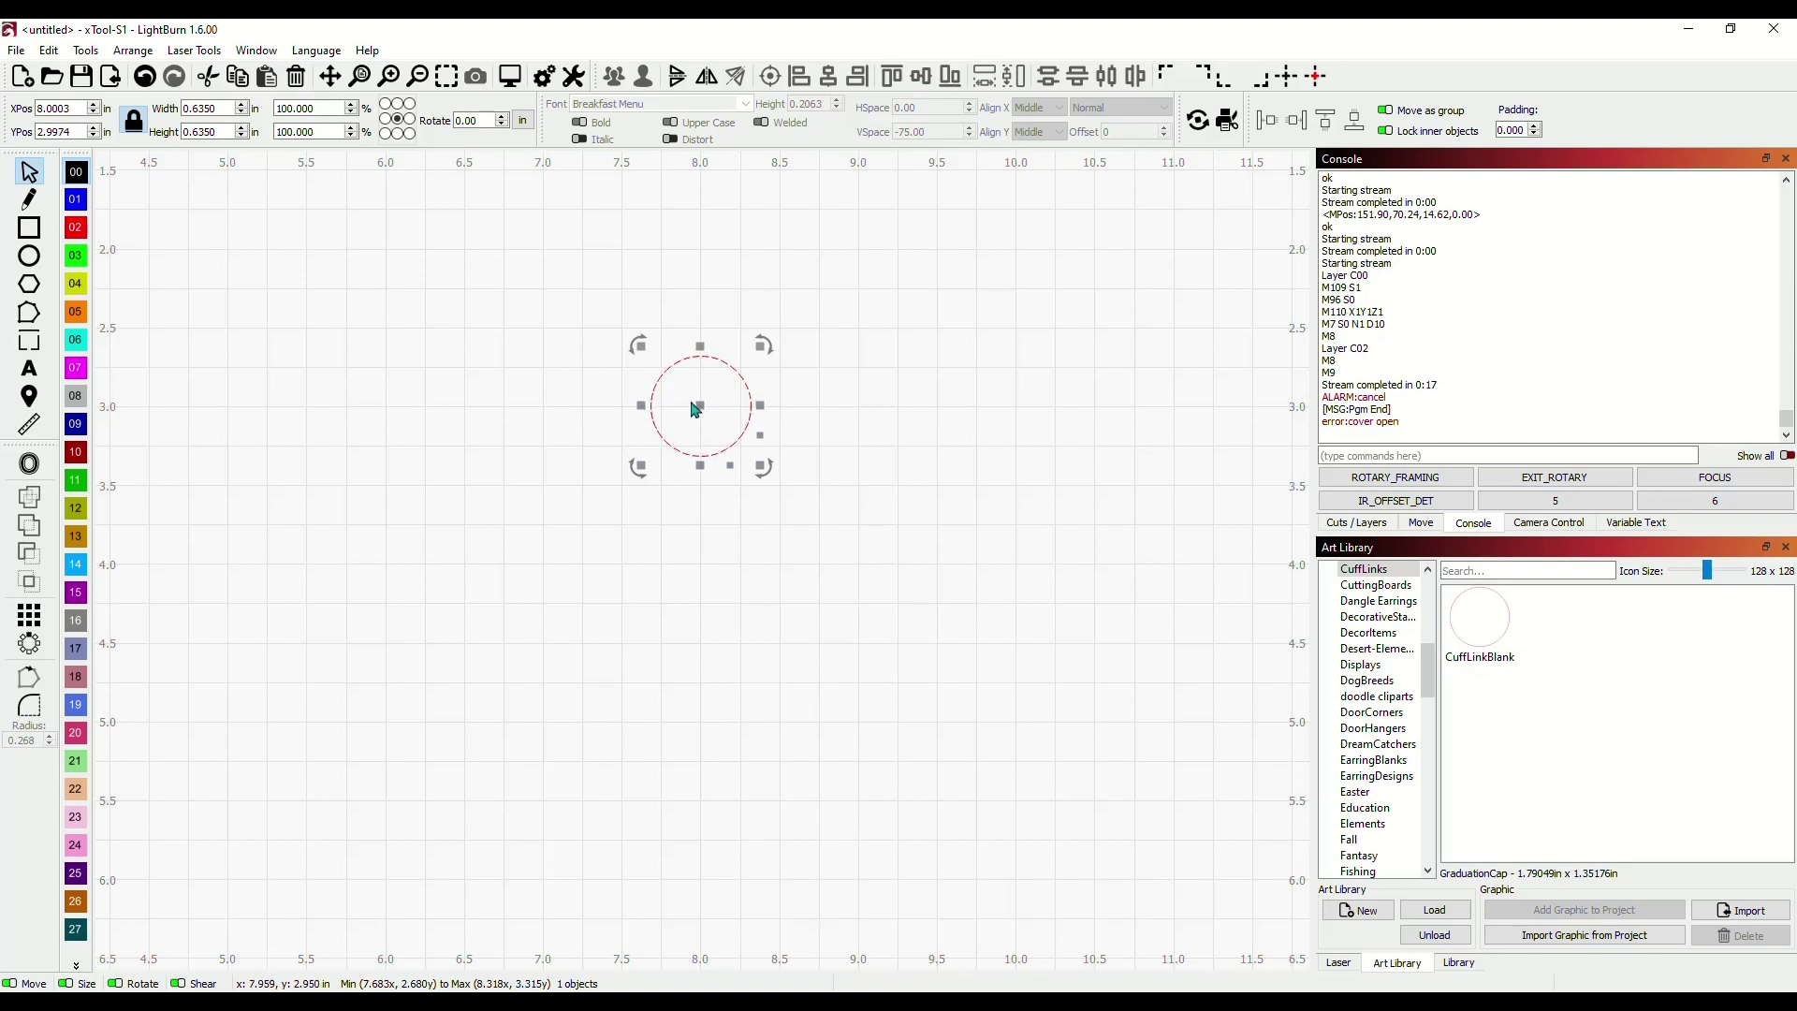
mouse_move(700, 406)
mouse_down()
mouse_move(670, 418)
mouse_move(705, 422)
mouse_up()
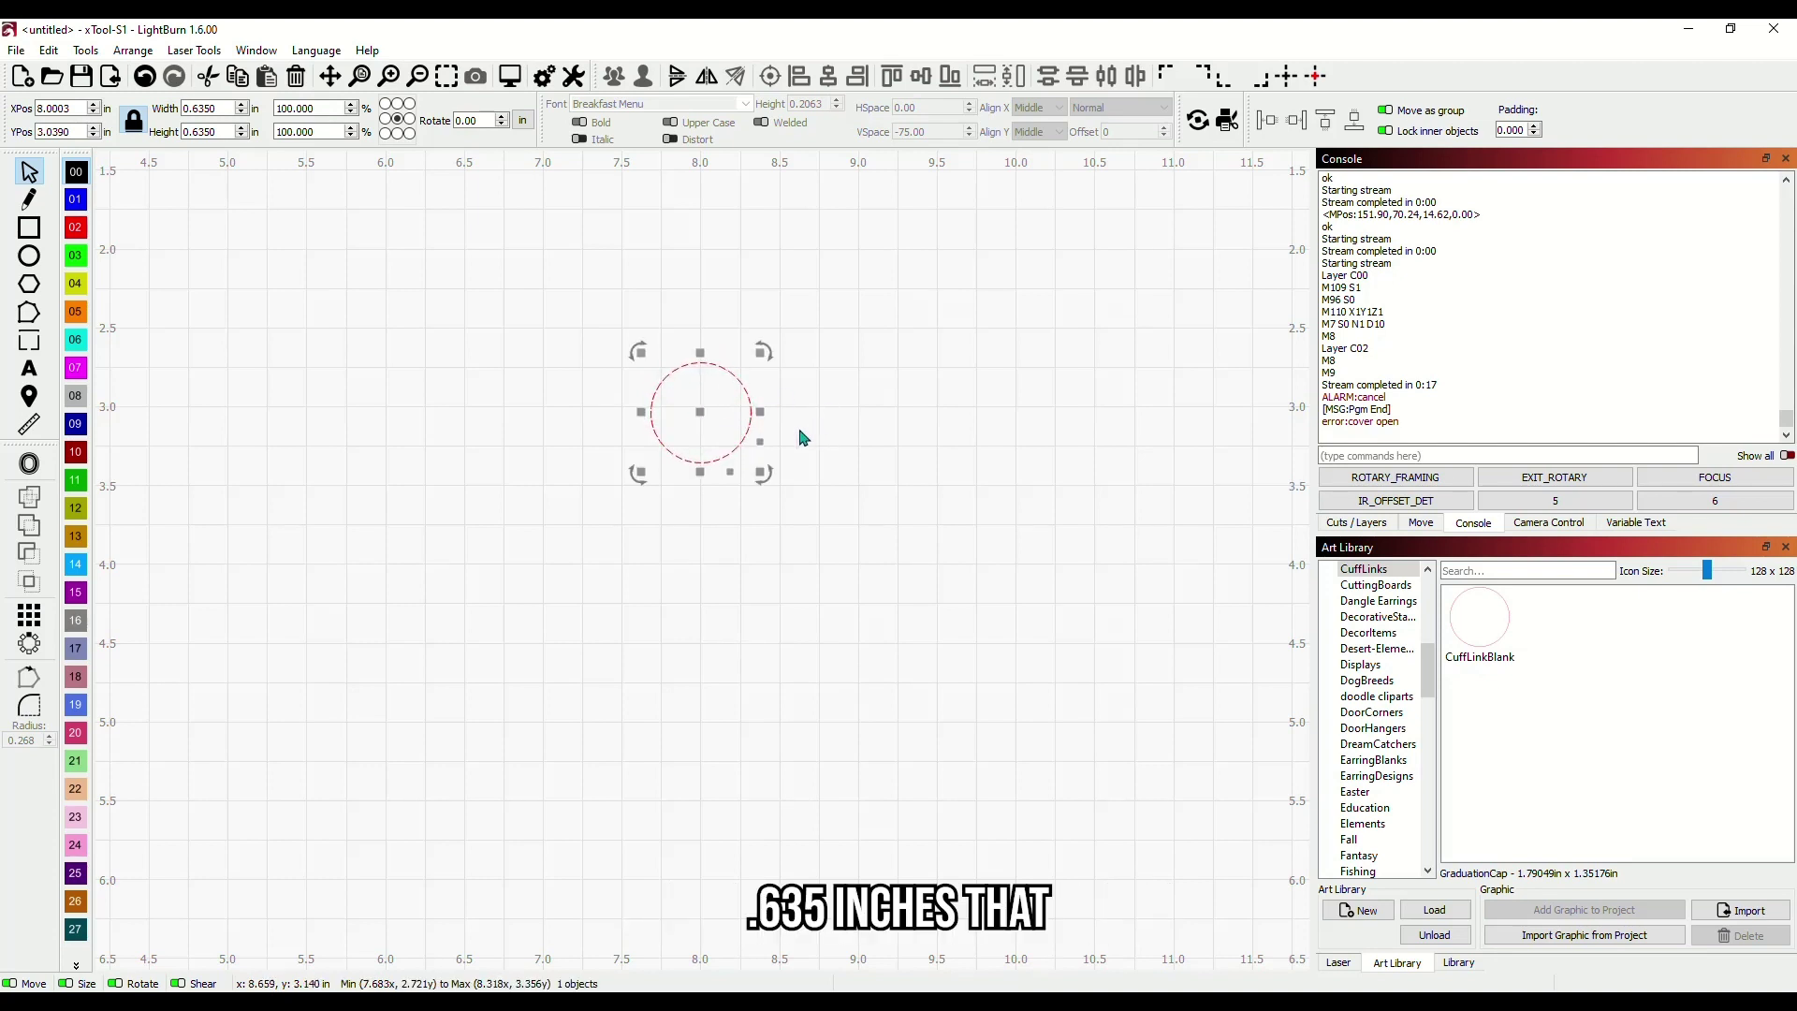
mouse_move(698, 414)
mouse_down()
mouse_move(710, 429)
mouse_move(704, 414)
mouse_up()
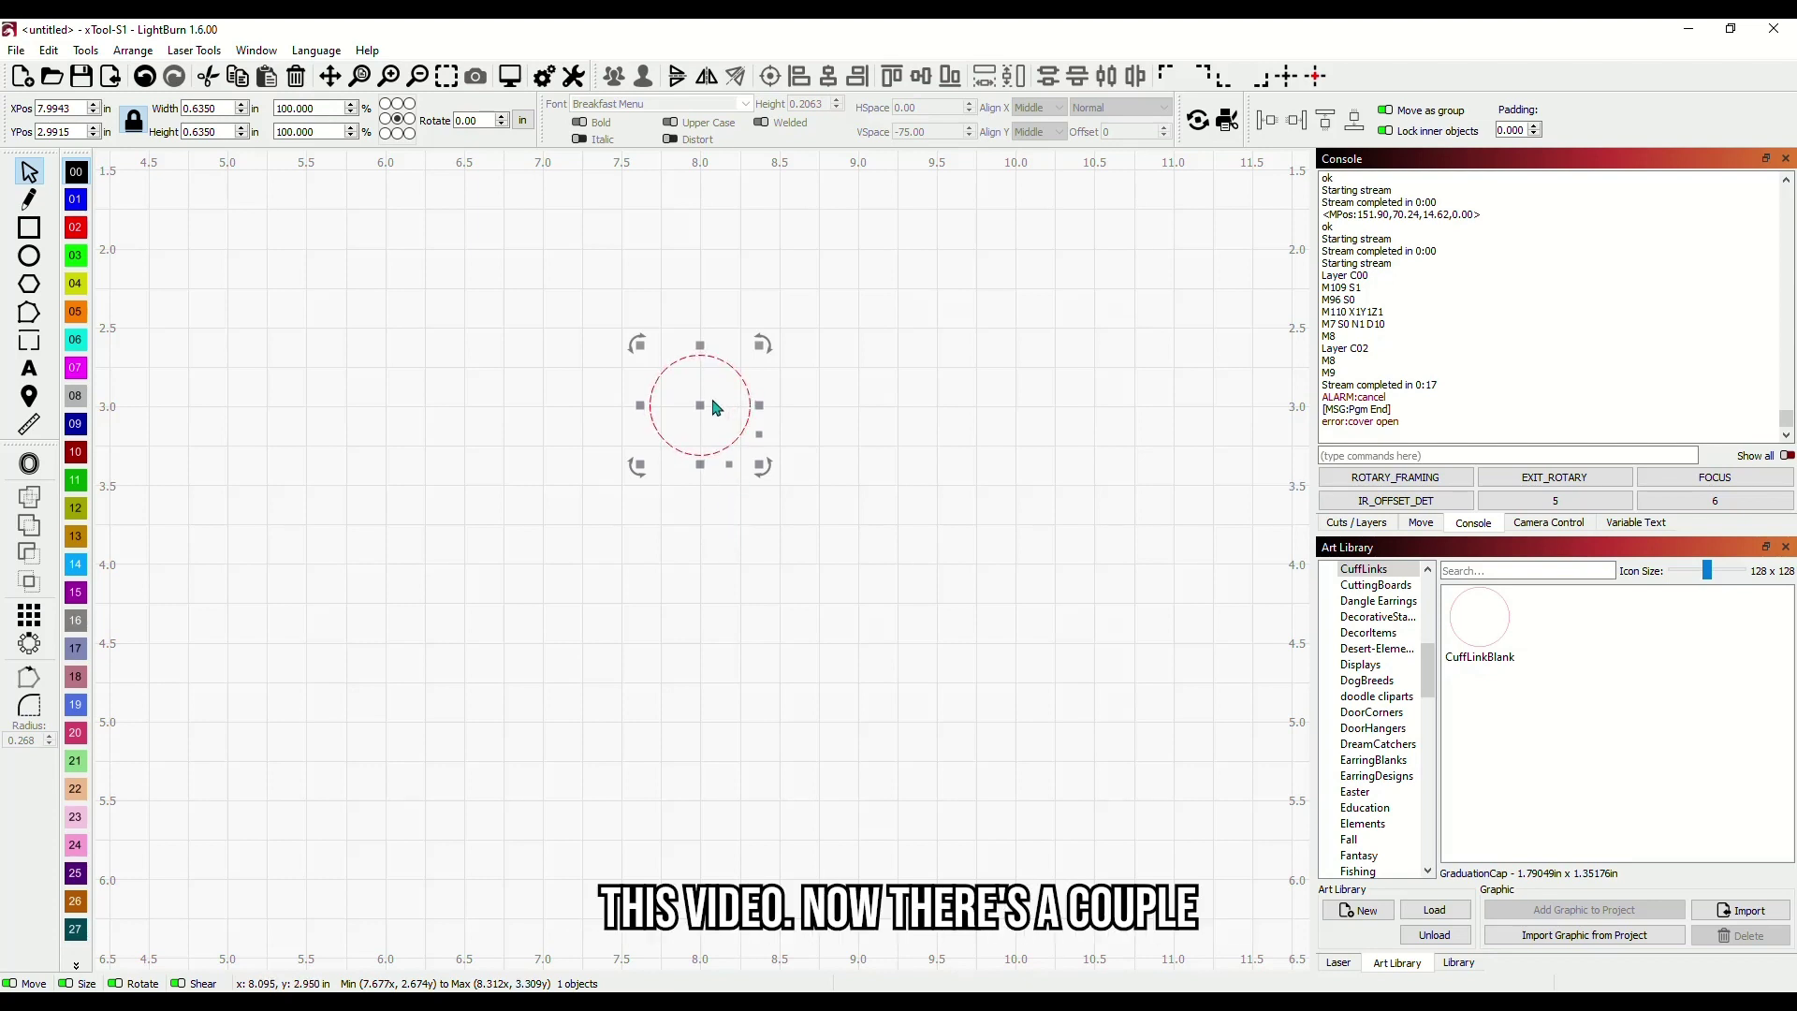
Duplicate the cufflink circle three times to have four blanks
drag(714, 407, 955, 507)
key(ctrl+d)
key(ctrl+d)
key(ctrl+d)
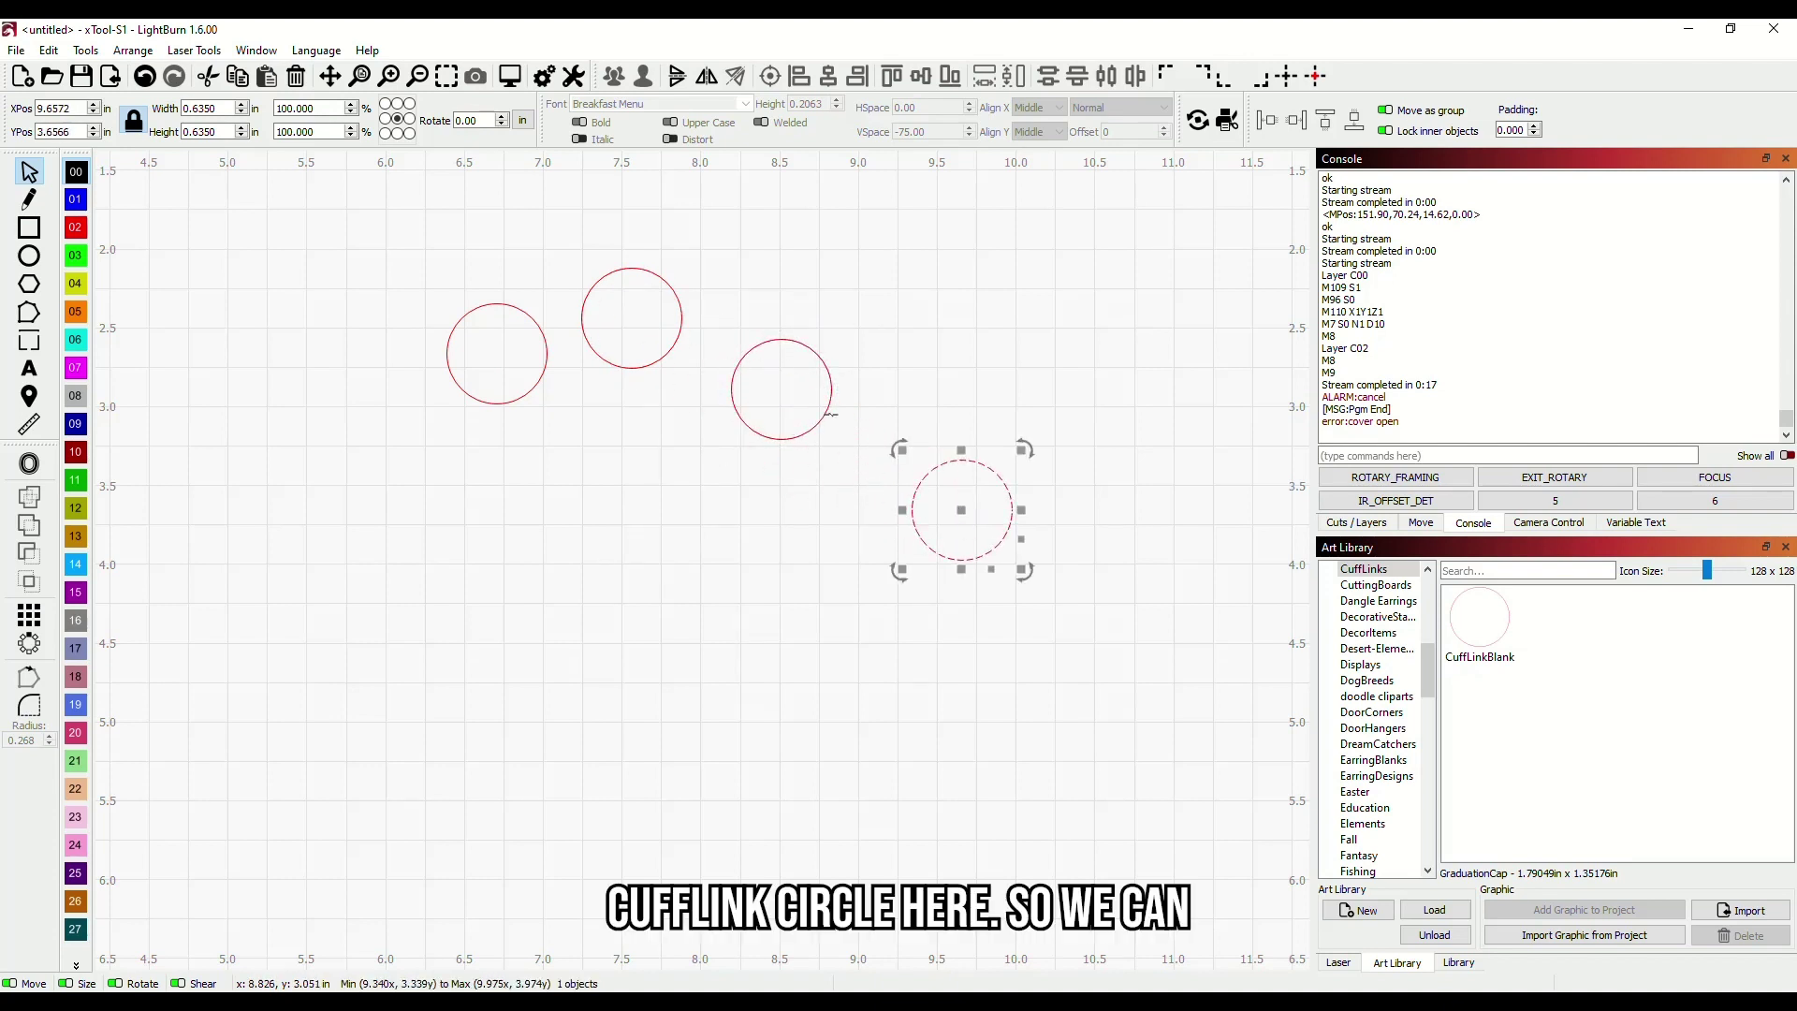
Spread the four circles apart, three in a loose upper row and one below at about X 7.75, Y 3.73 in
drag(824, 415, 948, 347)
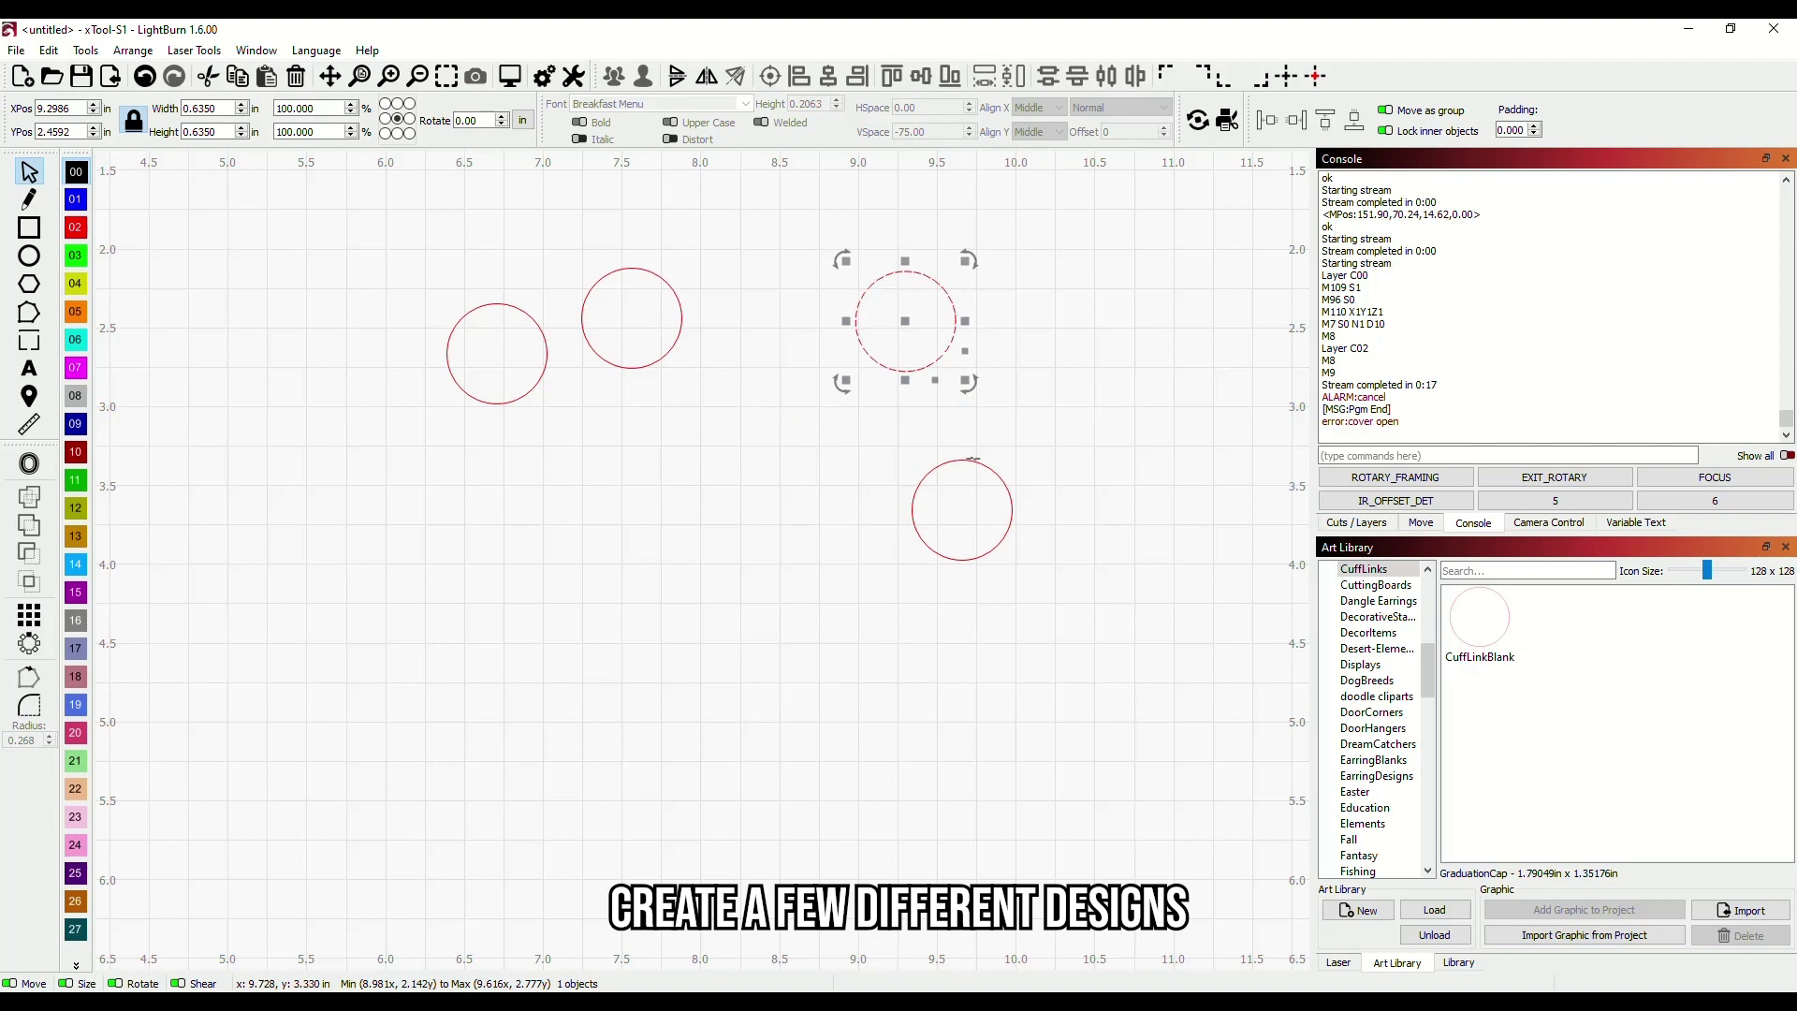
drag(974, 459, 1066, 297)
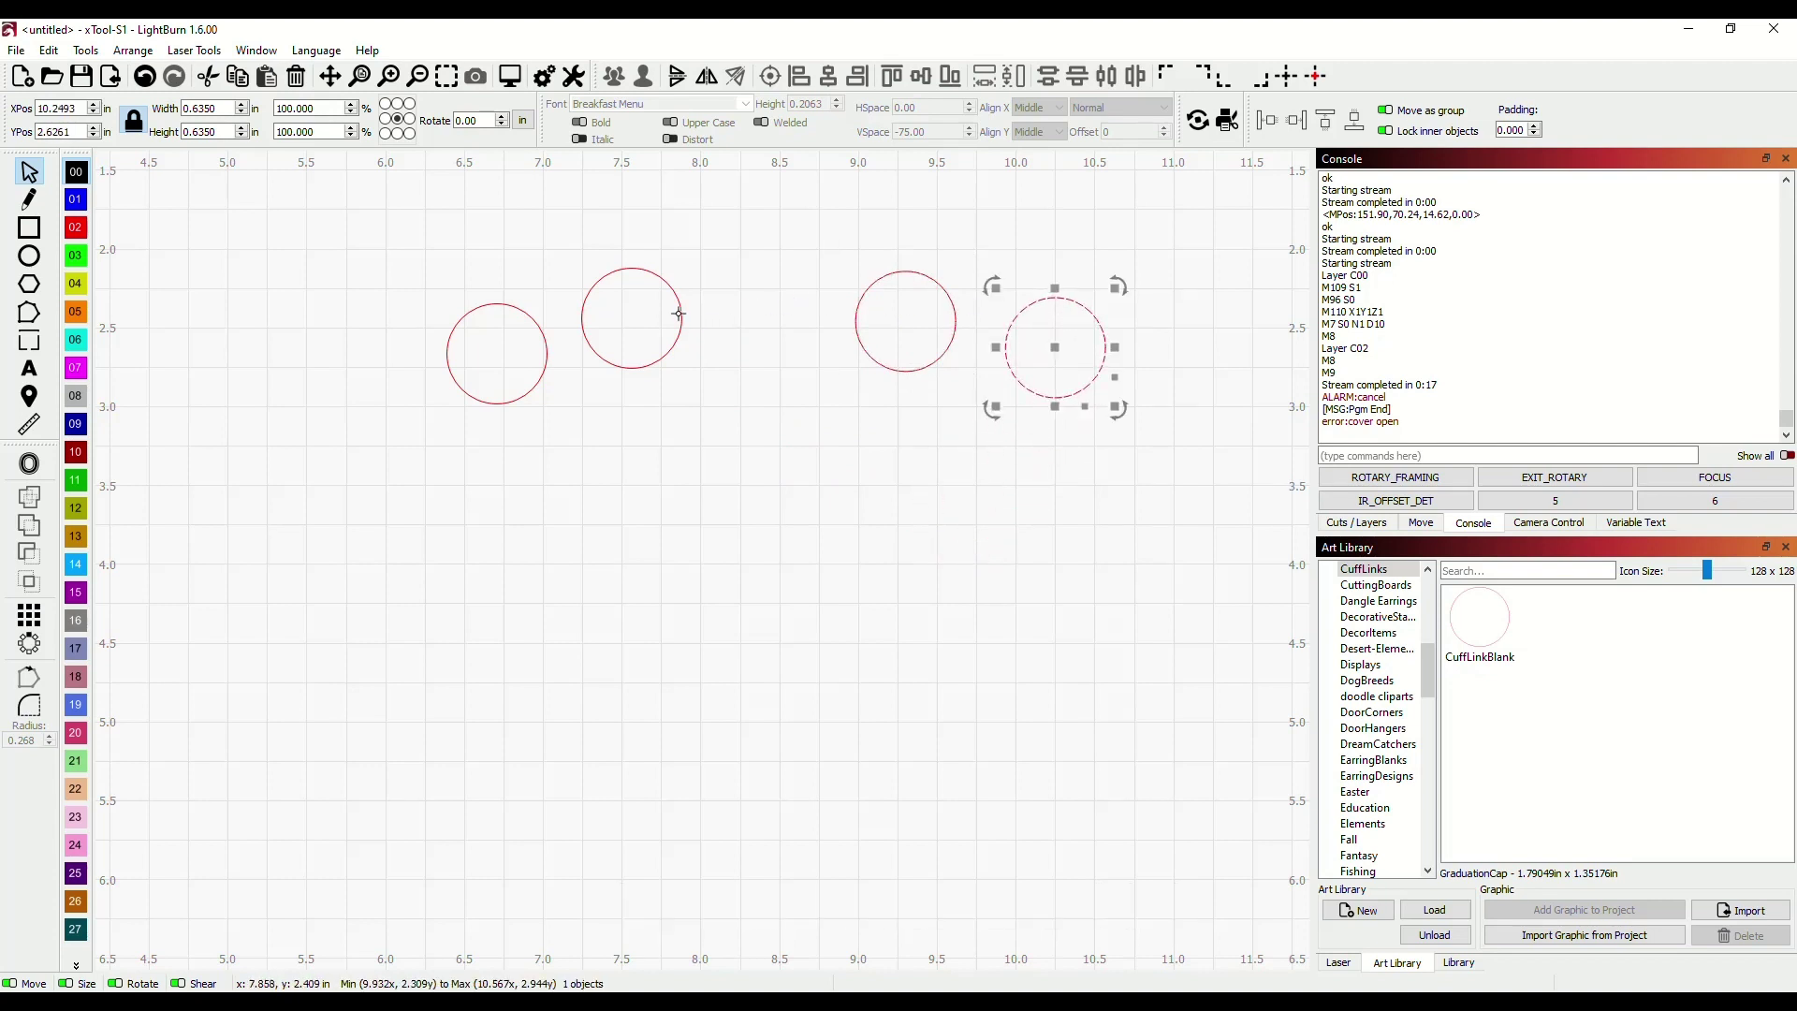
drag(680, 315, 825, 291)
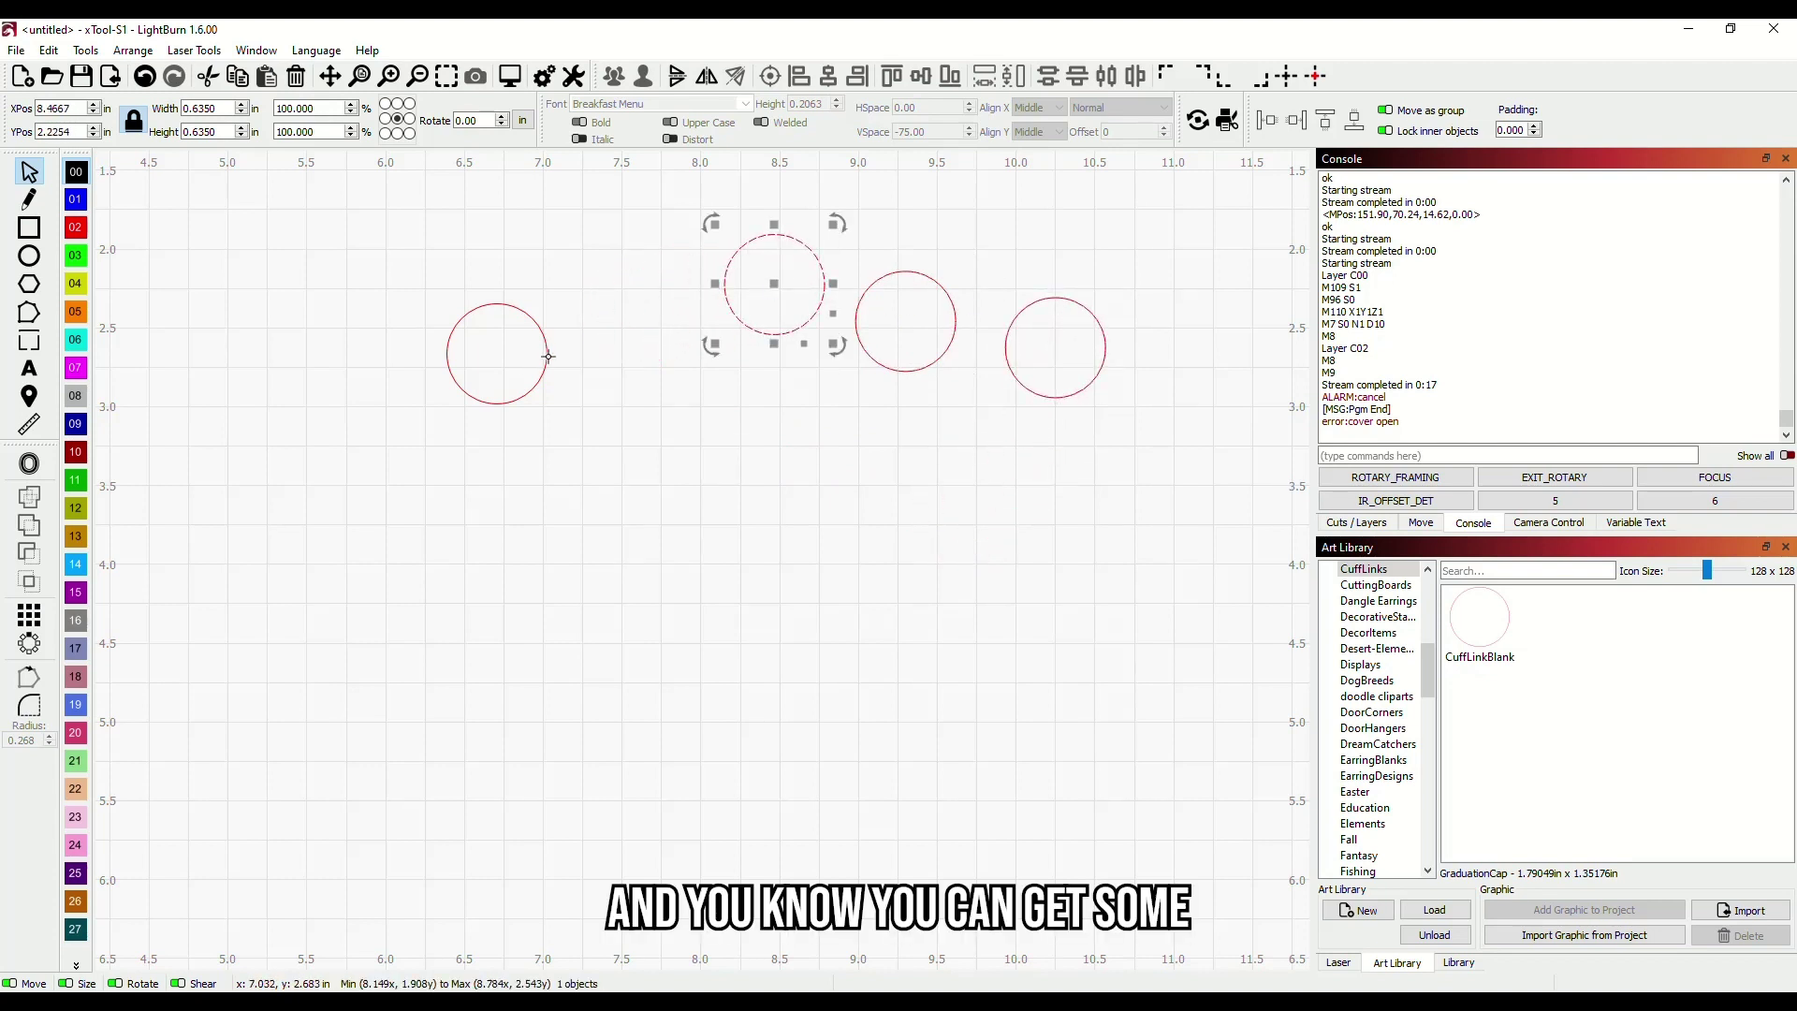
drag(548, 356, 714, 531)
click(455, 426)
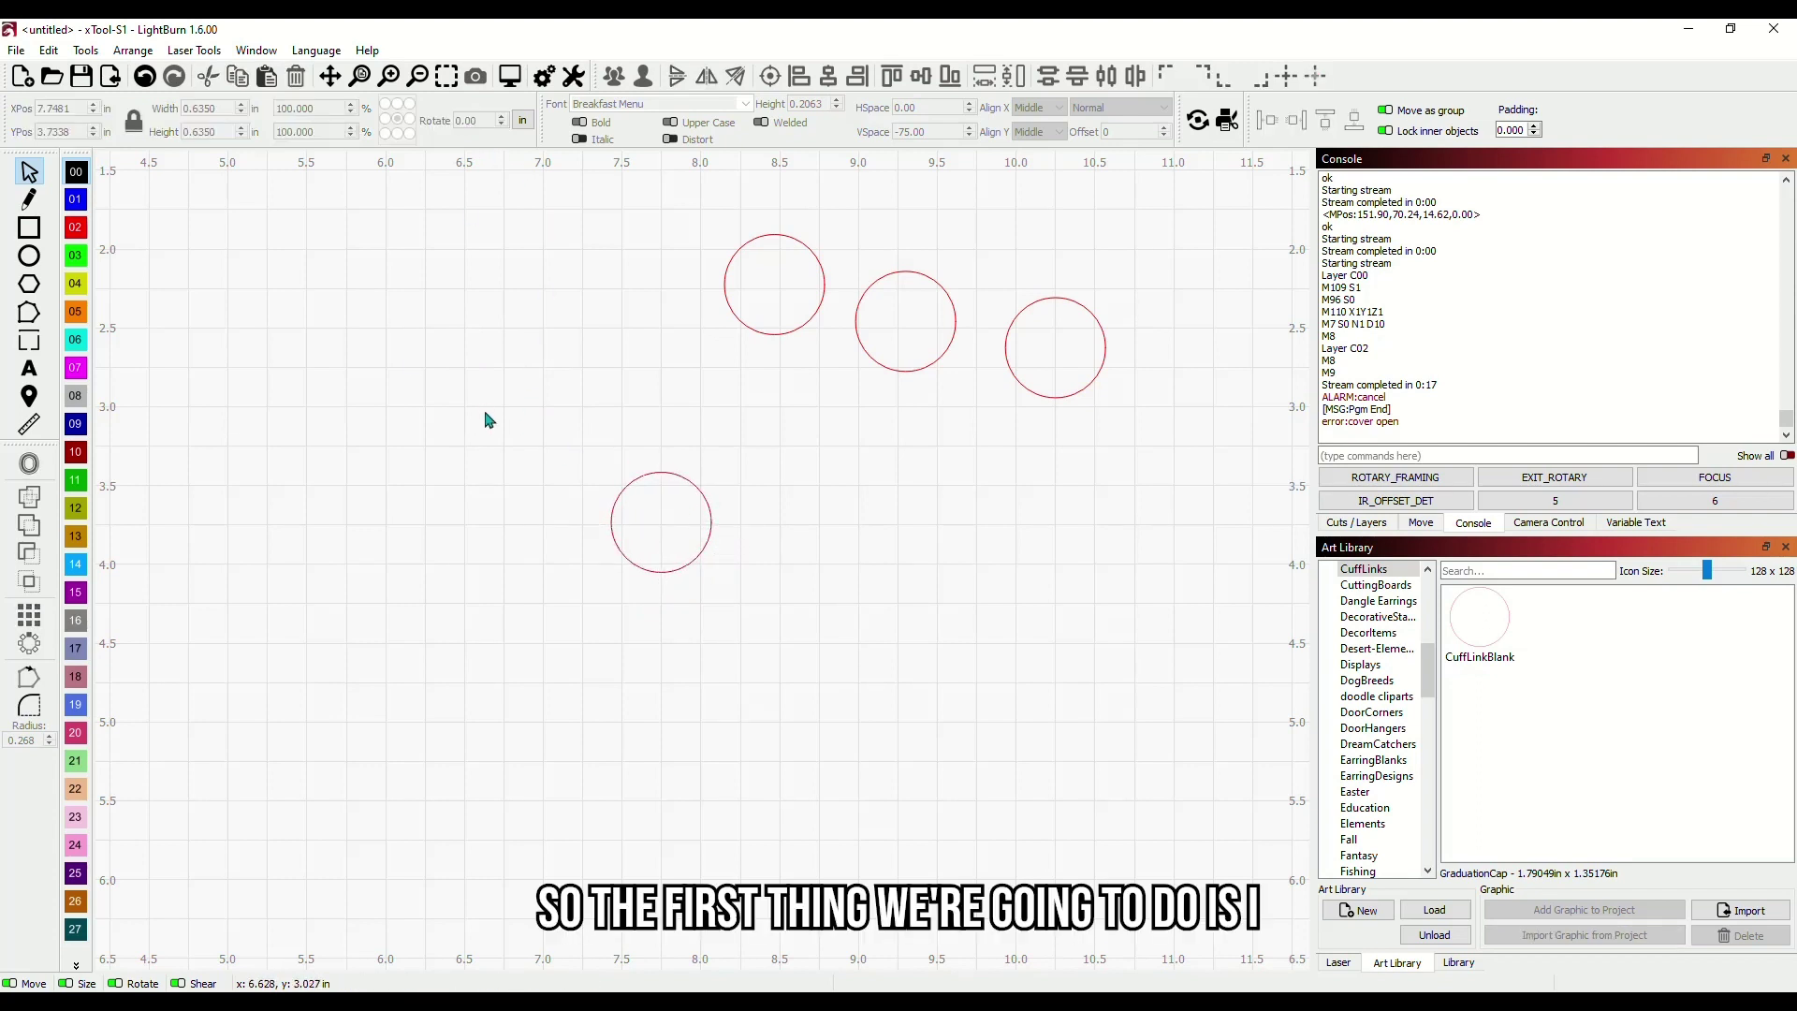
Add the two-line text "#1" over "DAD" in the Breakfast Menu font and center it inside the lower circle
click(29, 368)
click(420, 440)
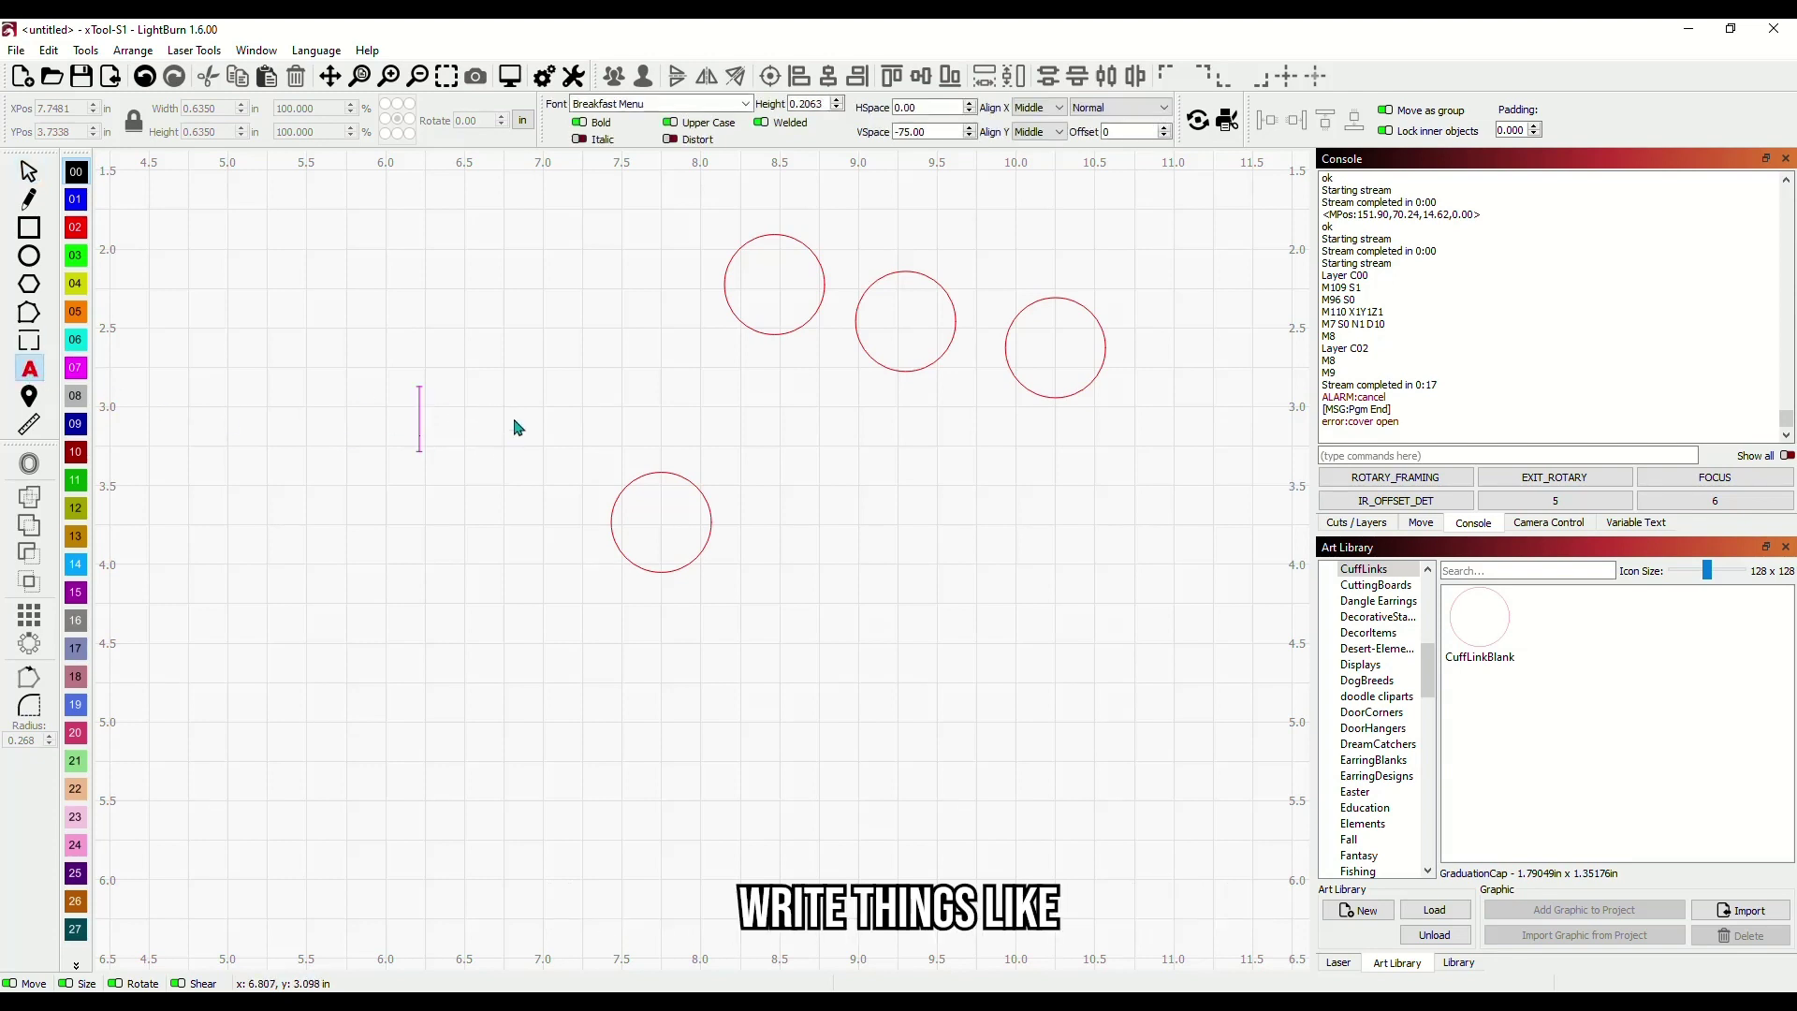
text(#)
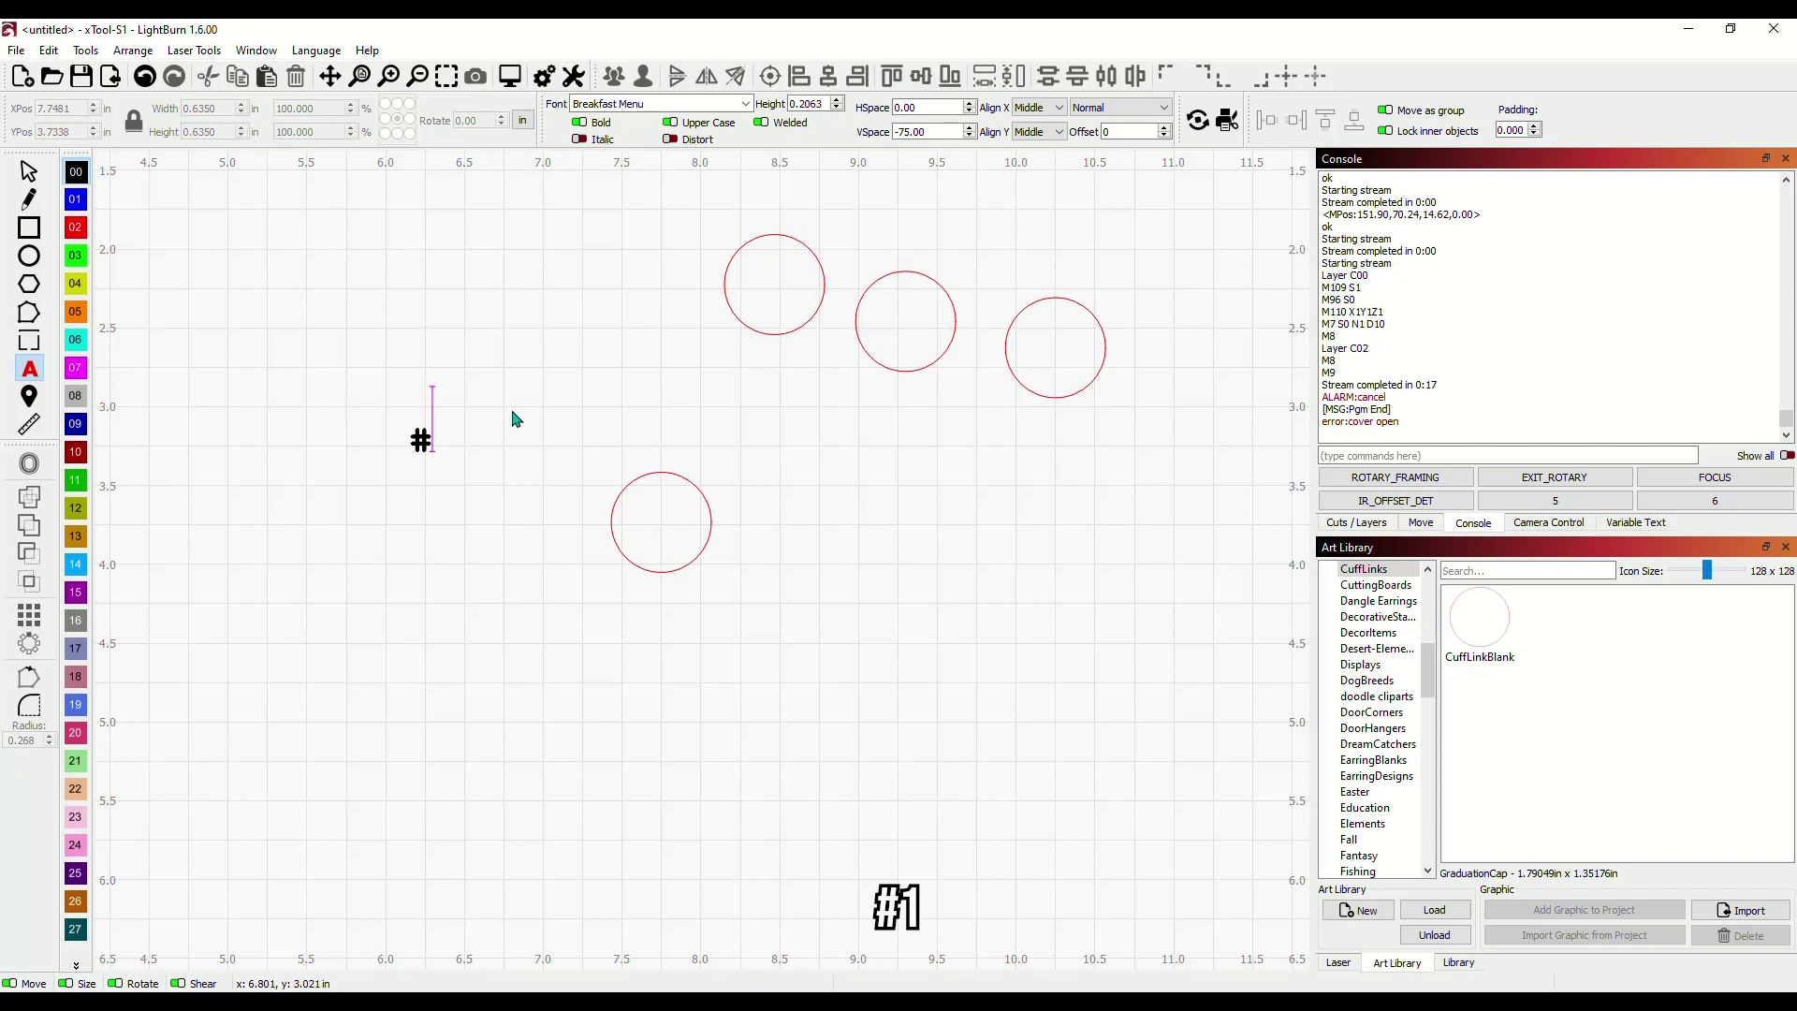
text(1)
key(Return)
text(DAD)
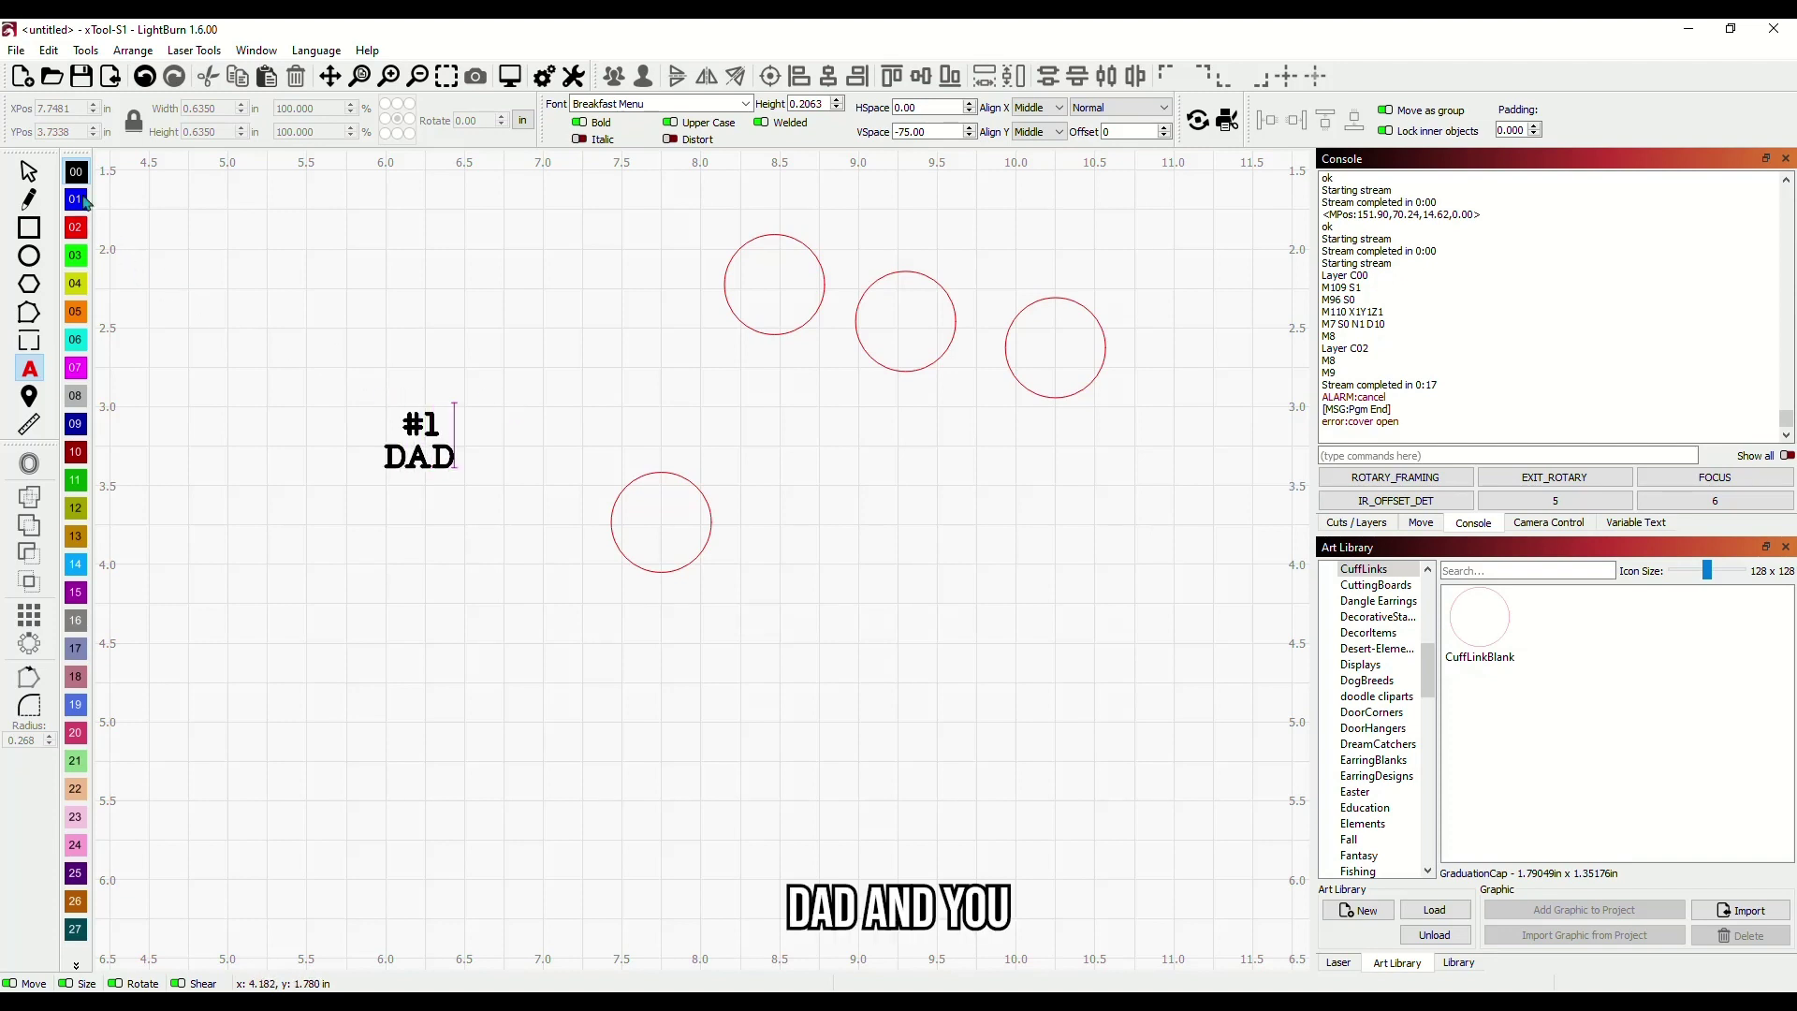
key(Escape)
click(423, 442)
drag(422, 442, 670, 522)
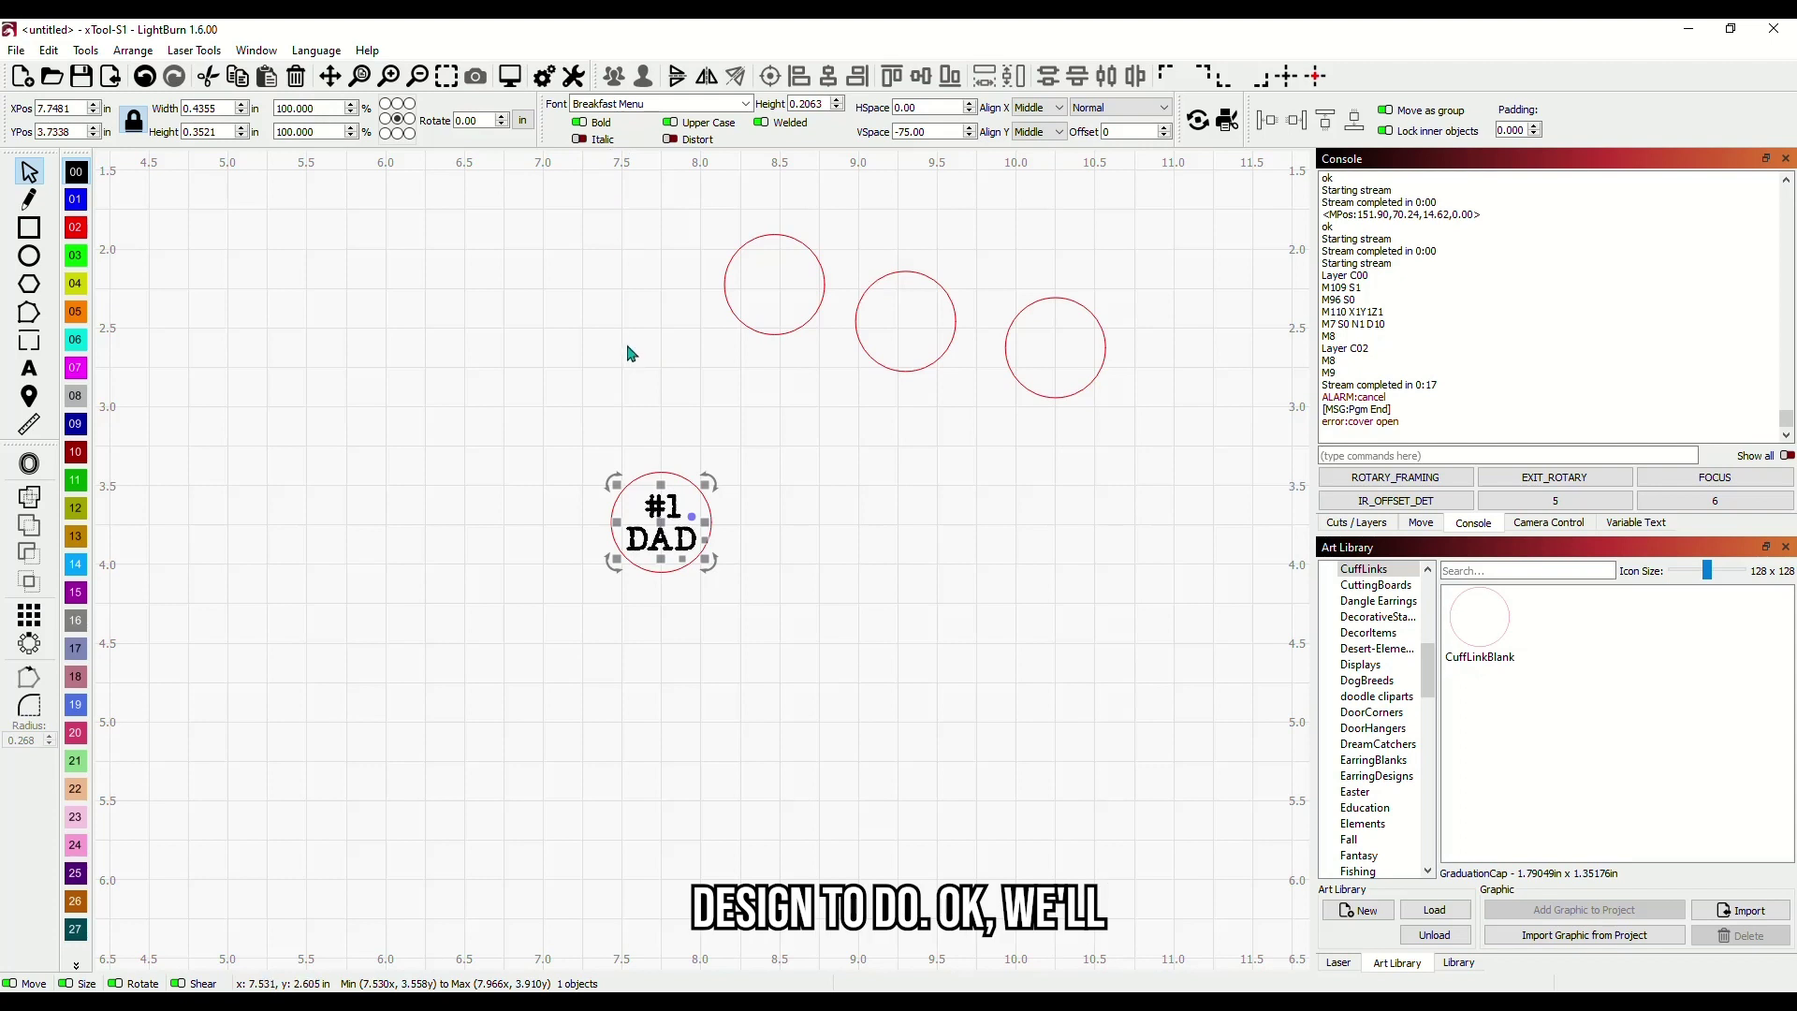
Move the #1 DAD text and its circle aside to about X 6.96, Y 2.02 in and bring an empty circle down
drag(561, 426, 734, 607)
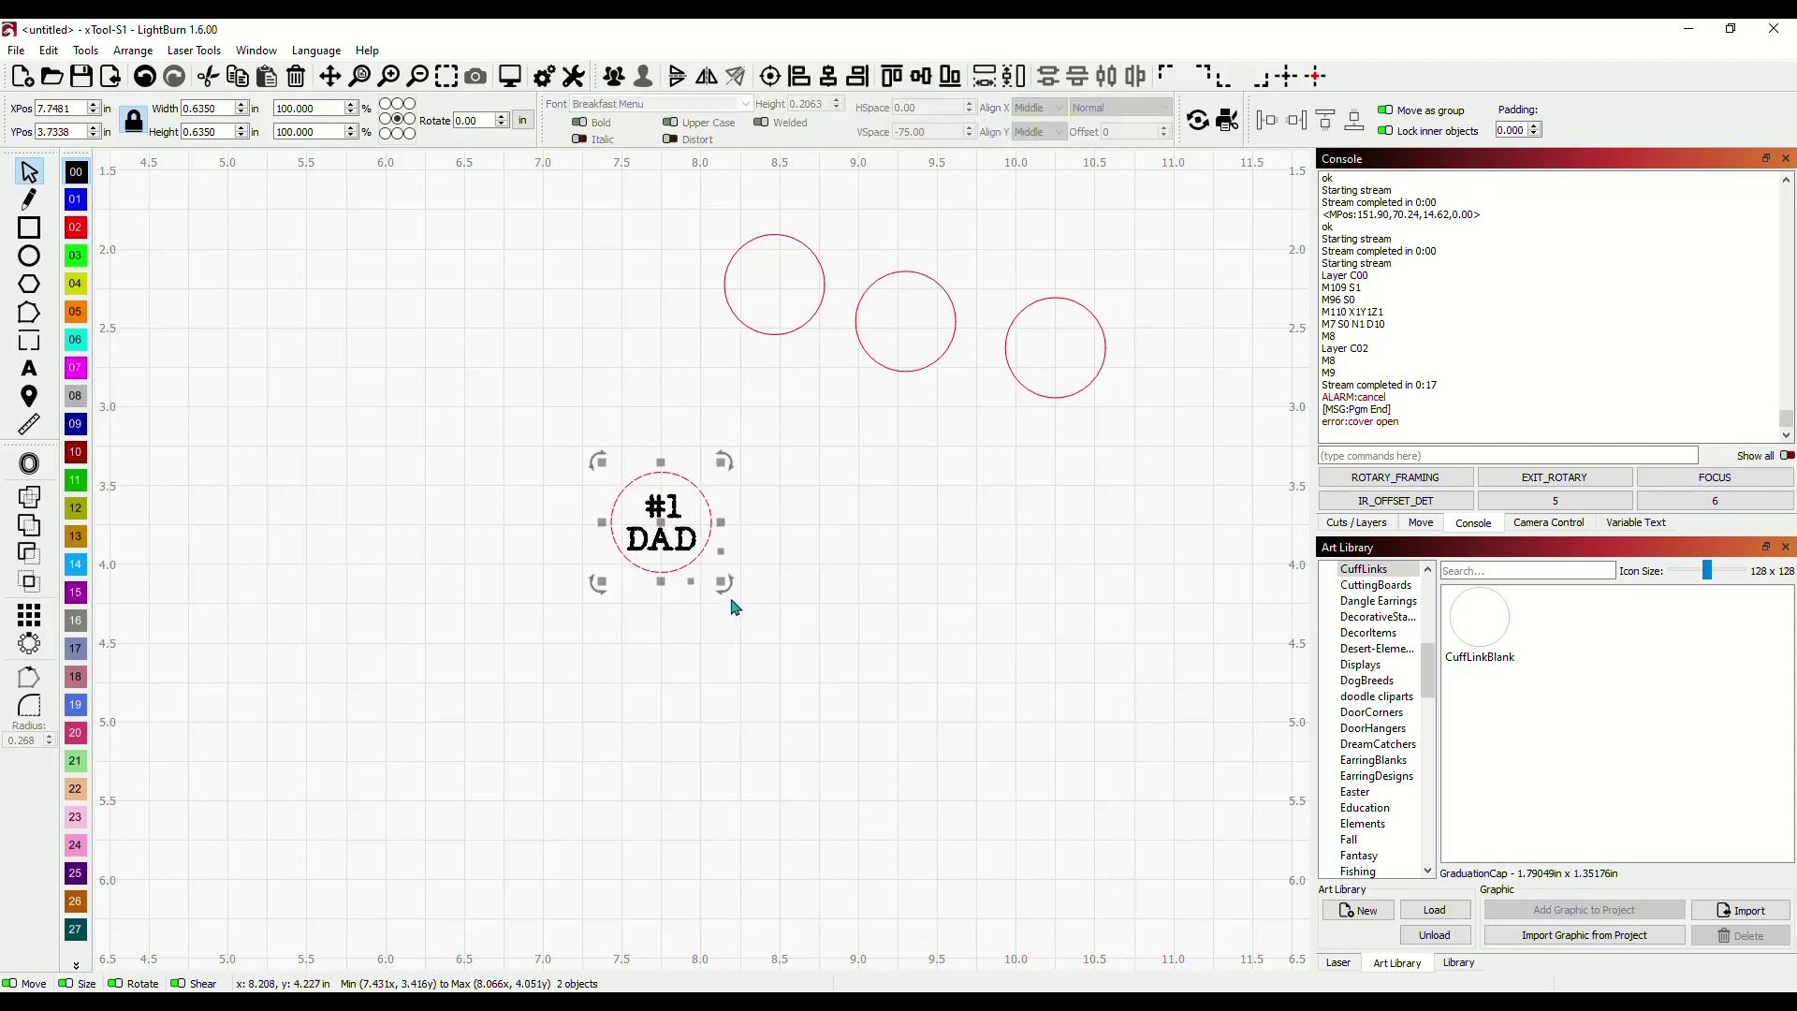
drag(674, 534, 551, 265)
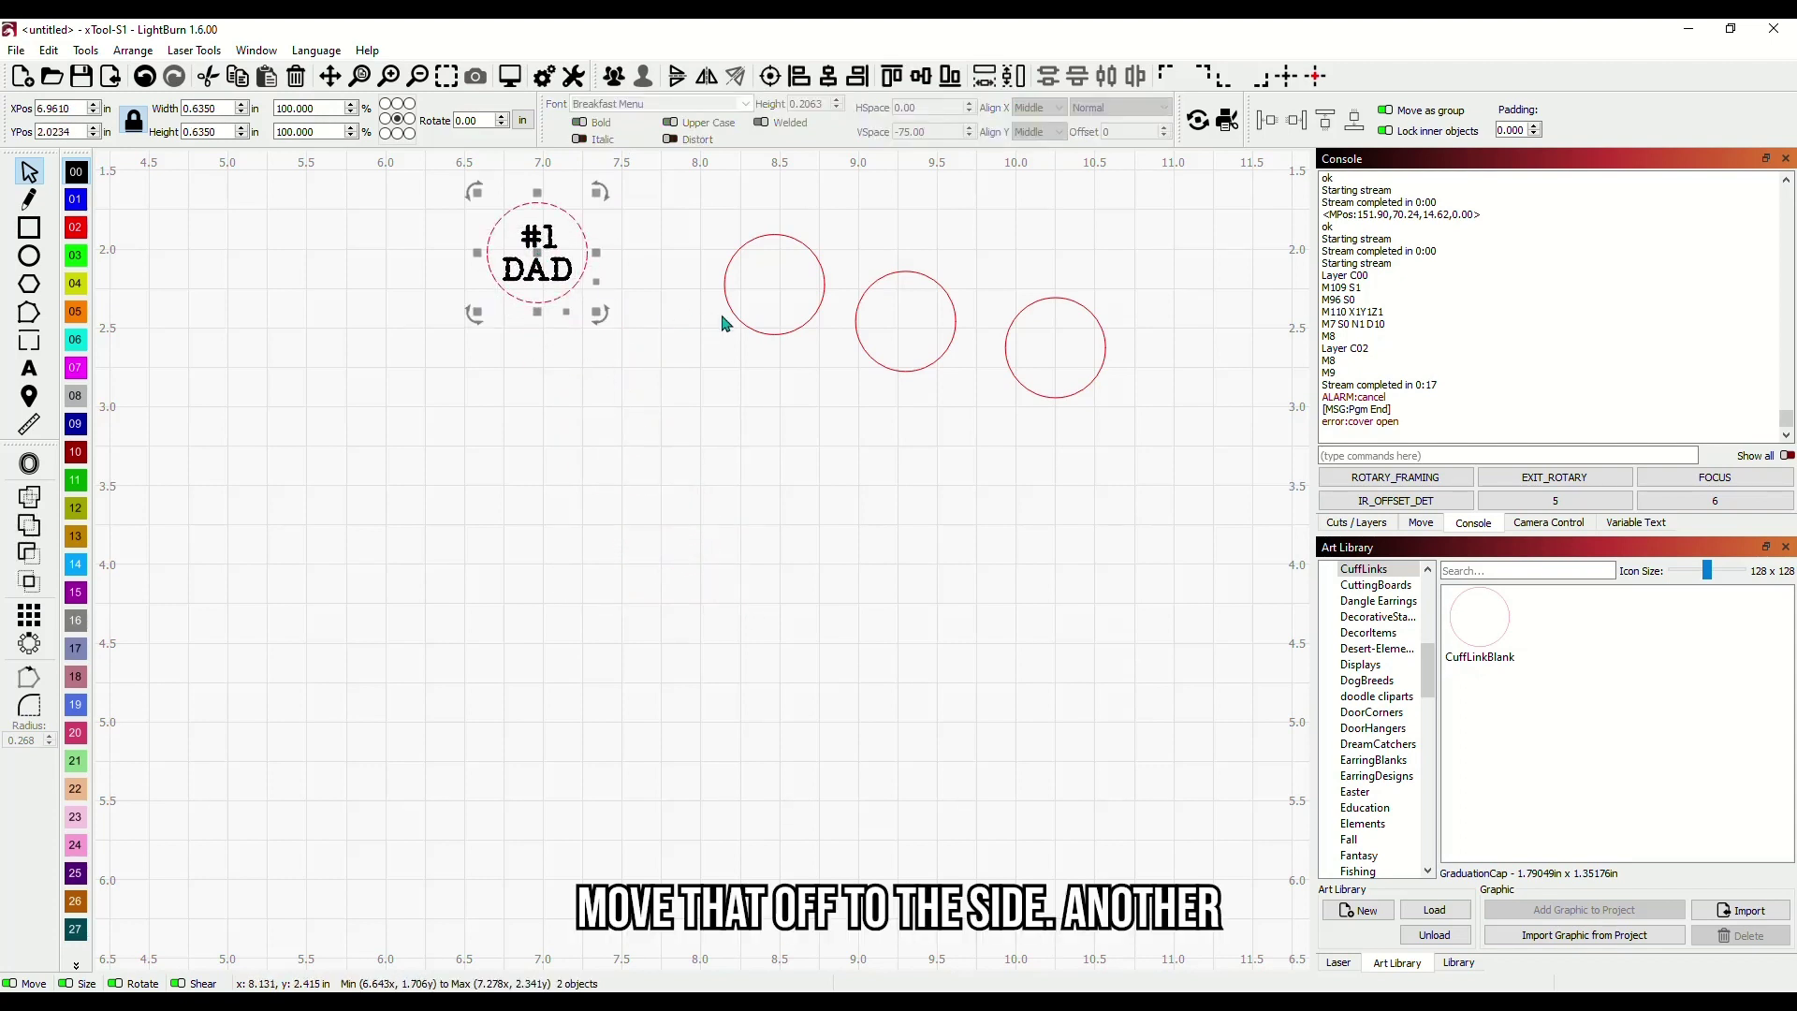
drag(737, 324, 716, 555)
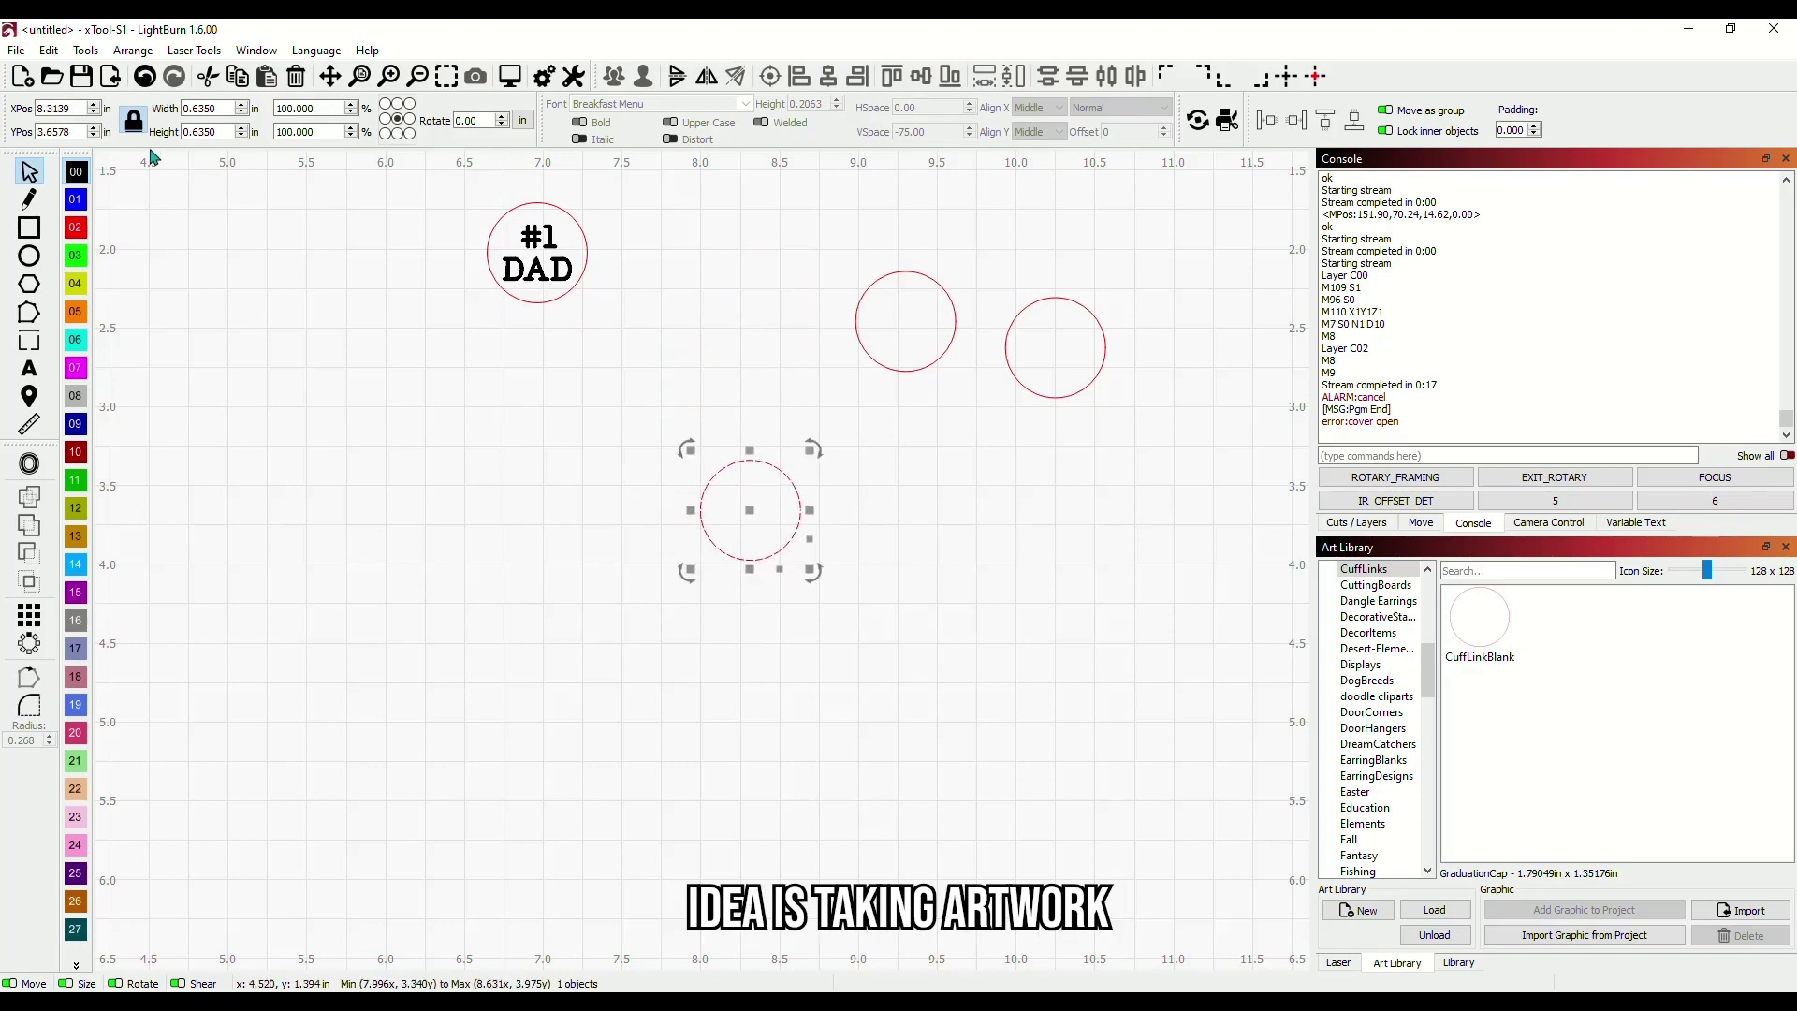
Switch to File Explorer, open the child's artwork folder in OneDrive and browse the drawings
key(alt+Tab)
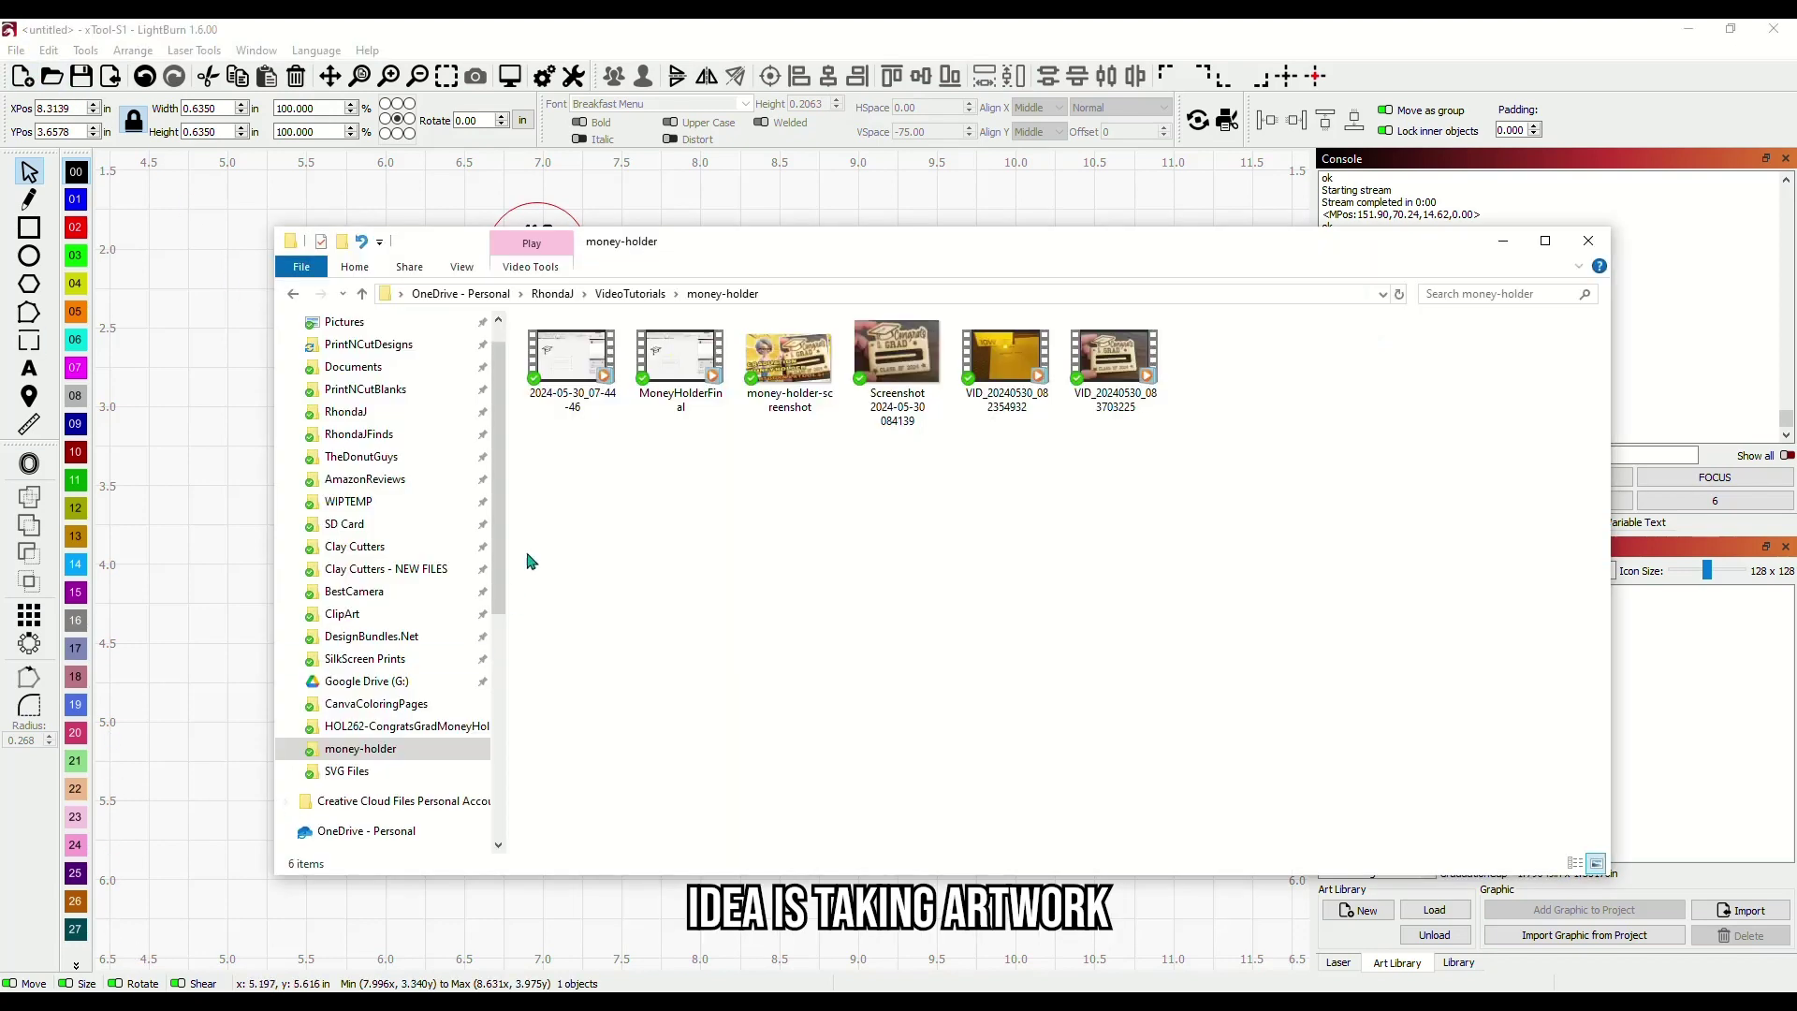
click(461, 293)
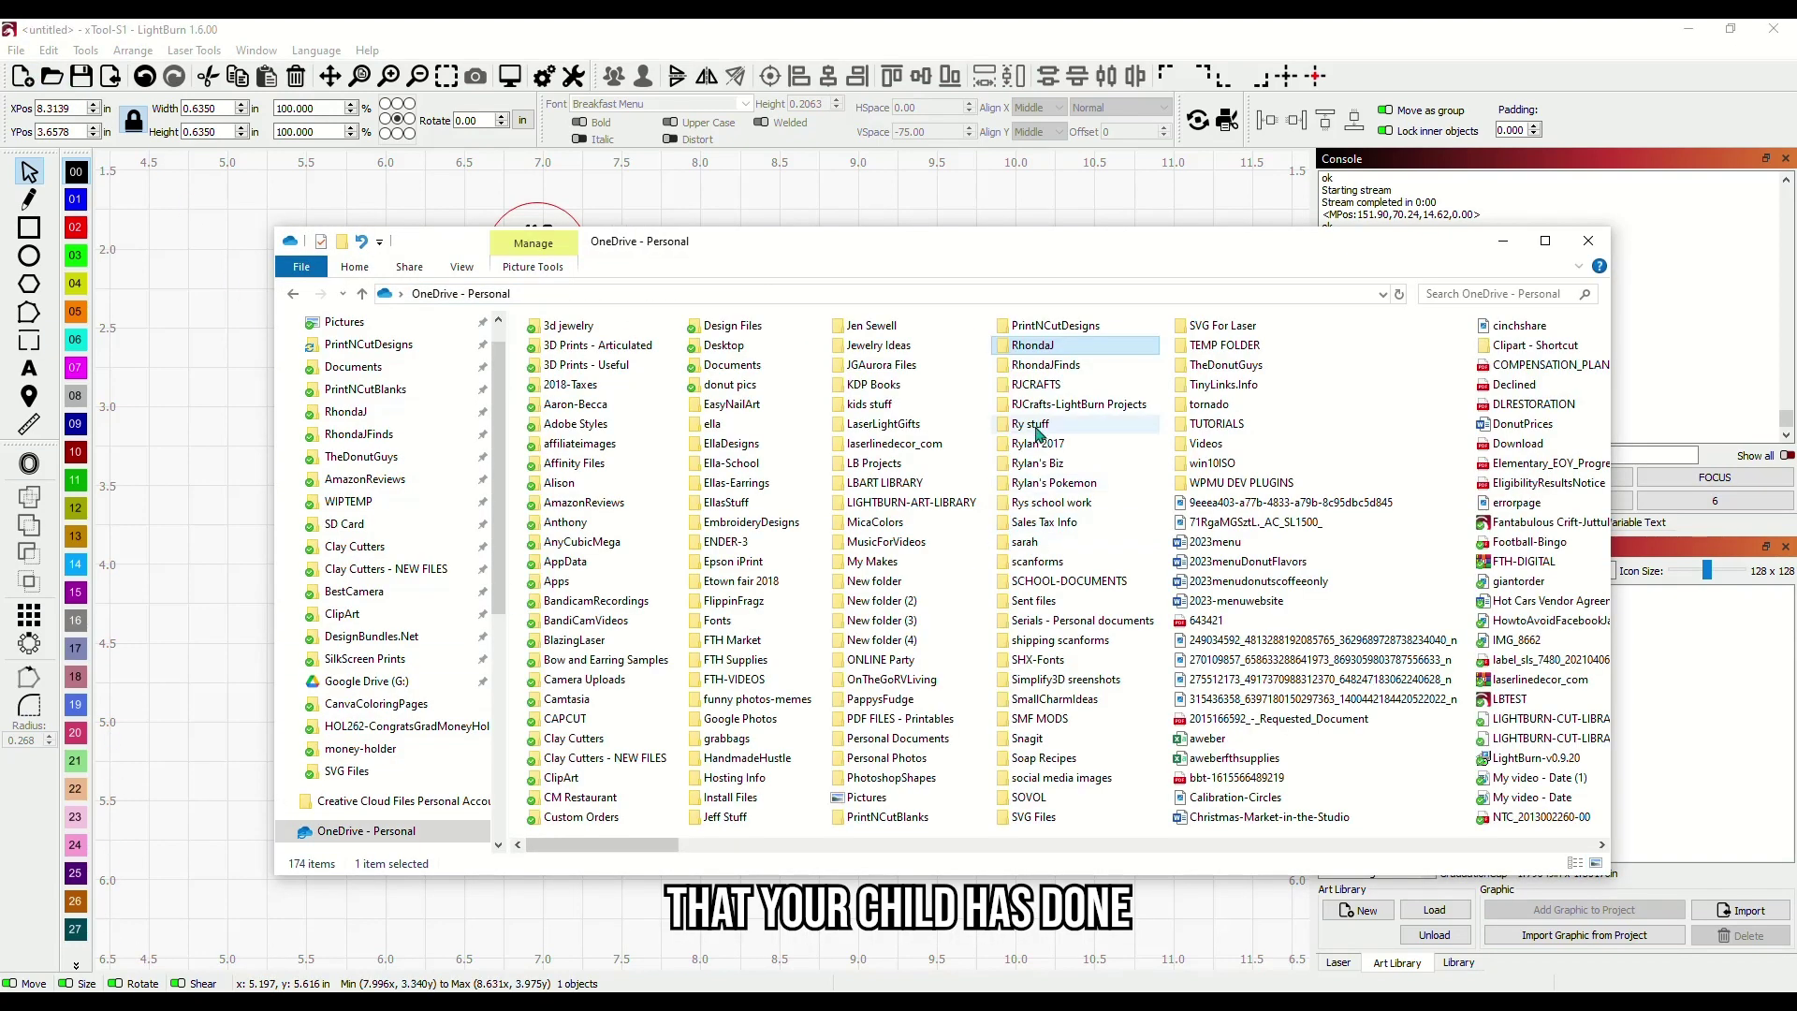
double_click(1034, 424)
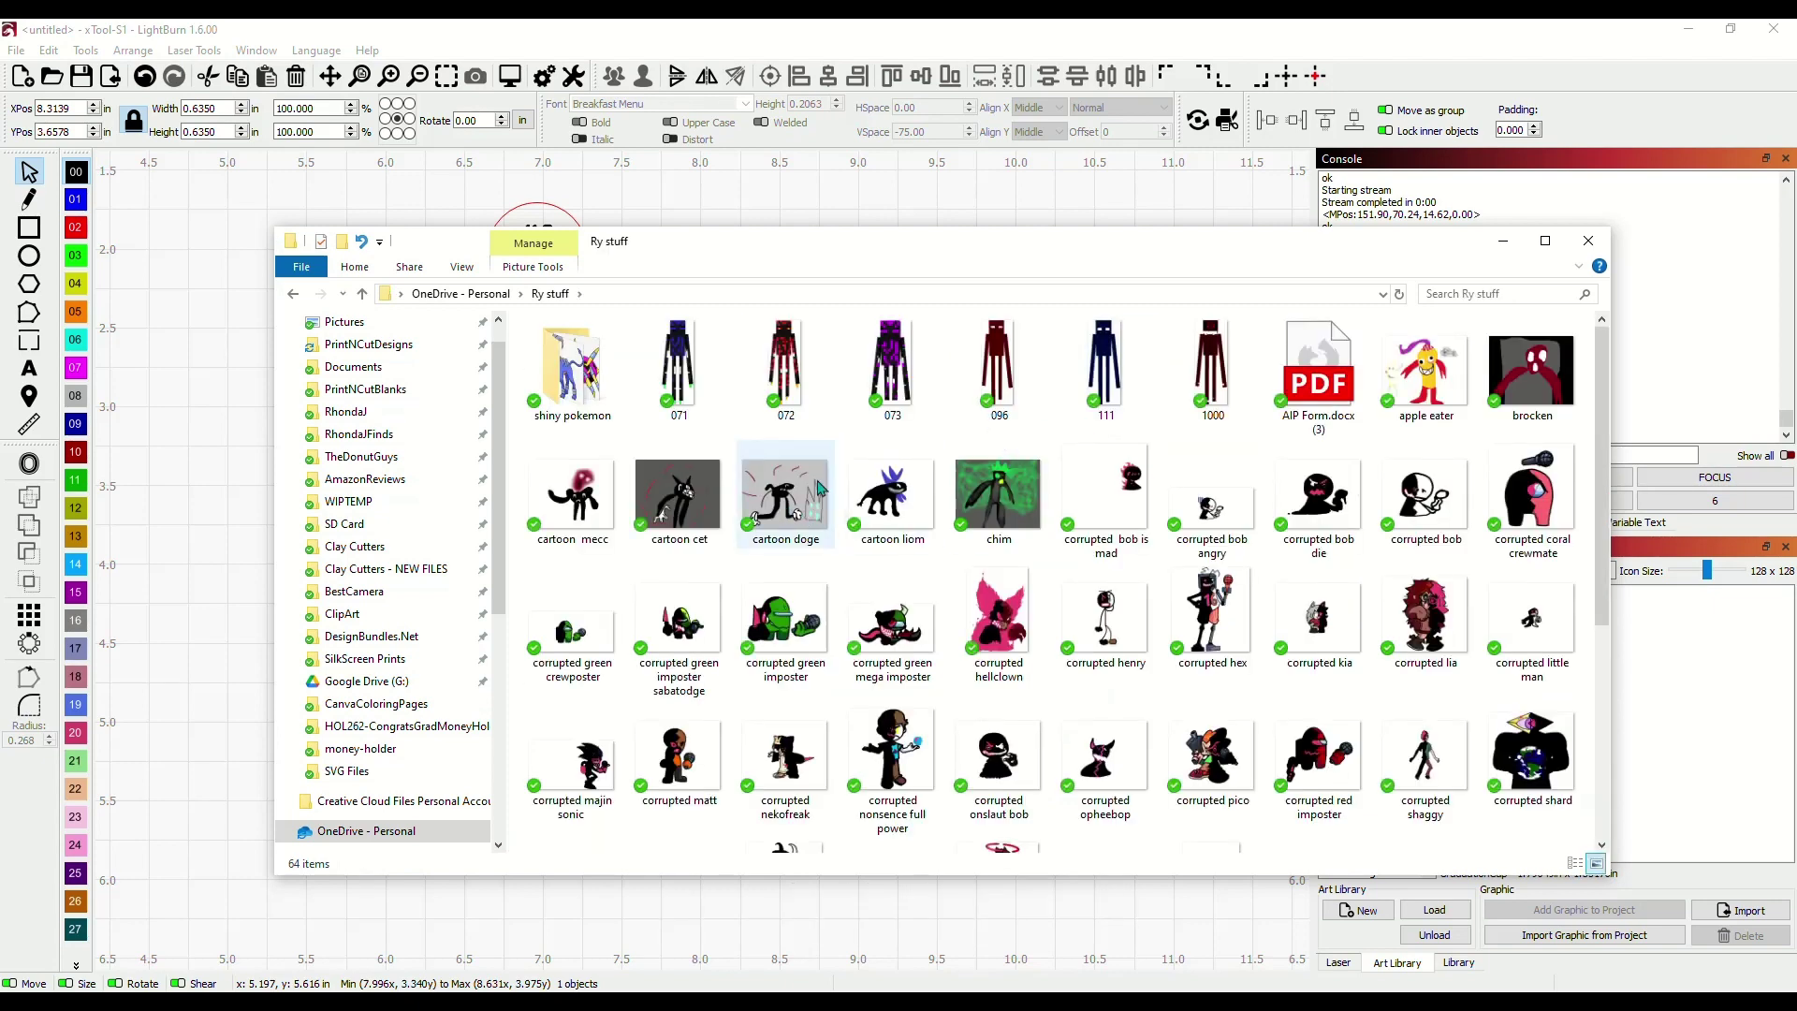
scroll(1117, 592, down, 5)
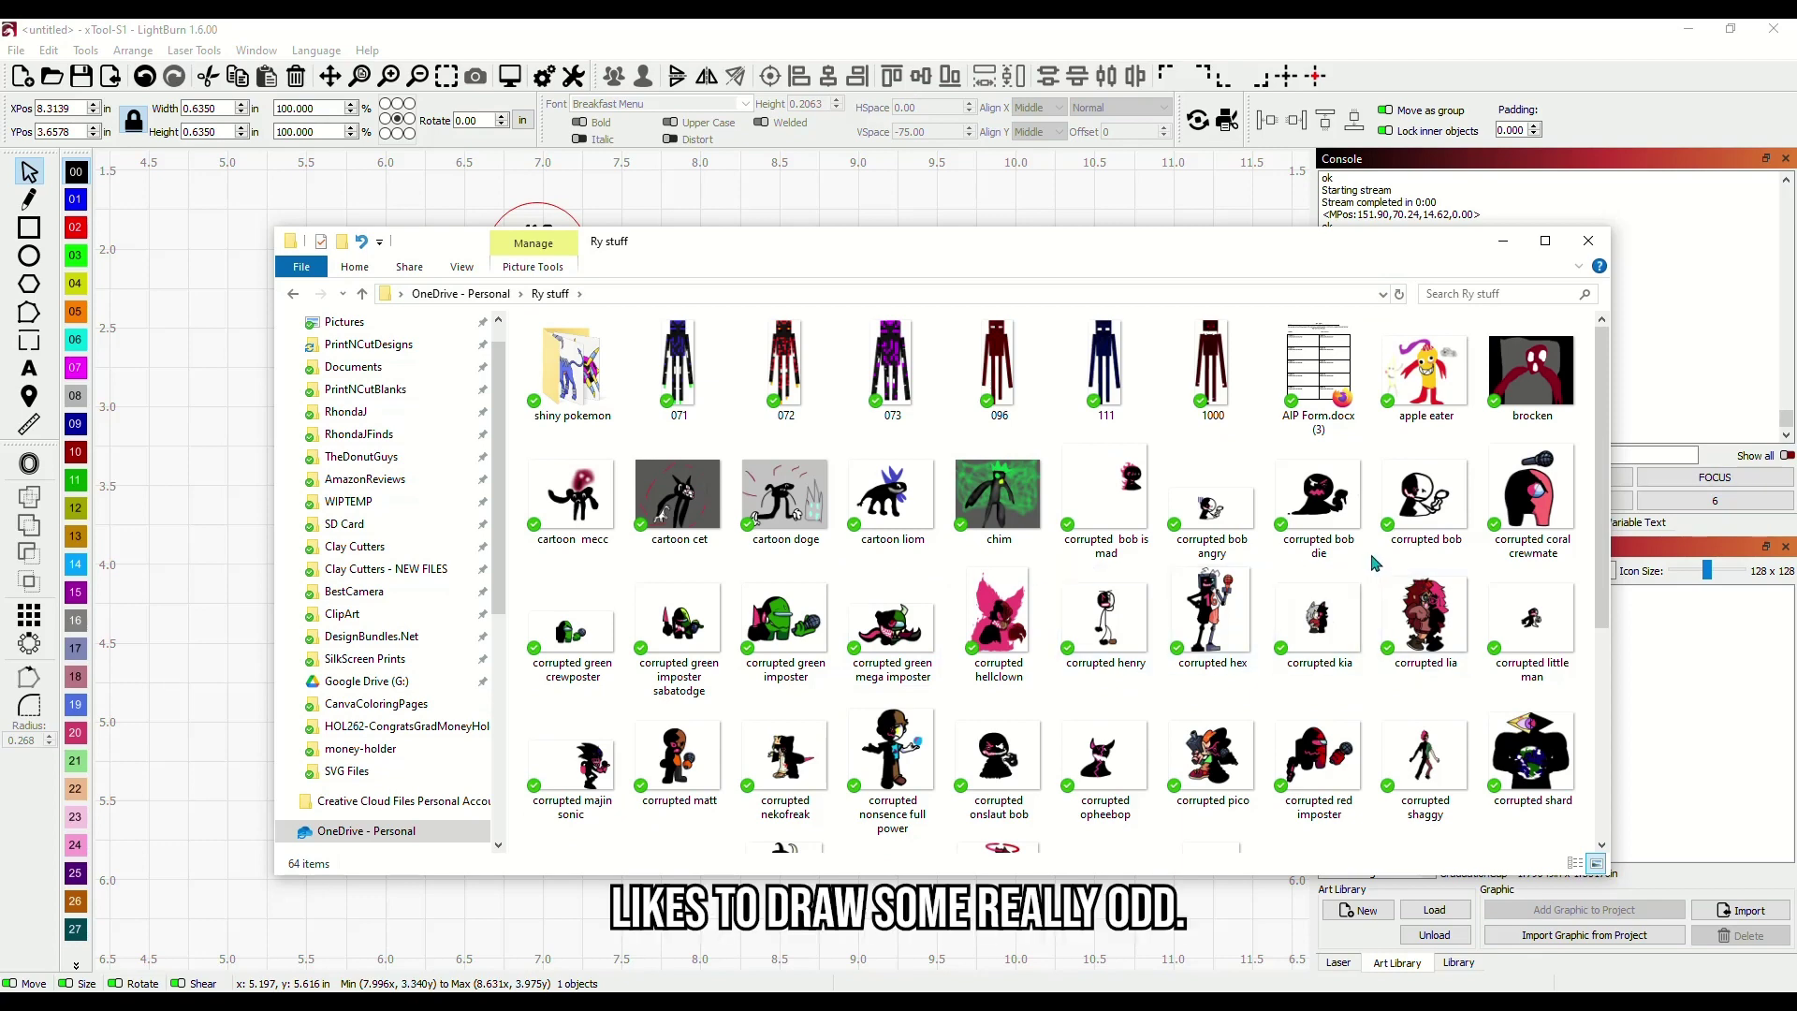
scroll(1374, 562, down, 4)
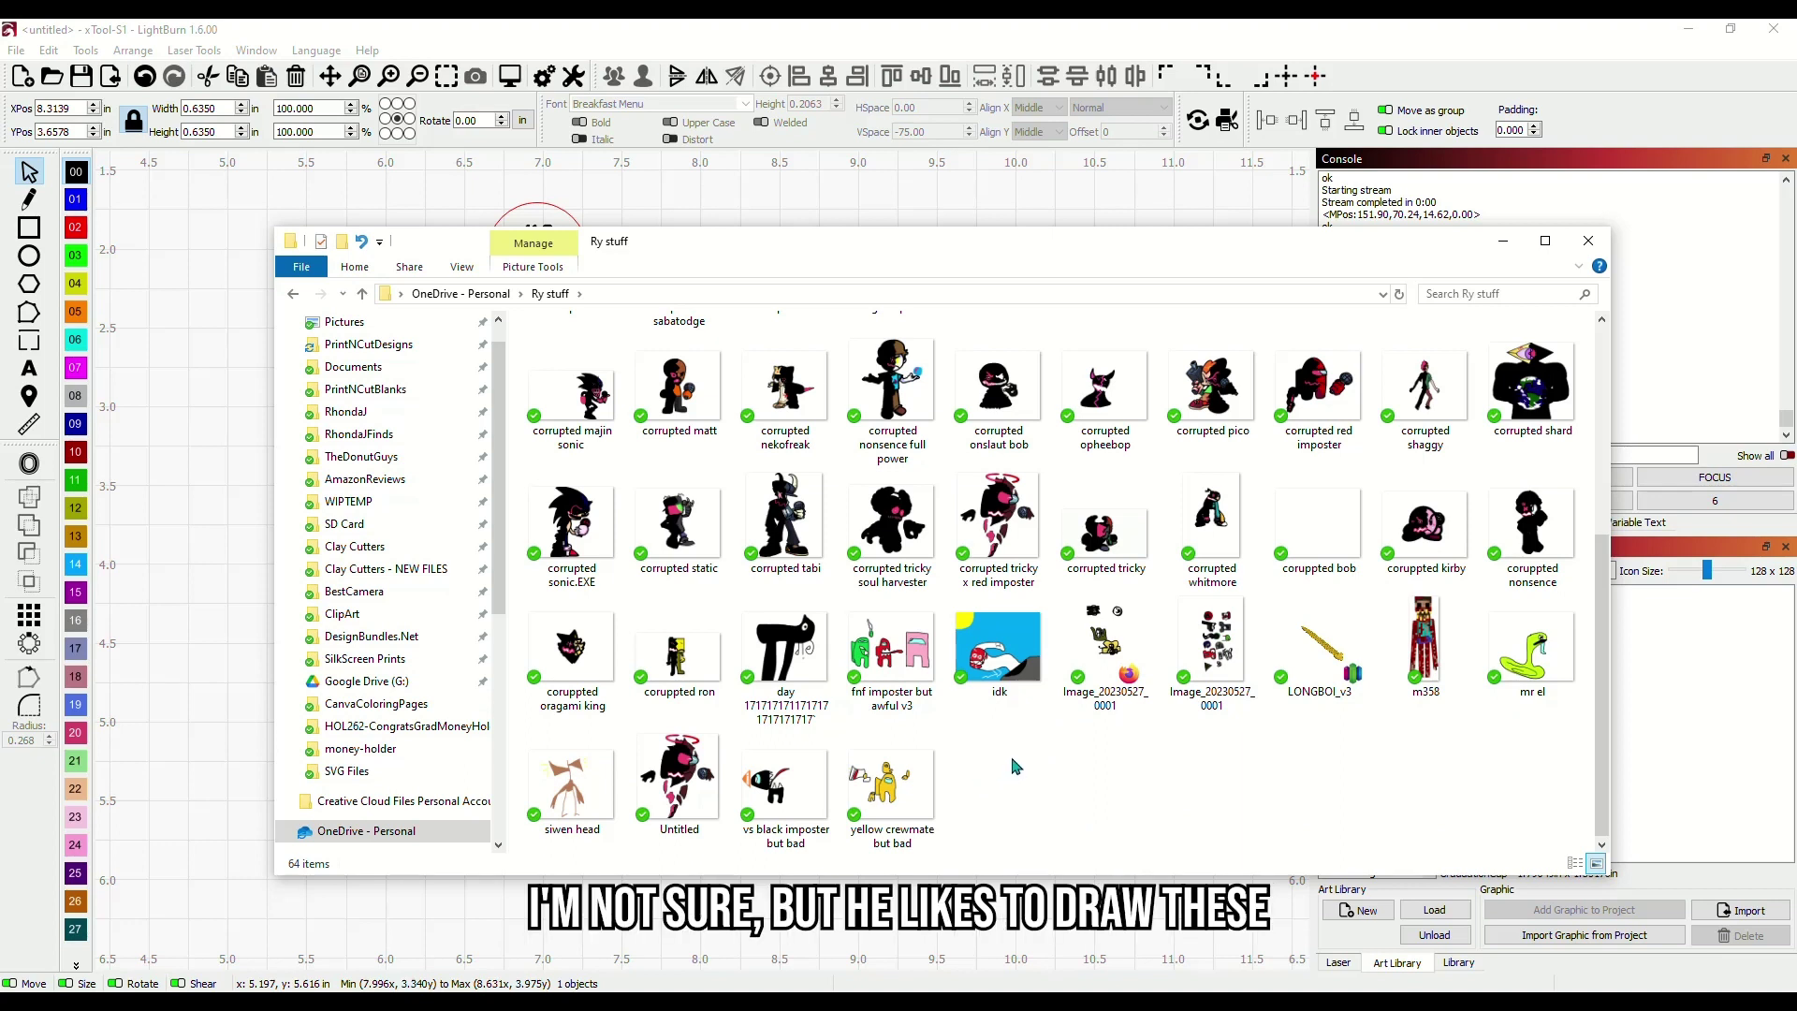
Preview the "mr el" drawing and bring it into the LightBurn workspace
click(1532, 656)
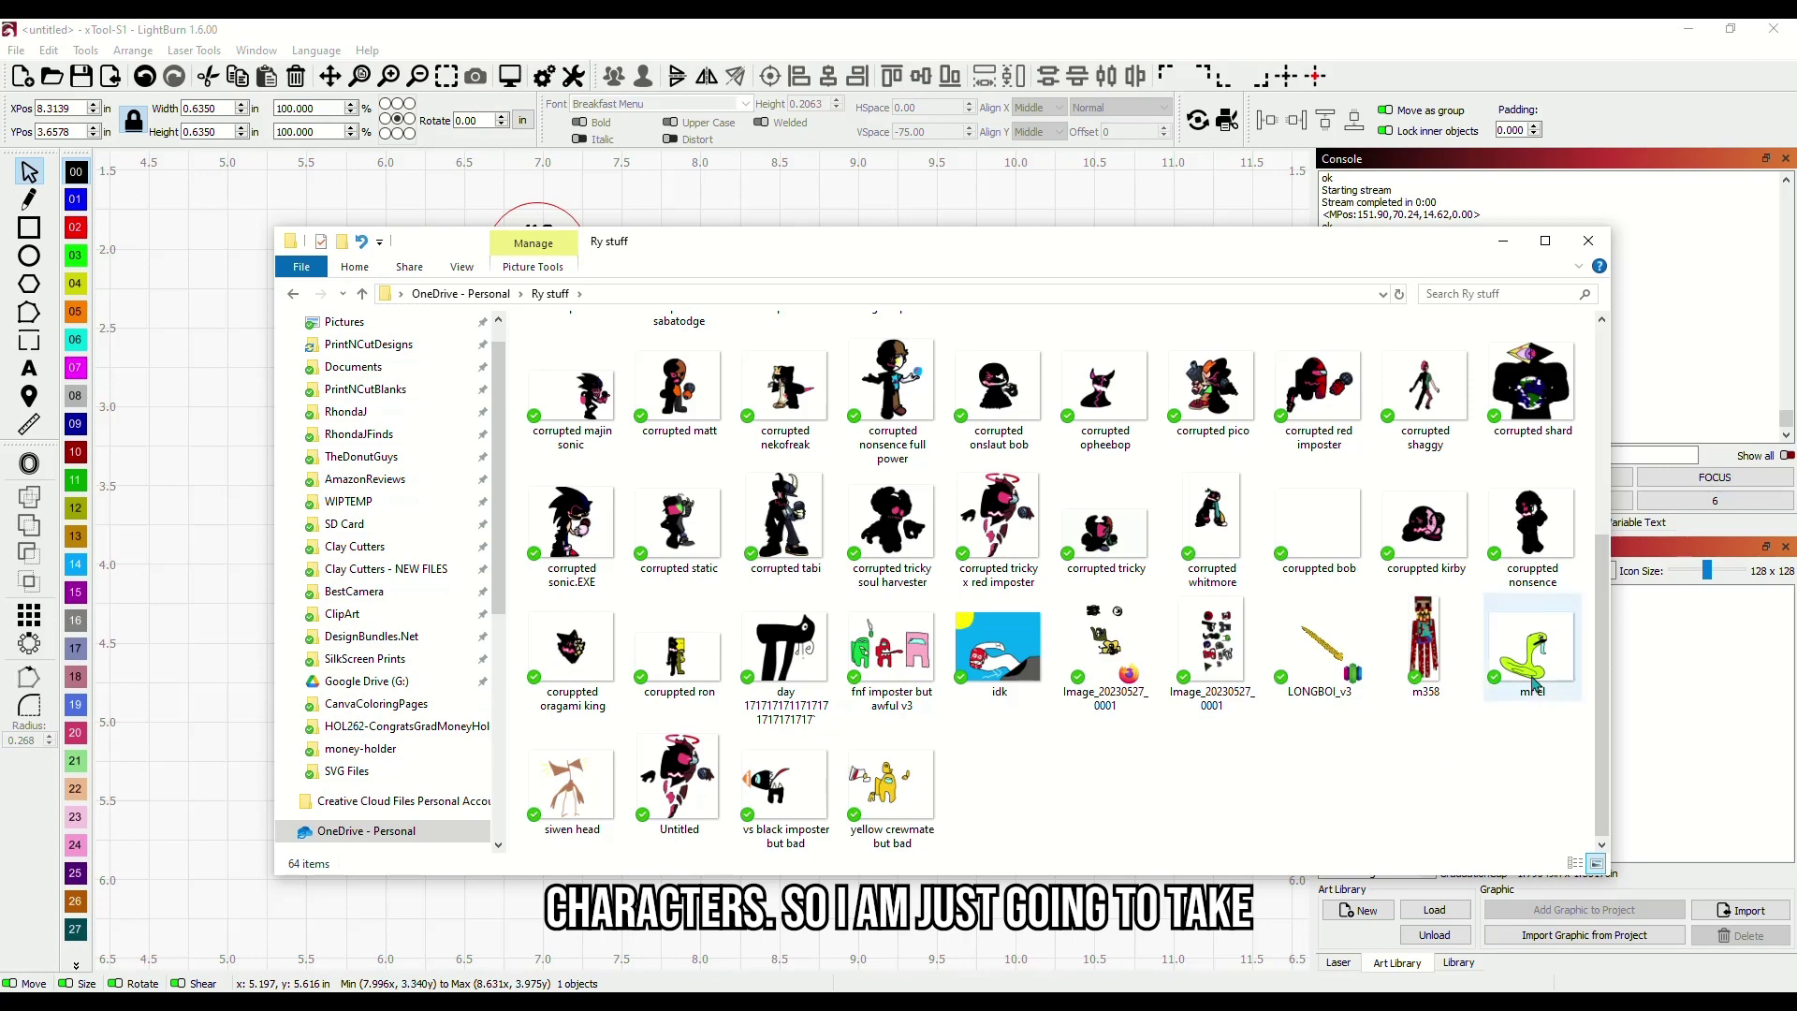
double_click(1533, 656)
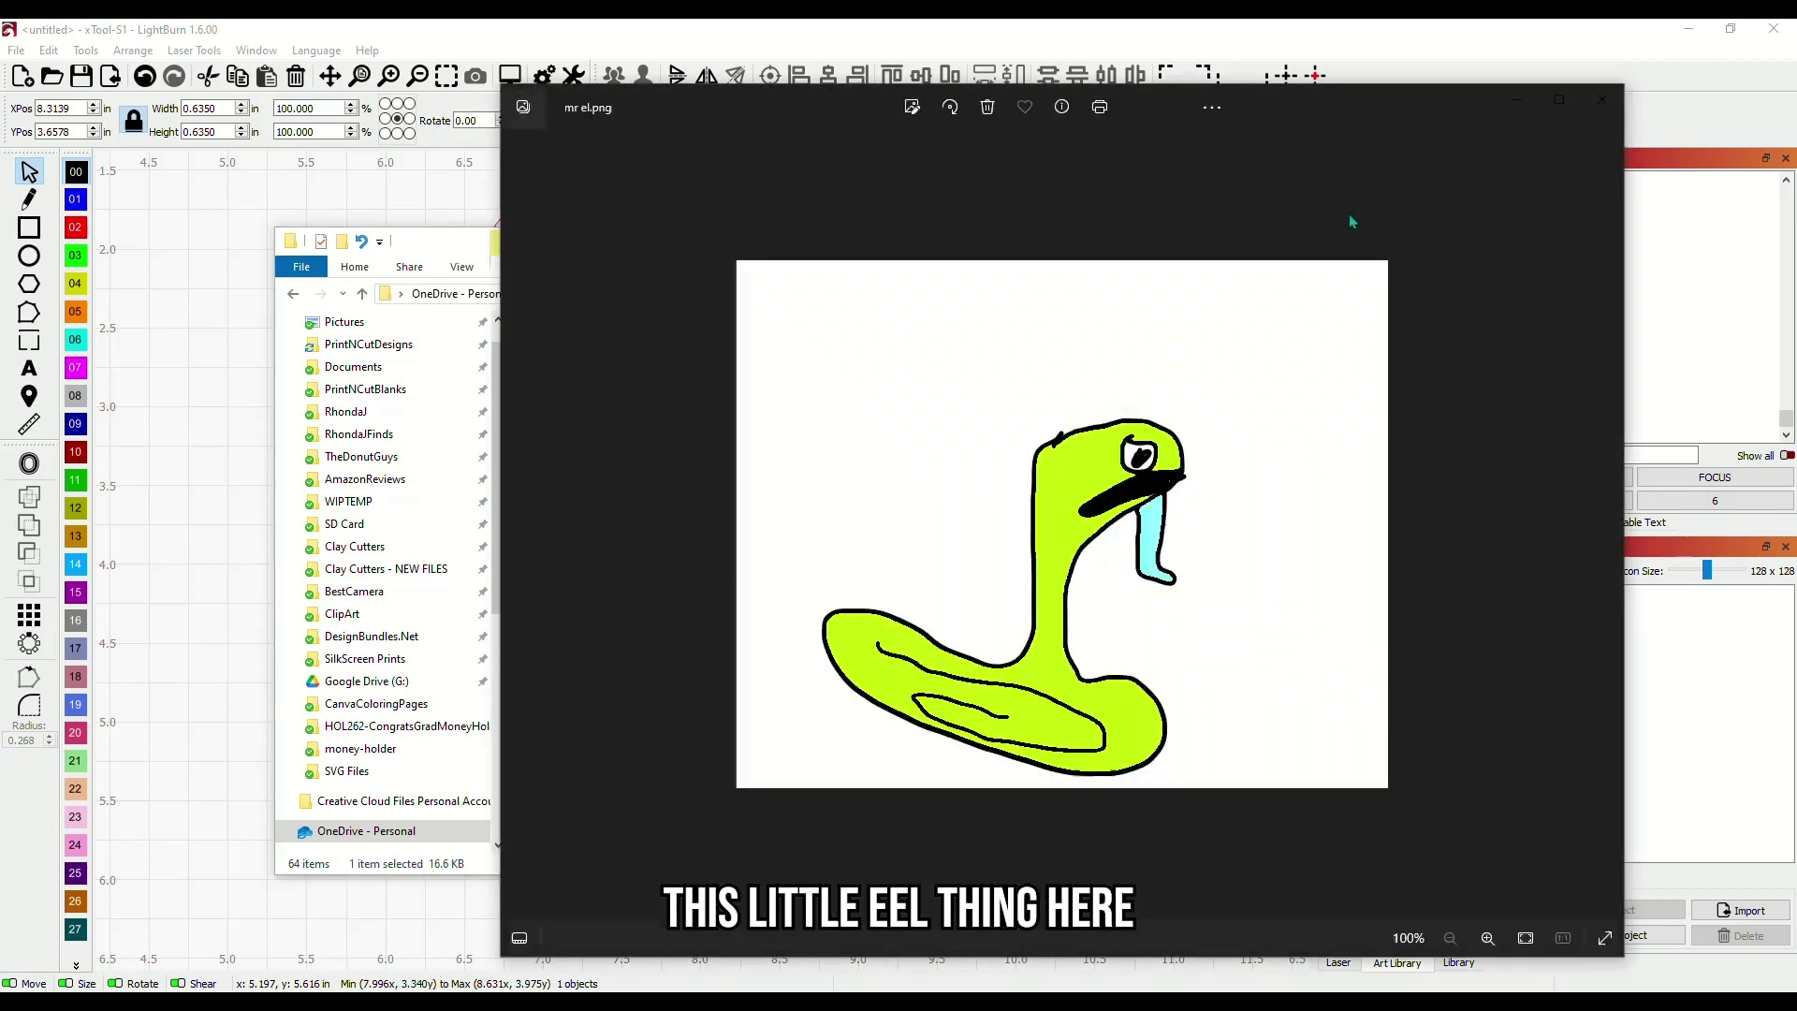
click(1603, 103)
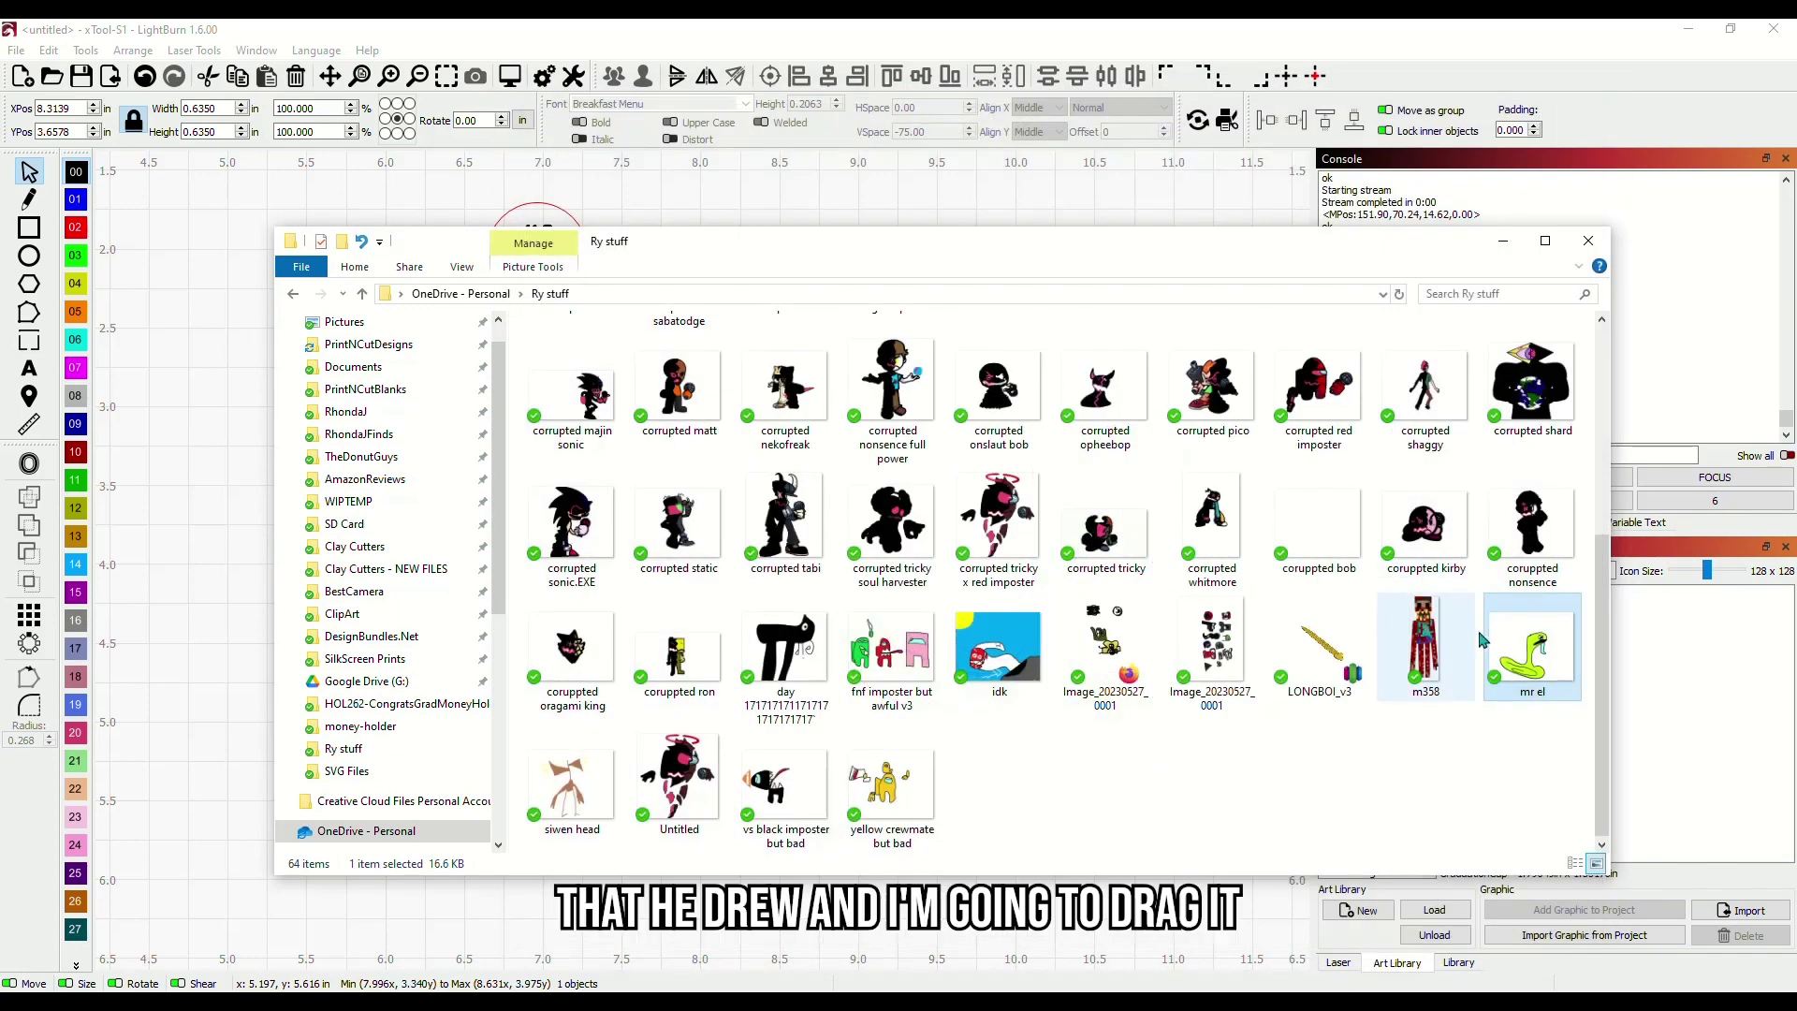
drag(1532, 651, 223, 531)
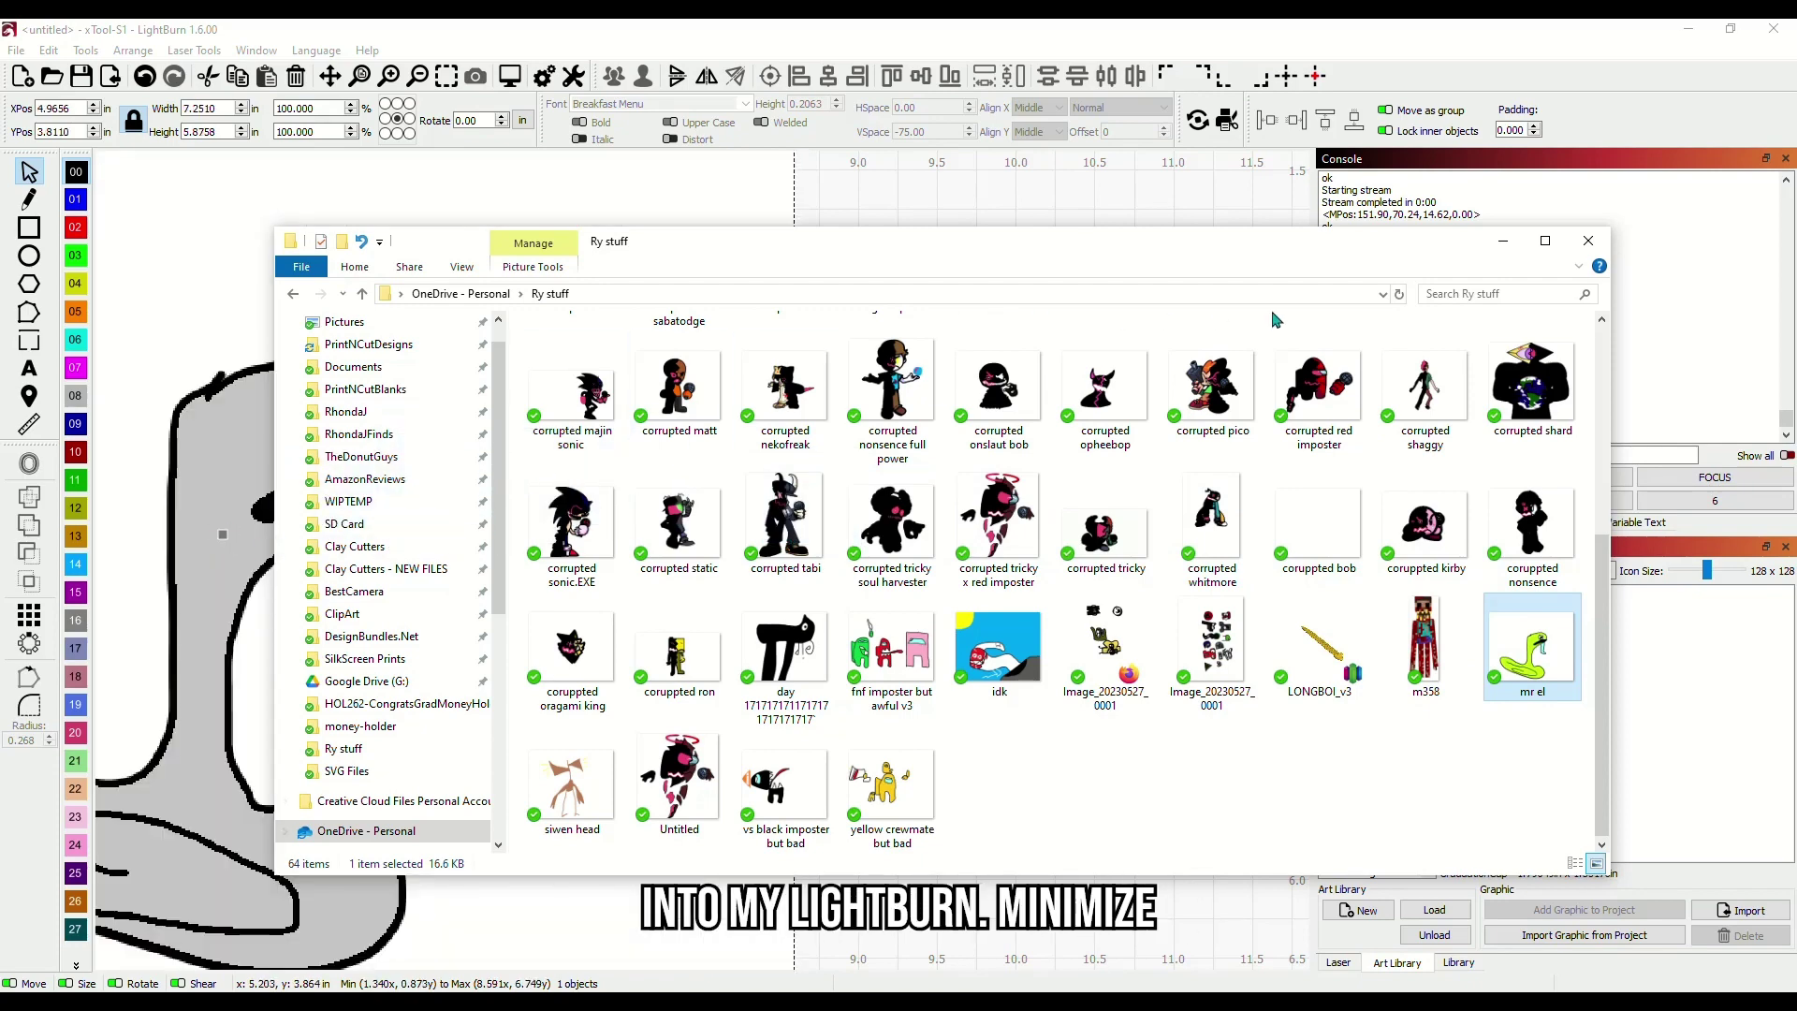
click(1503, 241)
Trace the imported eel drawing at threshold 128 with the image faded for checking and the original deleted after tracing
drag(457, 387, 655, 393)
right_click(585, 402)
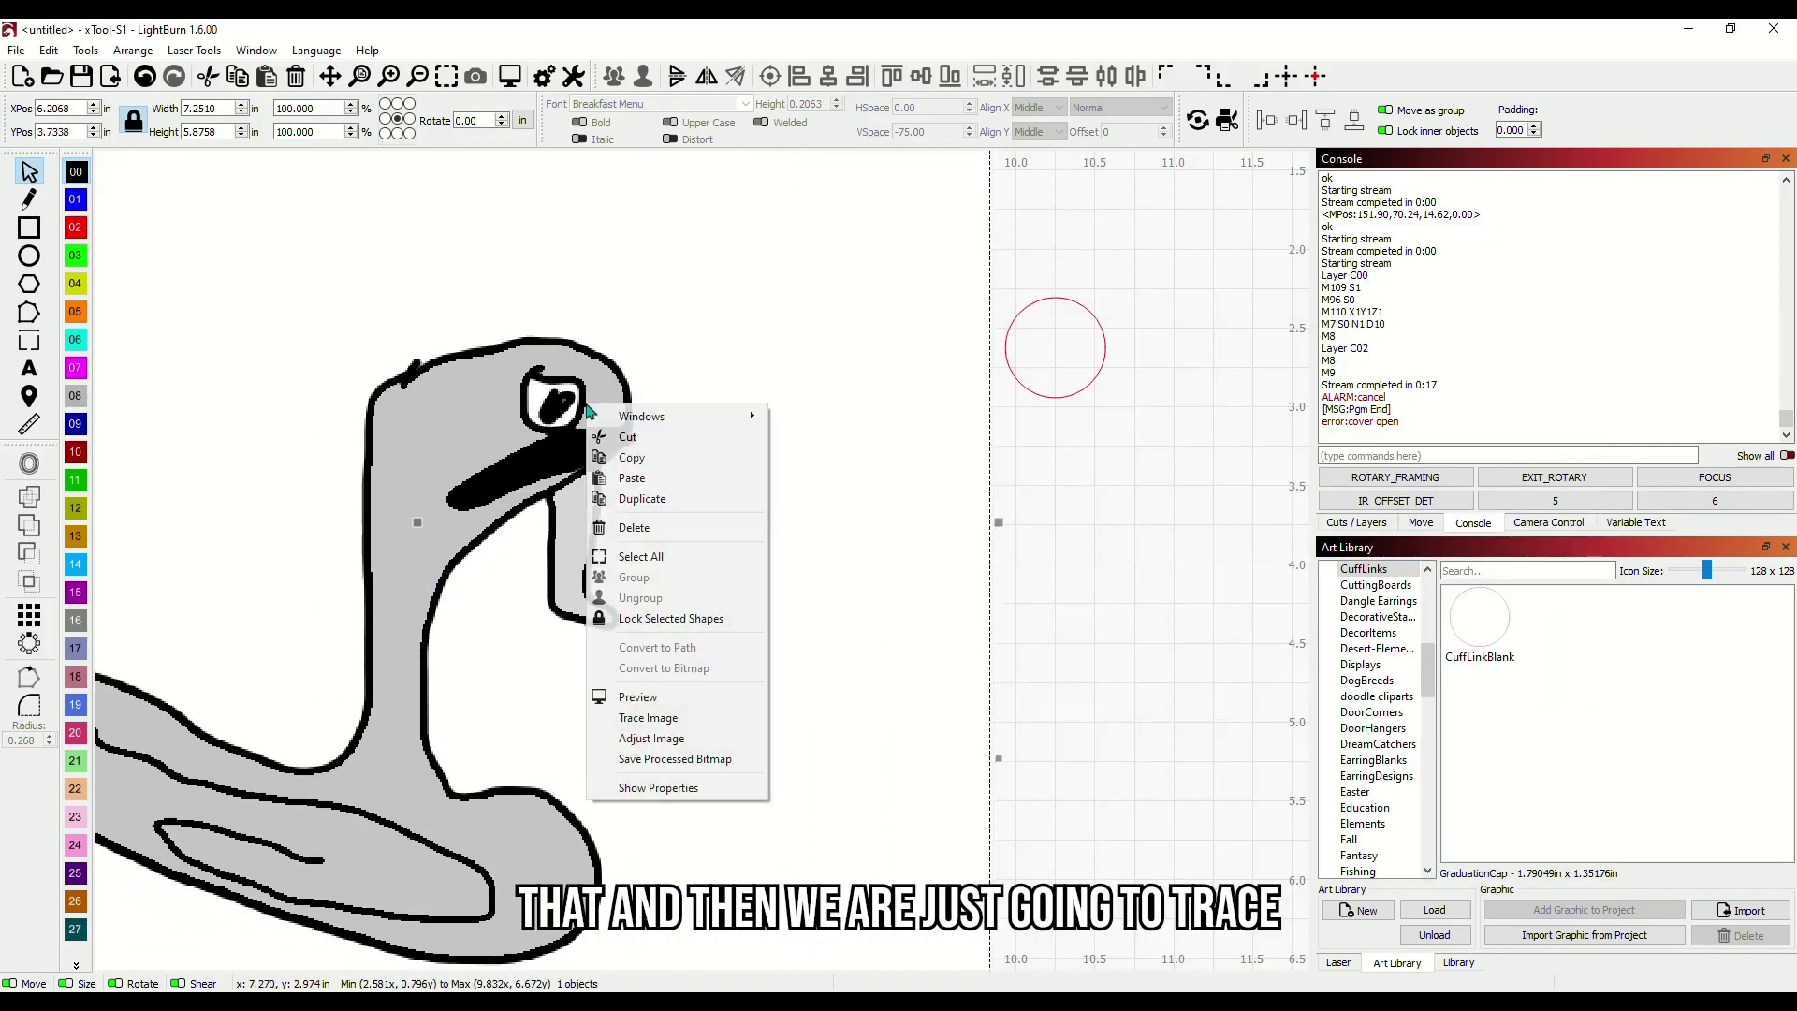
click(681, 715)
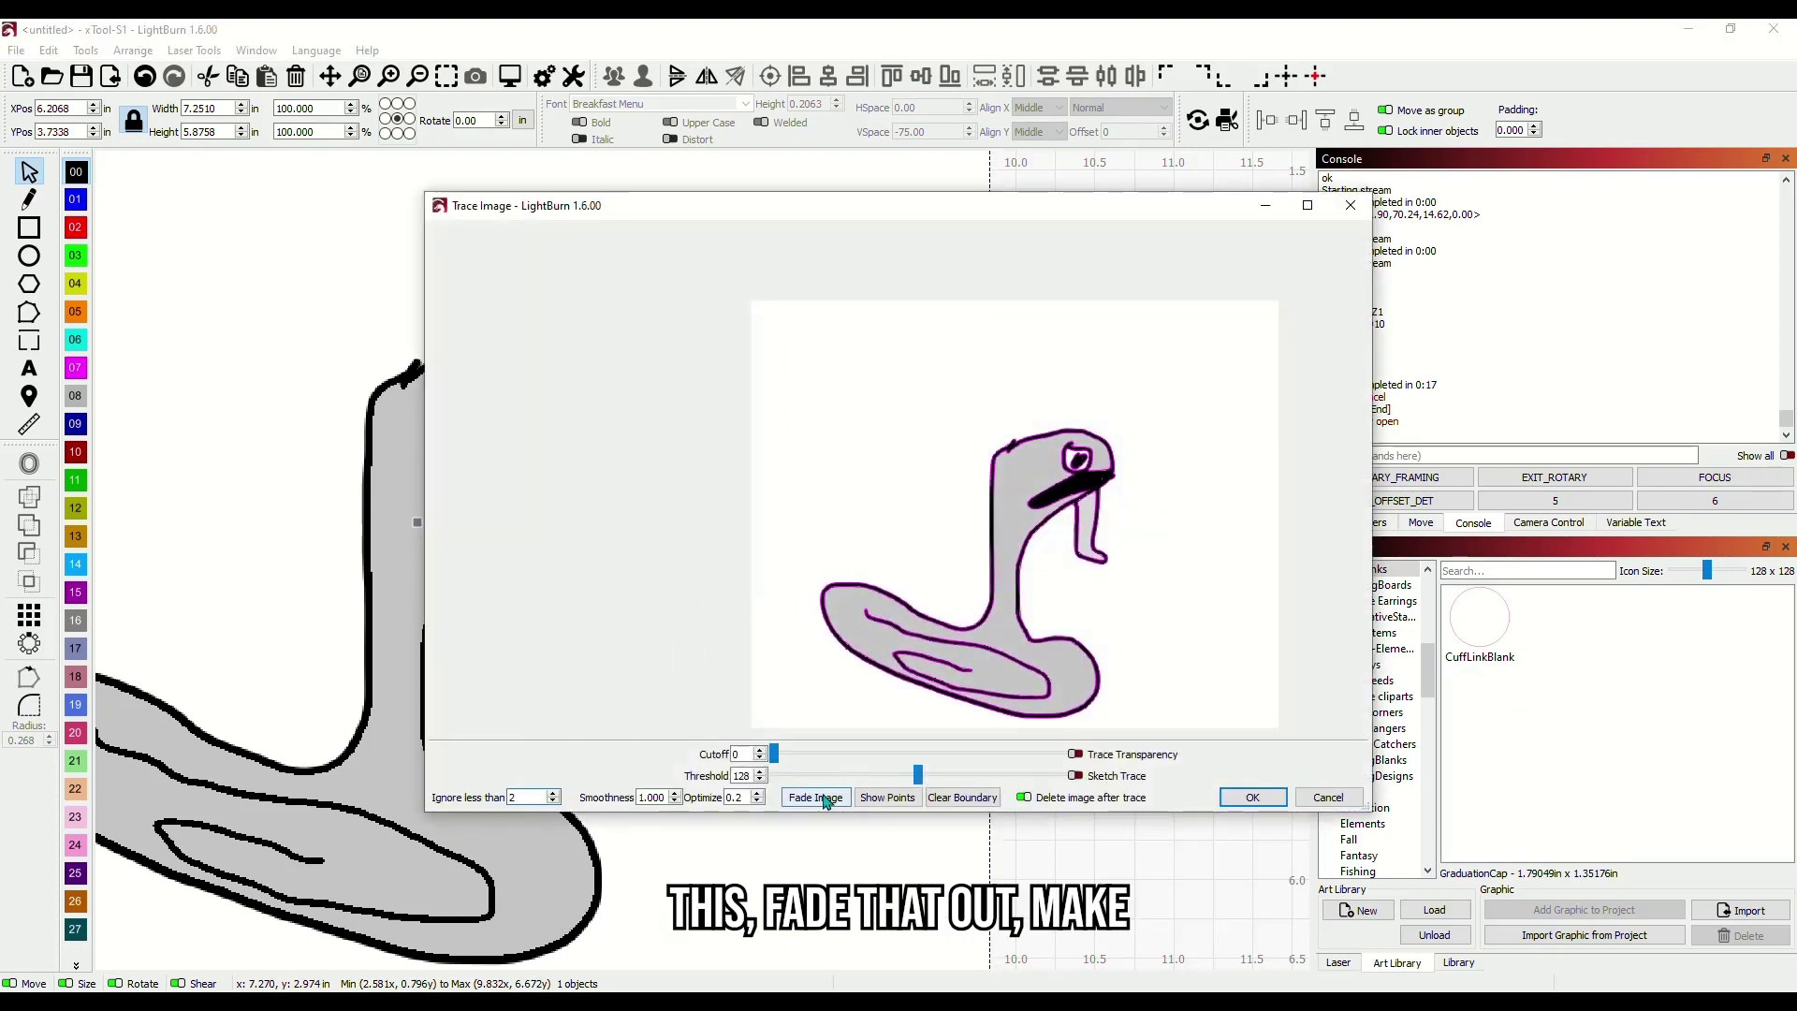
click(816, 797)
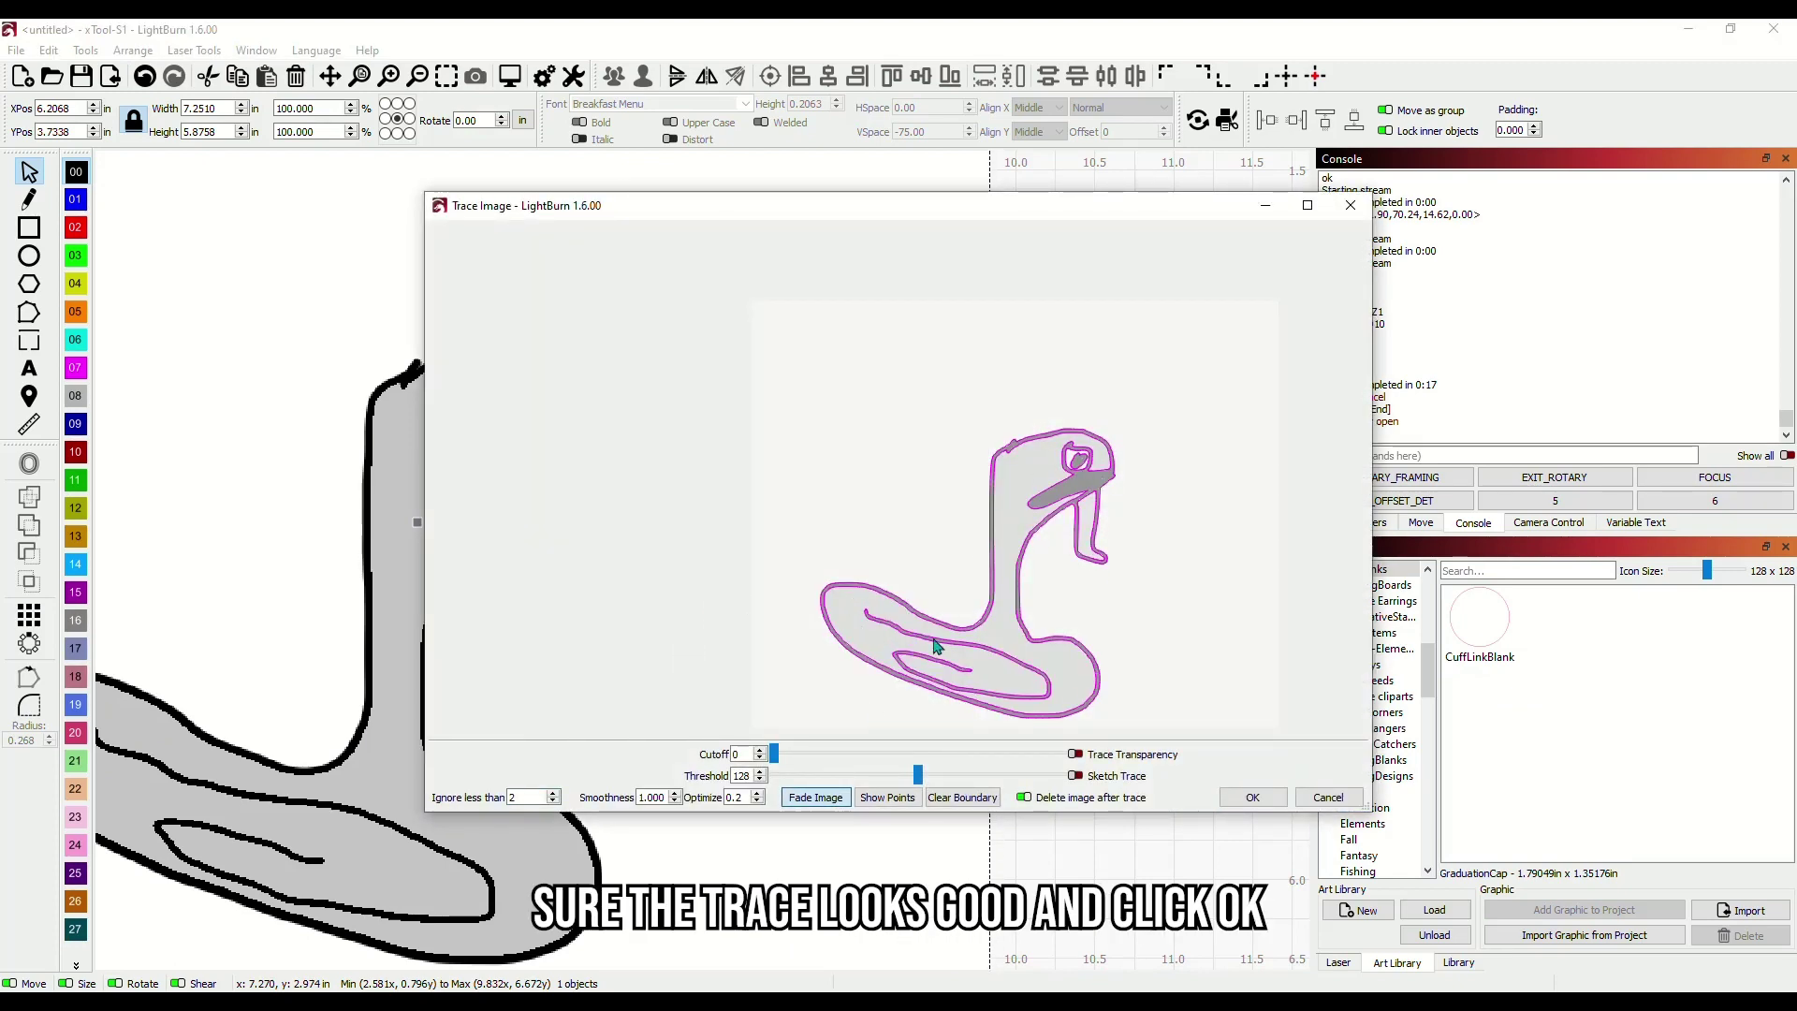
click(1252, 797)
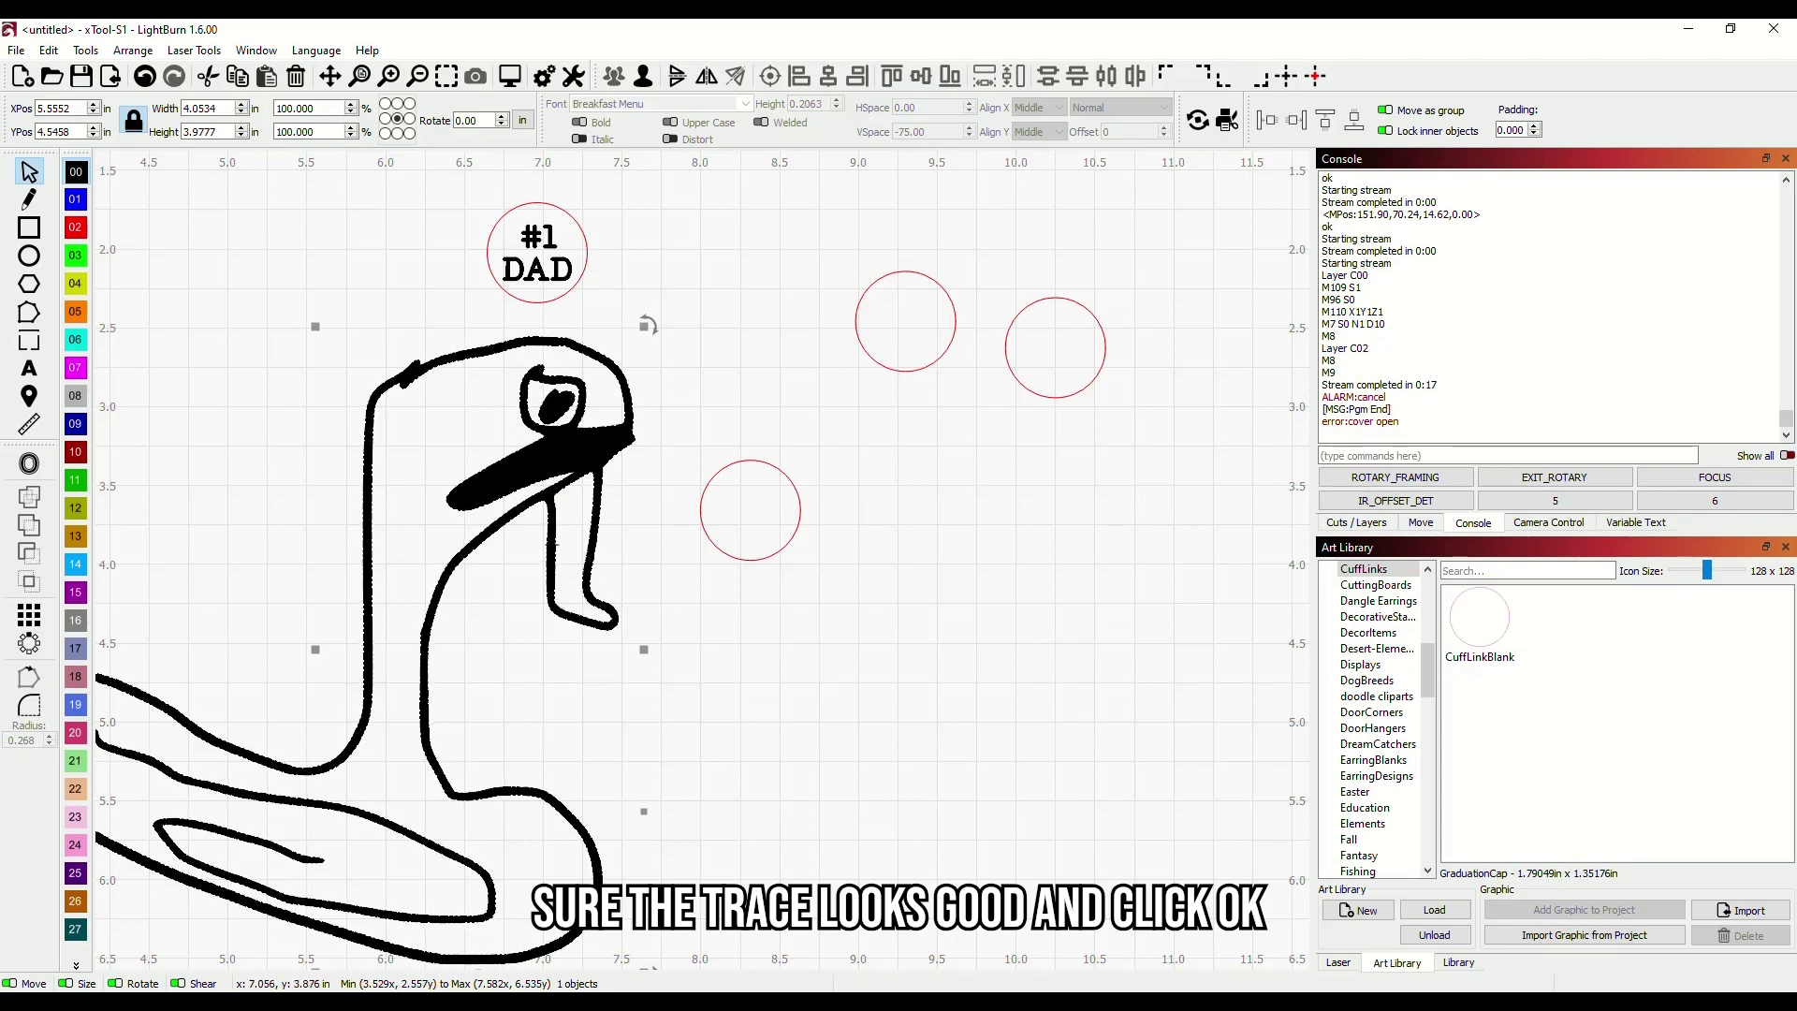
Shrink the traced eel to about 0.445 by 0.449 in and center it inside the lower empty circle
drag(836, 889, 712, 583)
drag(744, 494, 773, 472)
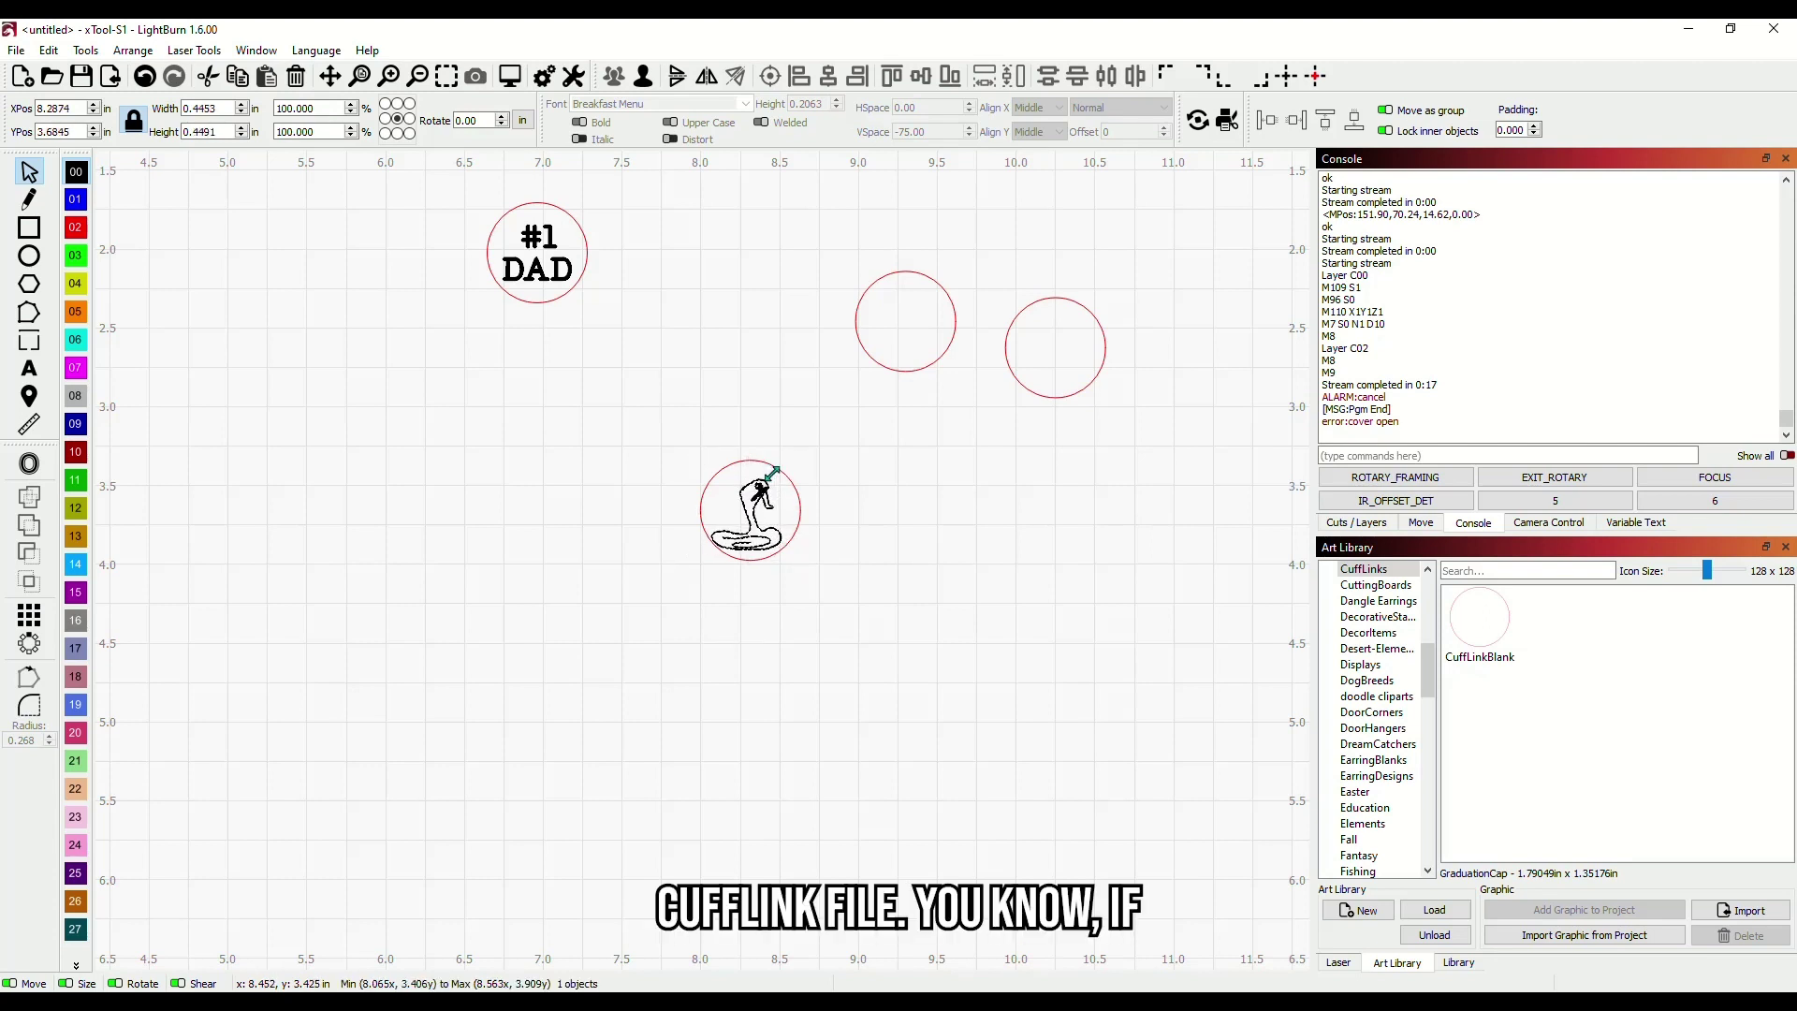
drag(755, 537, 760, 537)
click(812, 600)
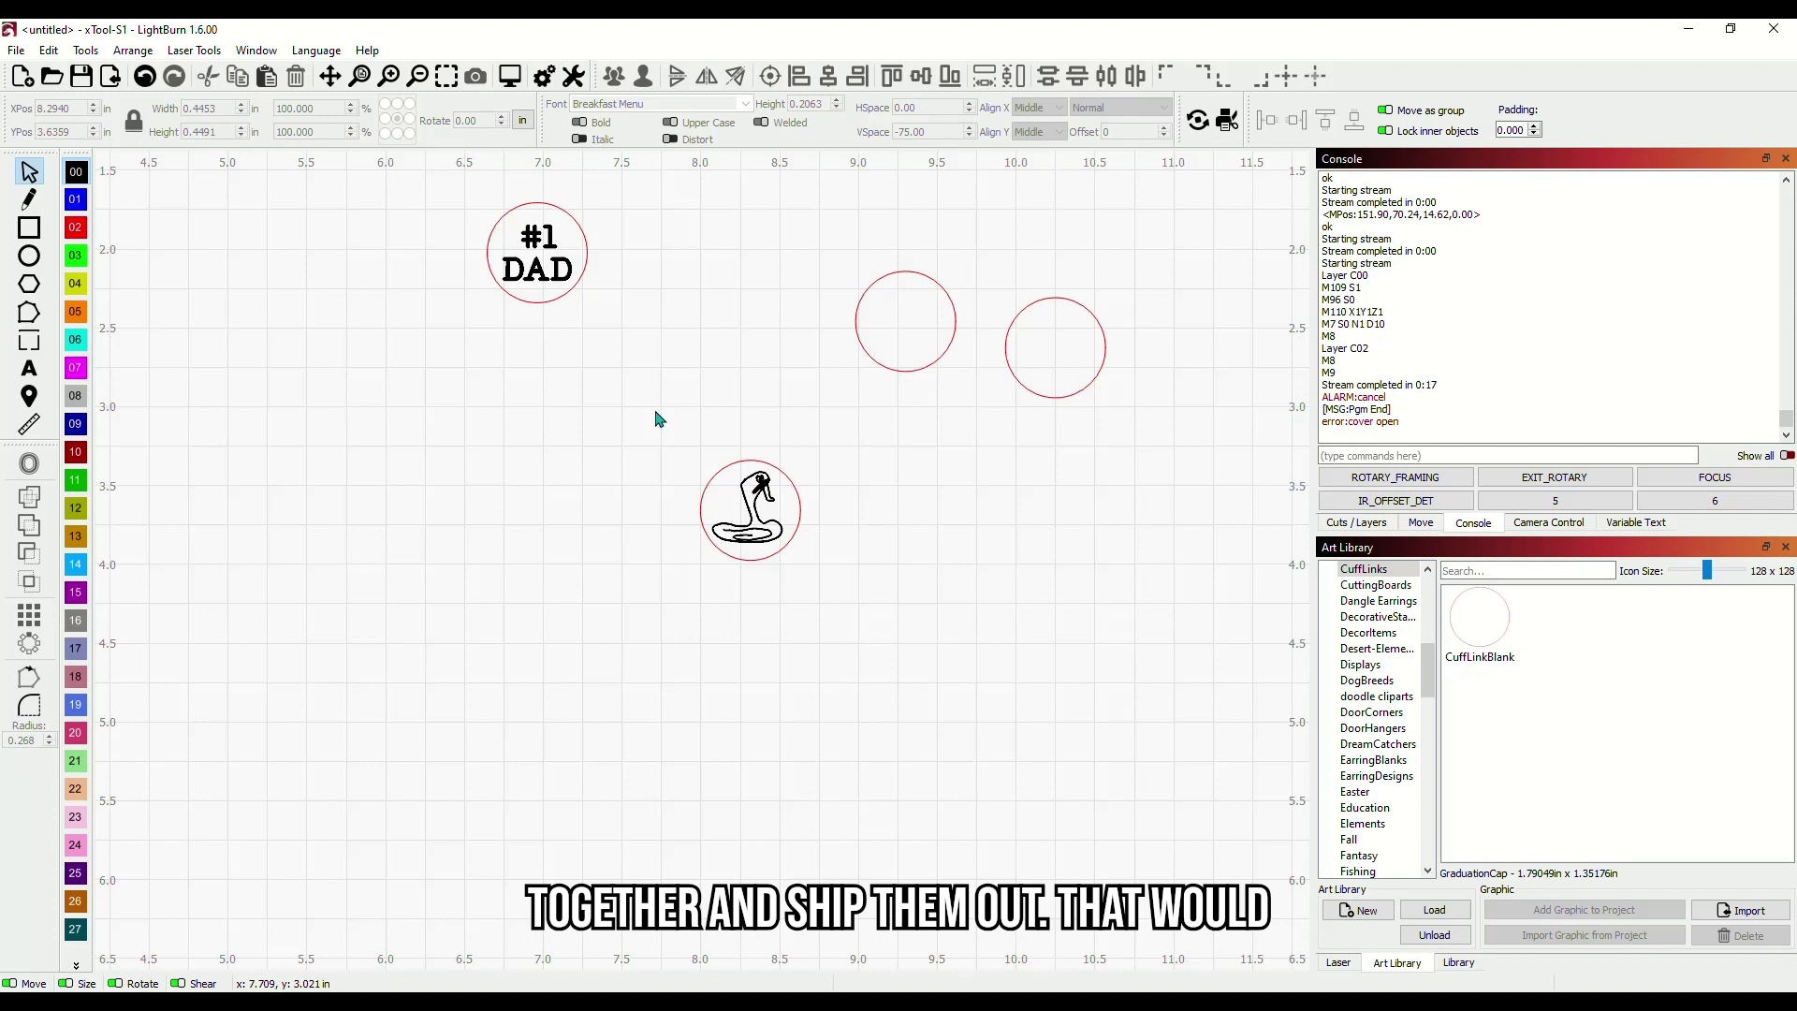
Separate the eel from its circle, placing the circle beside the #1 DAD design and the eel at about X 7.57, Y 4.06 in
drag(681, 445, 845, 674)
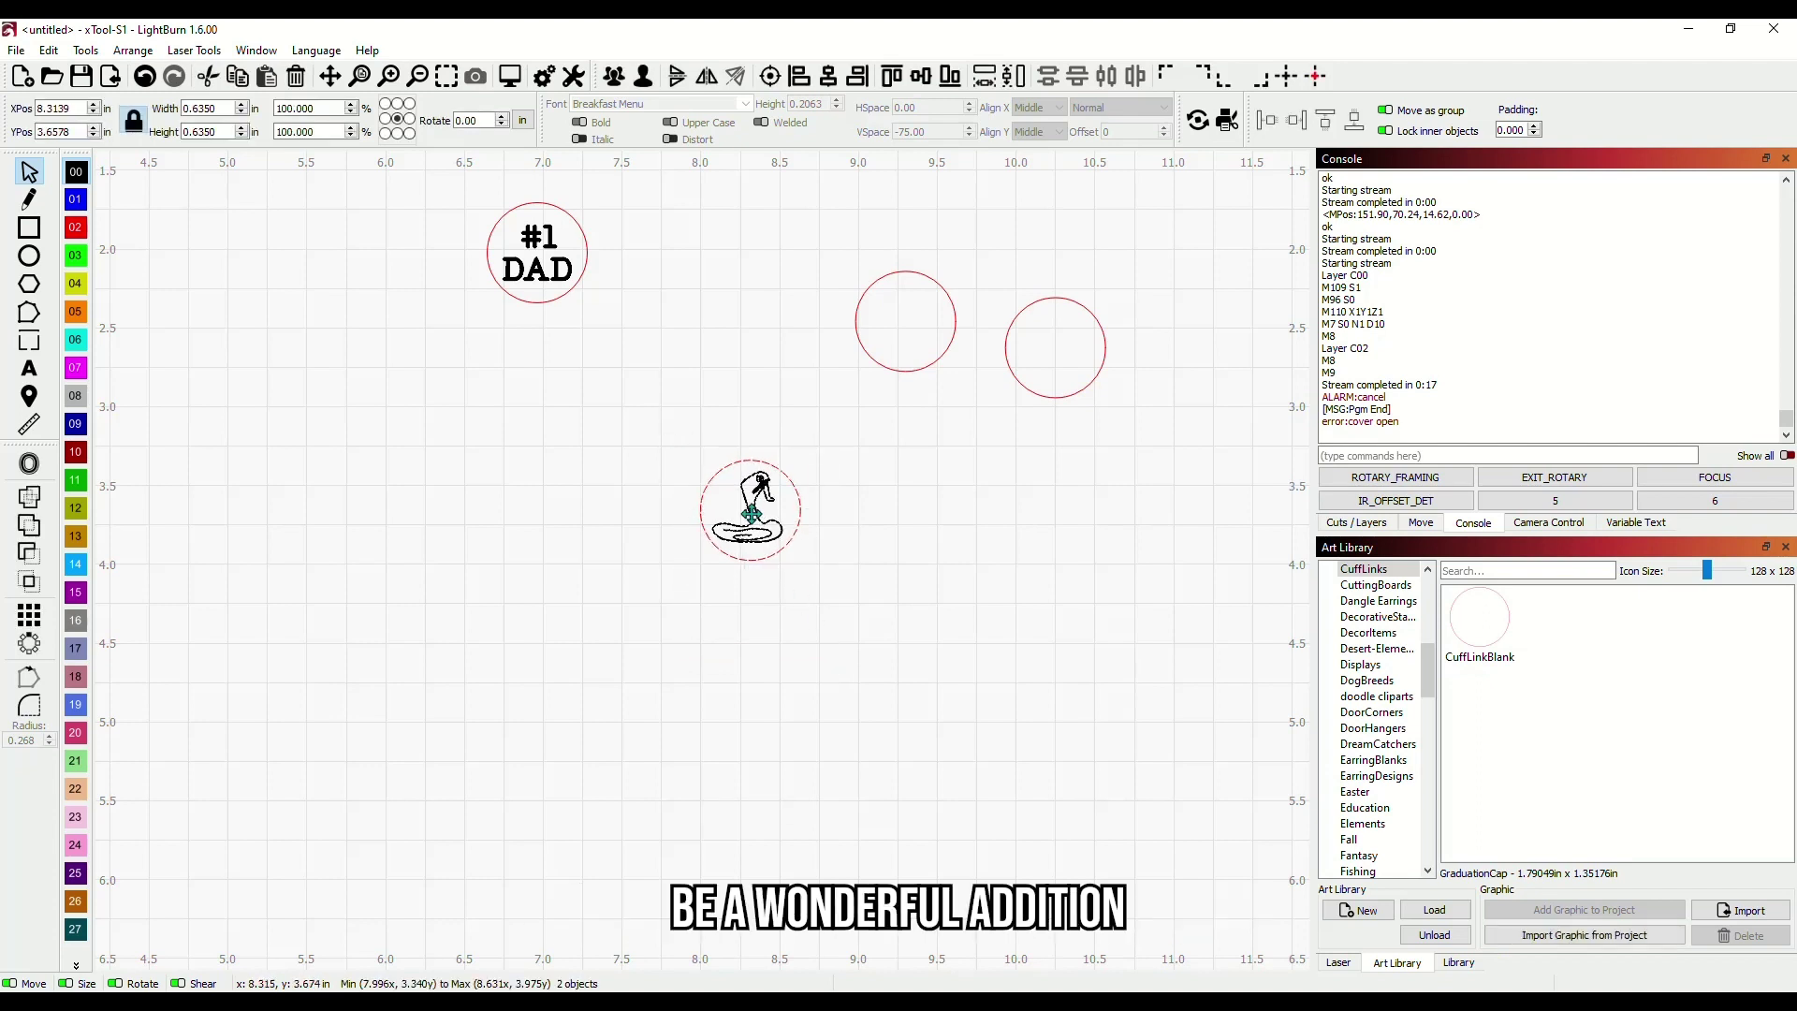
drag(750, 513, 638, 582)
click(420, 350)
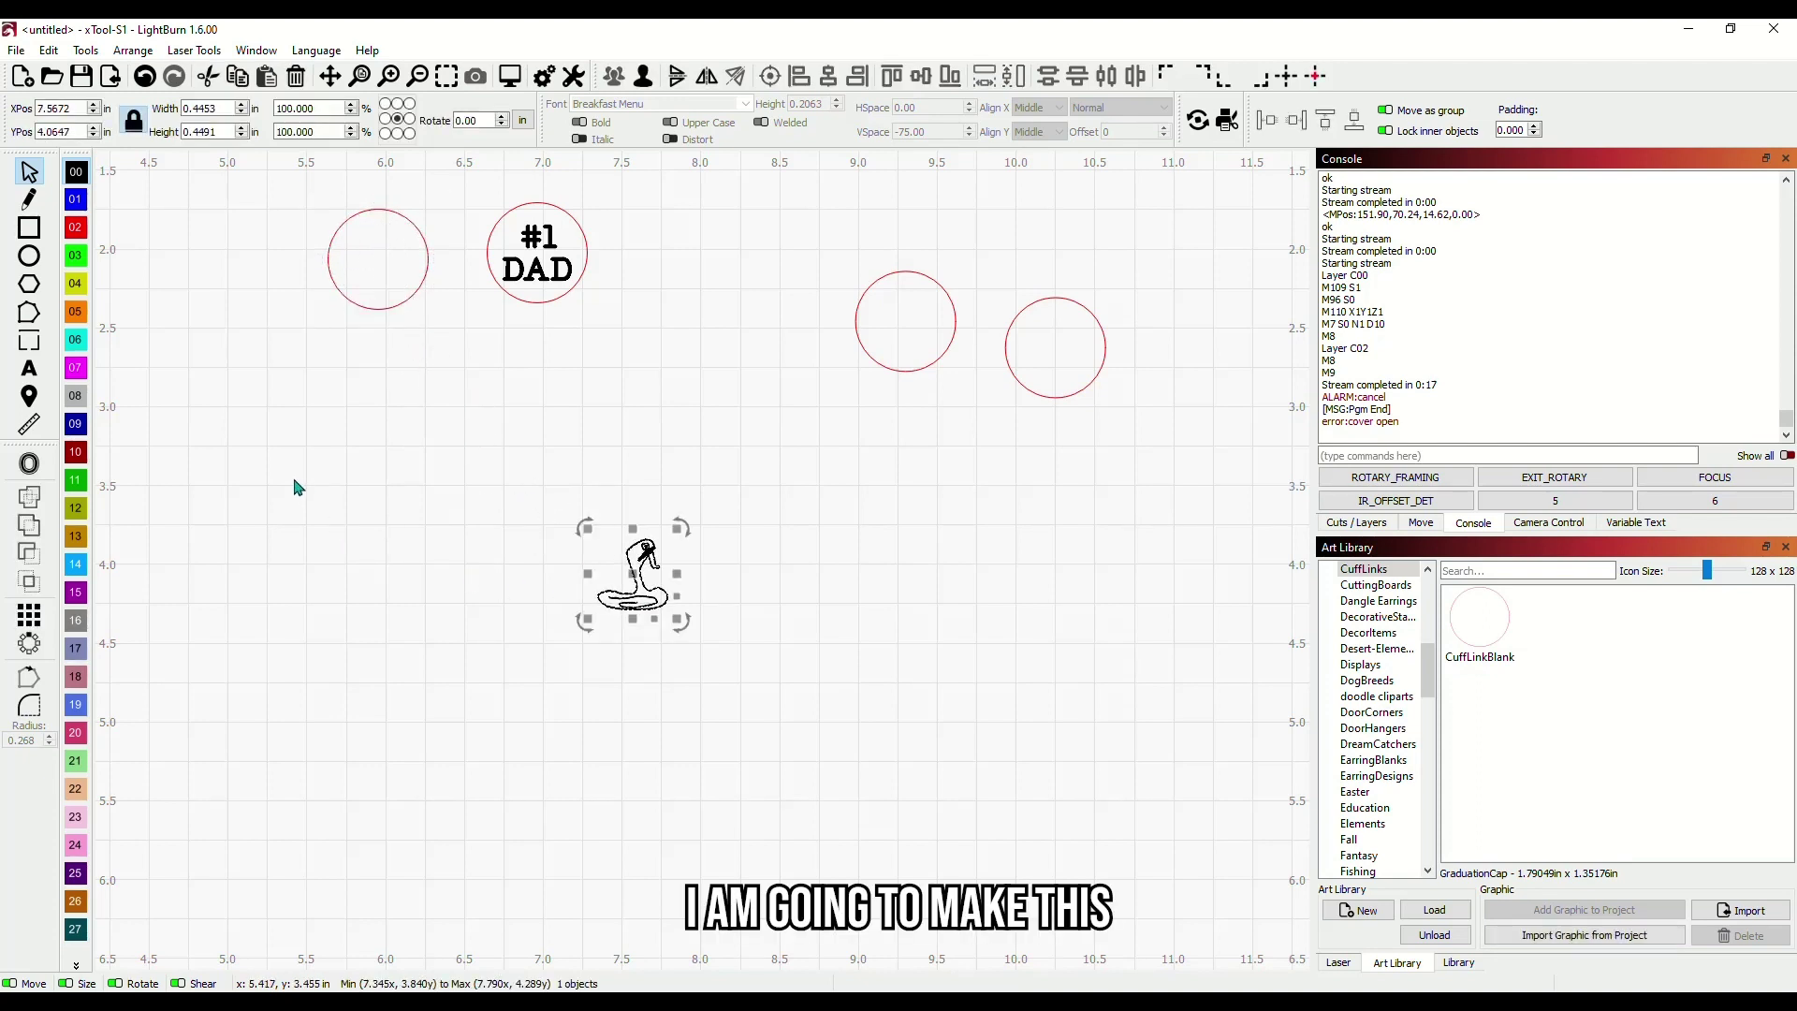
Thicken the eel's lines with an outward offset of 0.003 in and the outer-shapes-only option turned off
click(29, 463)
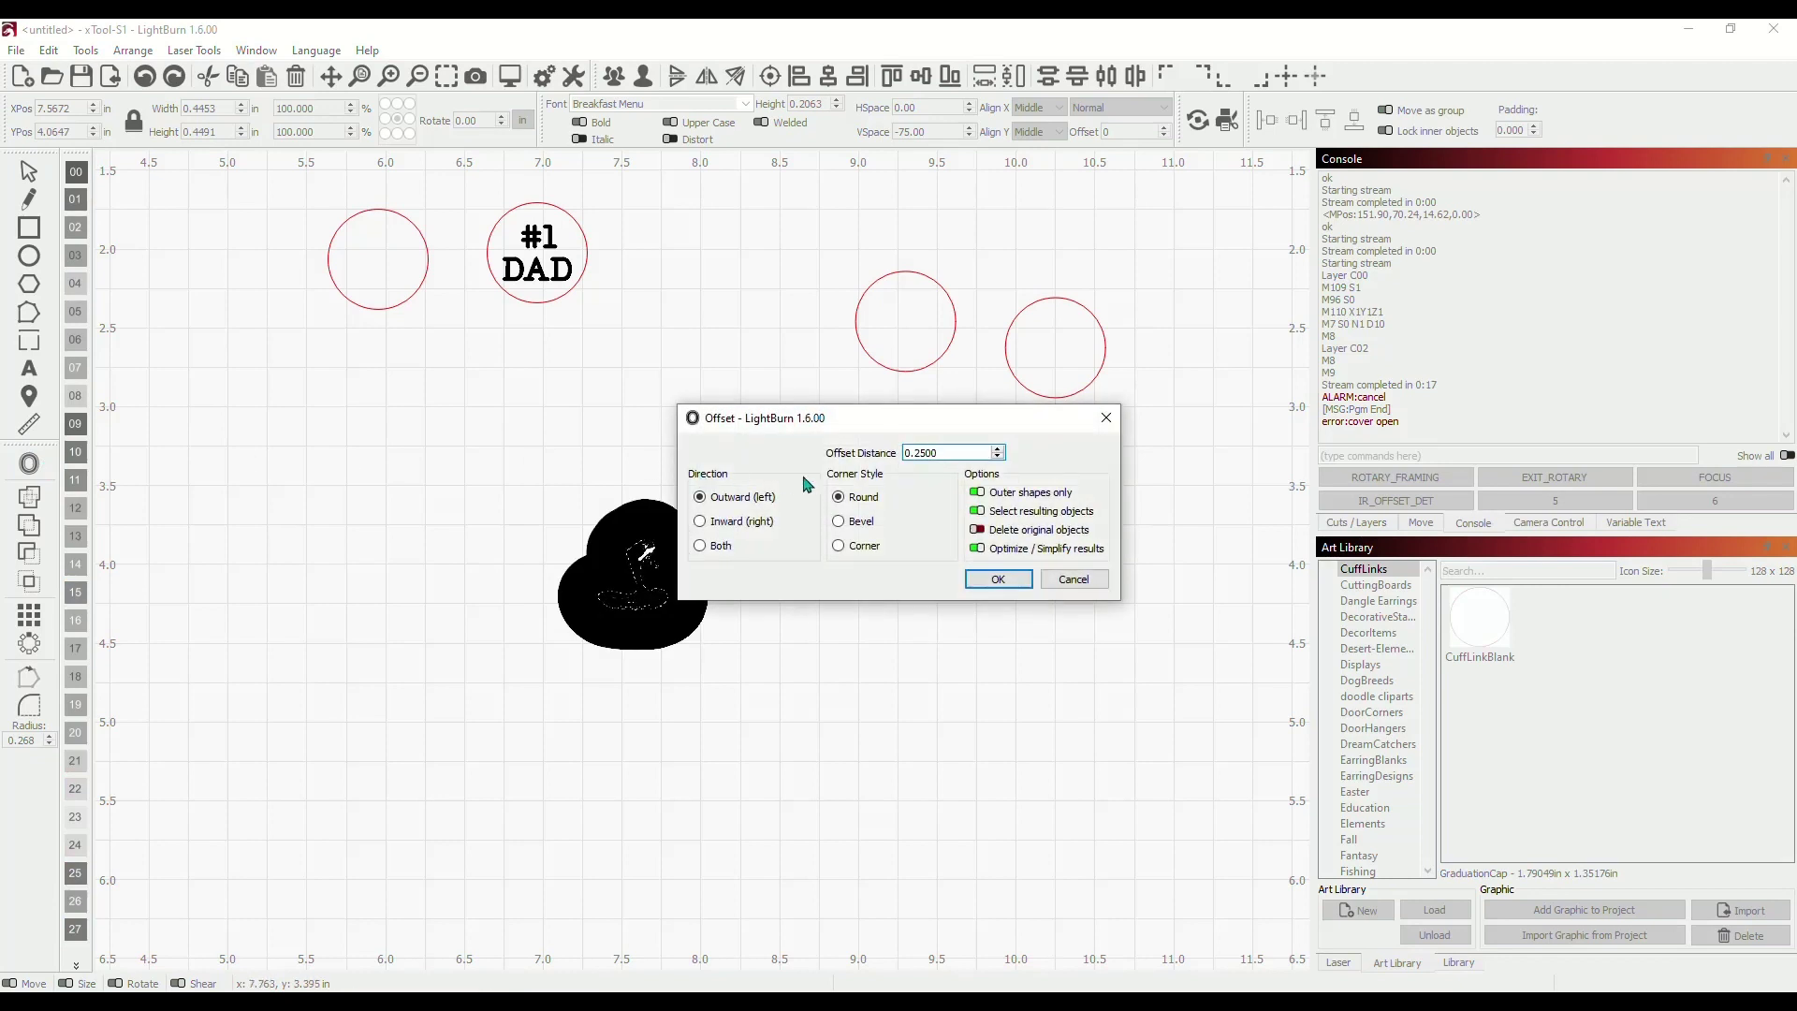
double_click(940, 452)
text(.0)
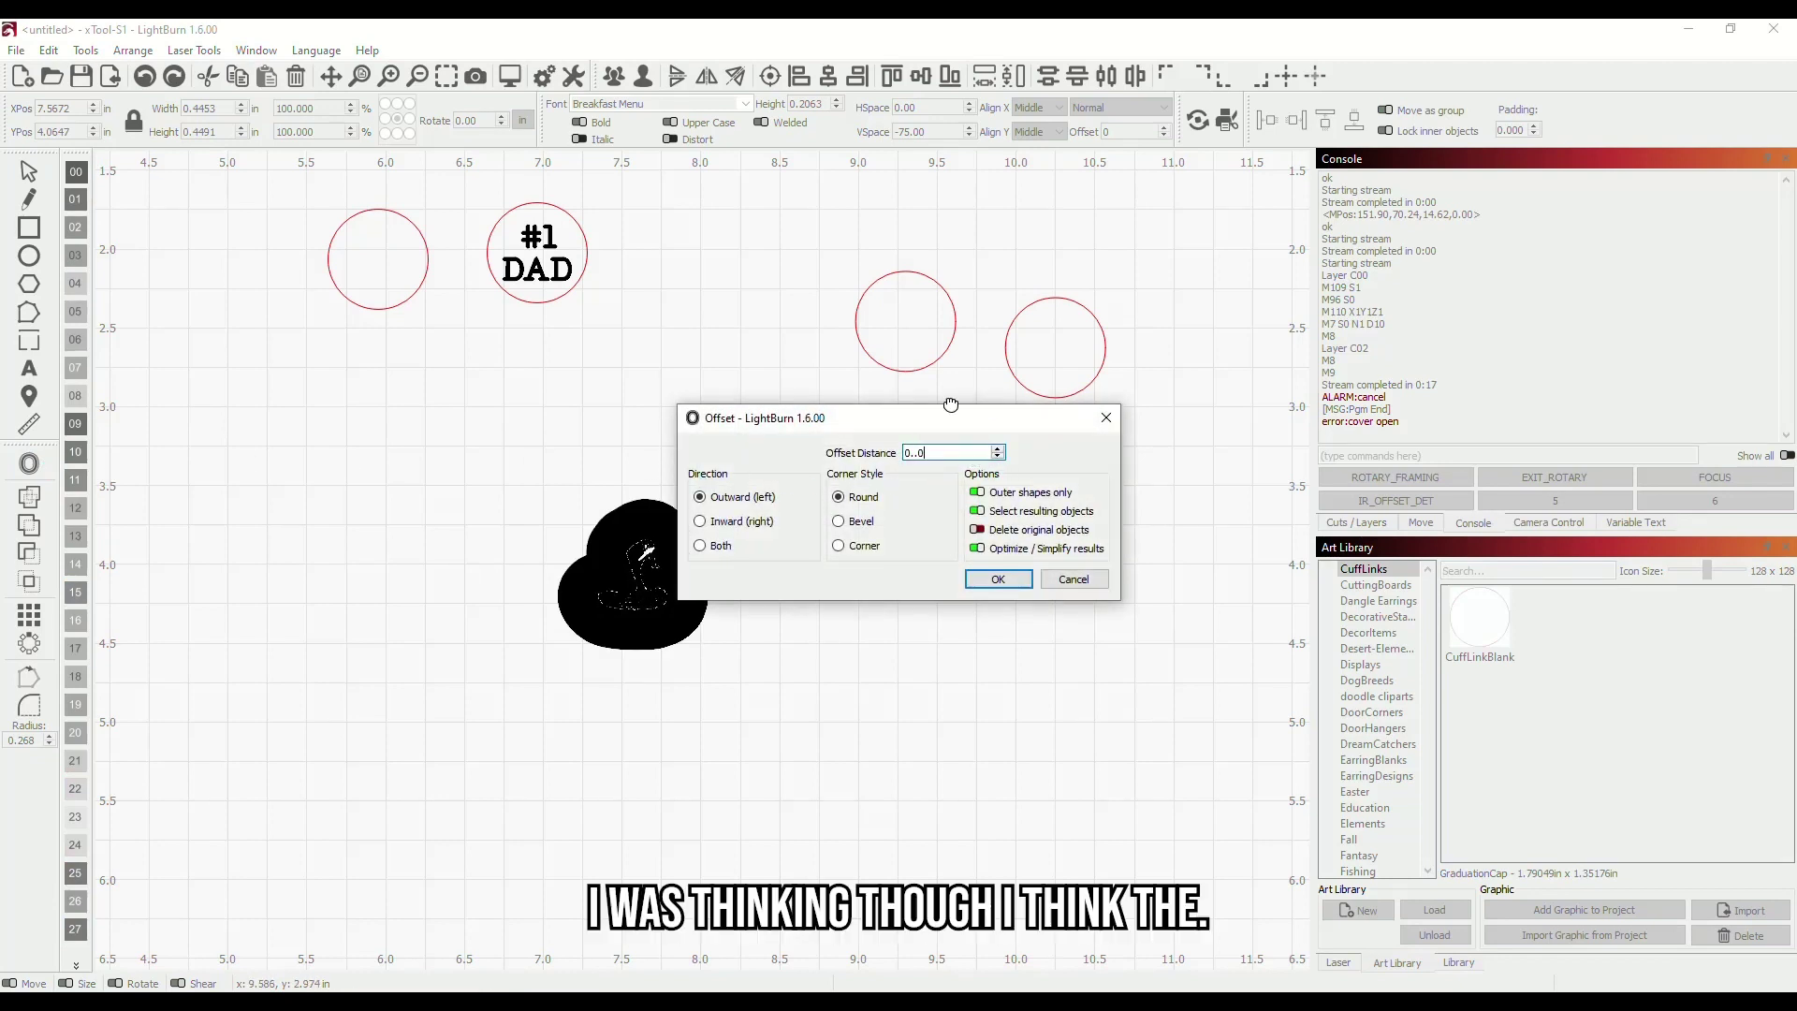
key(BackSpace)
key(BackSpace)
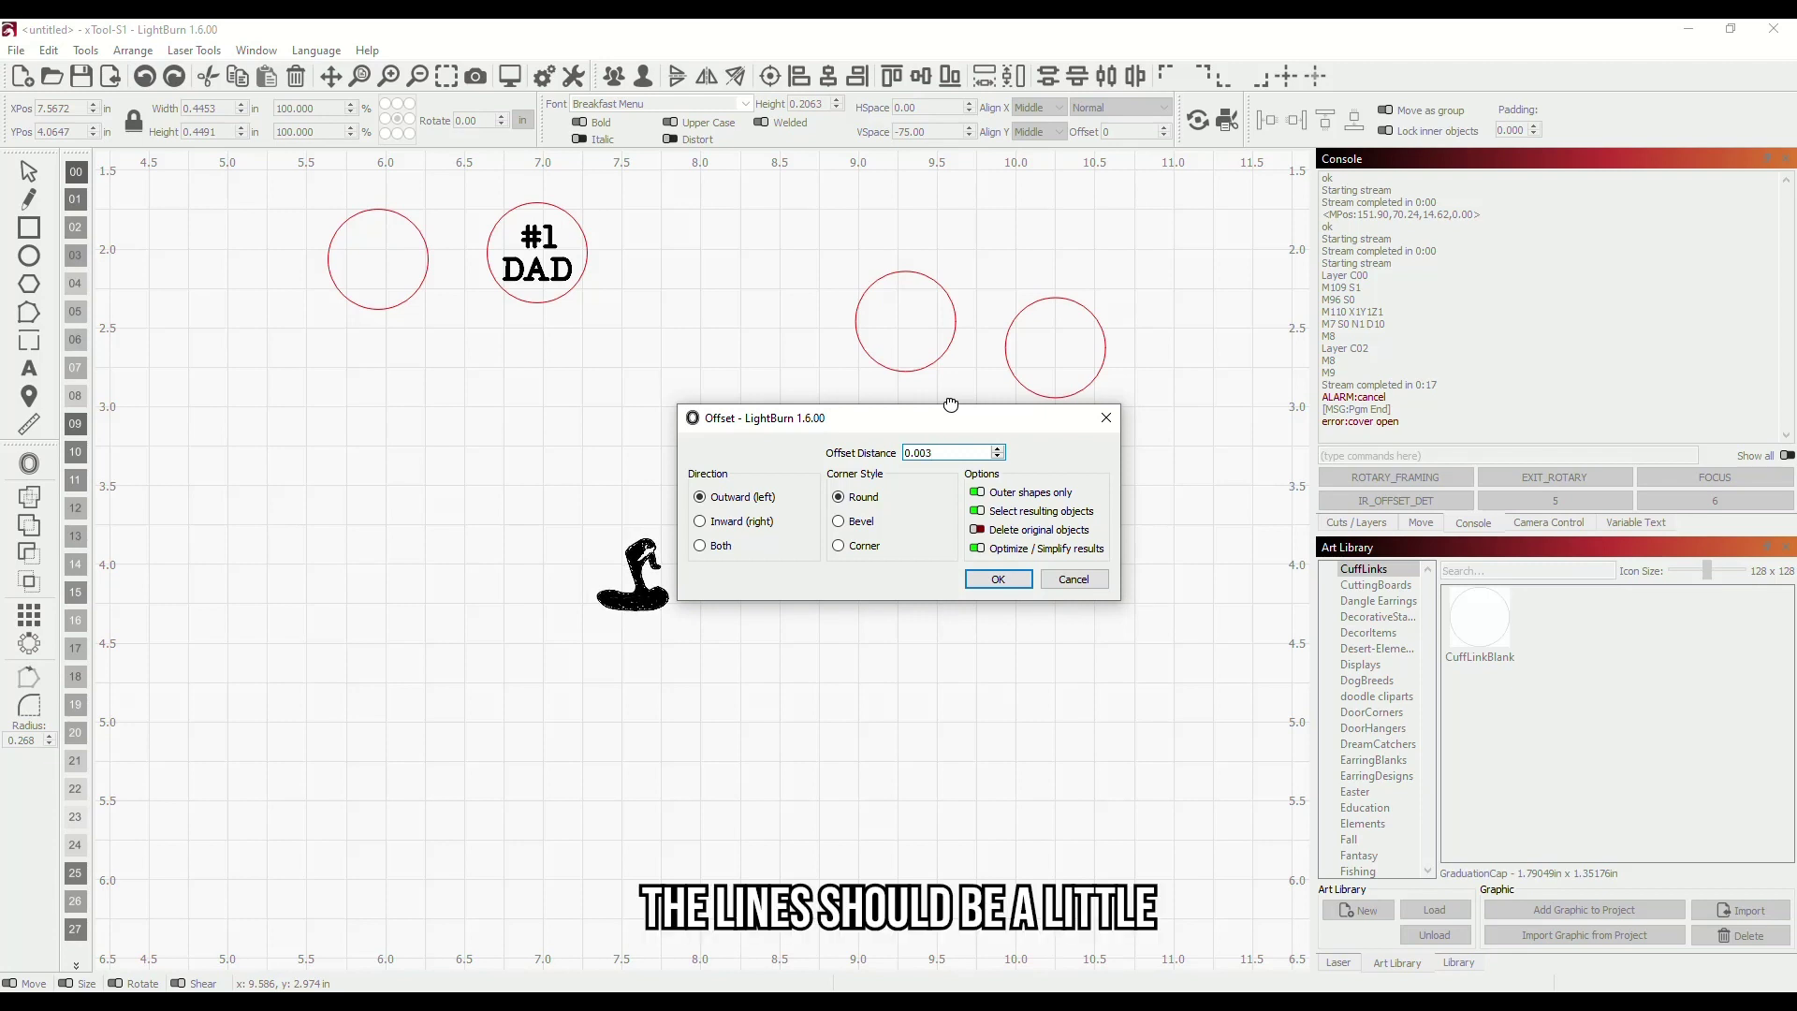
click(978, 496)
click(995, 579)
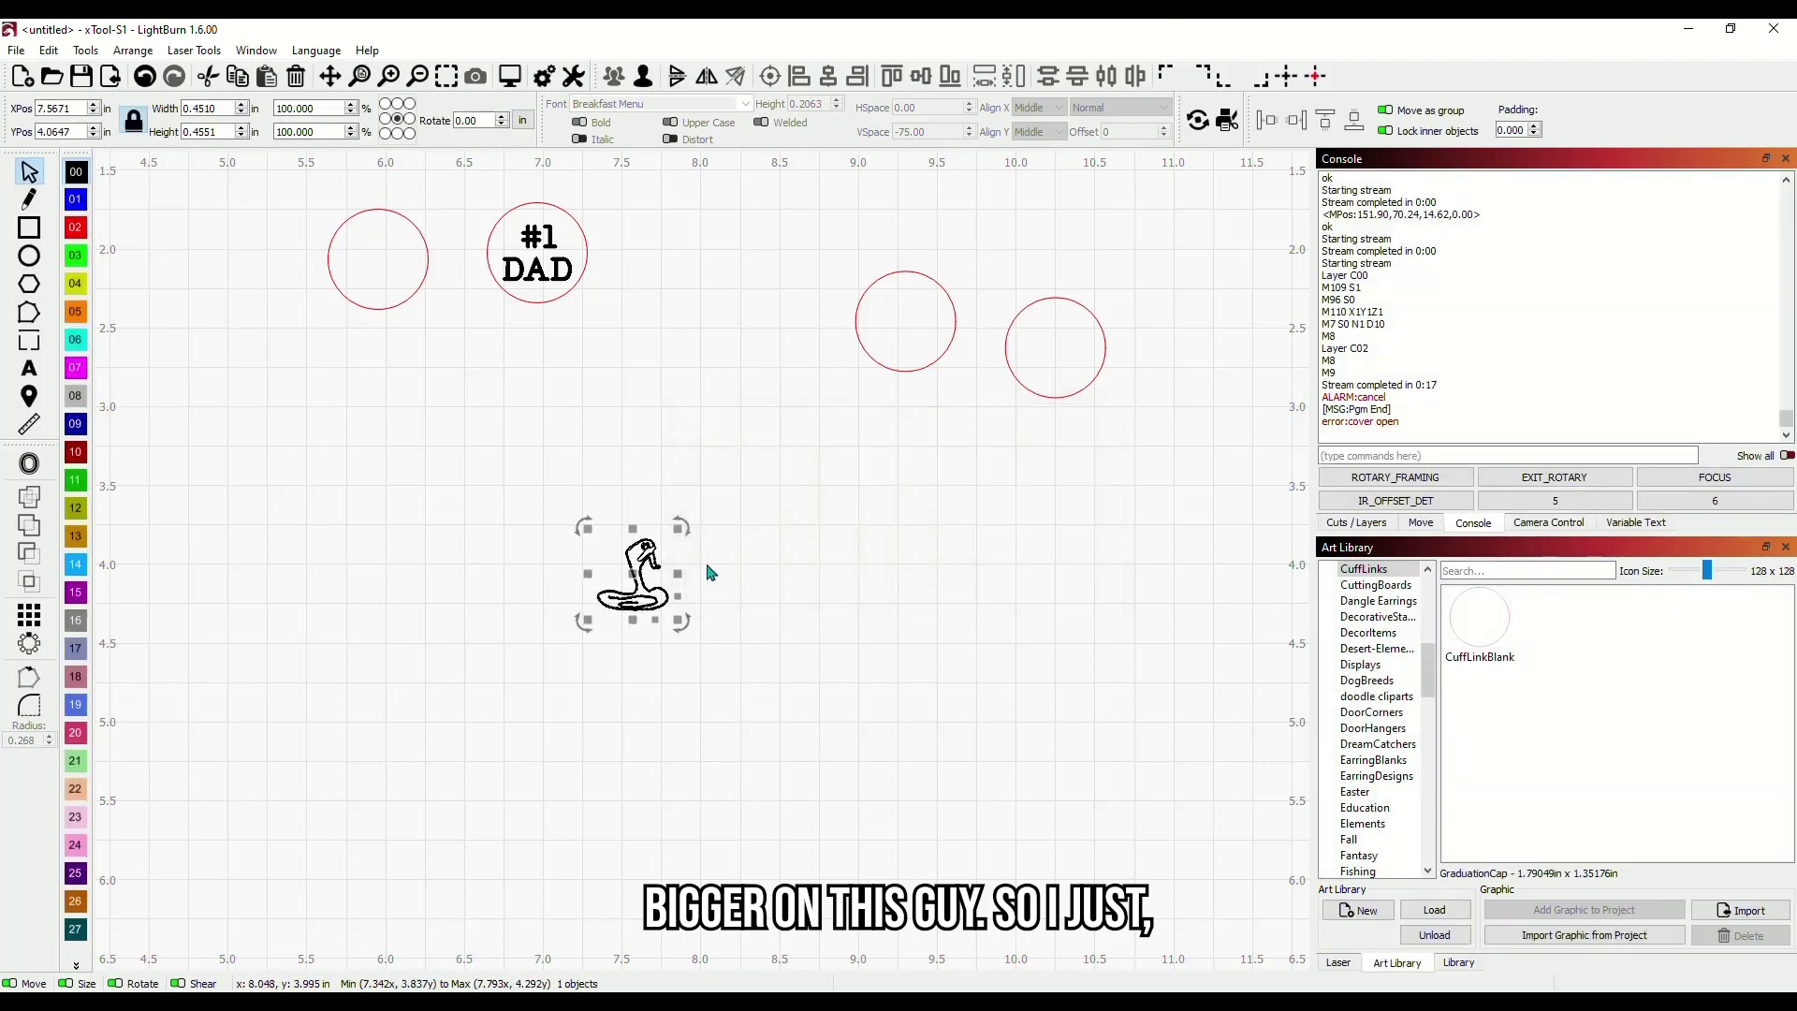
Delete the thin original eel and place the thickened version inside the empty circle beside the #1 DAD design
drag(664, 572, 784, 577)
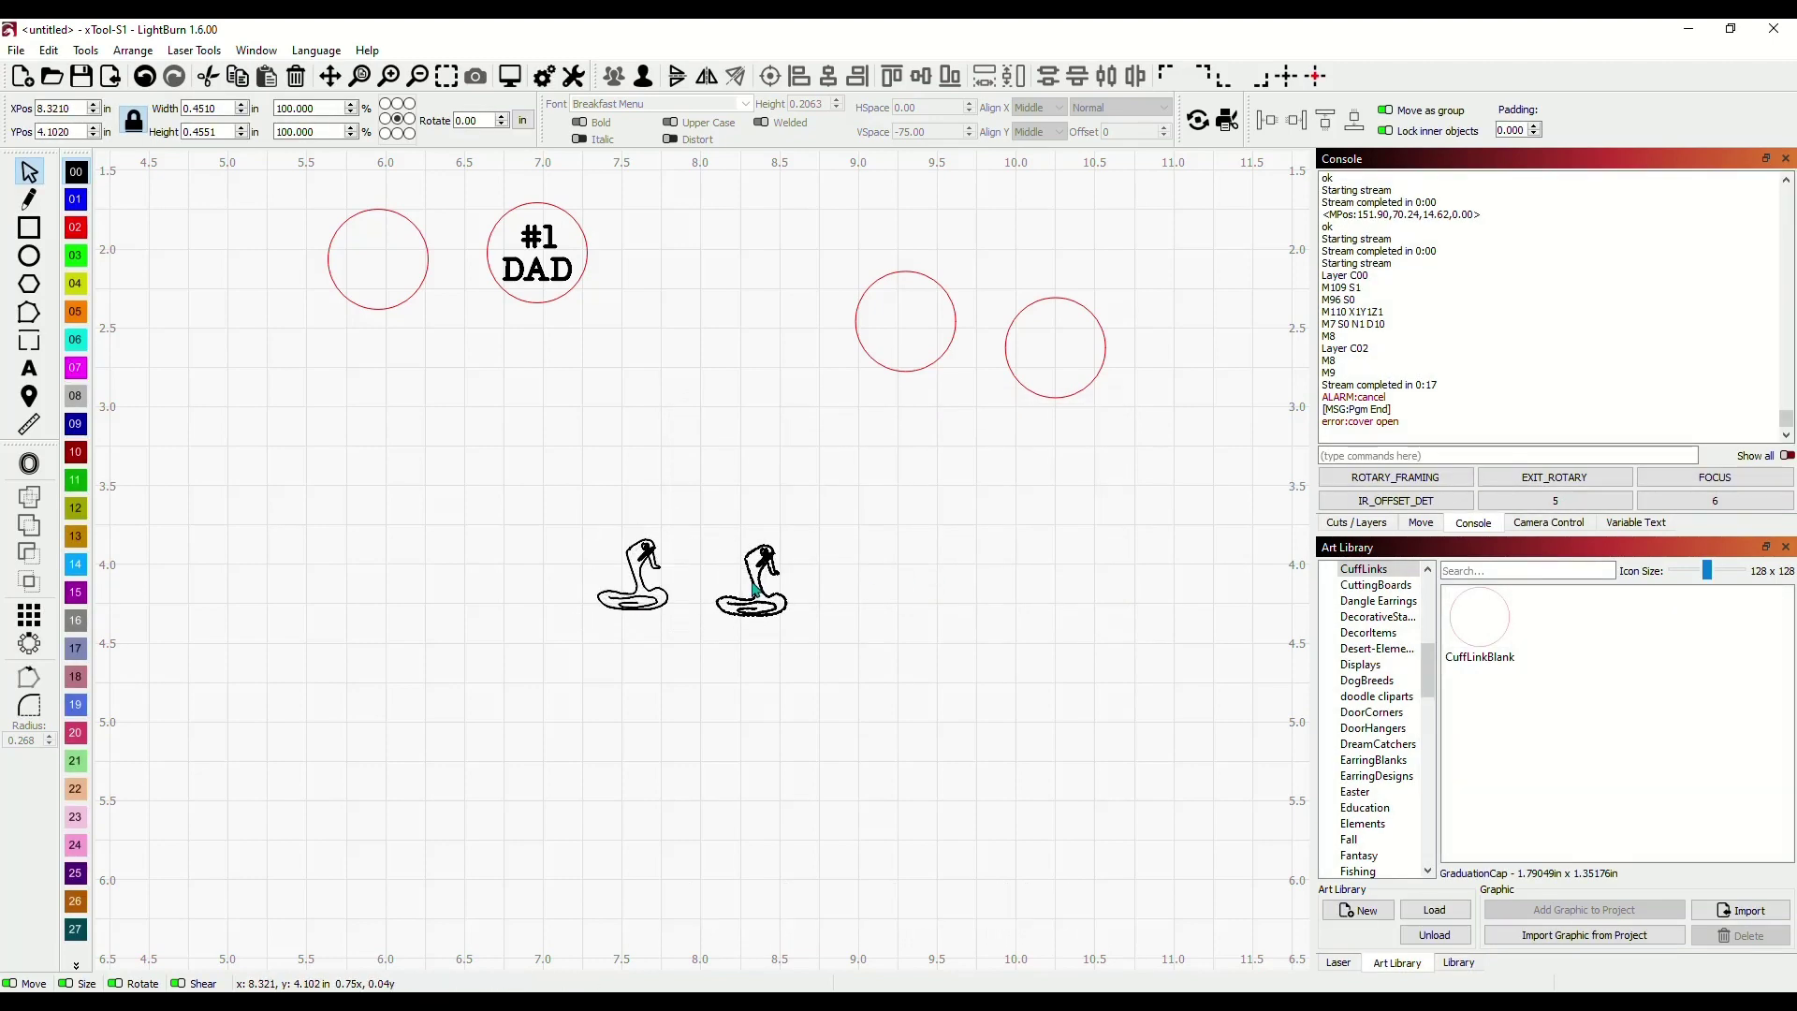
click(682, 670)
scroll(600, 518, up, 2)
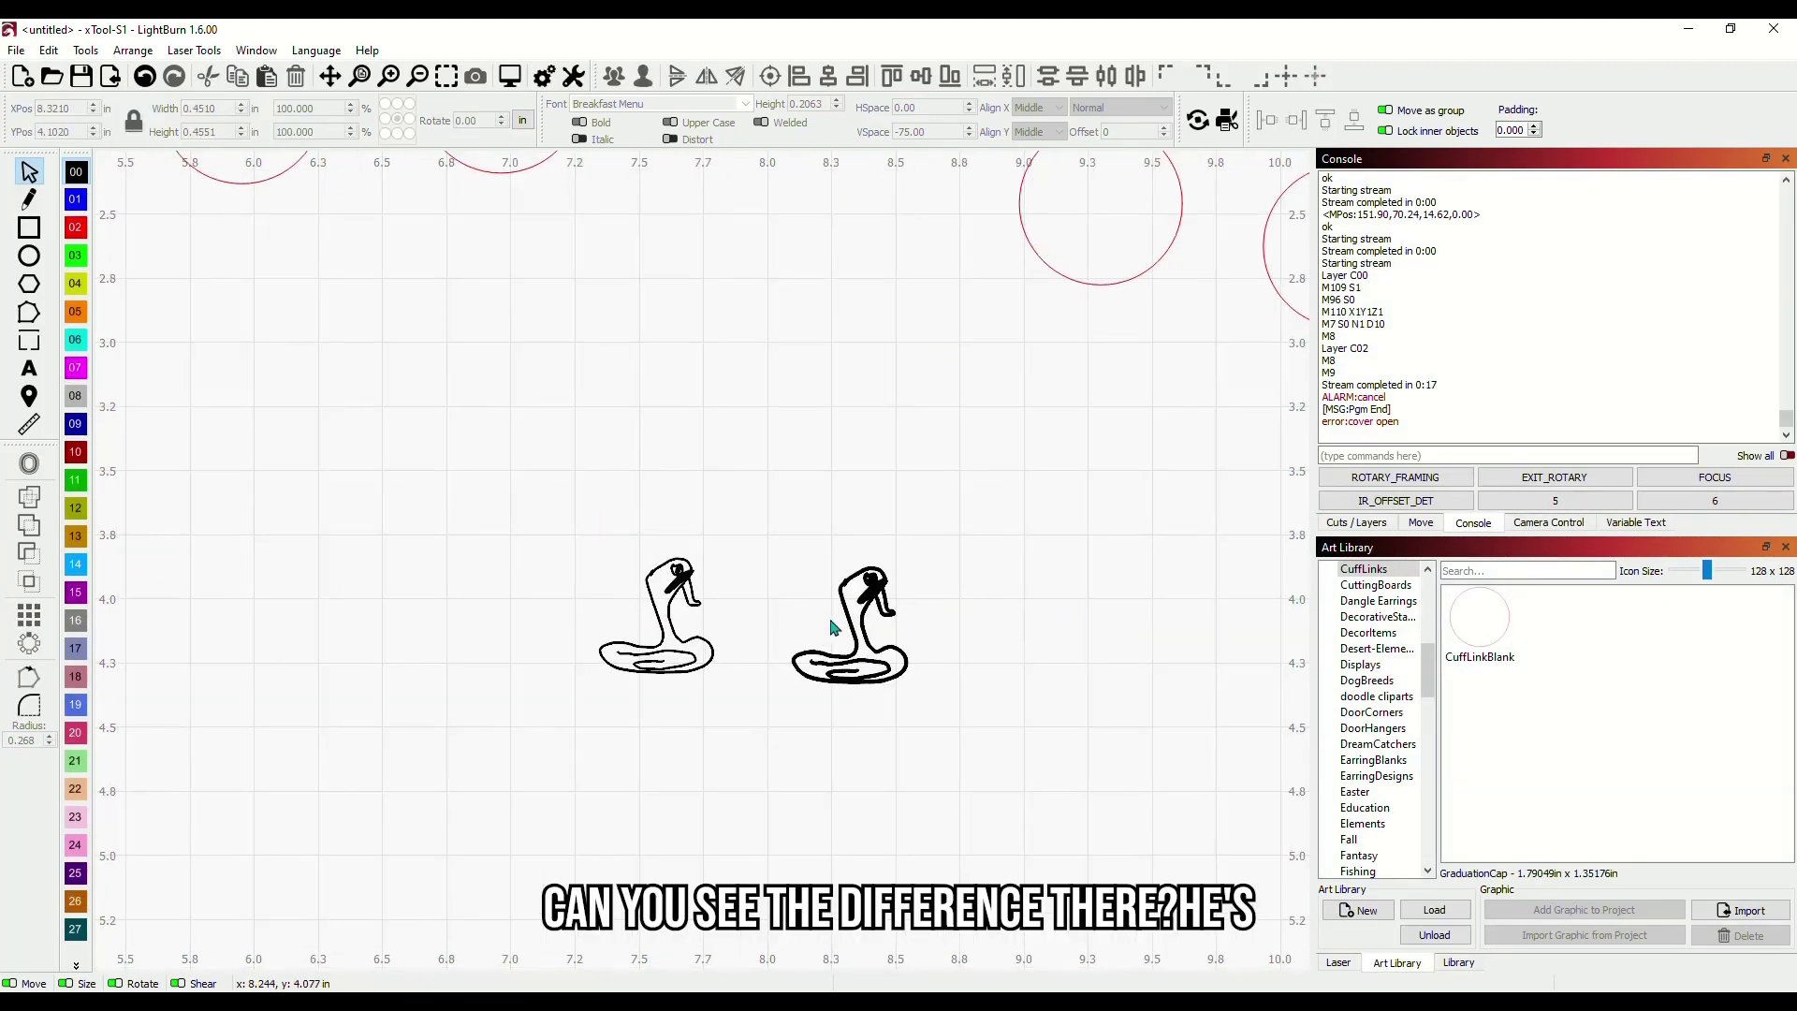
drag(843, 621, 790, 591)
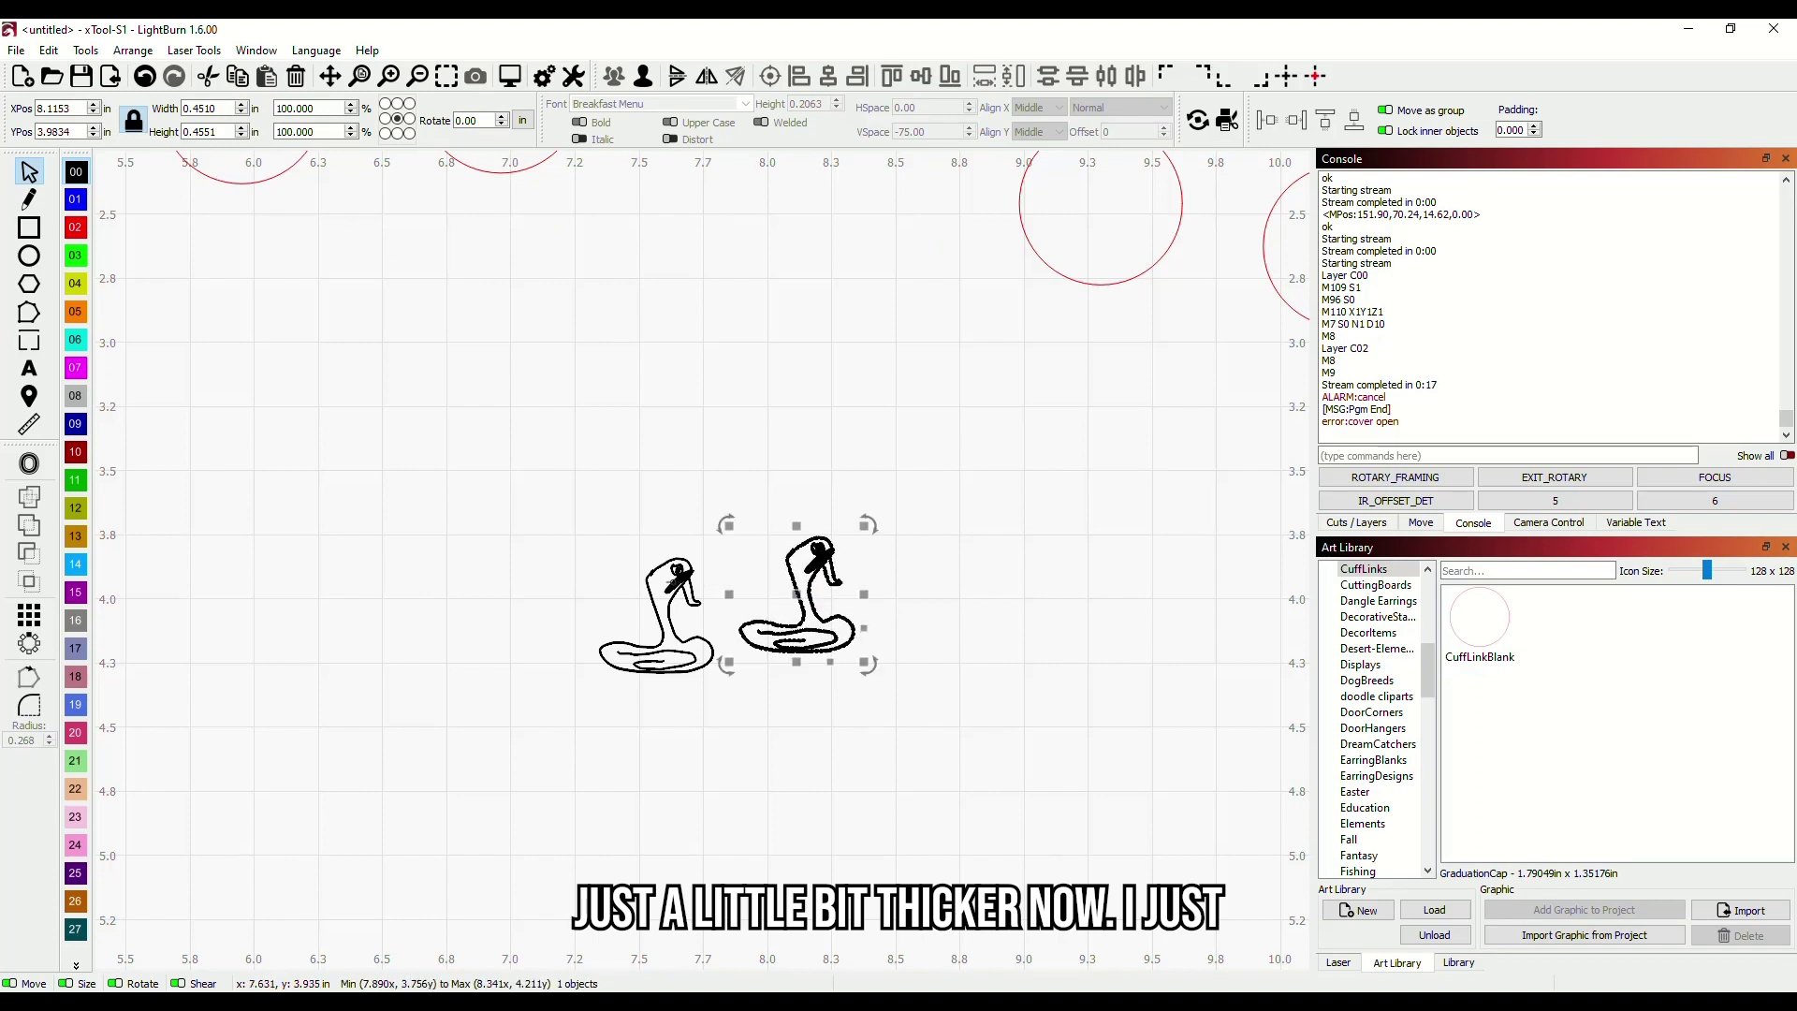
click(674, 580)
key(Delete)
scroll(697, 620, down, 1)
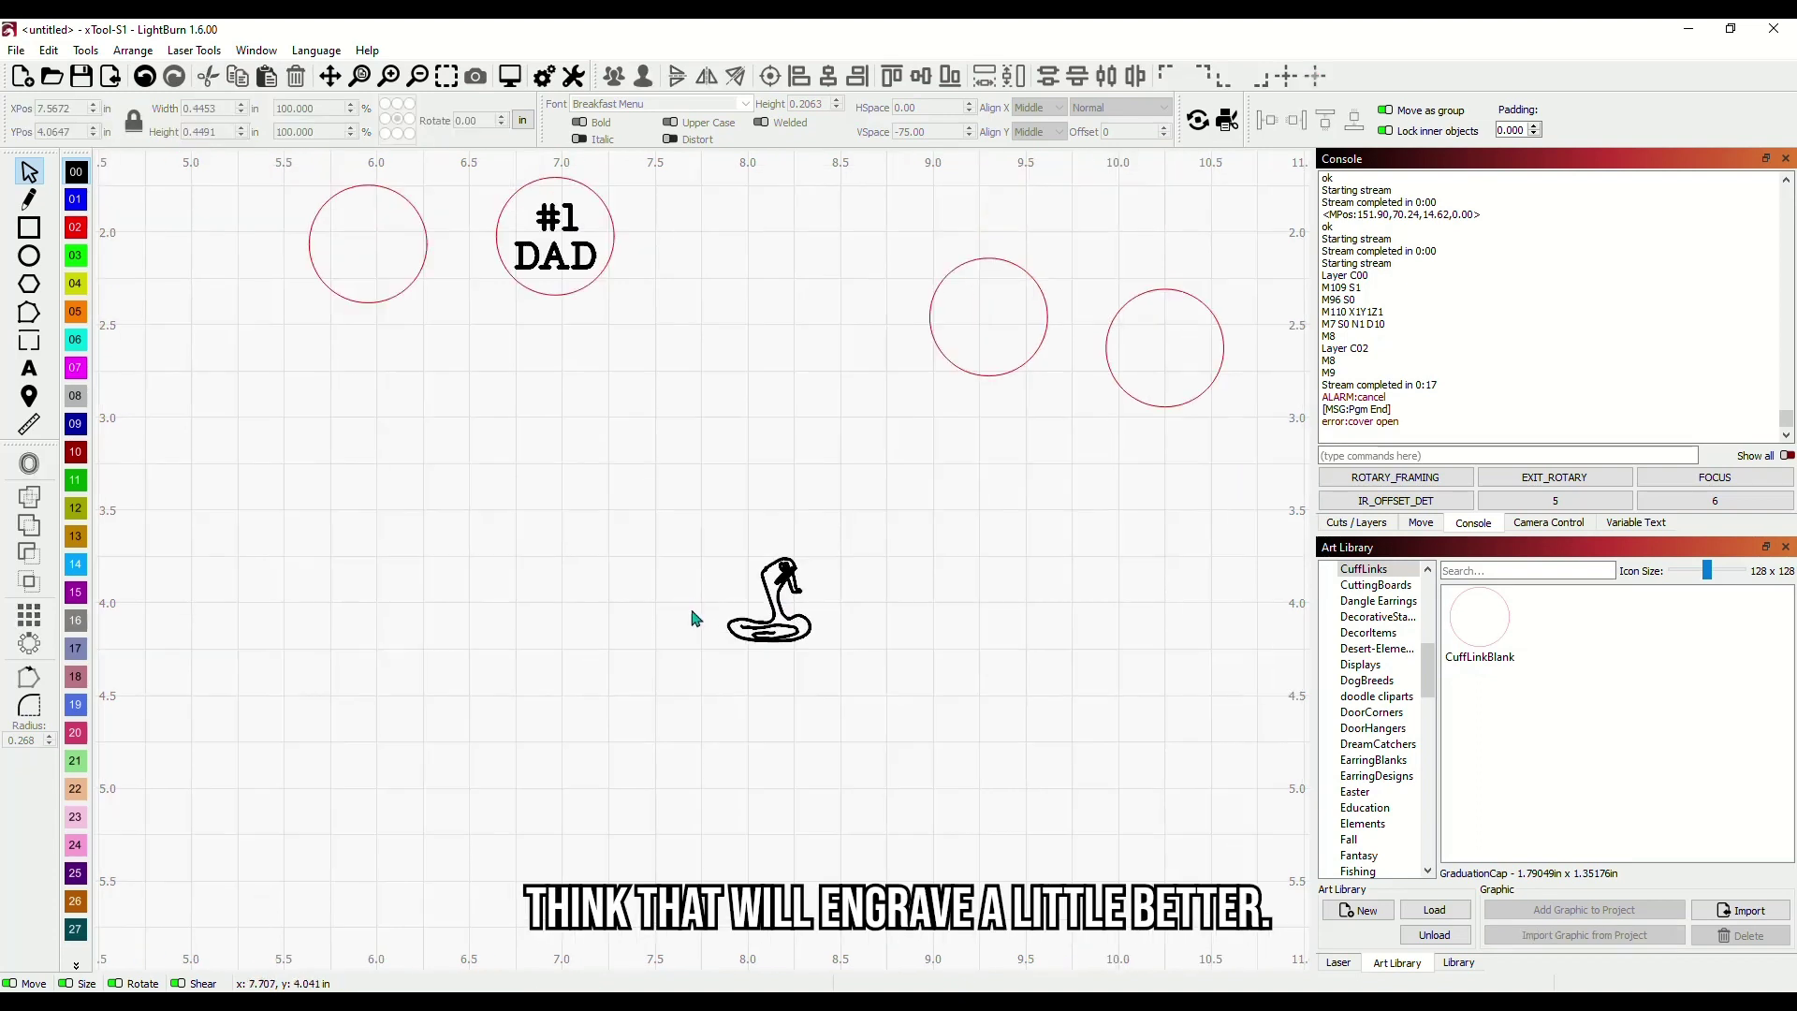
drag(754, 654, 369, 291)
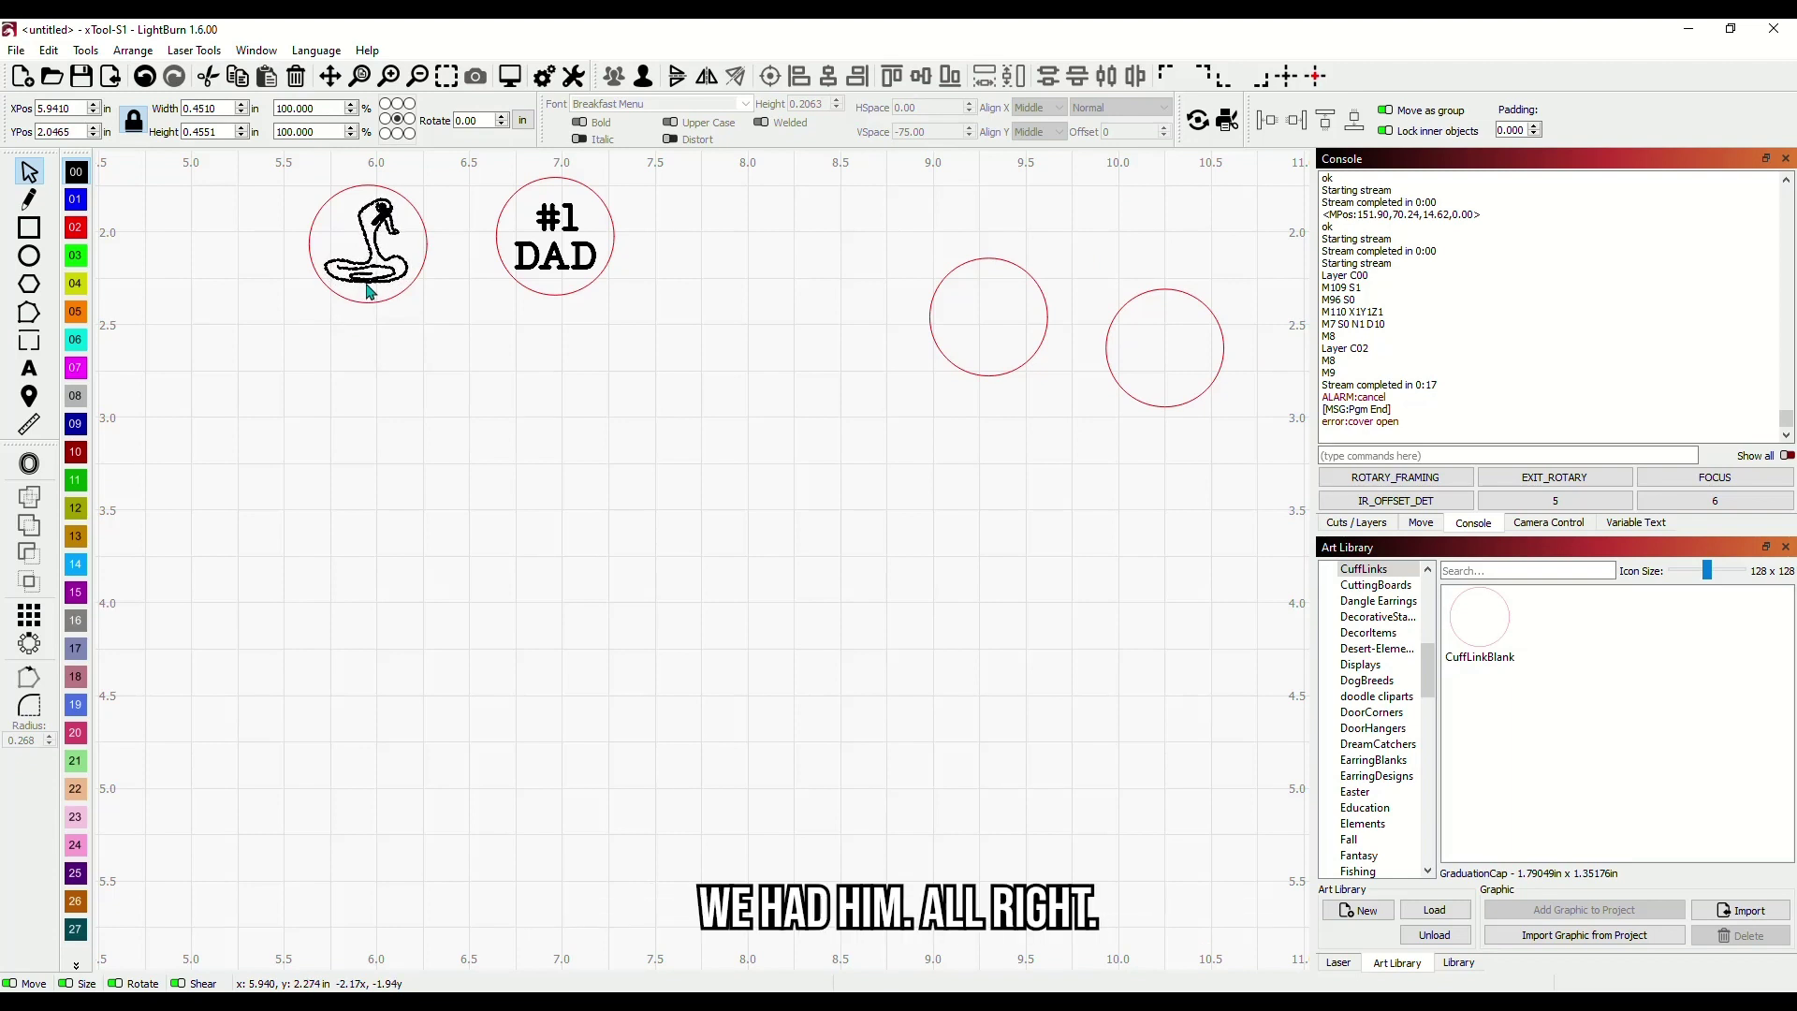
click(426, 382)
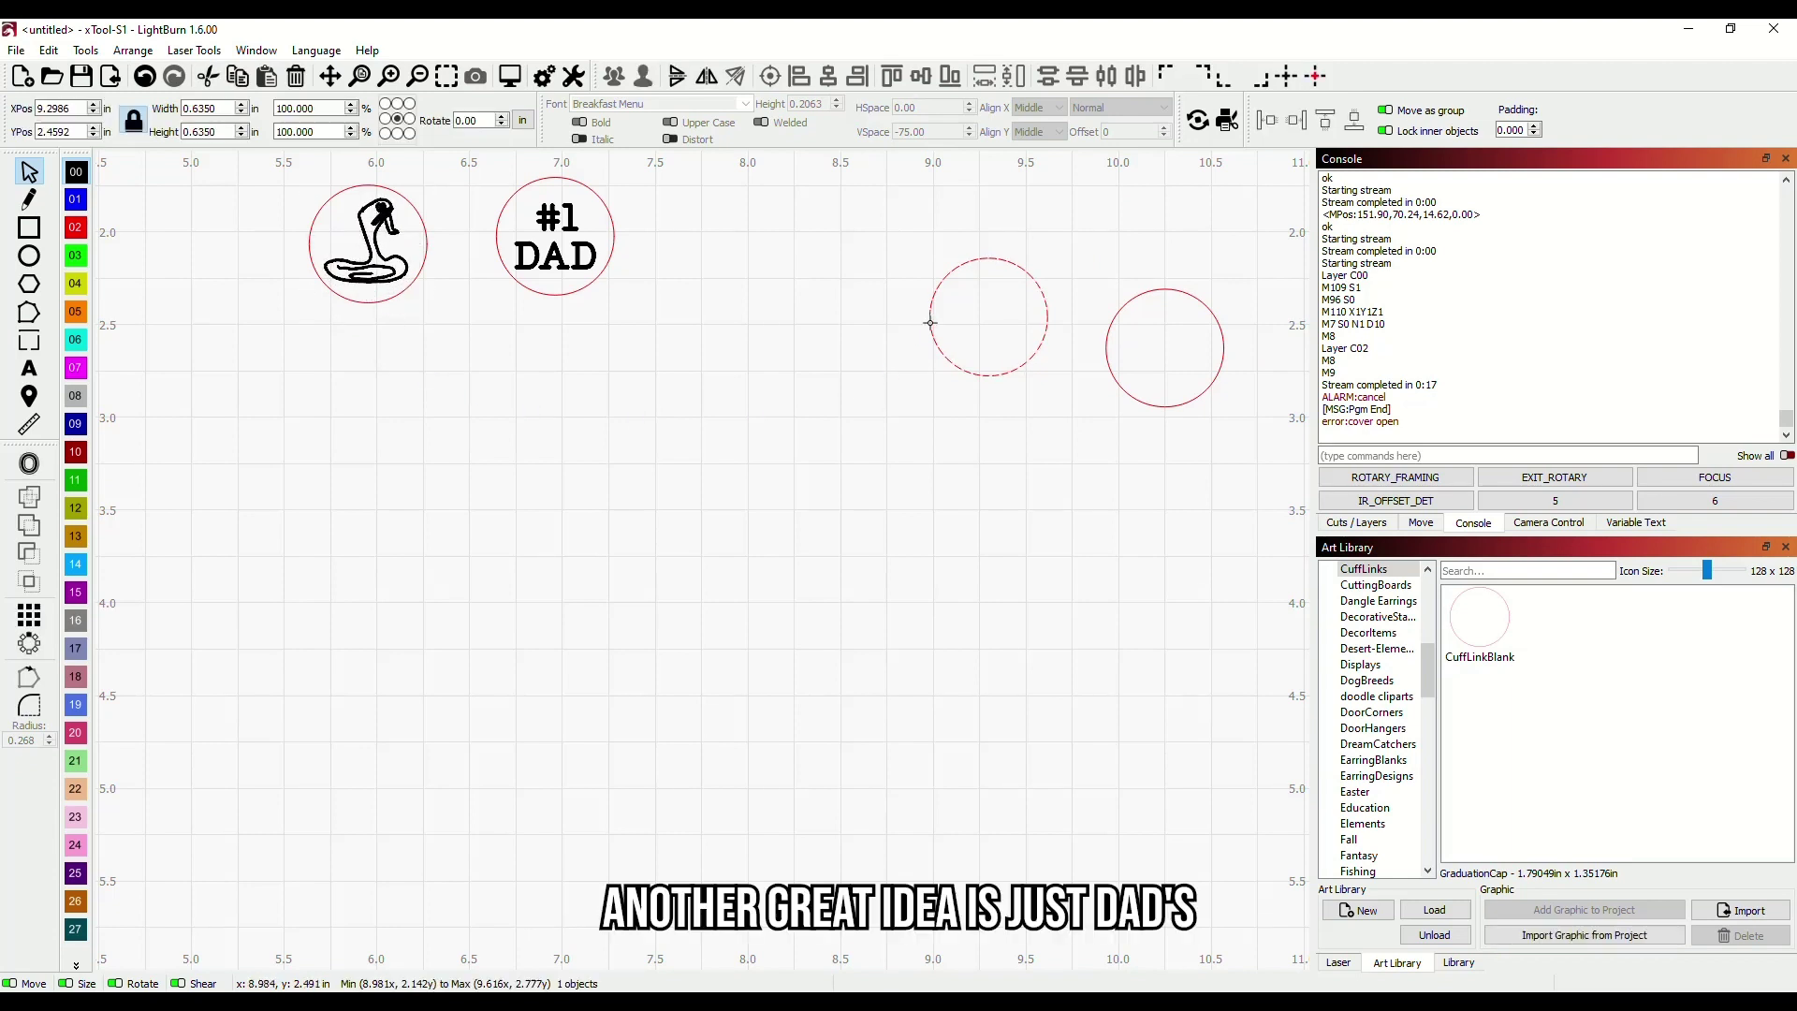
Move an empty circle to about X 7.88, Y 3.80 in and fit the text AM inside it at about 0.517 in wide
drag(928, 323, 668, 570)
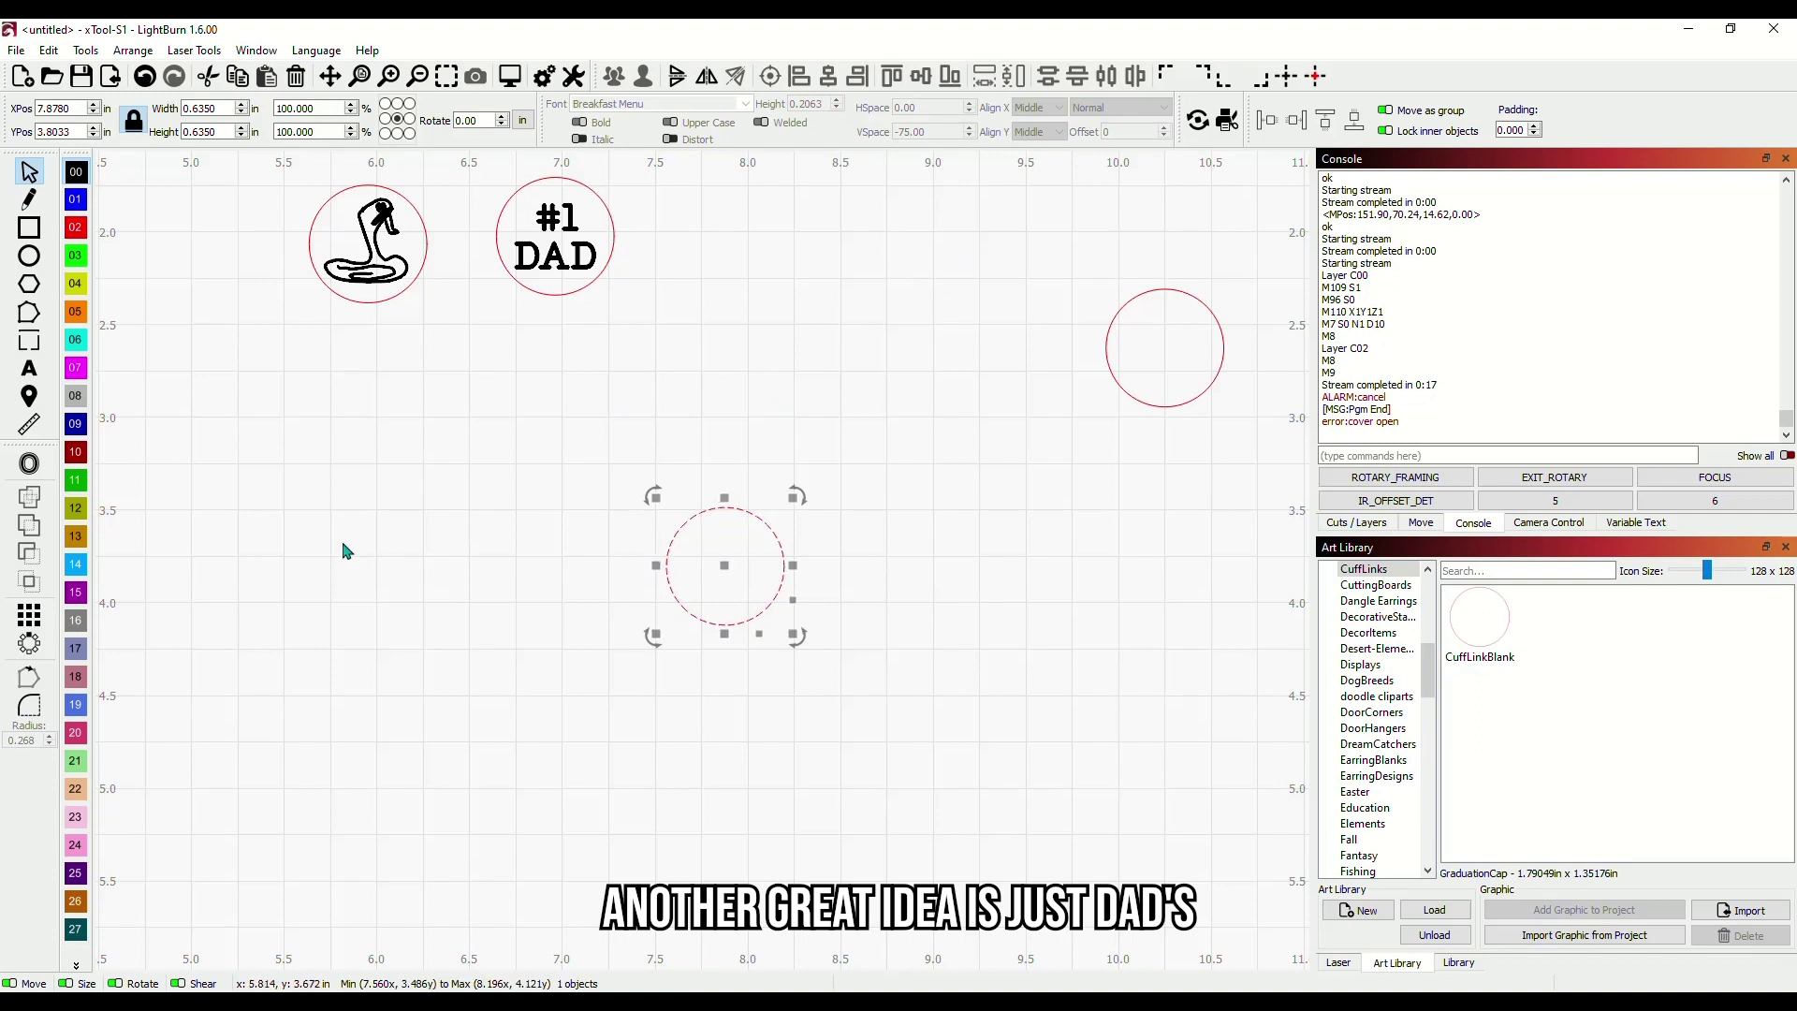
click(29, 368)
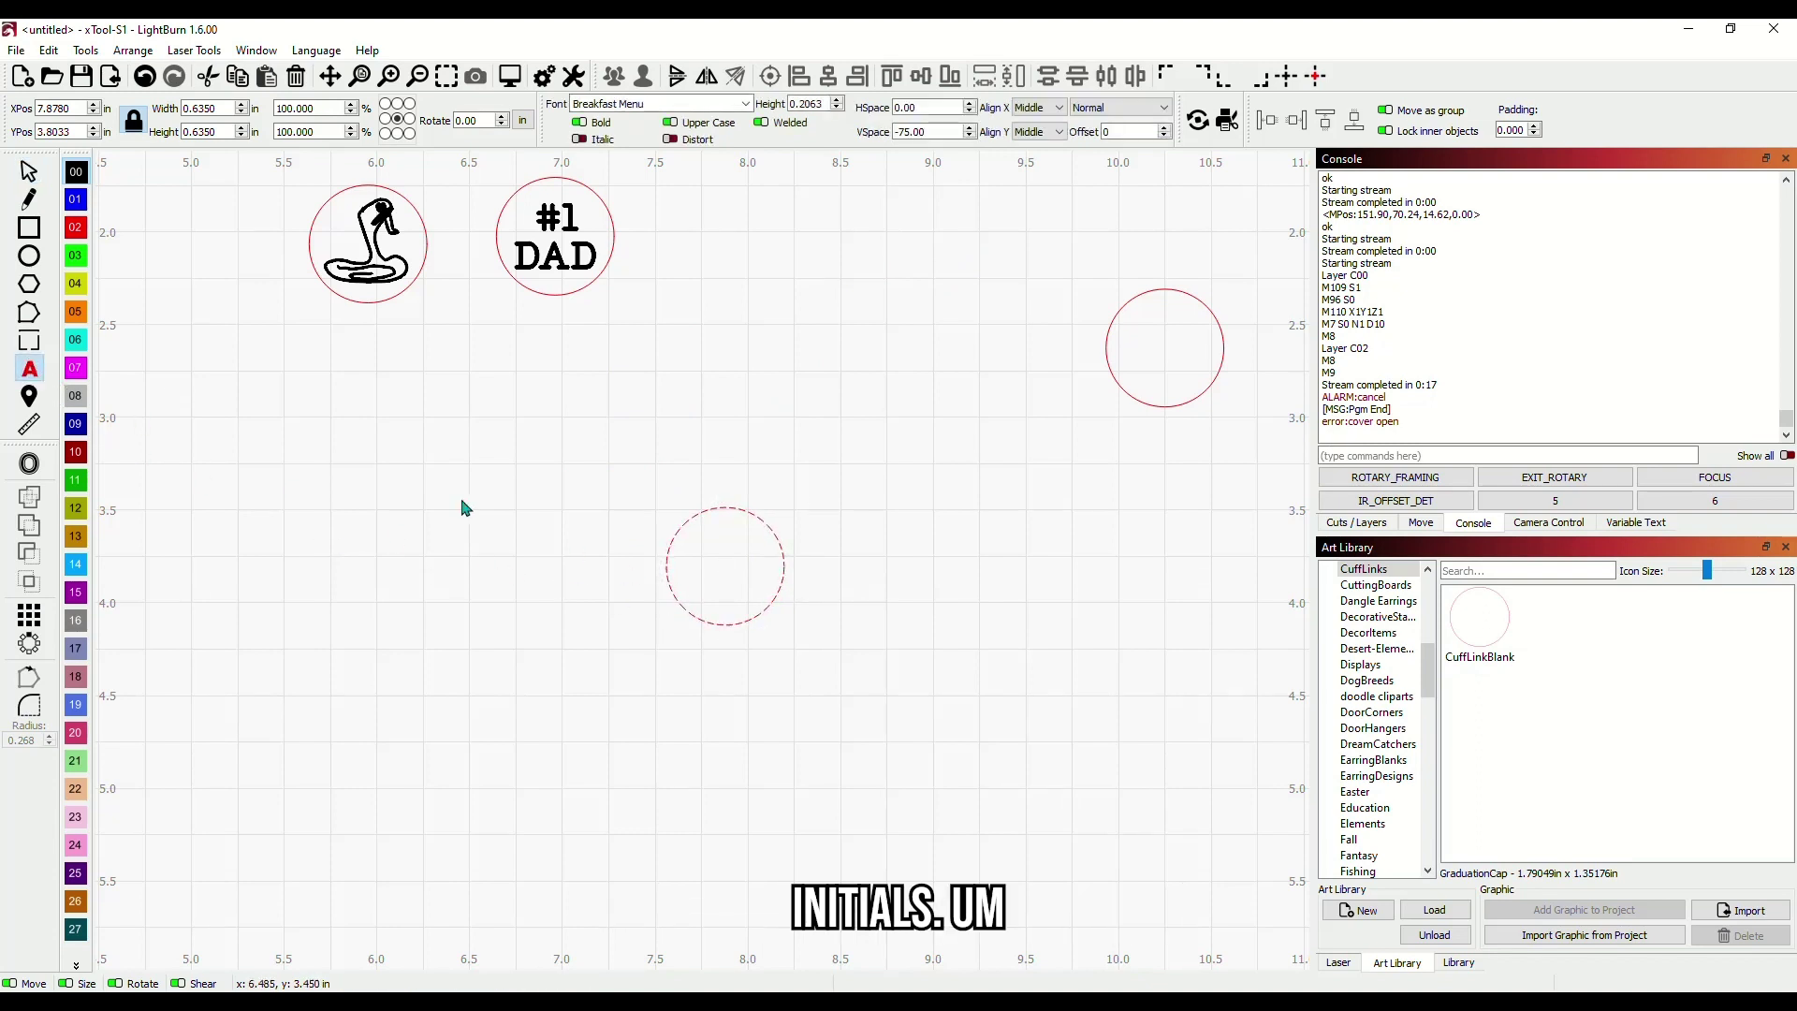
click(410, 541)
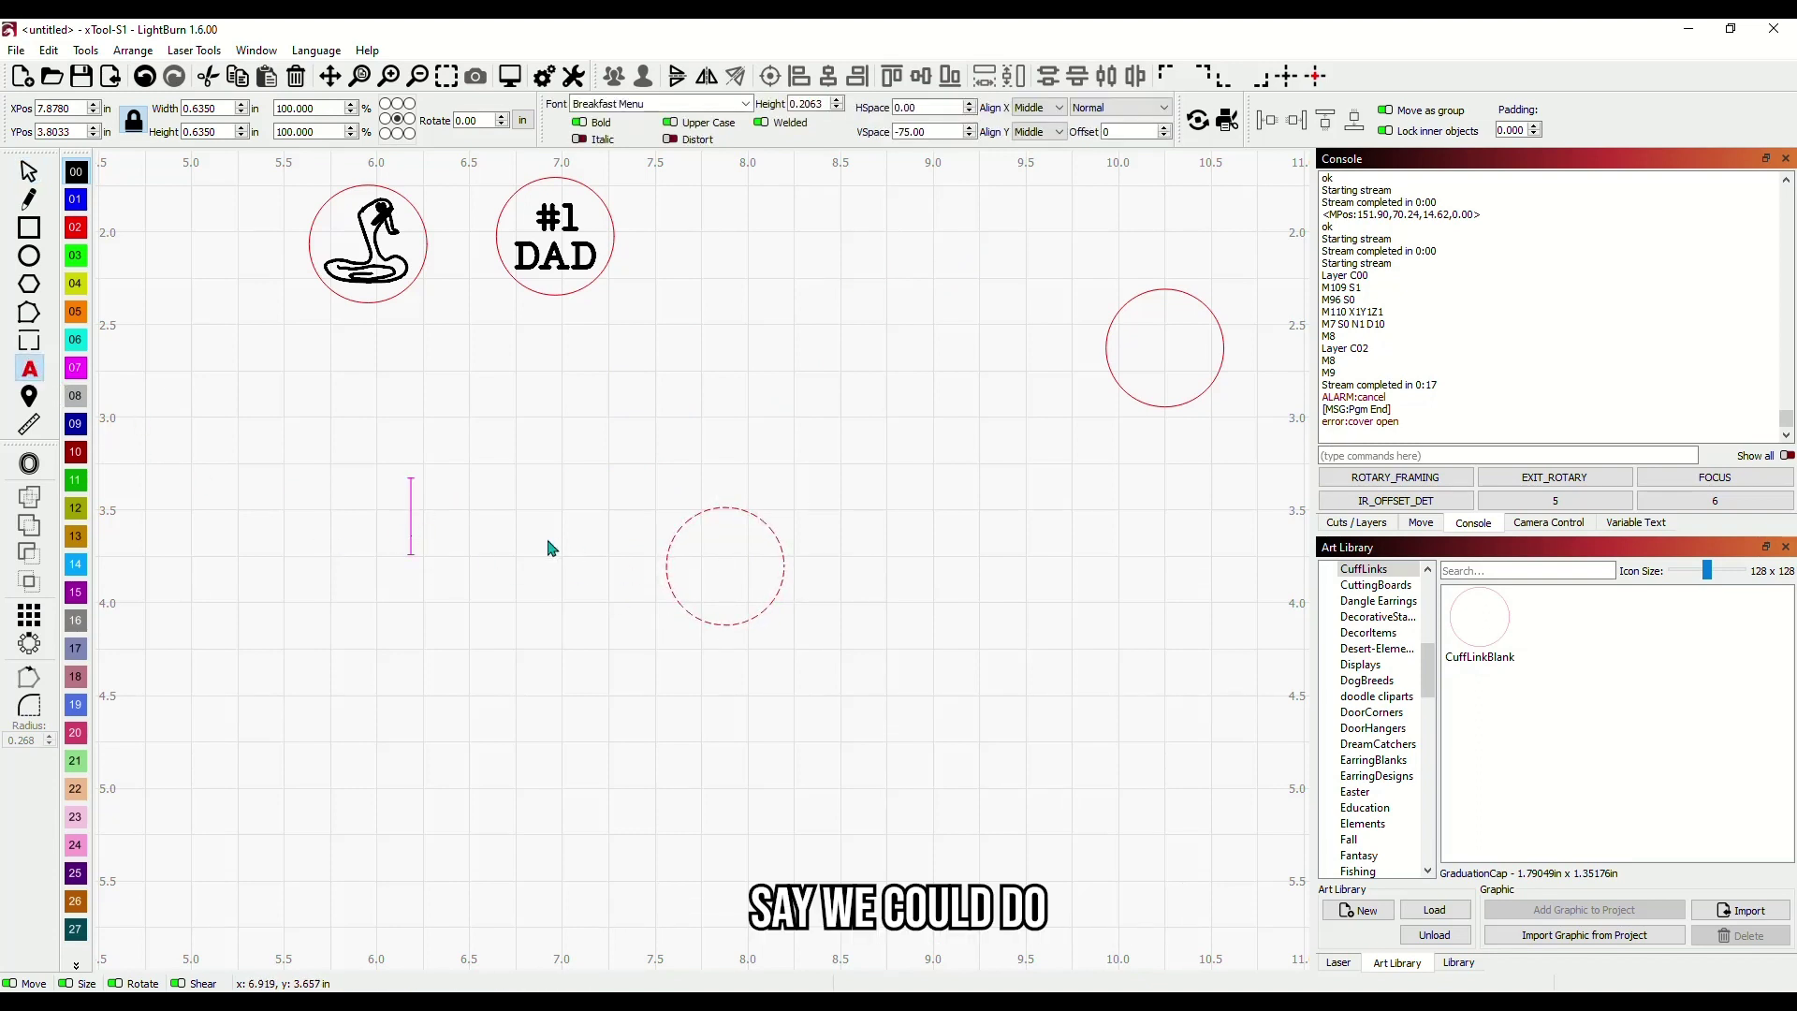
text(AM)
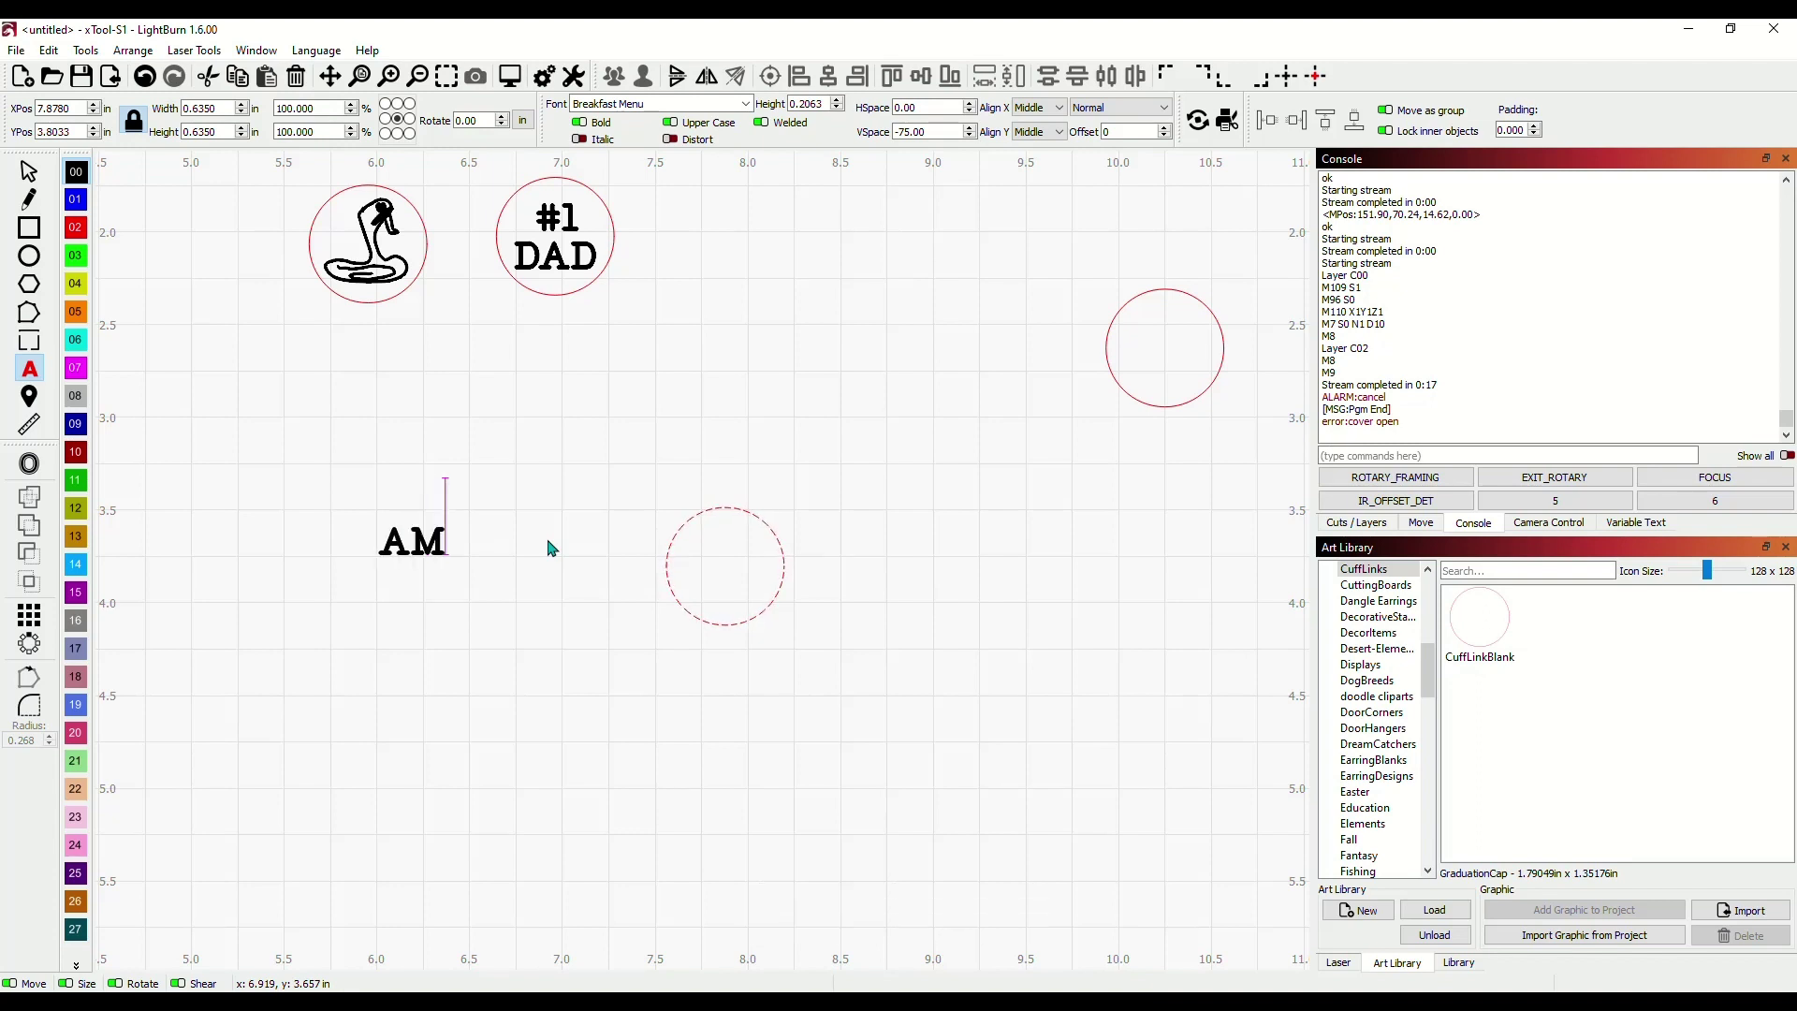
click(30, 172)
drag(412, 543, 727, 584)
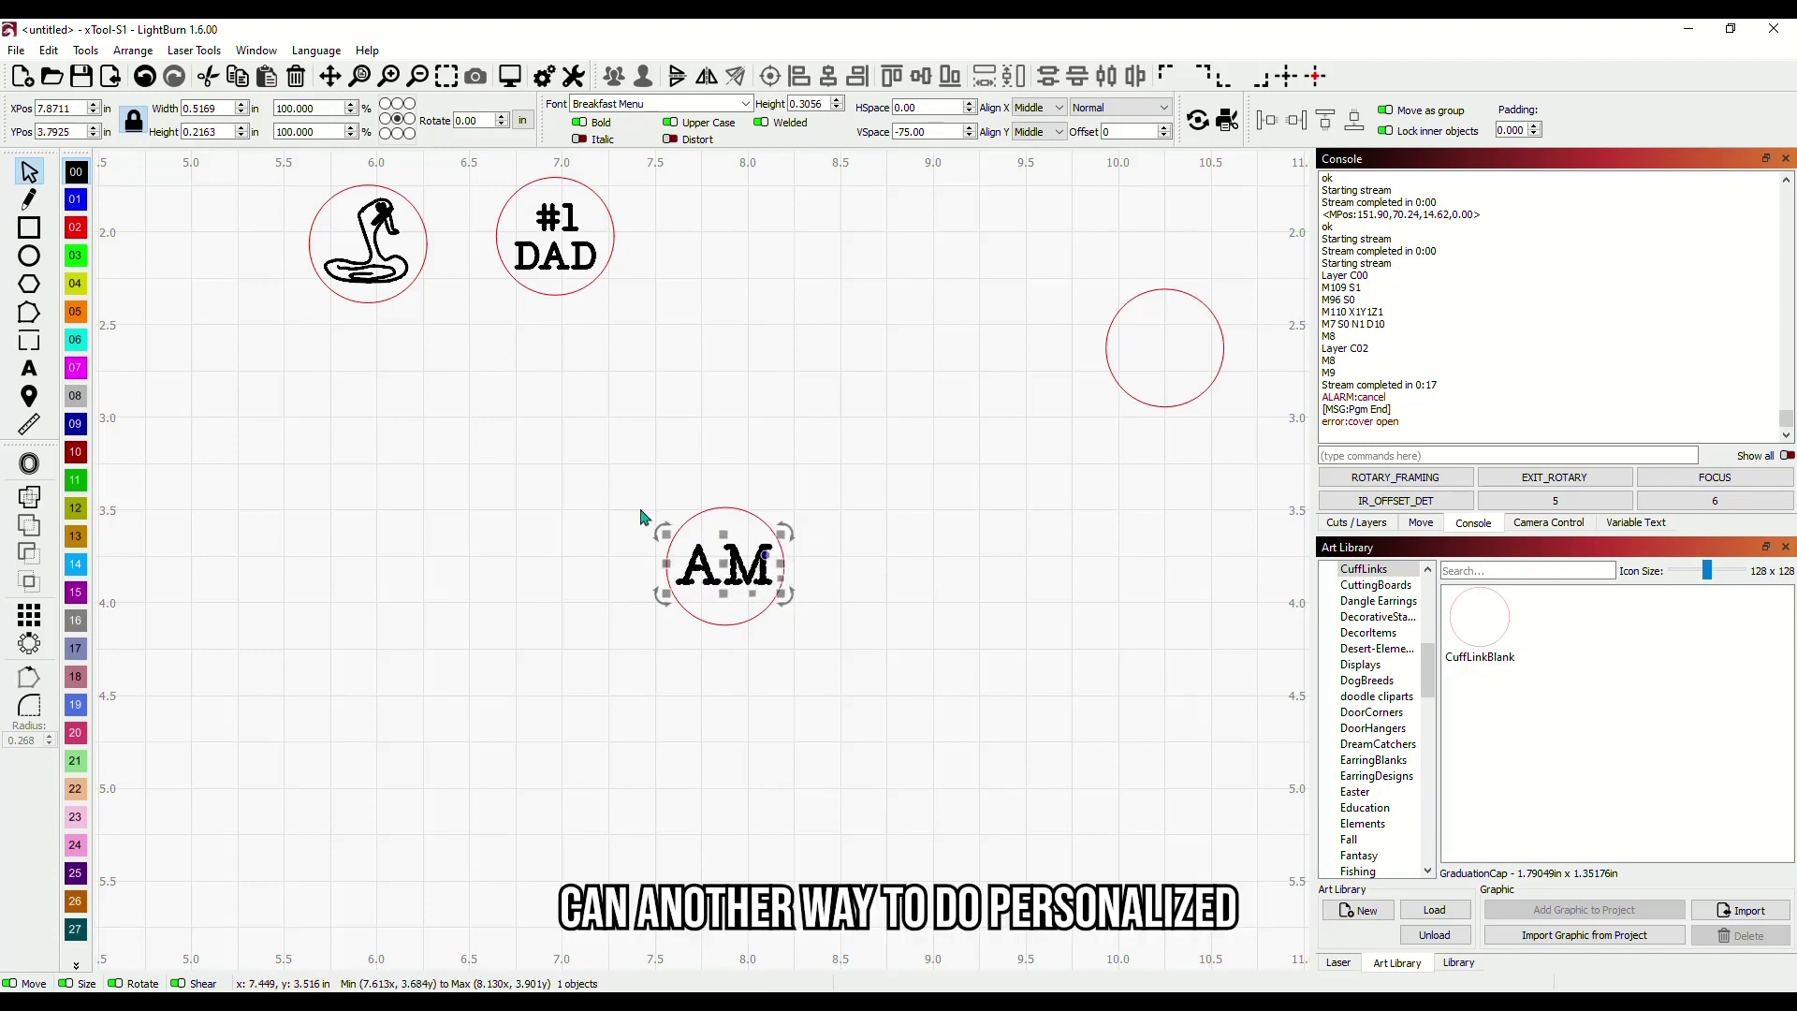
Move the AM text with its circle below the eel and #1 DAD designs, at about X 6.50, Y 2.65 in
drag(623, 478, 772, 653)
drag(726, 566, 470, 353)
click(952, 386)
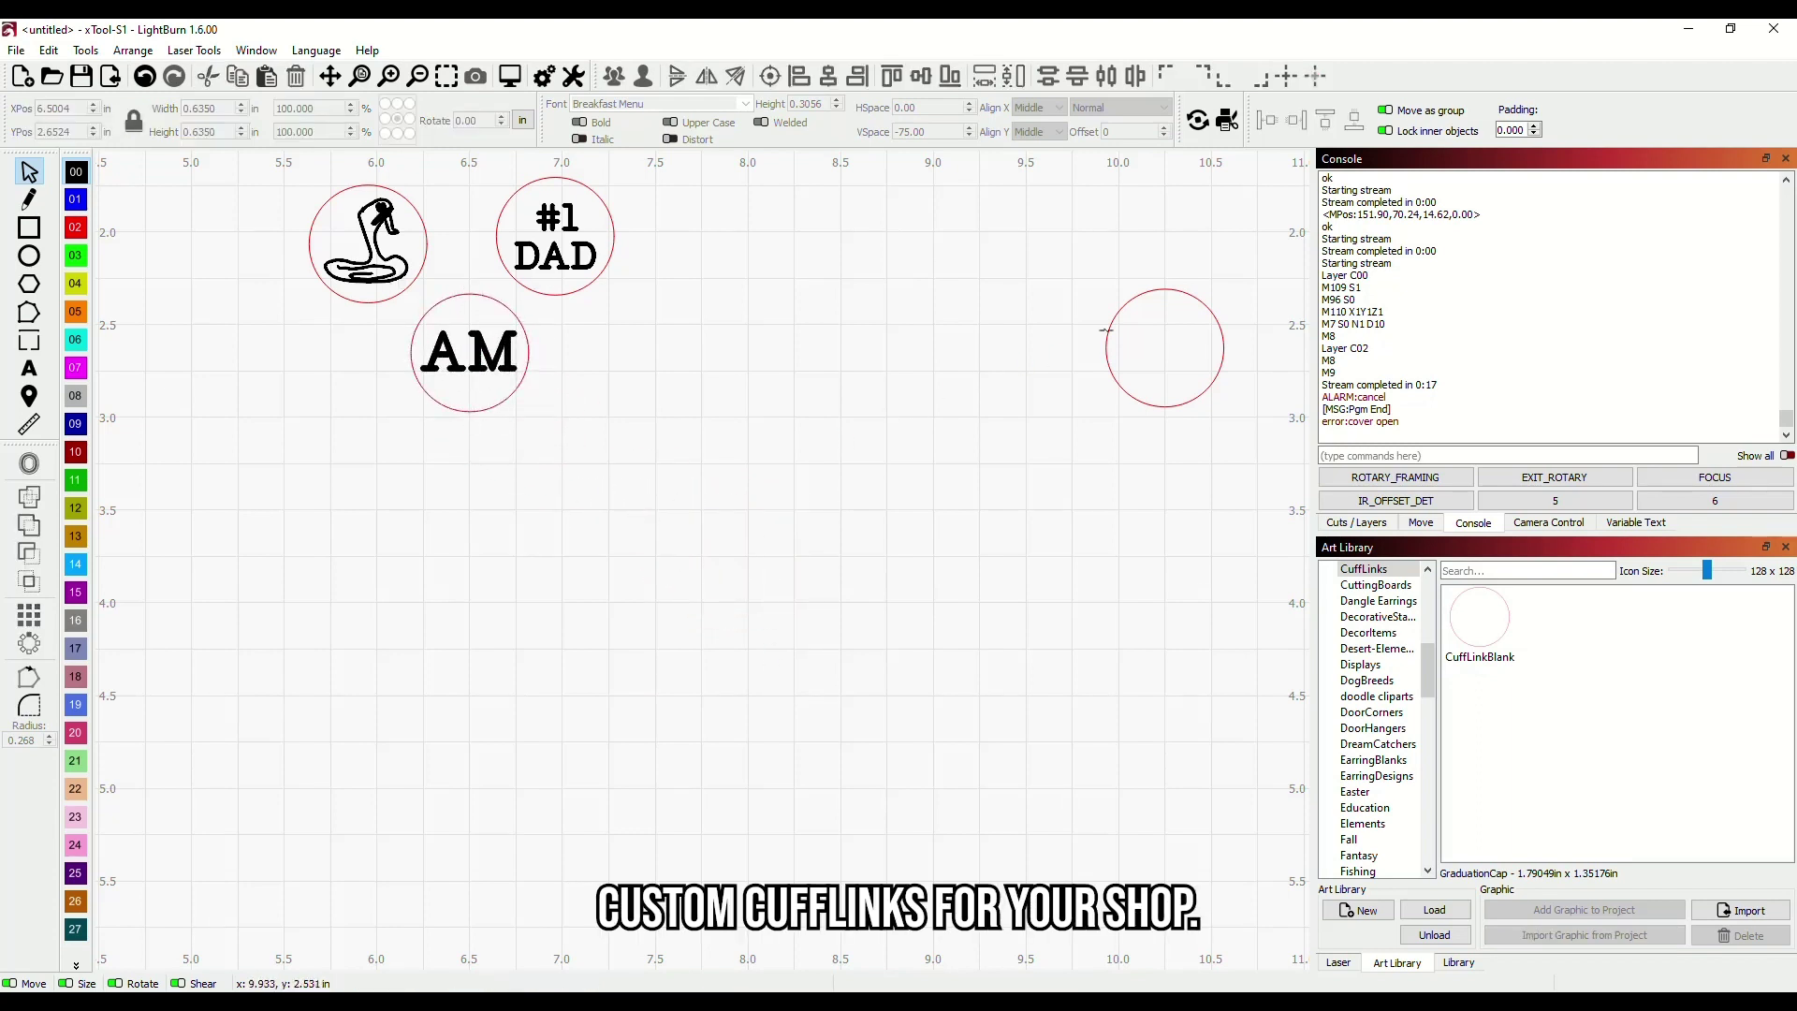
Move the remaining empty circle to about X 7.92, Y 3.81 in and add the baseball graphic from the Sports art library
drag(1107, 330, 678, 559)
click(549, 596)
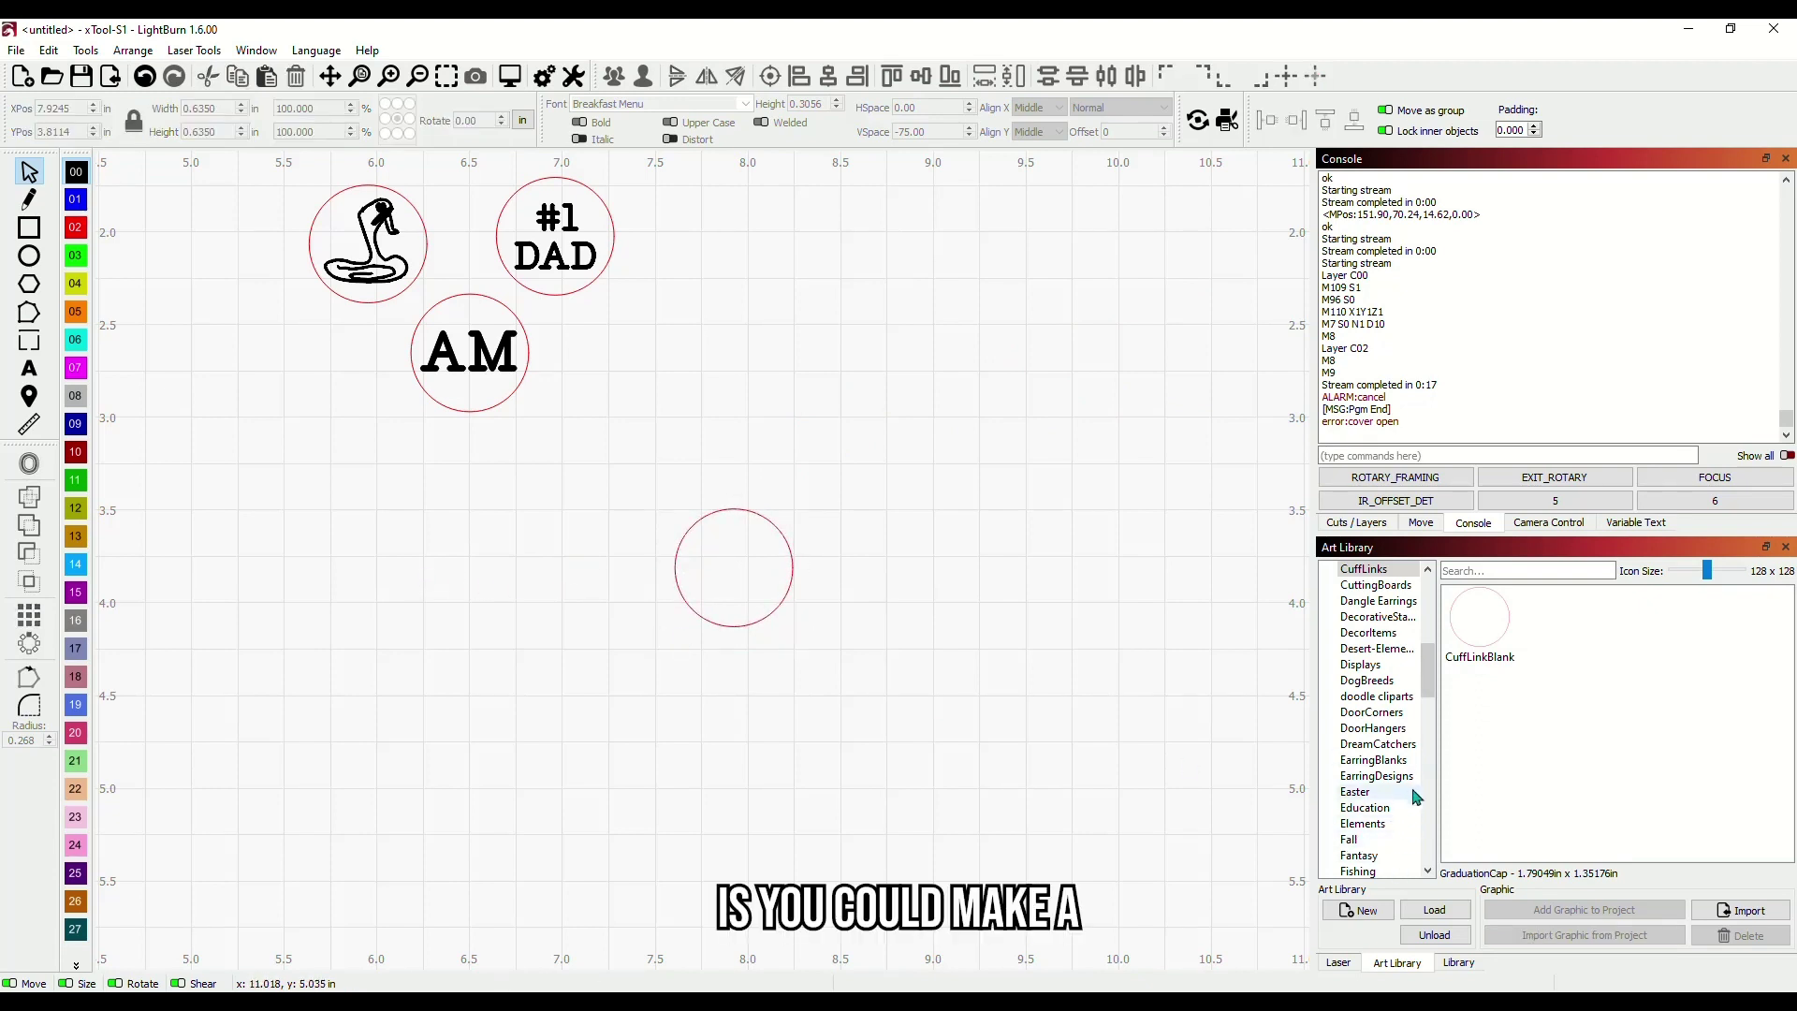
drag(1427, 674, 1426, 823)
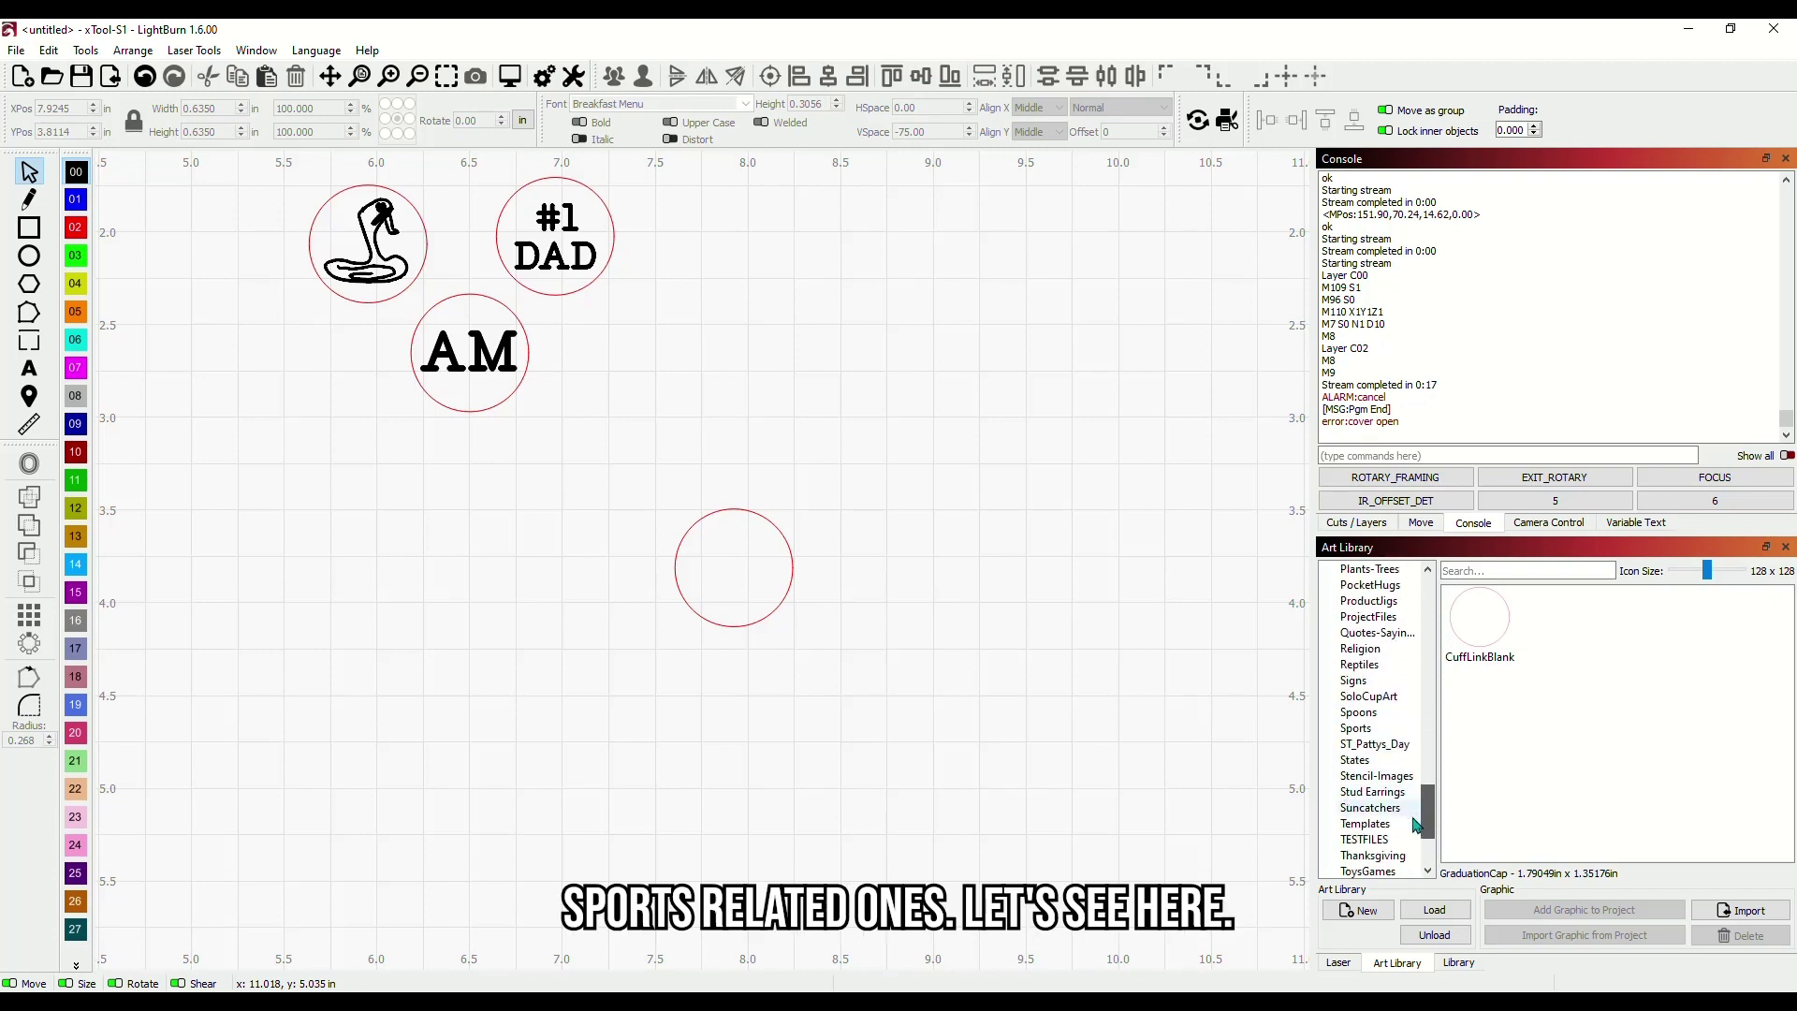
click(1391, 730)
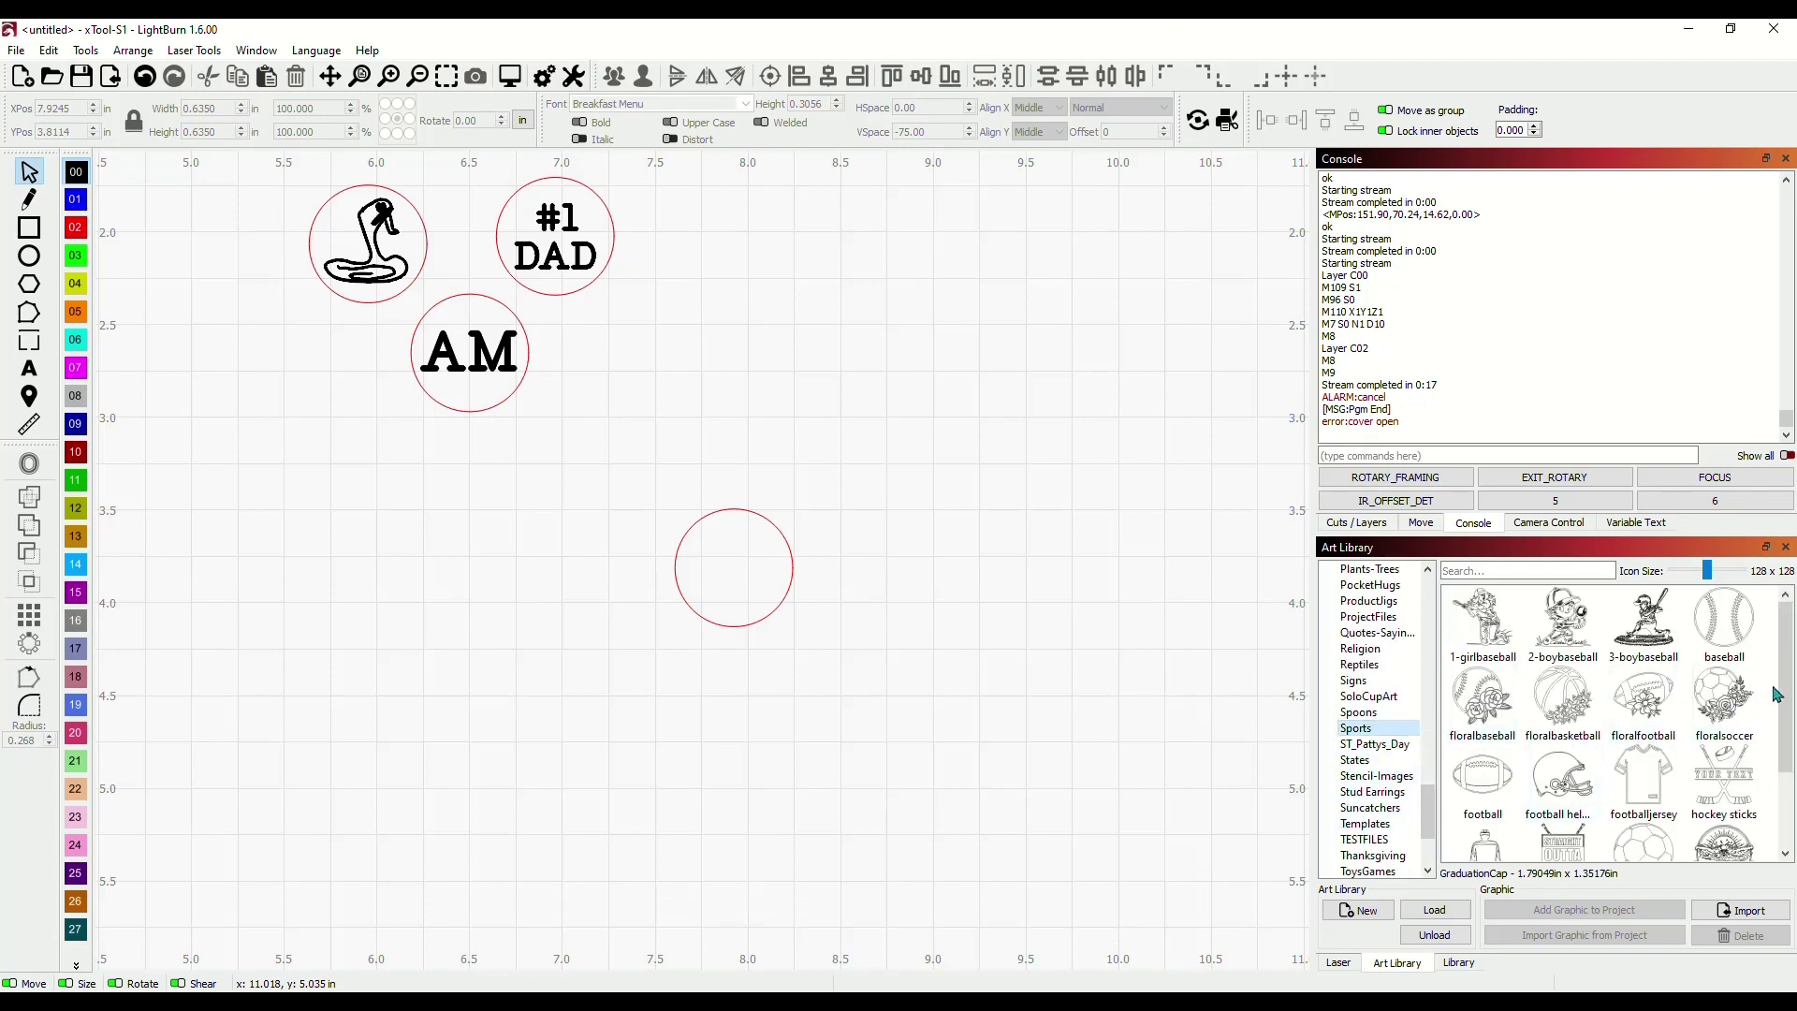
double_click(1725, 618)
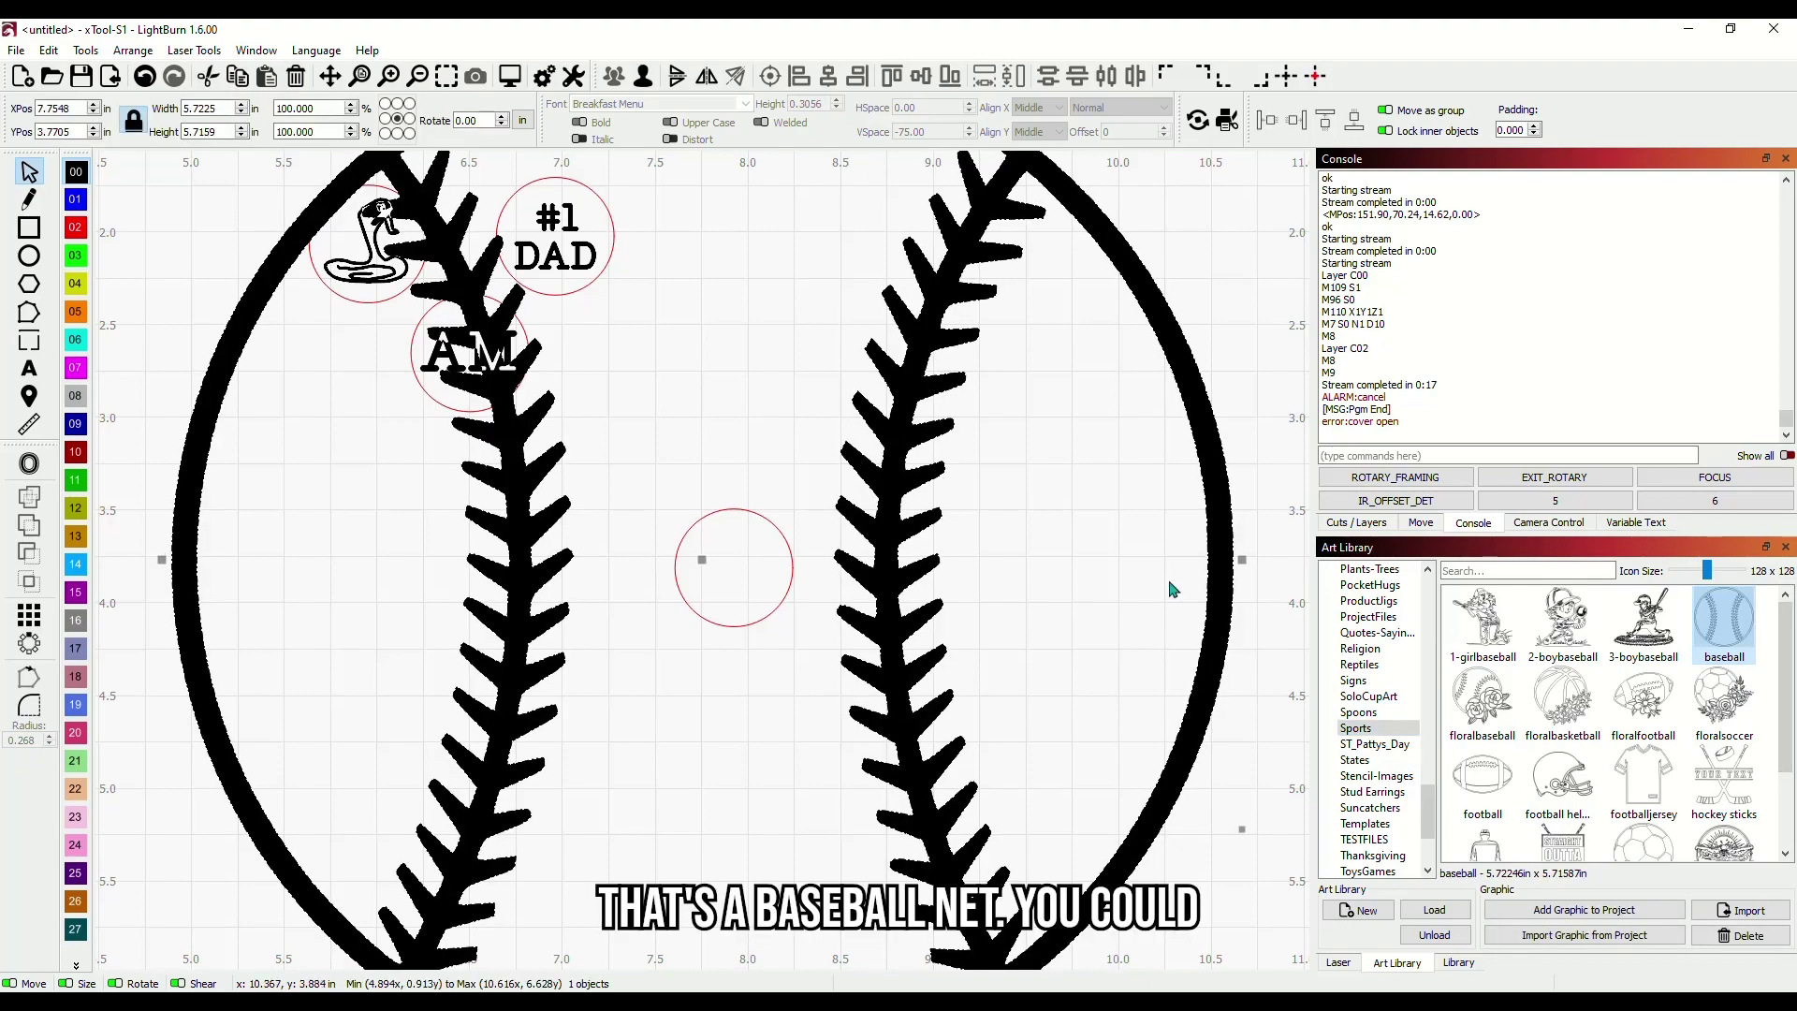
Shrink the baseball to about 0.434 by 0.433 in and center it inside the empty circle
scroll(1264, 468, down, 3)
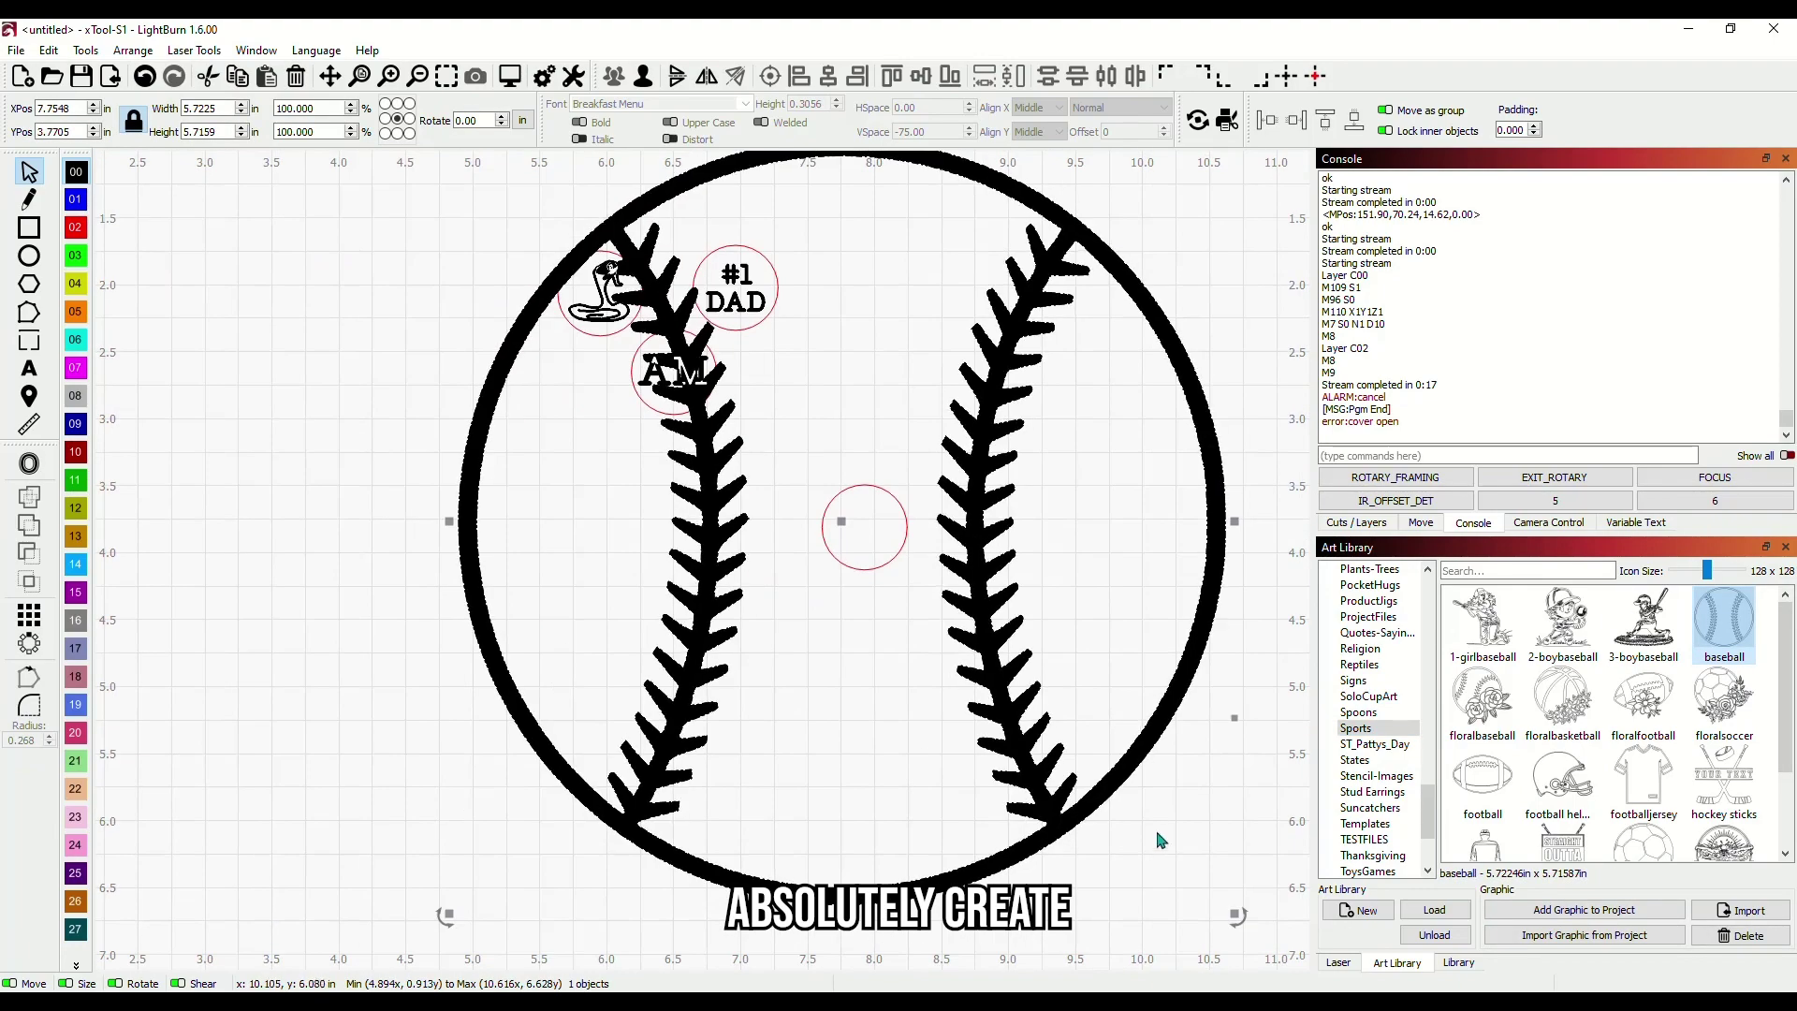
drag(1234, 909, 858, 528)
click(859, 527)
scroll(936, 582, up, 4)
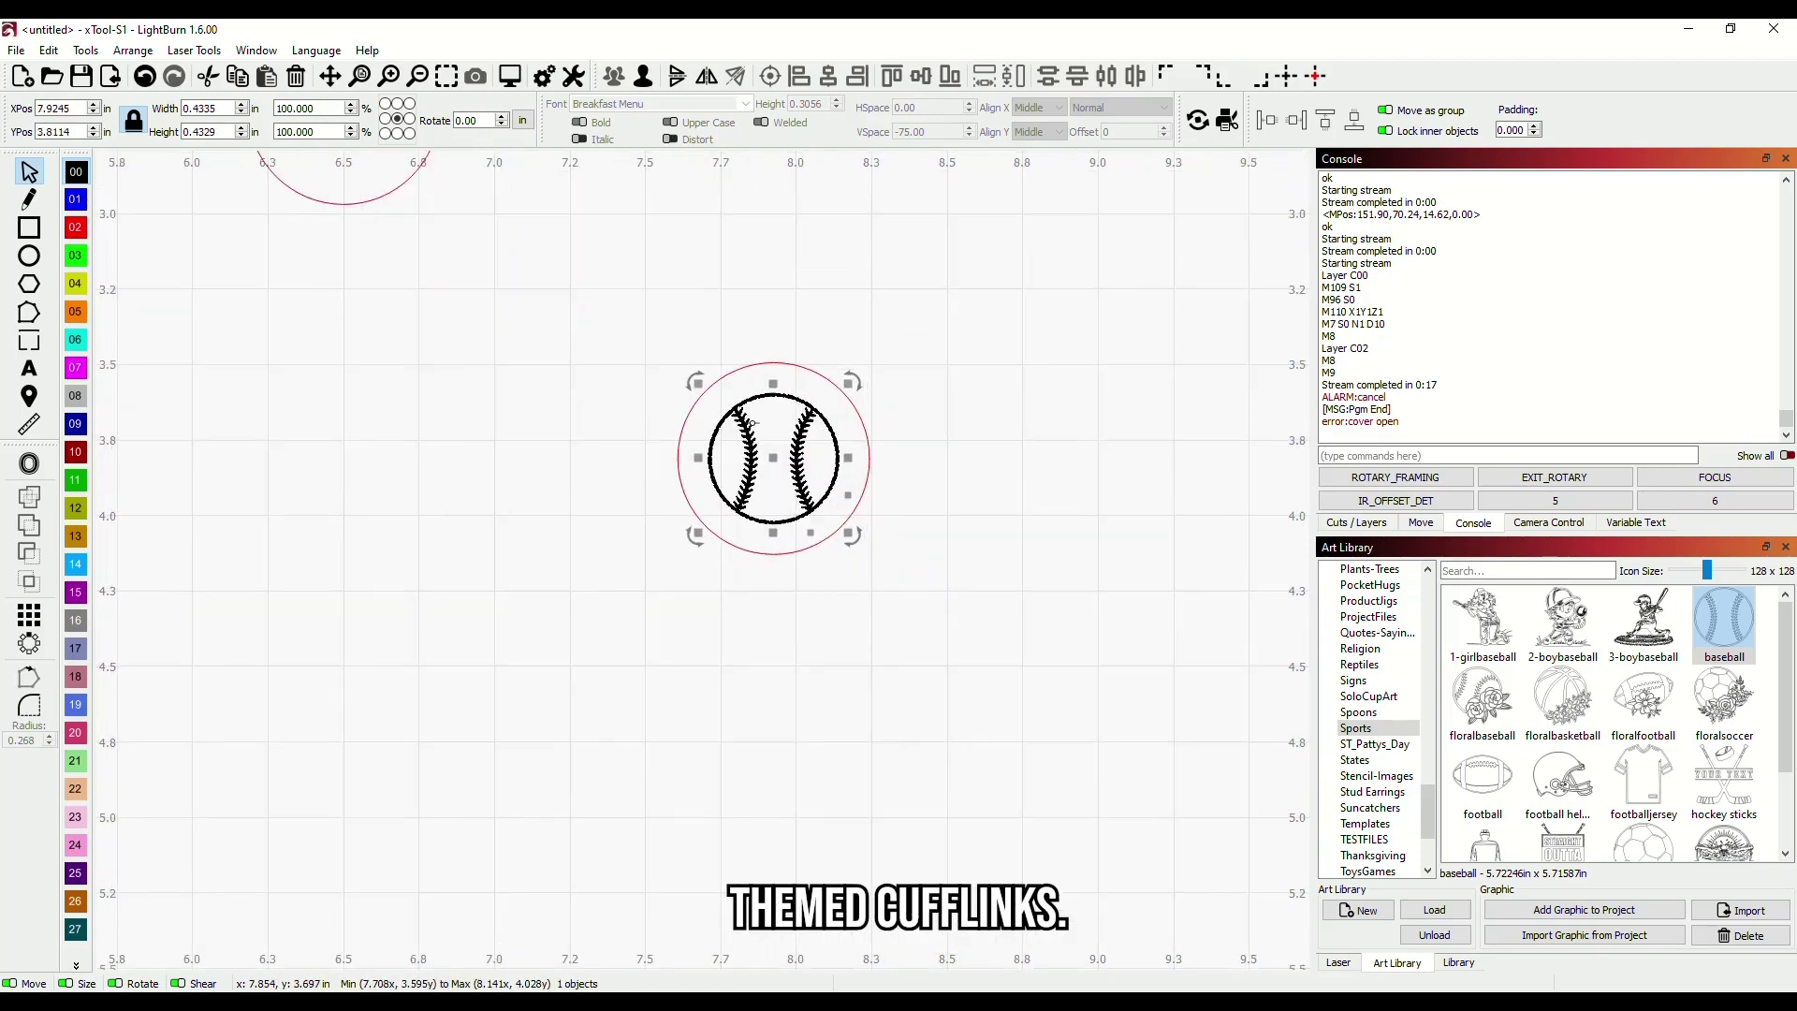
Enlarge the baseball until it nearly fills its circle, keeping the two centered on each other
drag(701, 384, 674, 364)
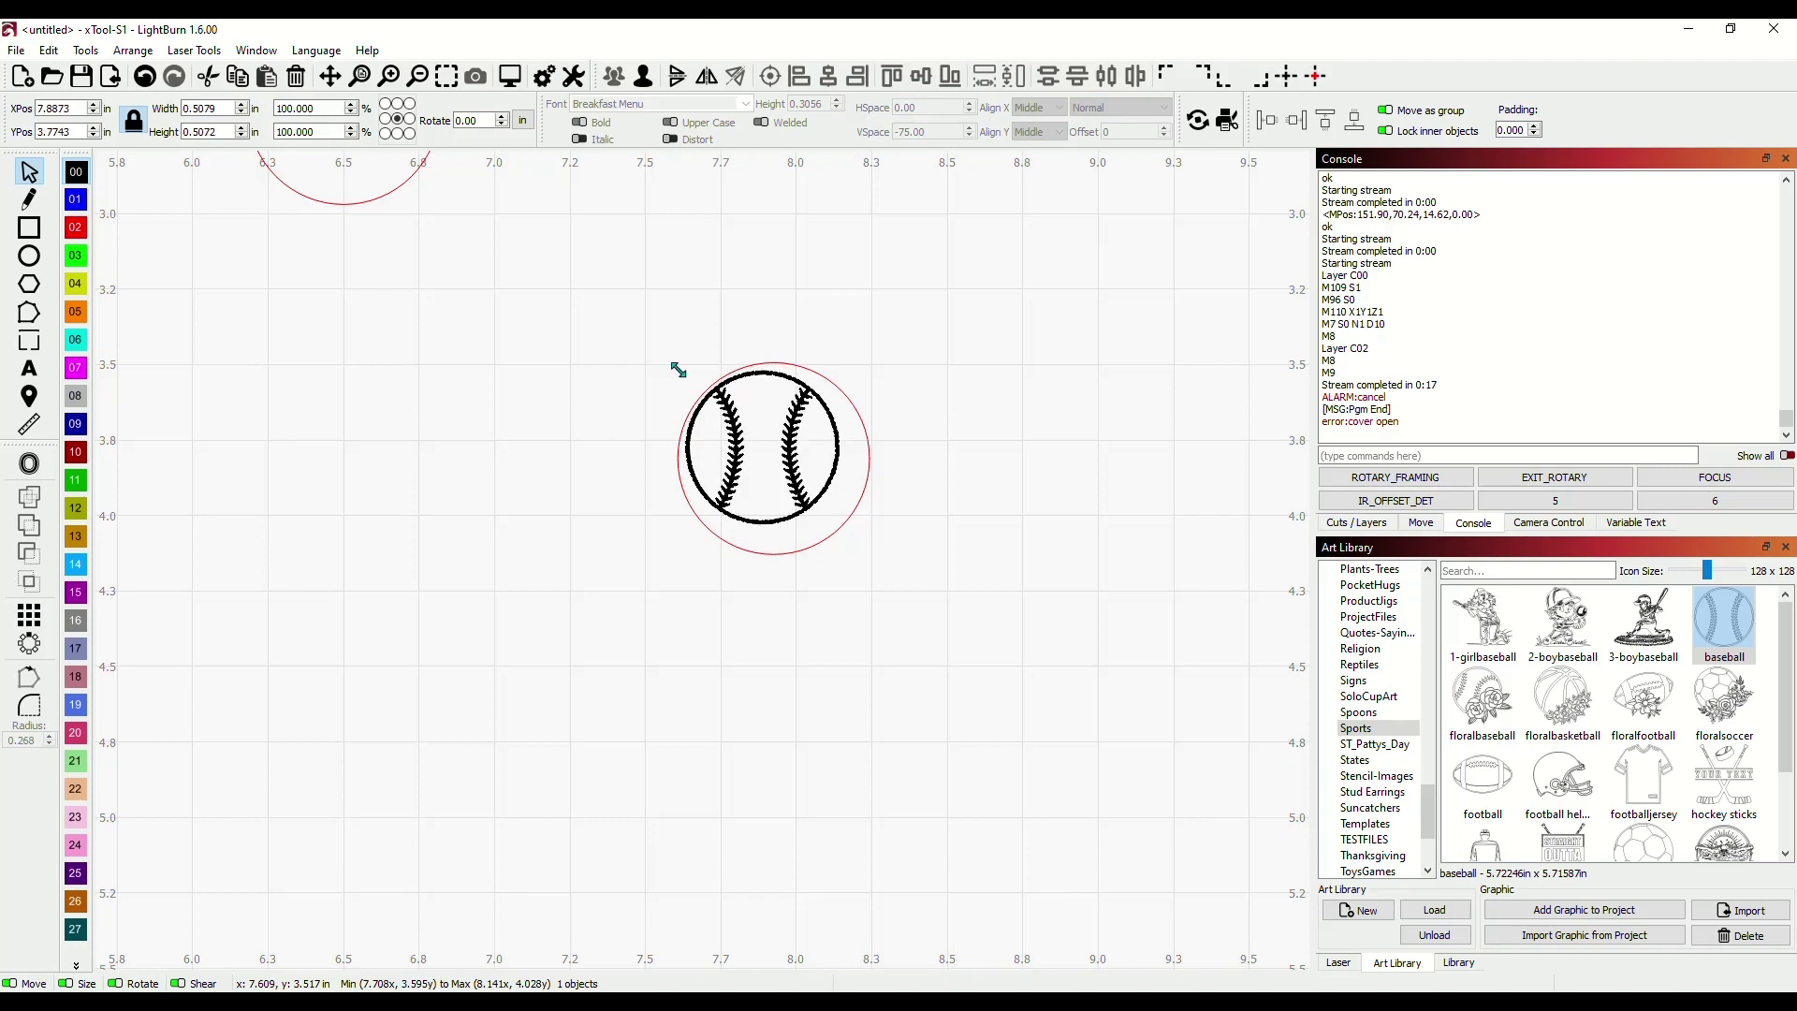
drag(849, 535, 873, 558)
drag(772, 457, 772, 457)
drag(634, 310, 920, 633)
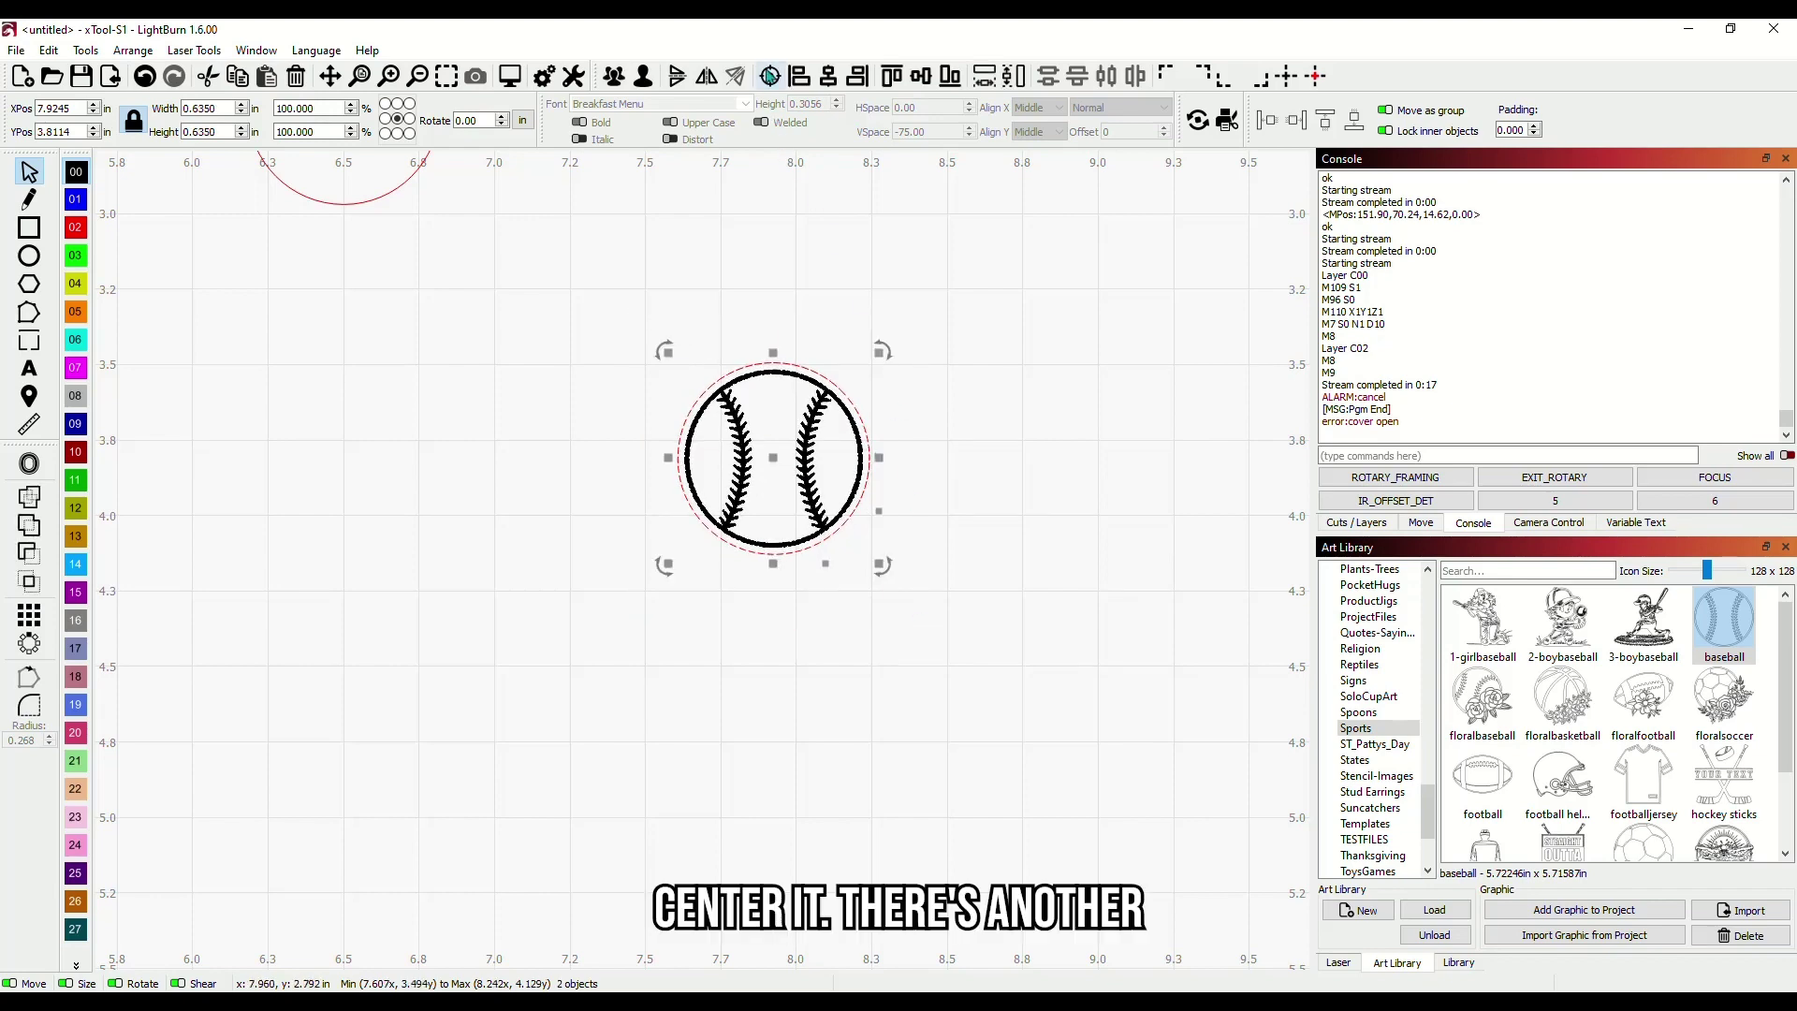
click(924, 463)
Move the baseball with its circle beside the AM design, at about X 7.37, Y 2.68 in
scroll(645, 349, down, 3)
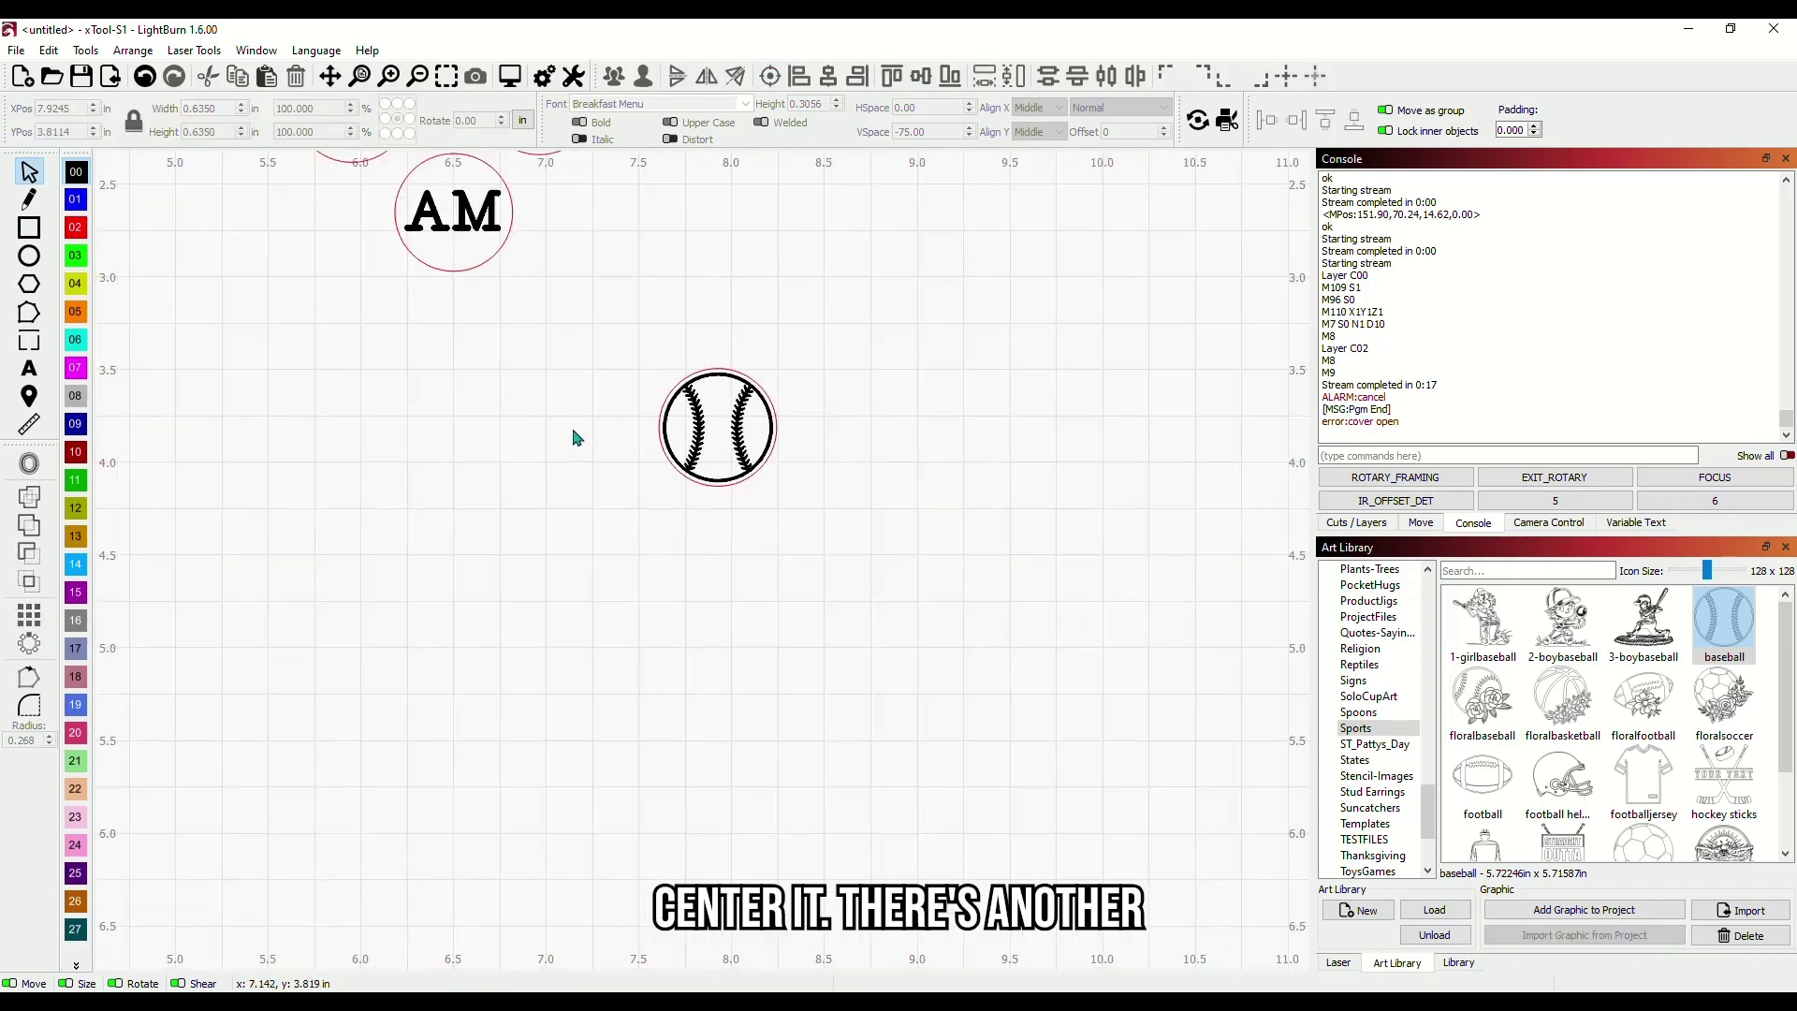
drag(732, 472, 974, 723)
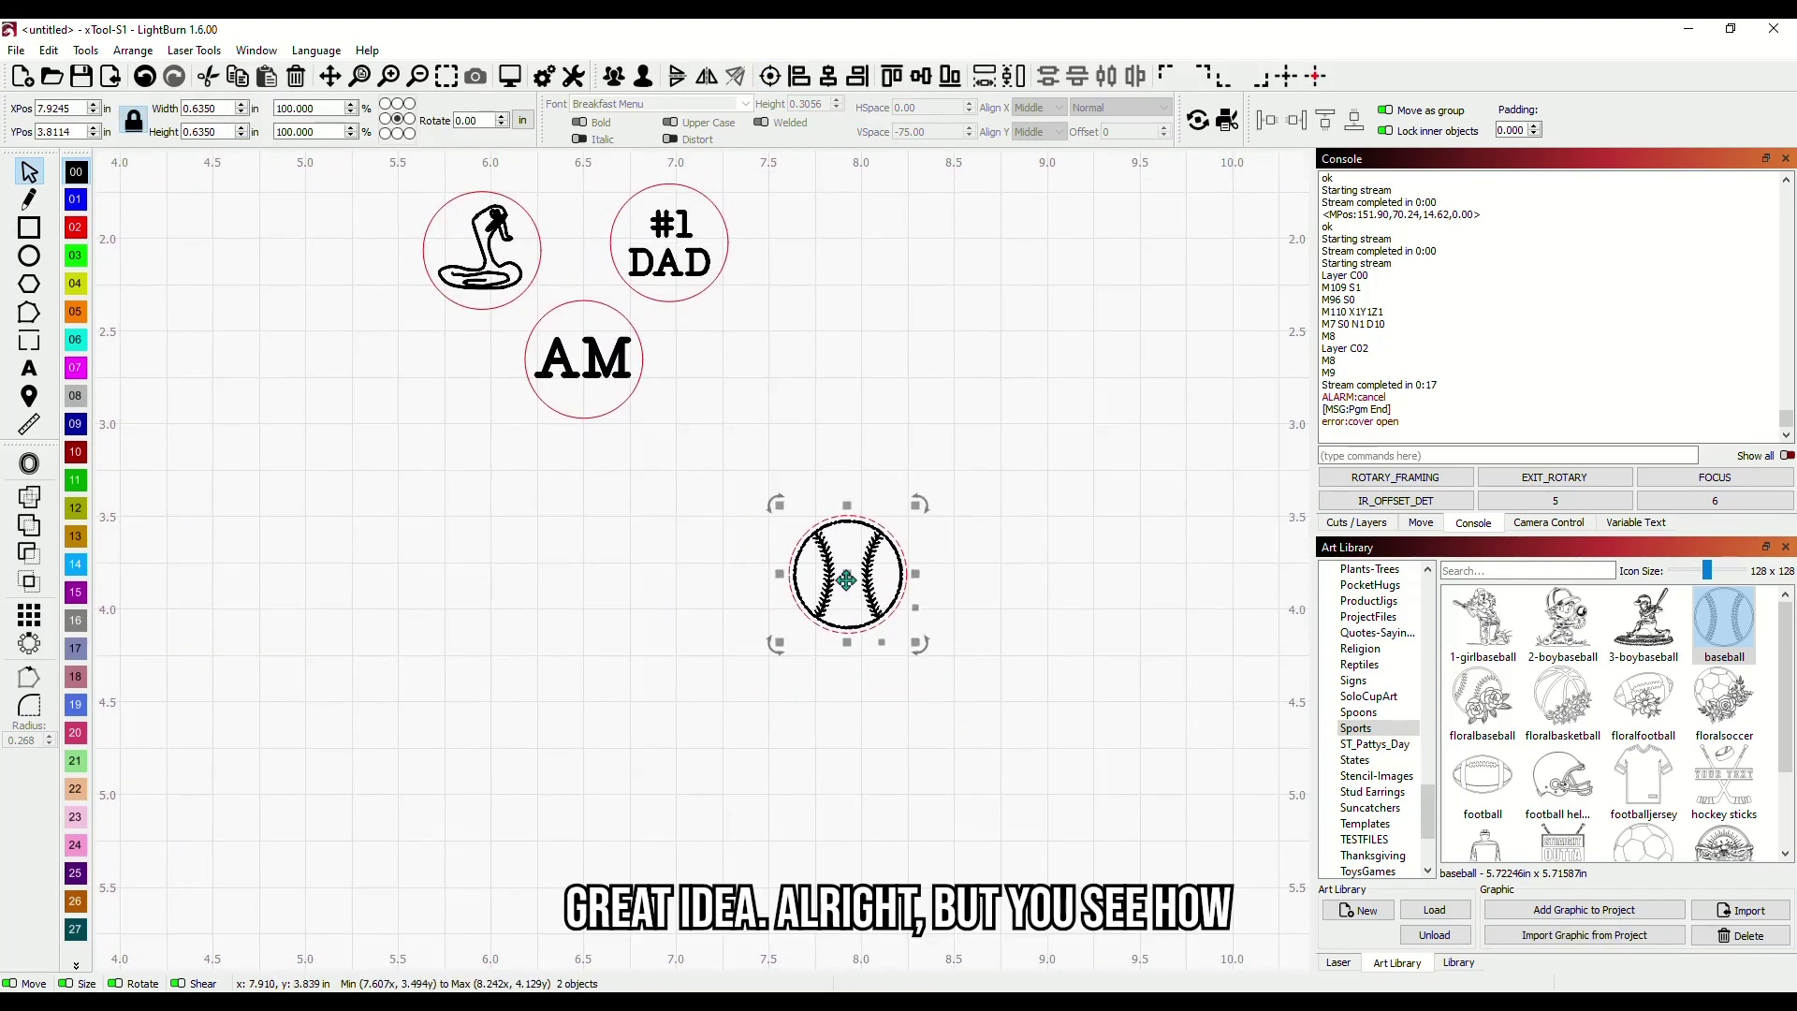
drag(847, 573, 746, 363)
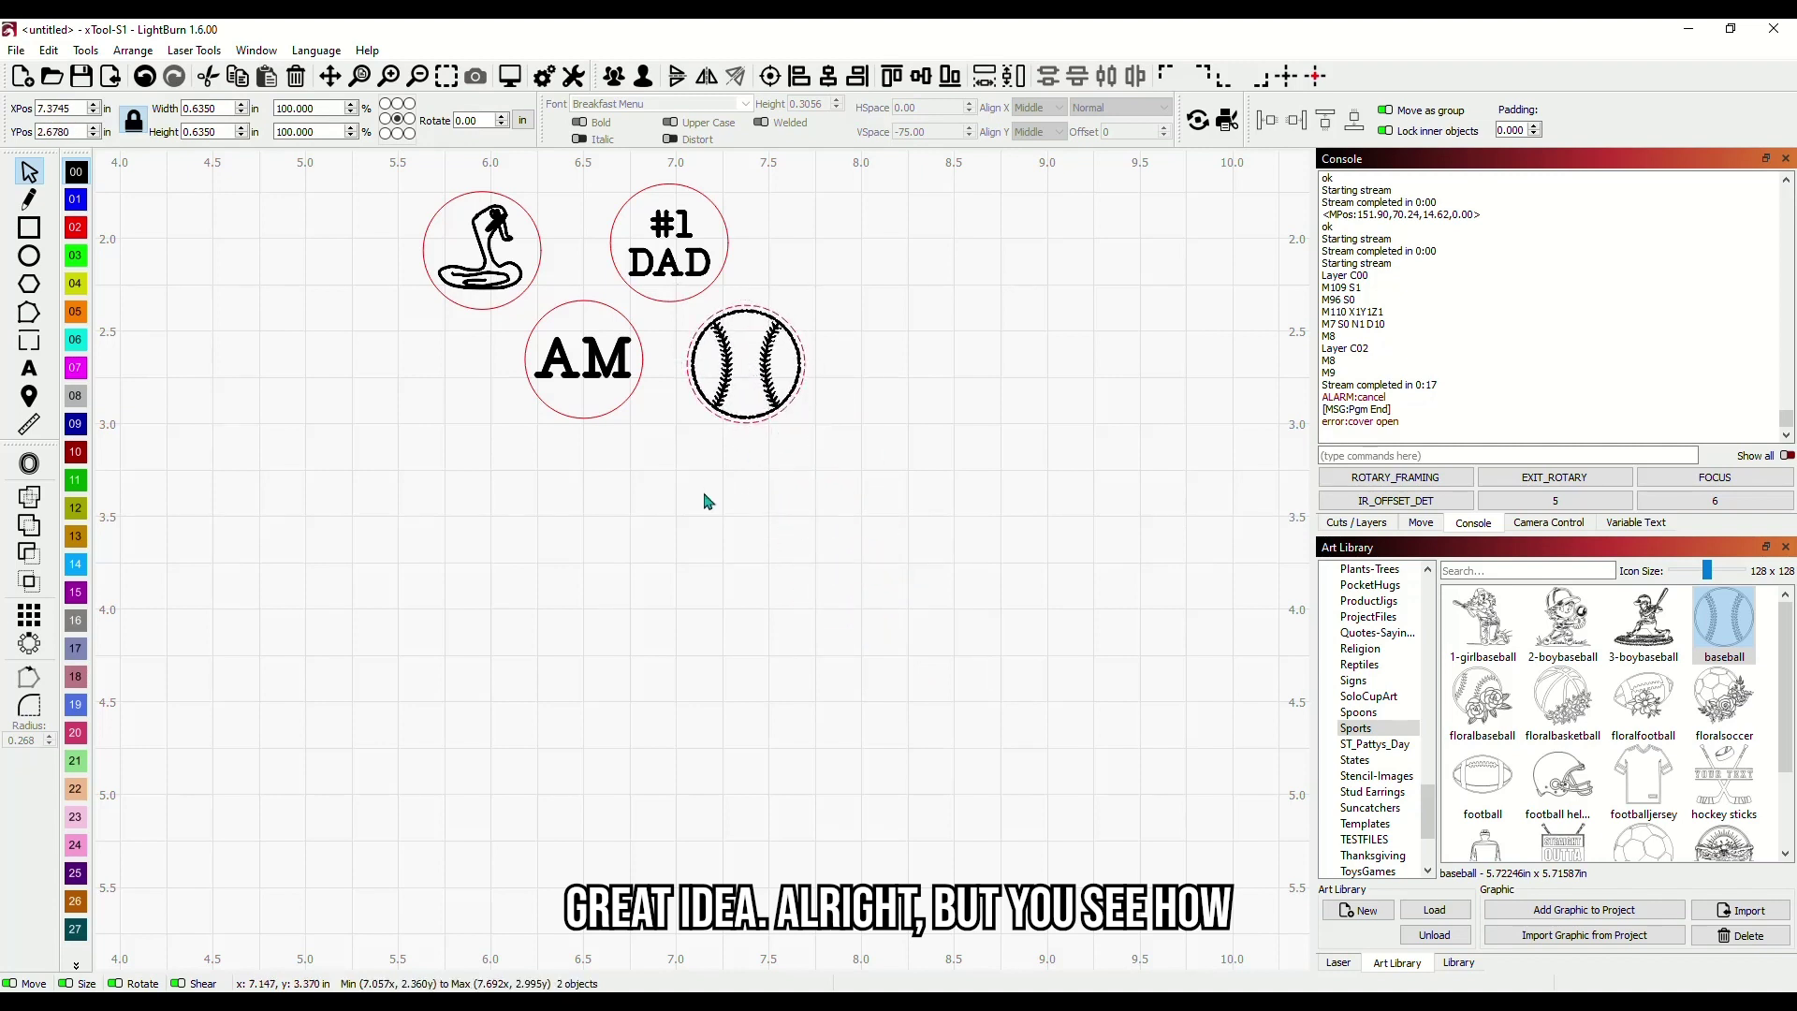
Place a copy of the AM design's circle at about X 7.45, Y 3.97 in and add the soccerball graphic from the Sports library
click(621, 409)
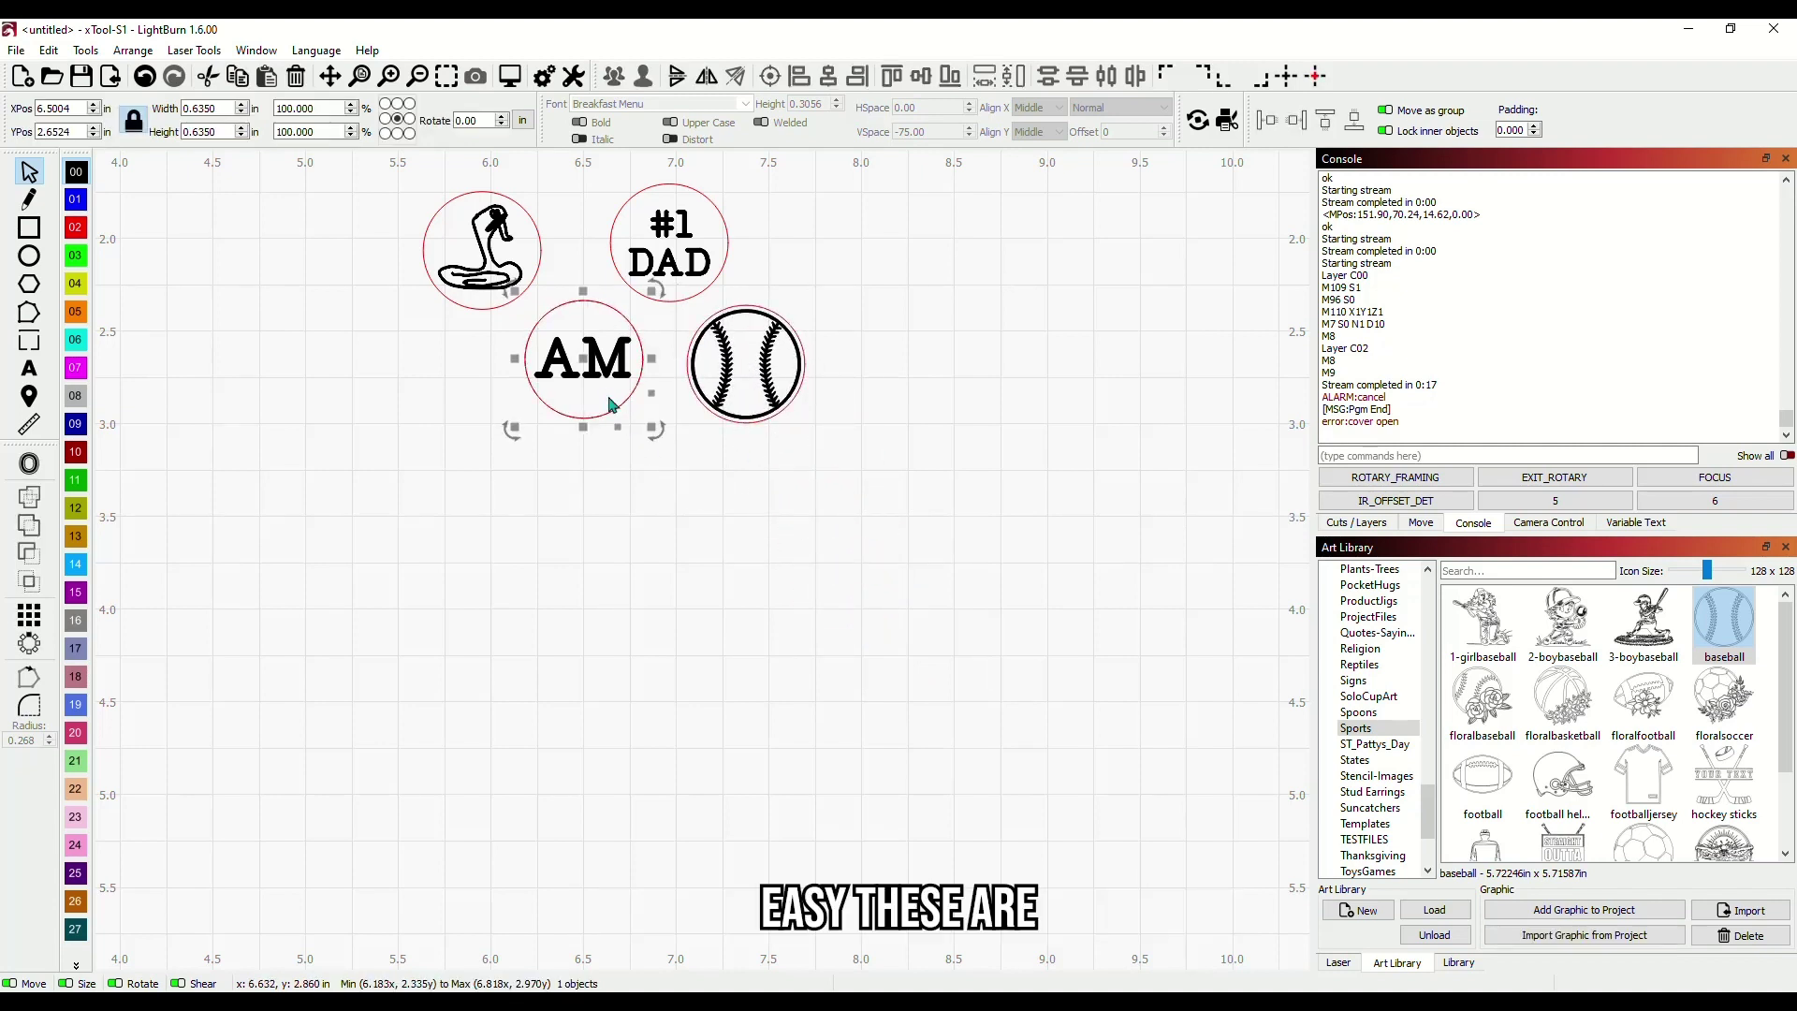
drag(583, 359, 759, 602)
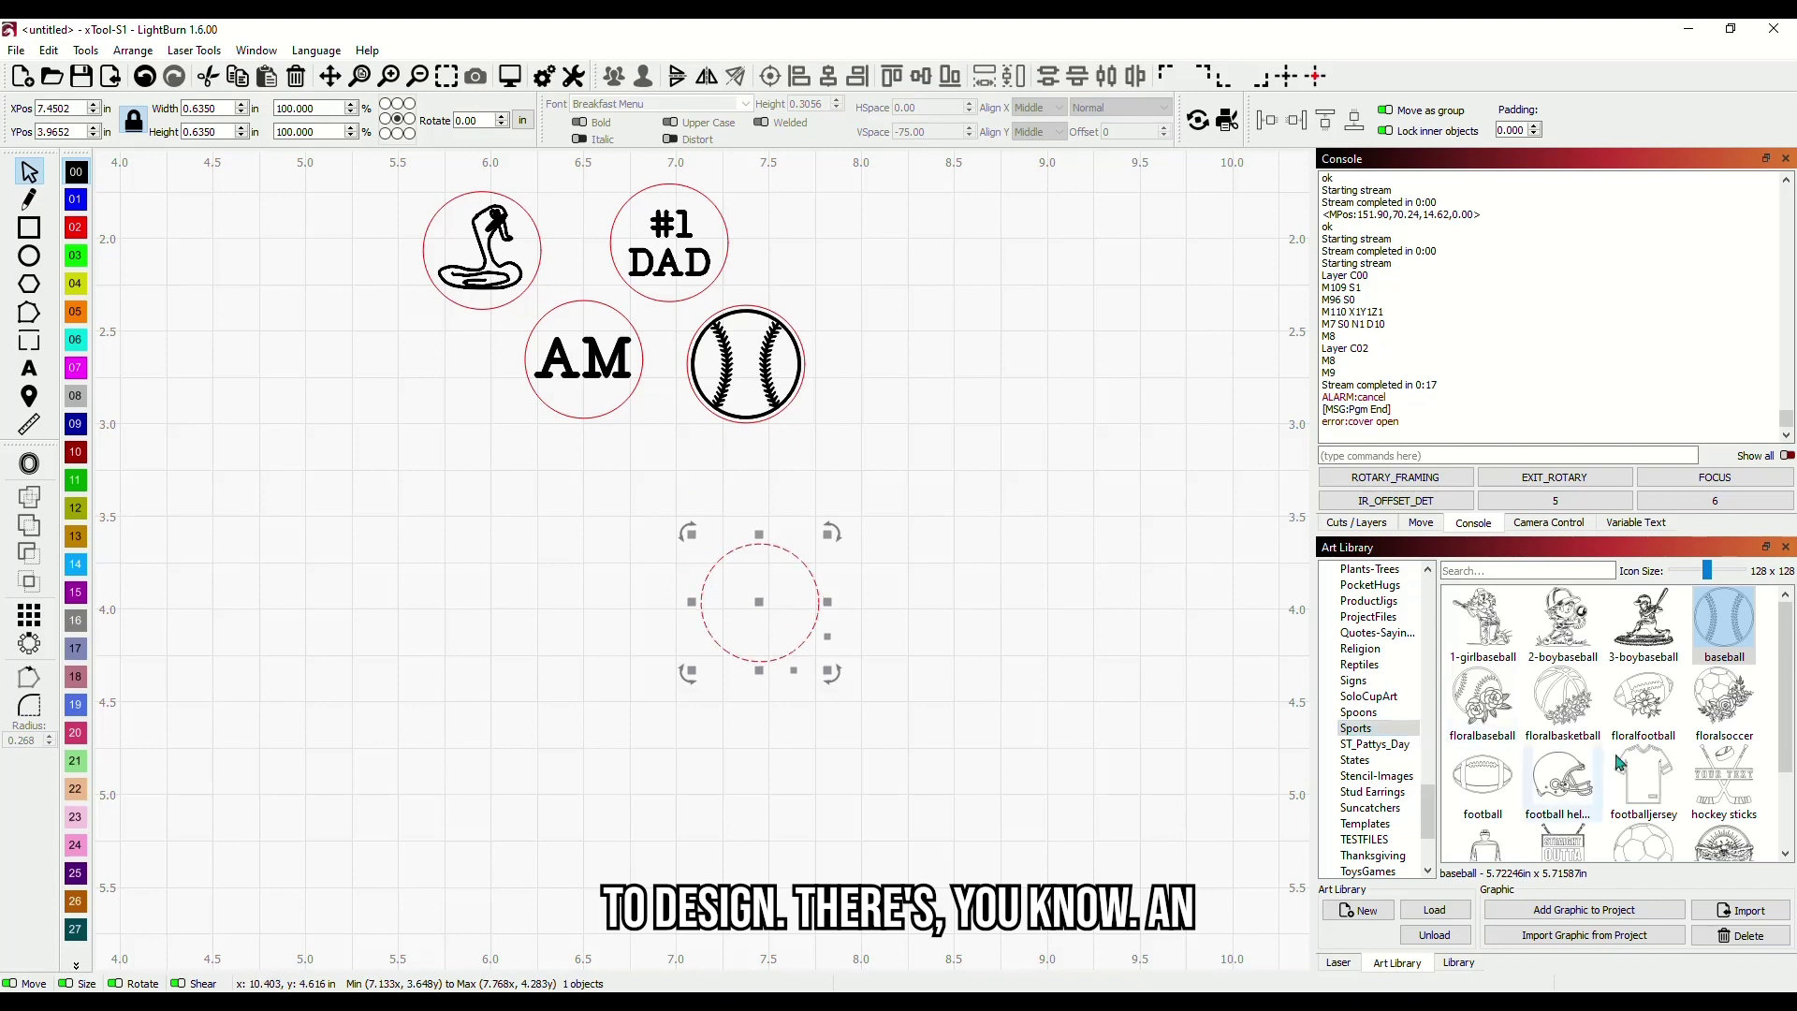
drag(1788, 714, 1786, 800)
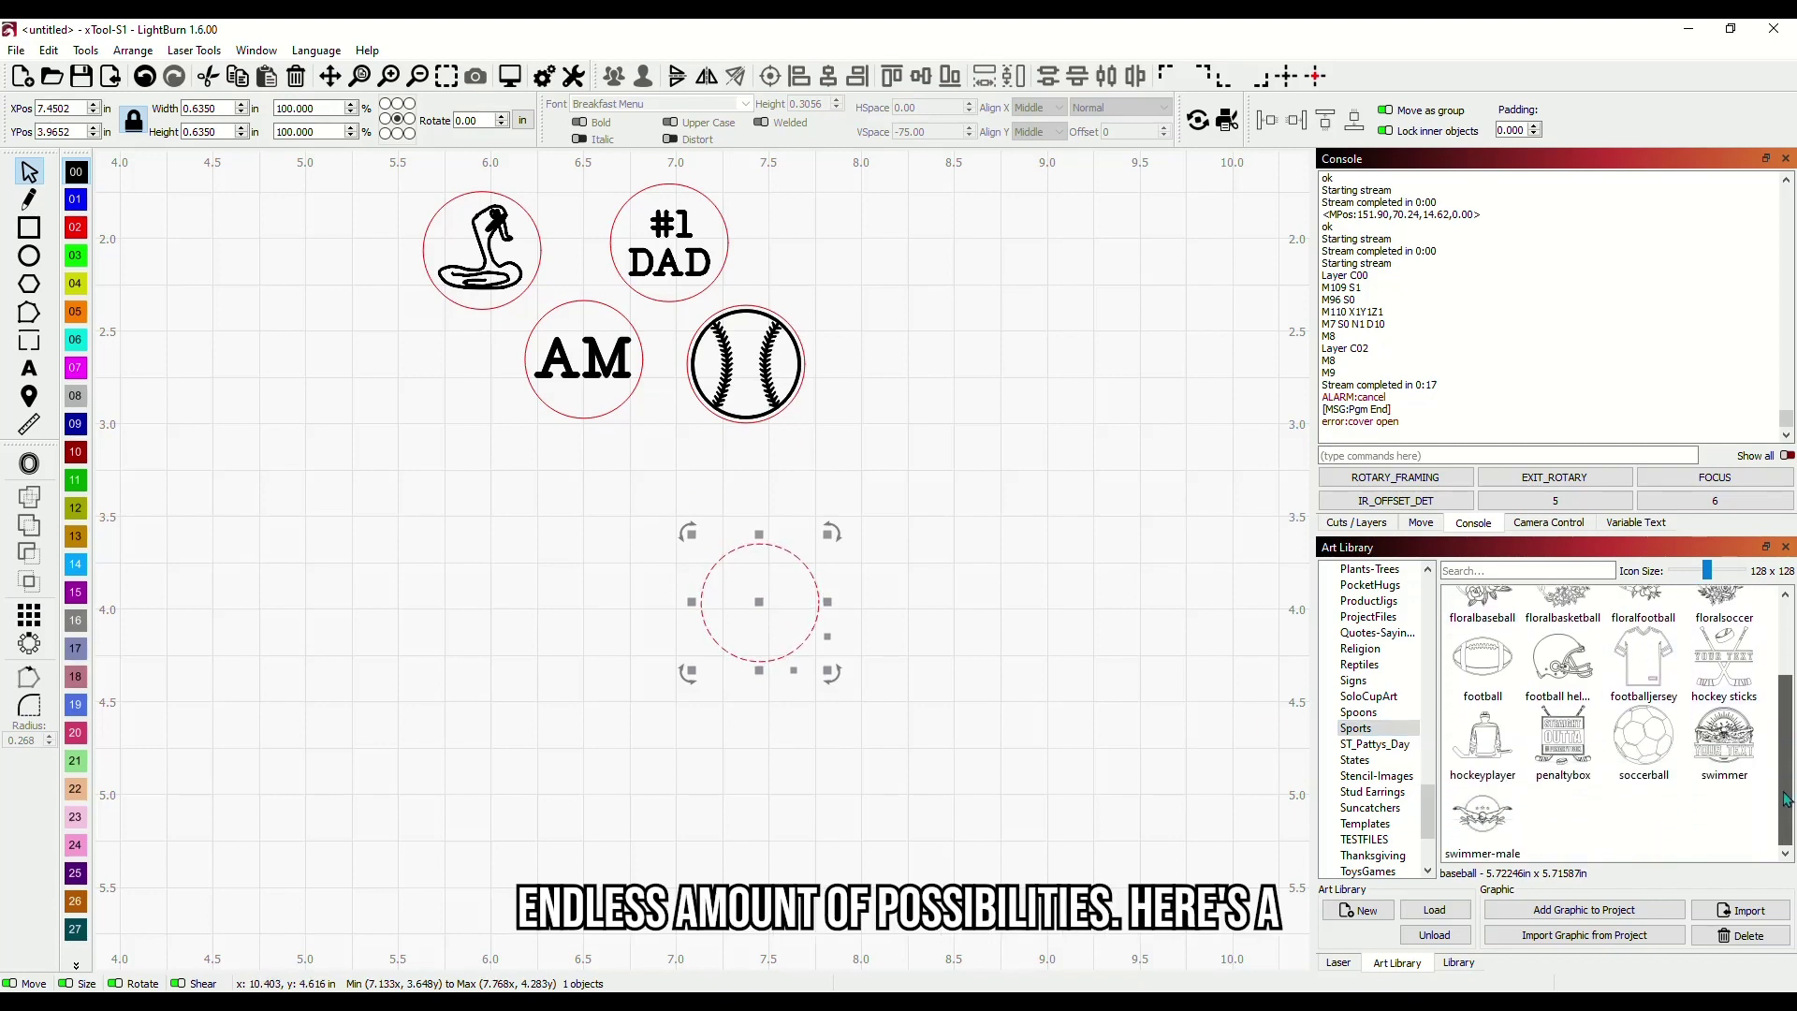
double_click(1644, 740)
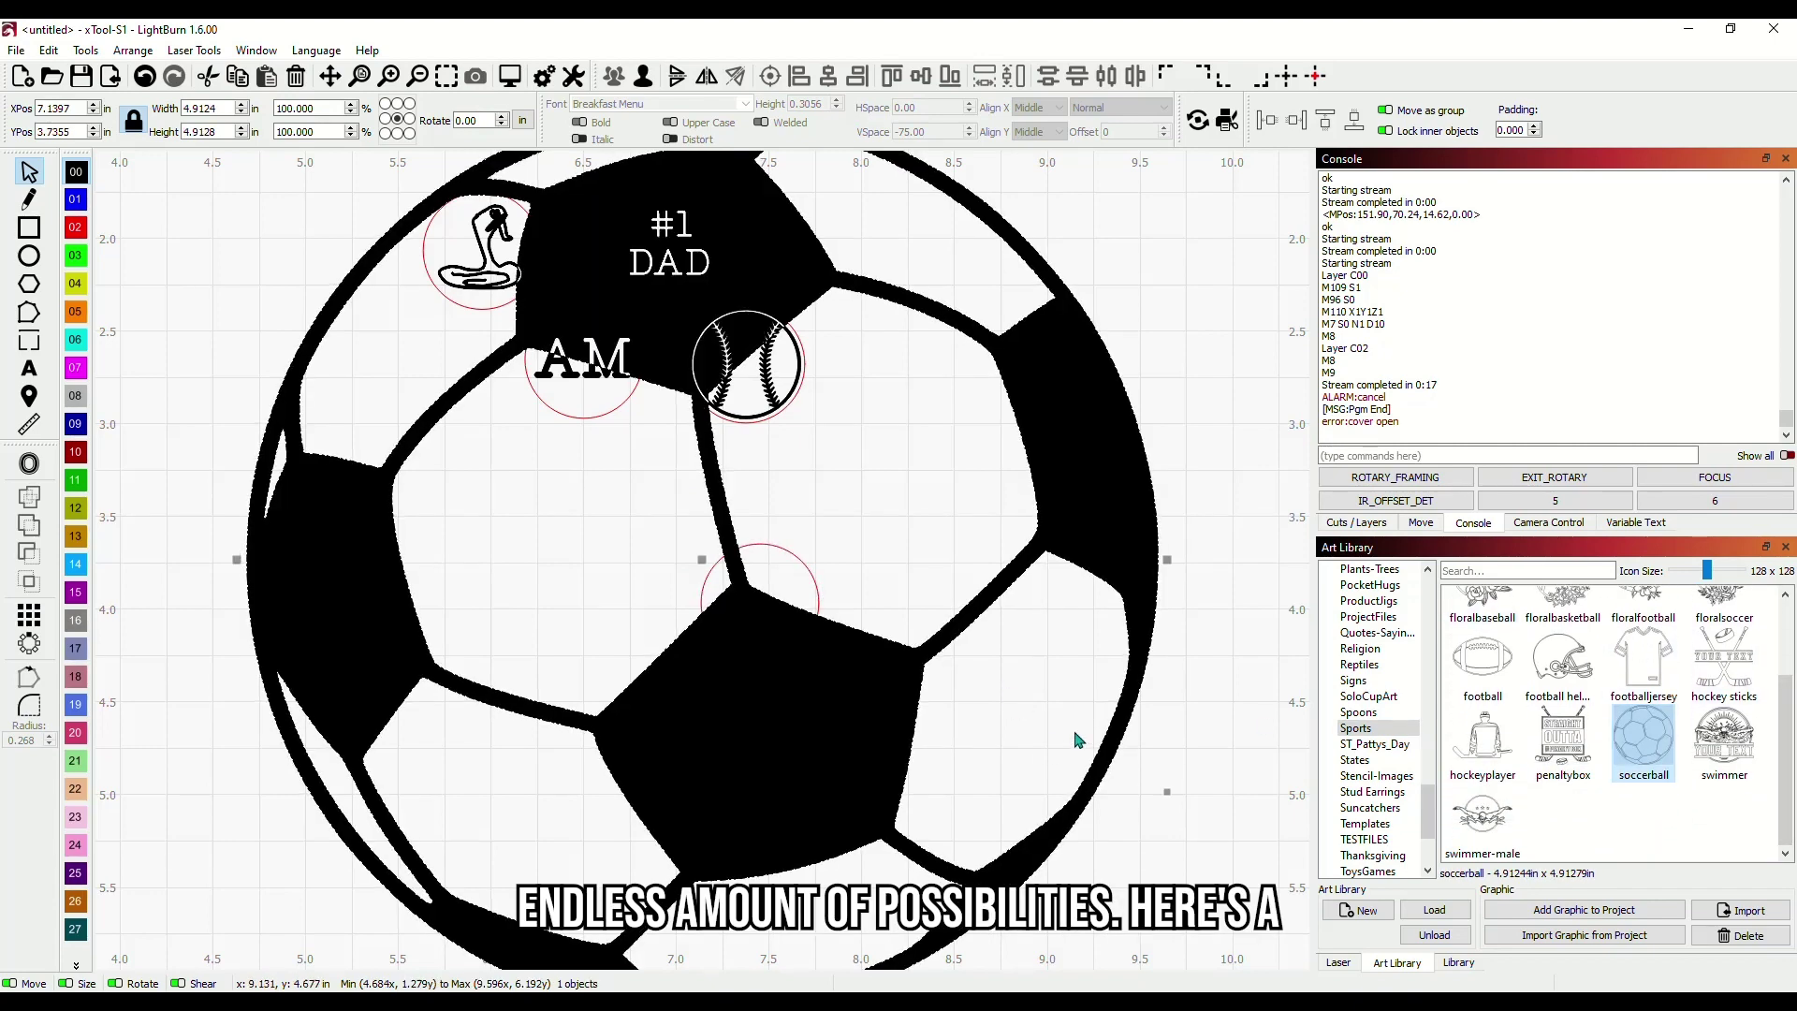
Shrink the soccer ball to about 0.574 in wide and center it inside the copied circle
scroll(1151, 647, down, 2)
drag(1158, 866, 863, 555)
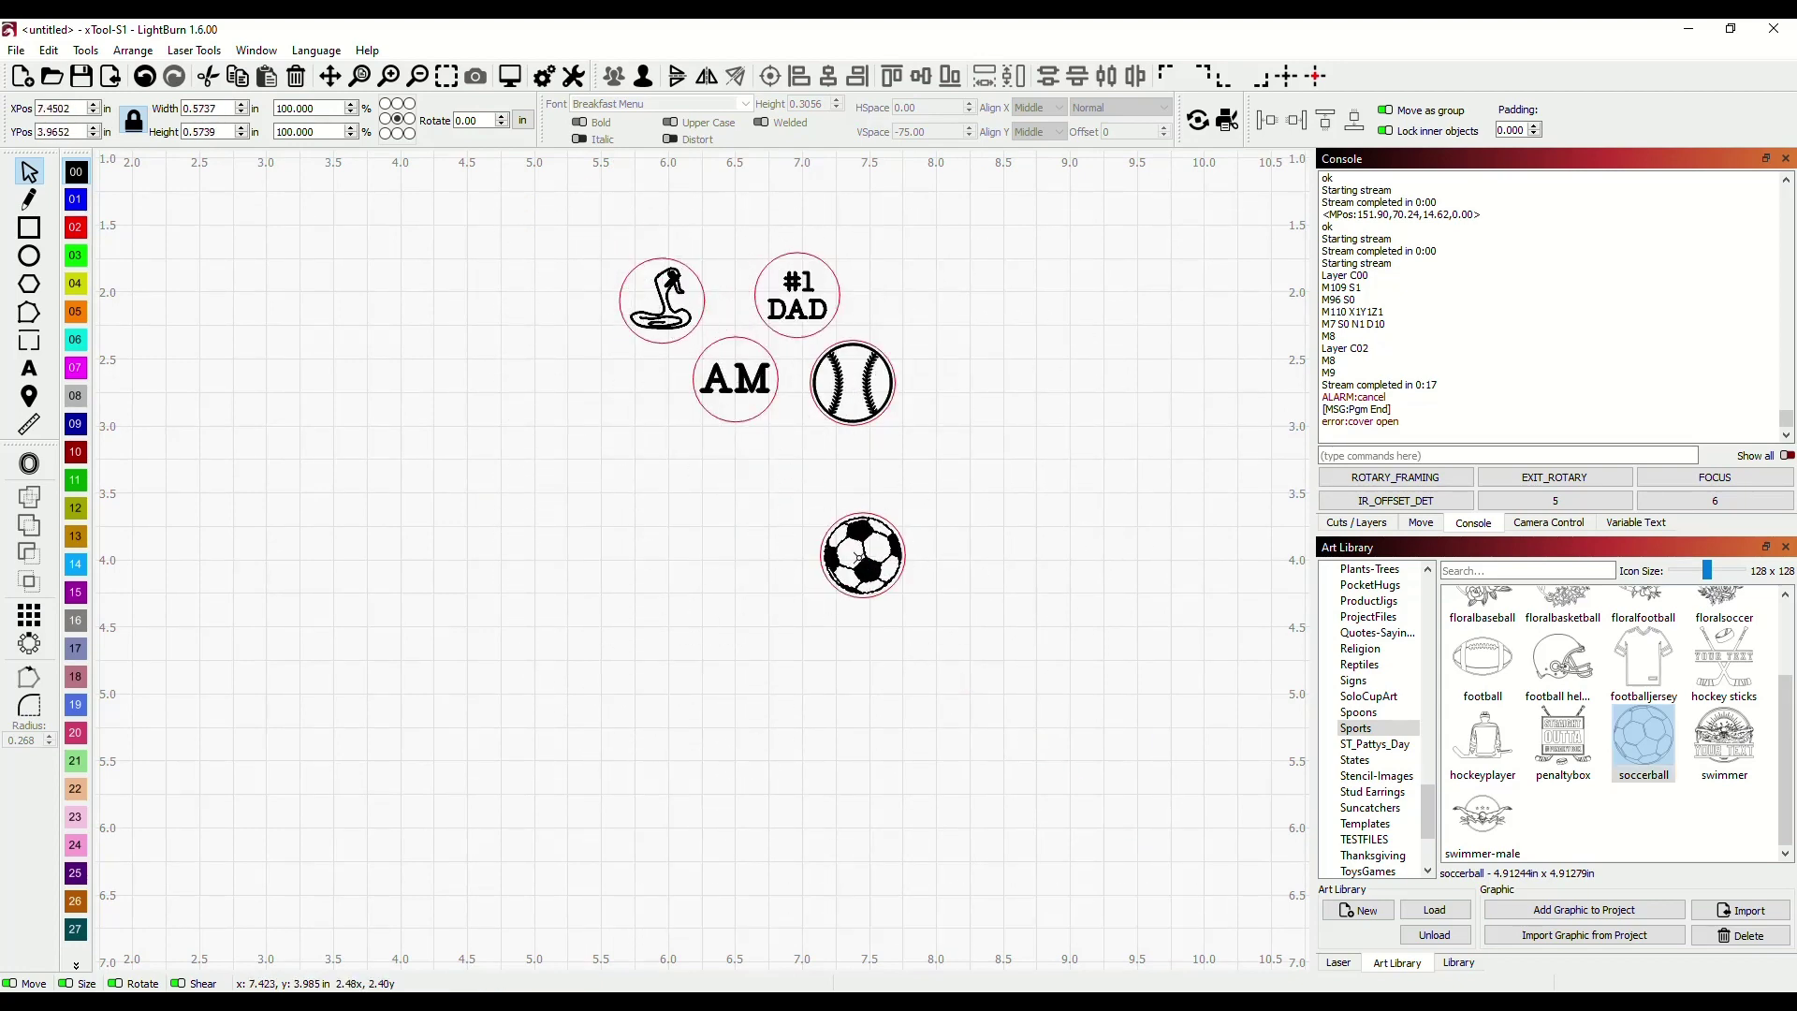
scroll(941, 611, up, 3)
click(919, 587)
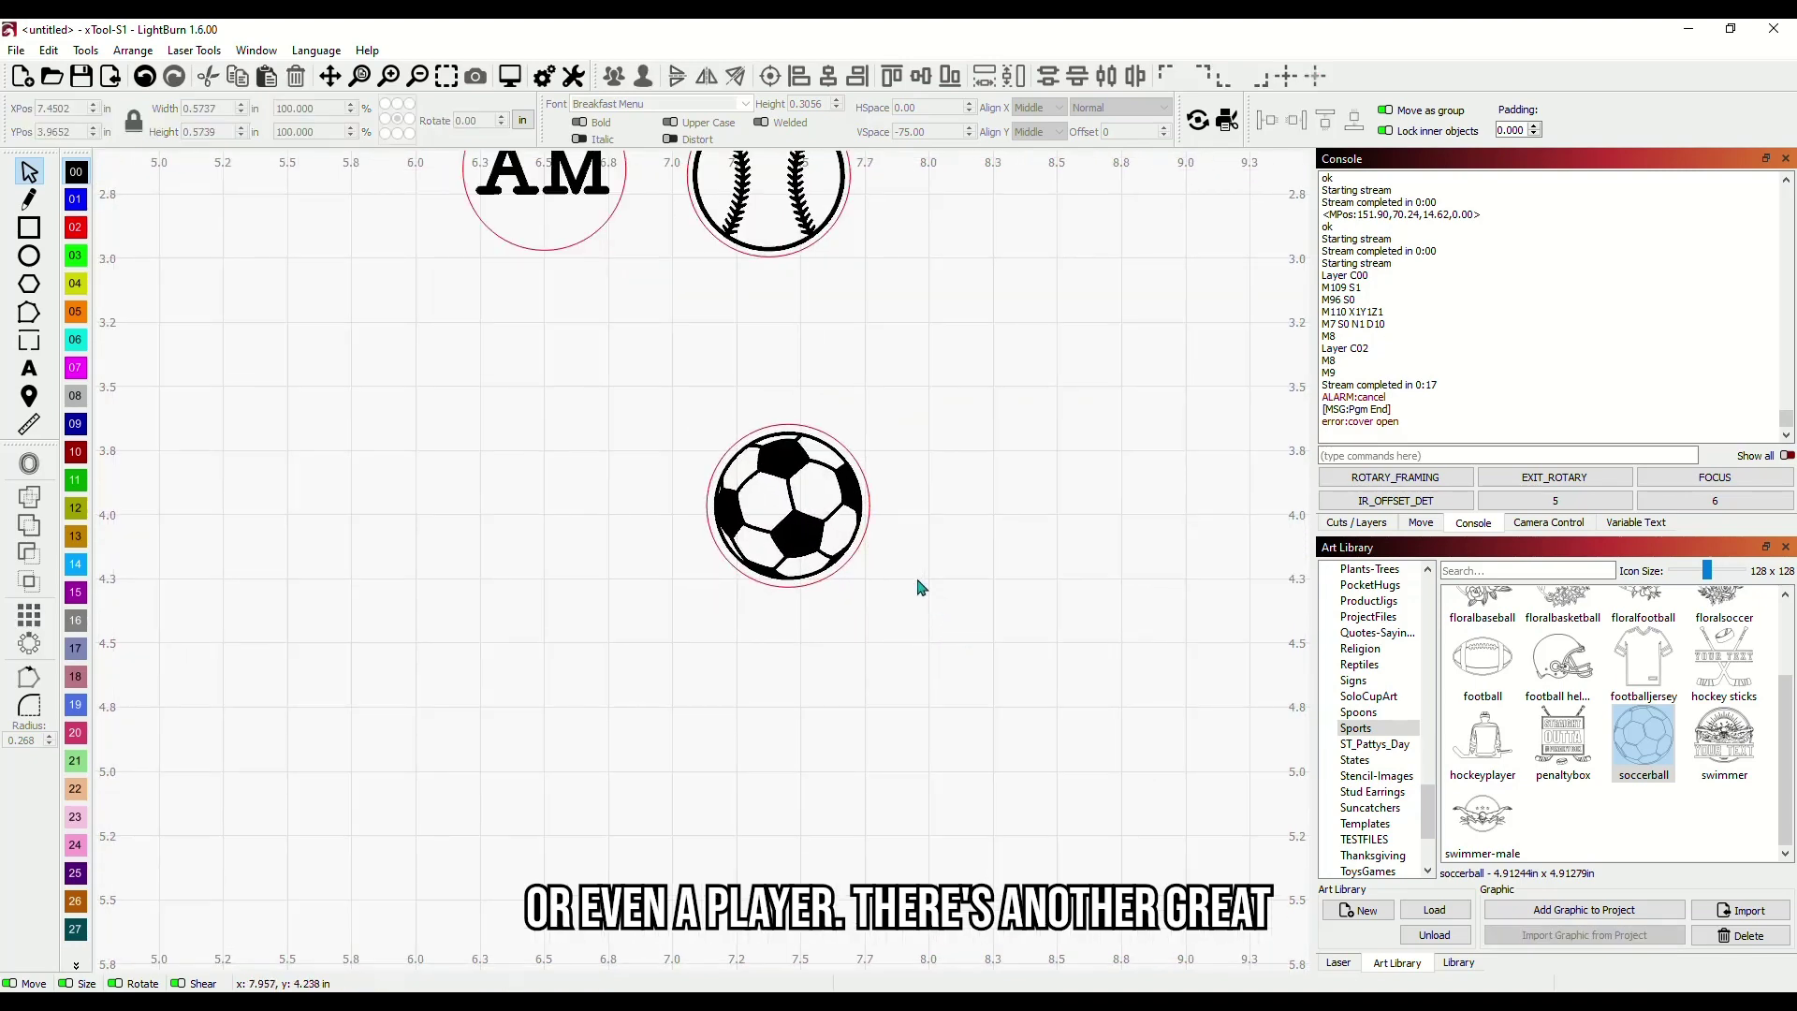
Separate the soccer ball from its circle, placing the ball just below the AM and baseball designs and the circle at about X 7.38, Y 4.39 in
drag(807, 594, 998, 738)
drag(800, 544, 696, 398)
drag(936, 713, 702, 661)
click(531, 622)
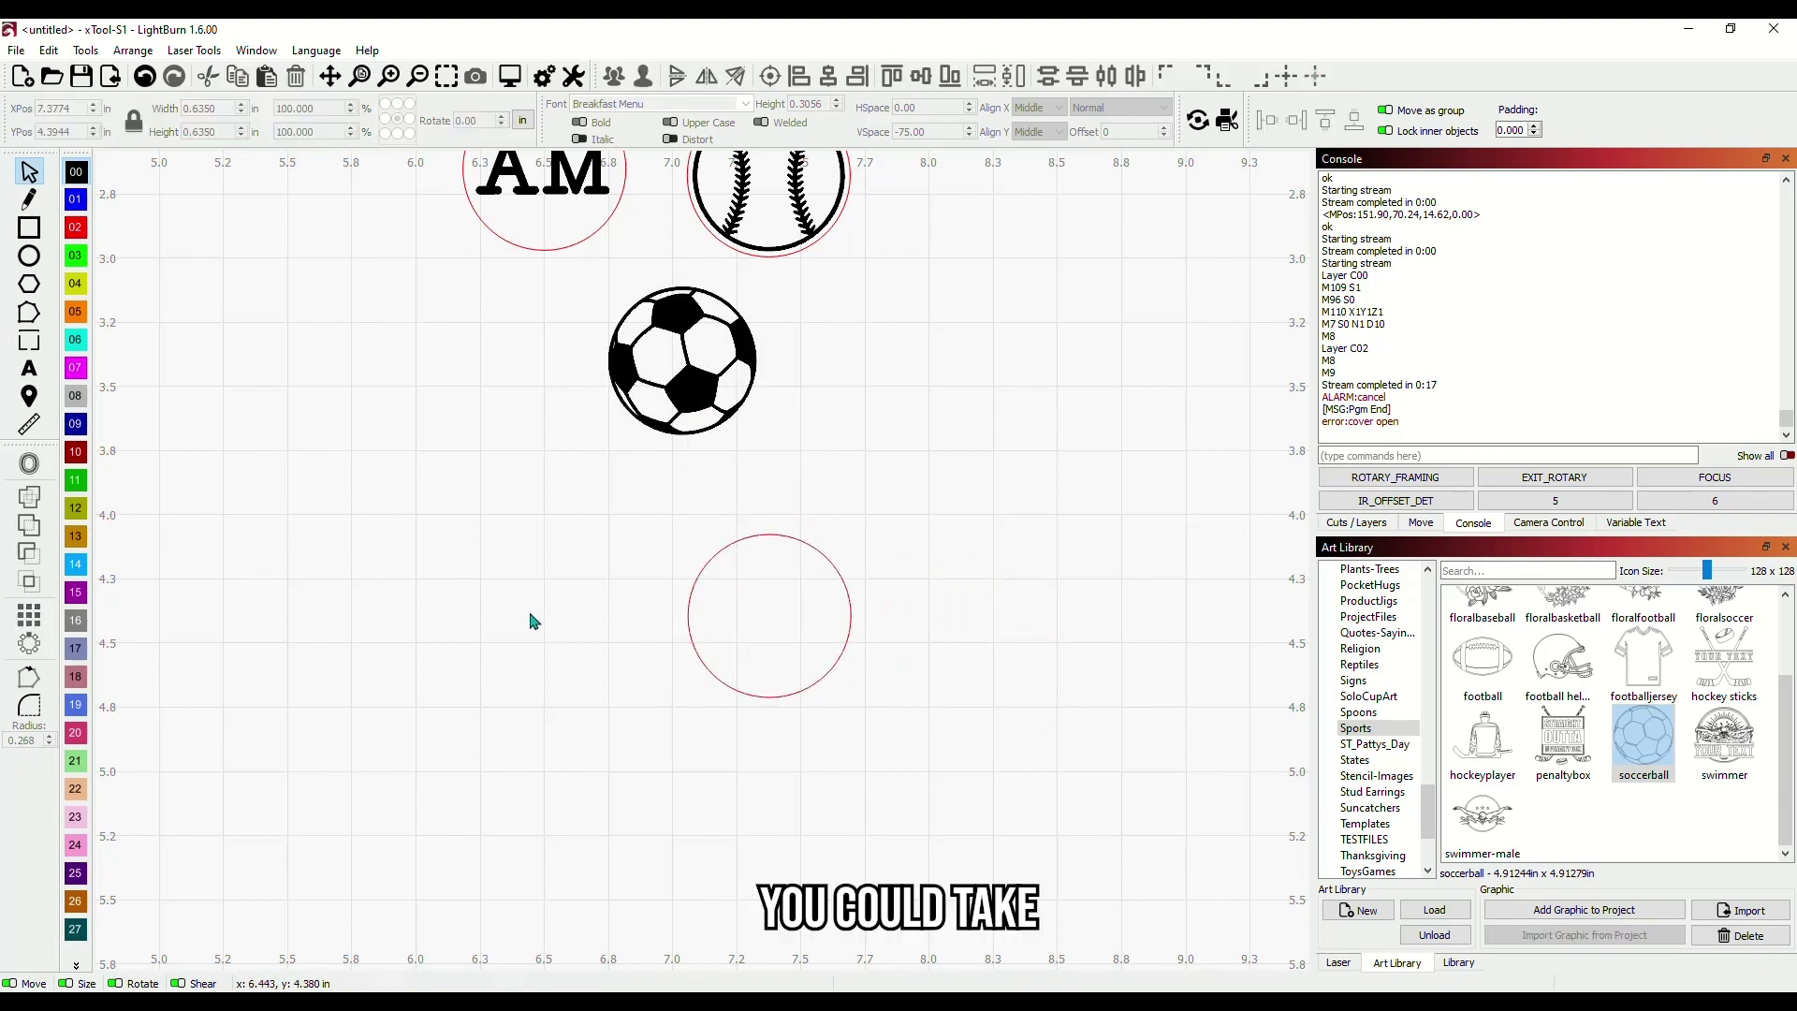
Add the birth date as hyphenated month-day-year numeric text in the open area to the left of the empty circle
click(37, 372)
click(391, 643)
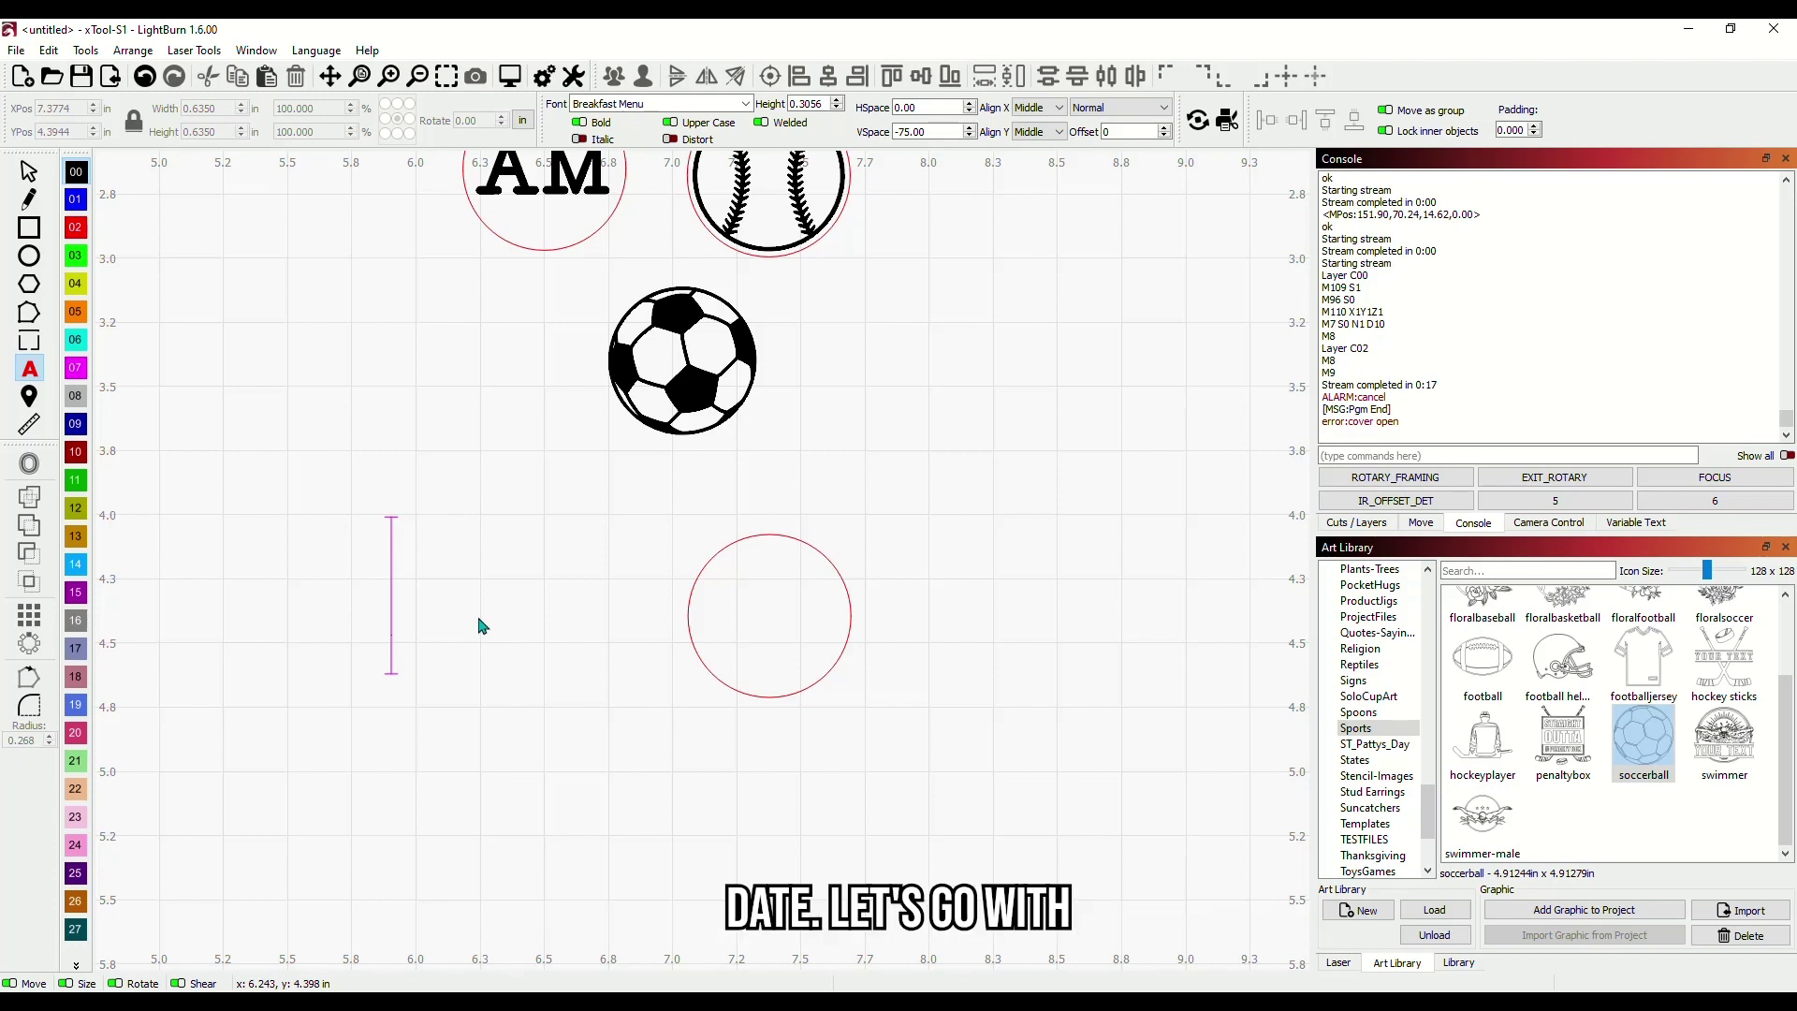
text(1-9-)
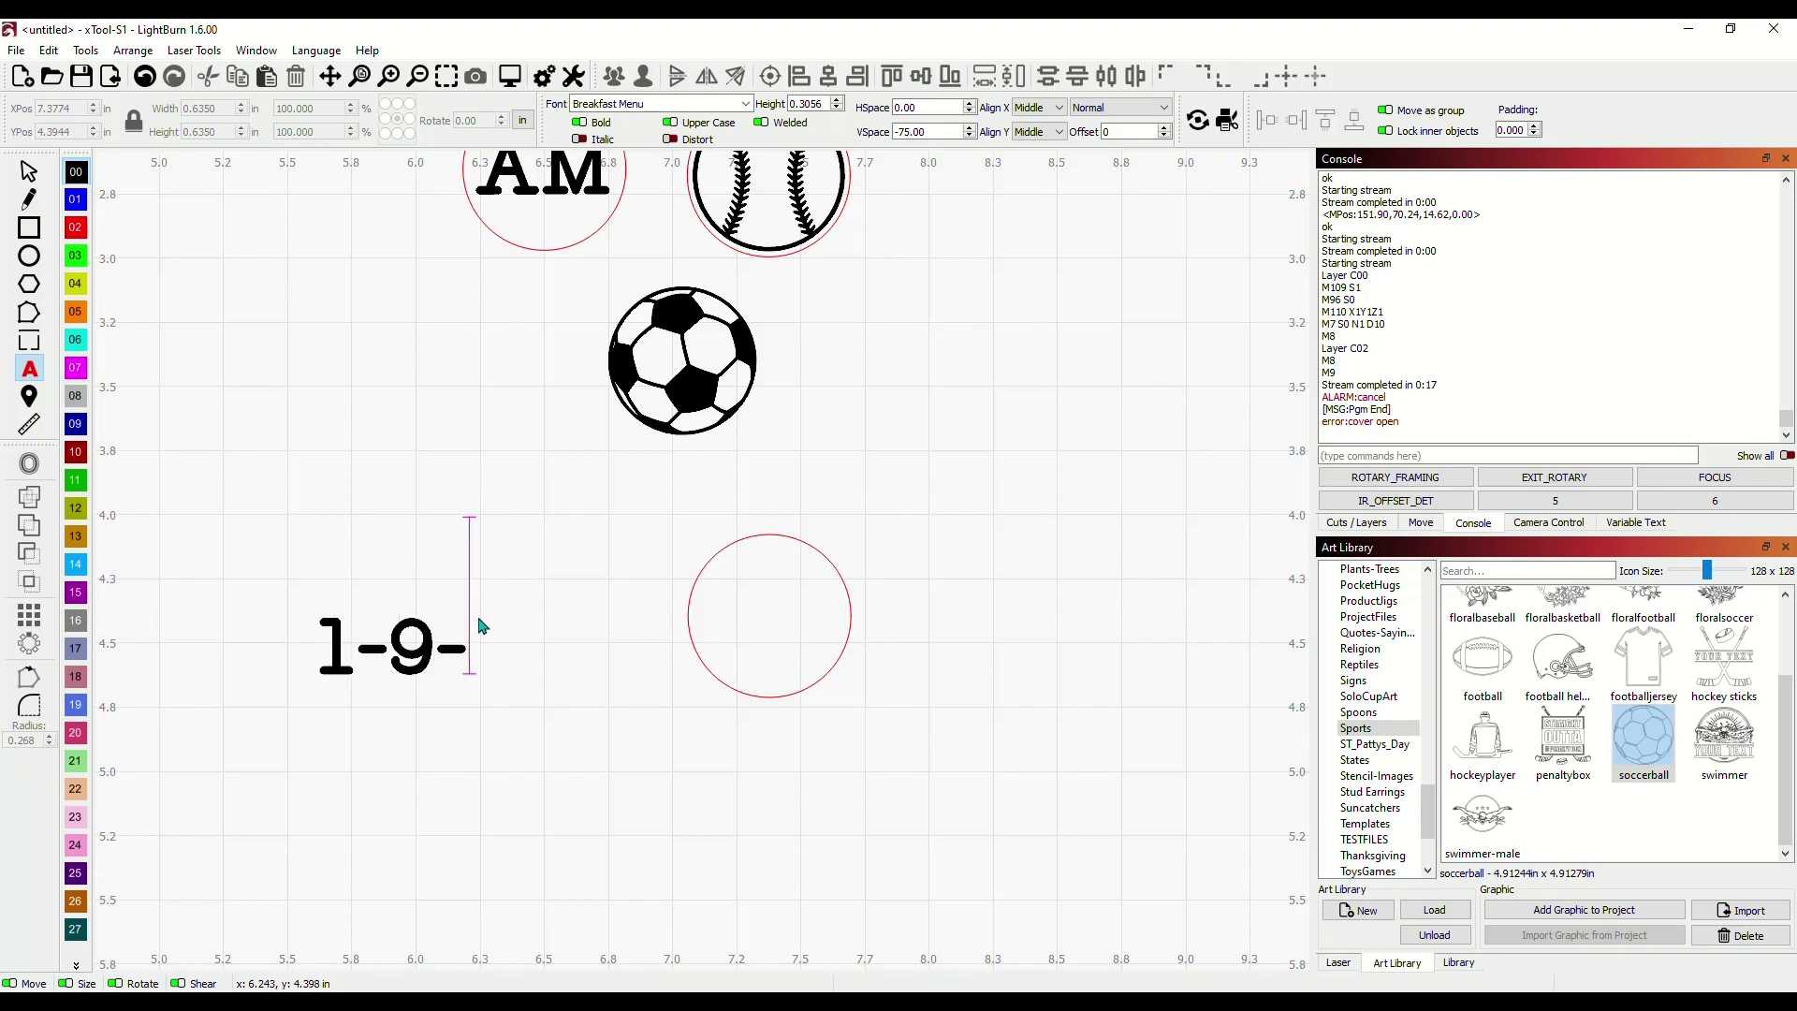
text(21)
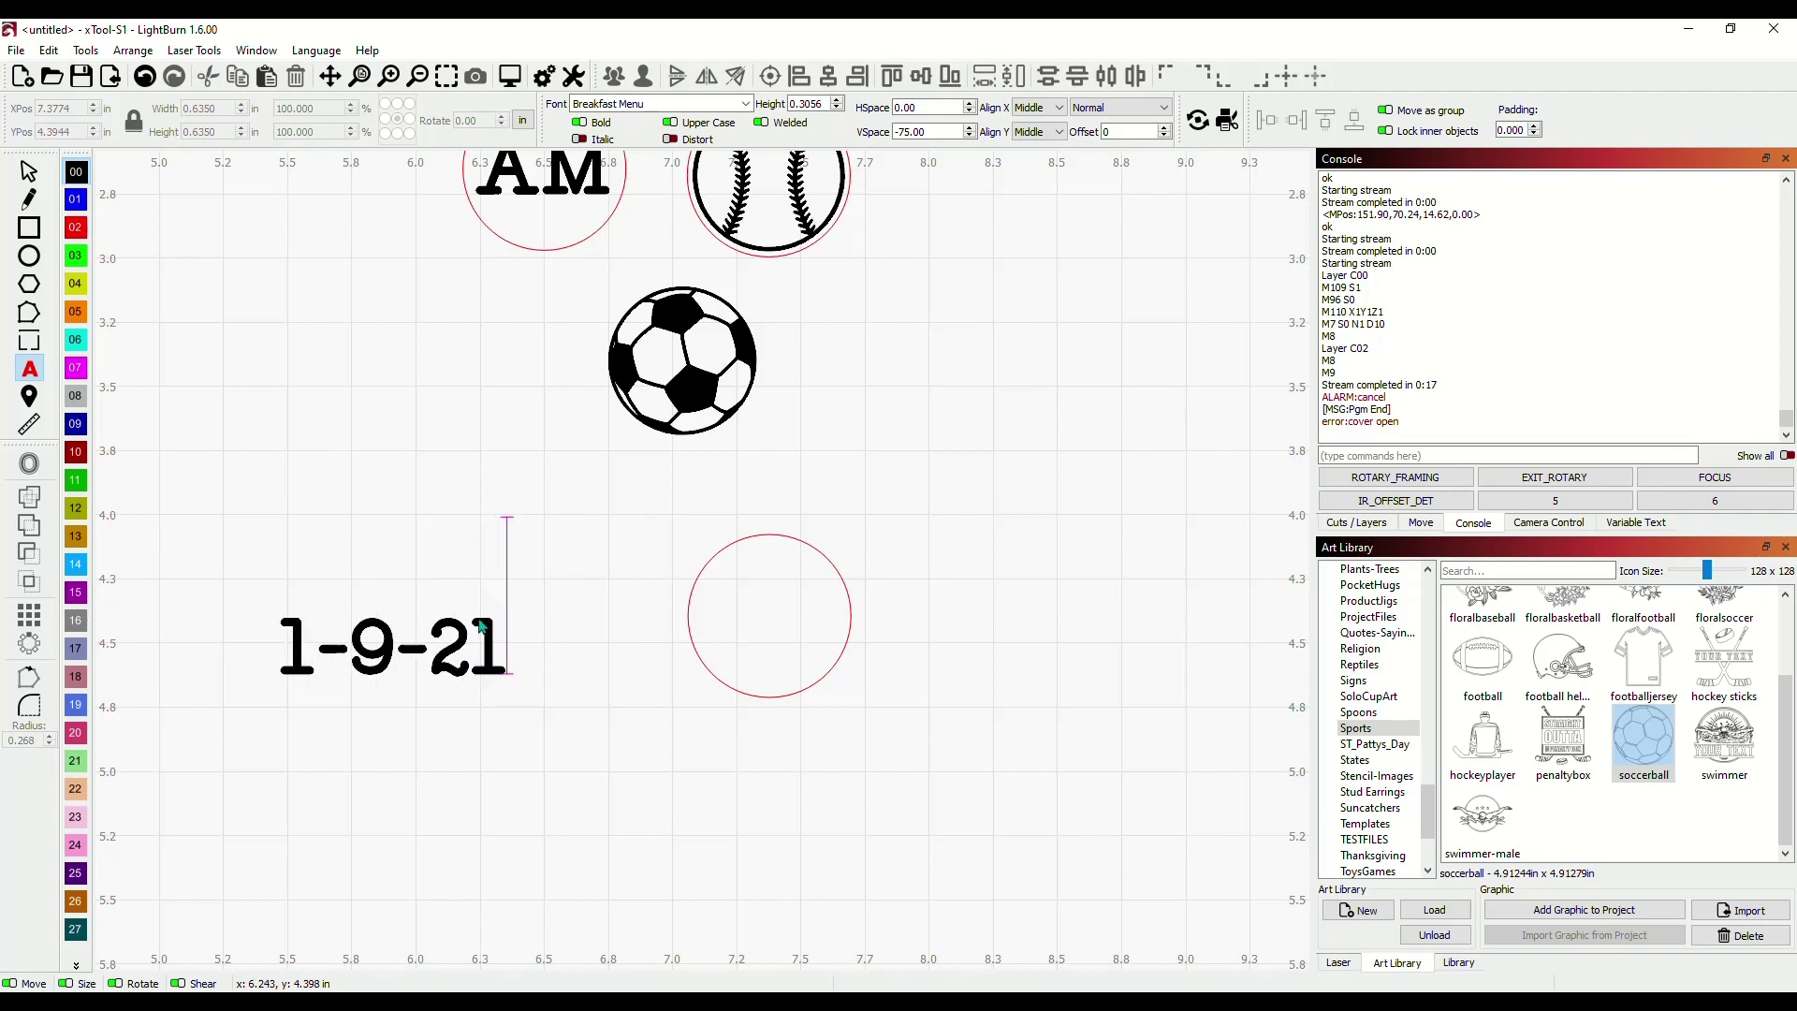
key(BackSpace)
text(02)
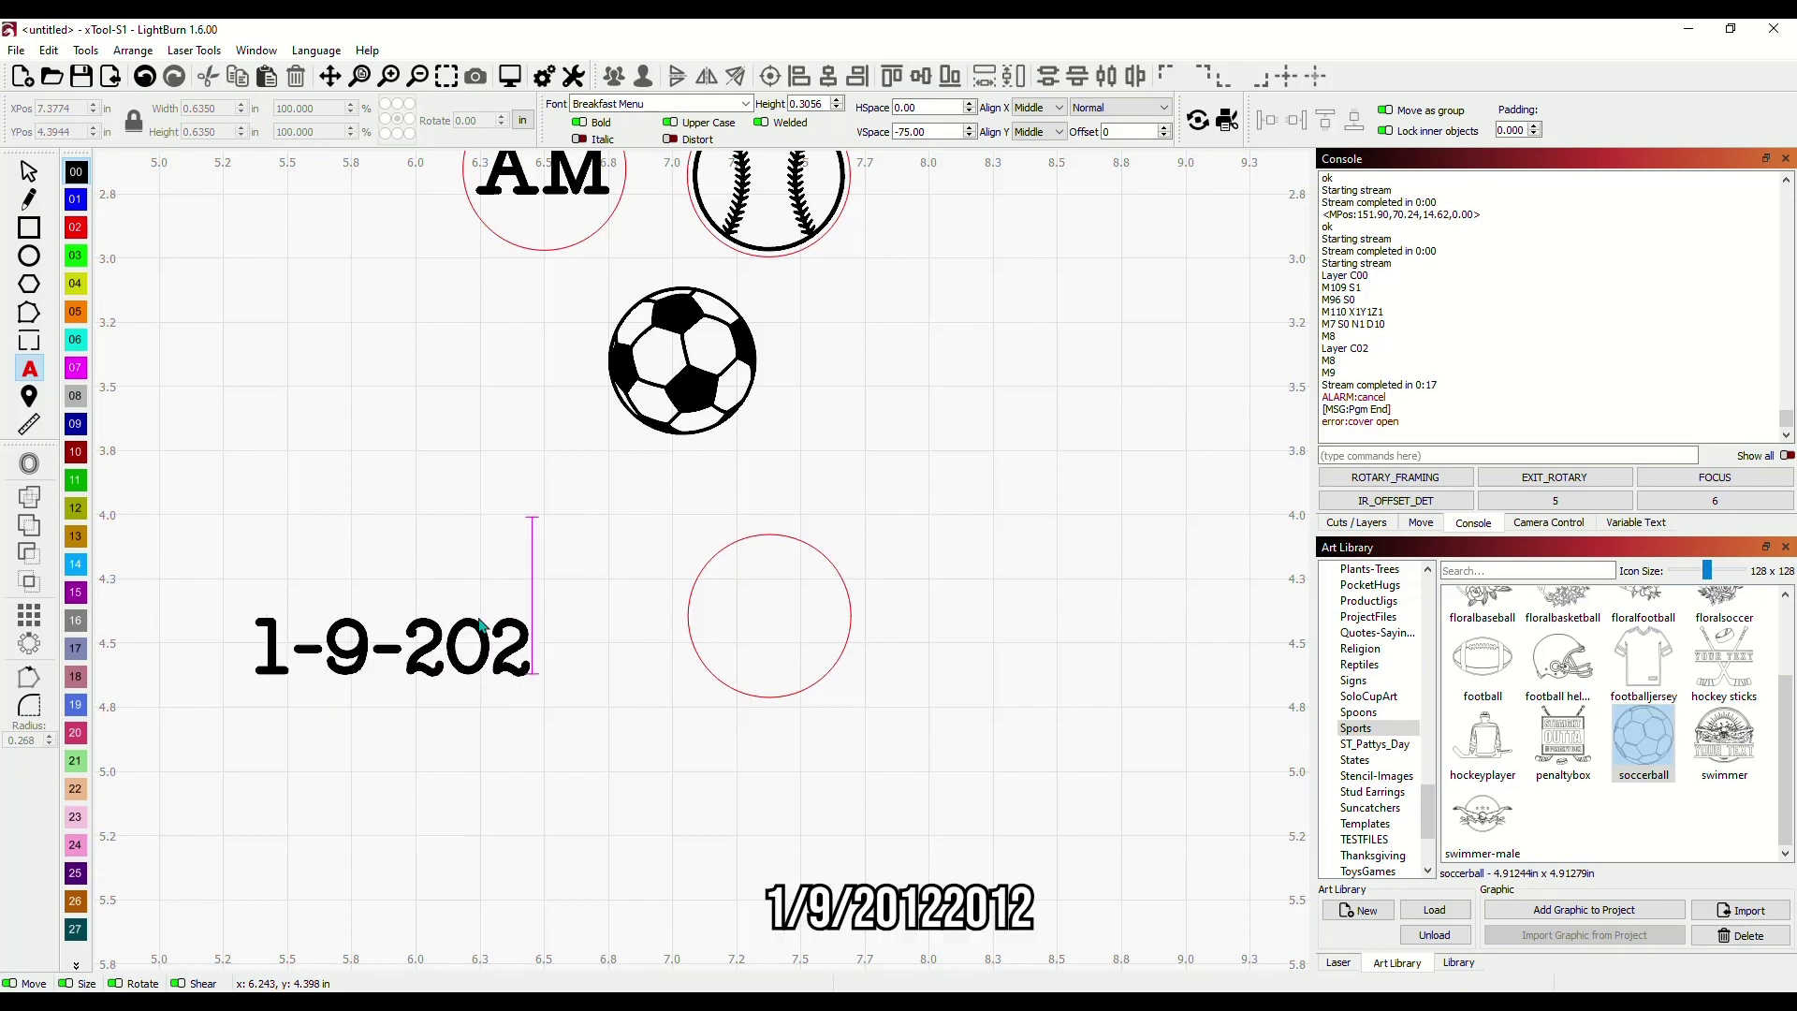
key(BackSpace)
text(12)
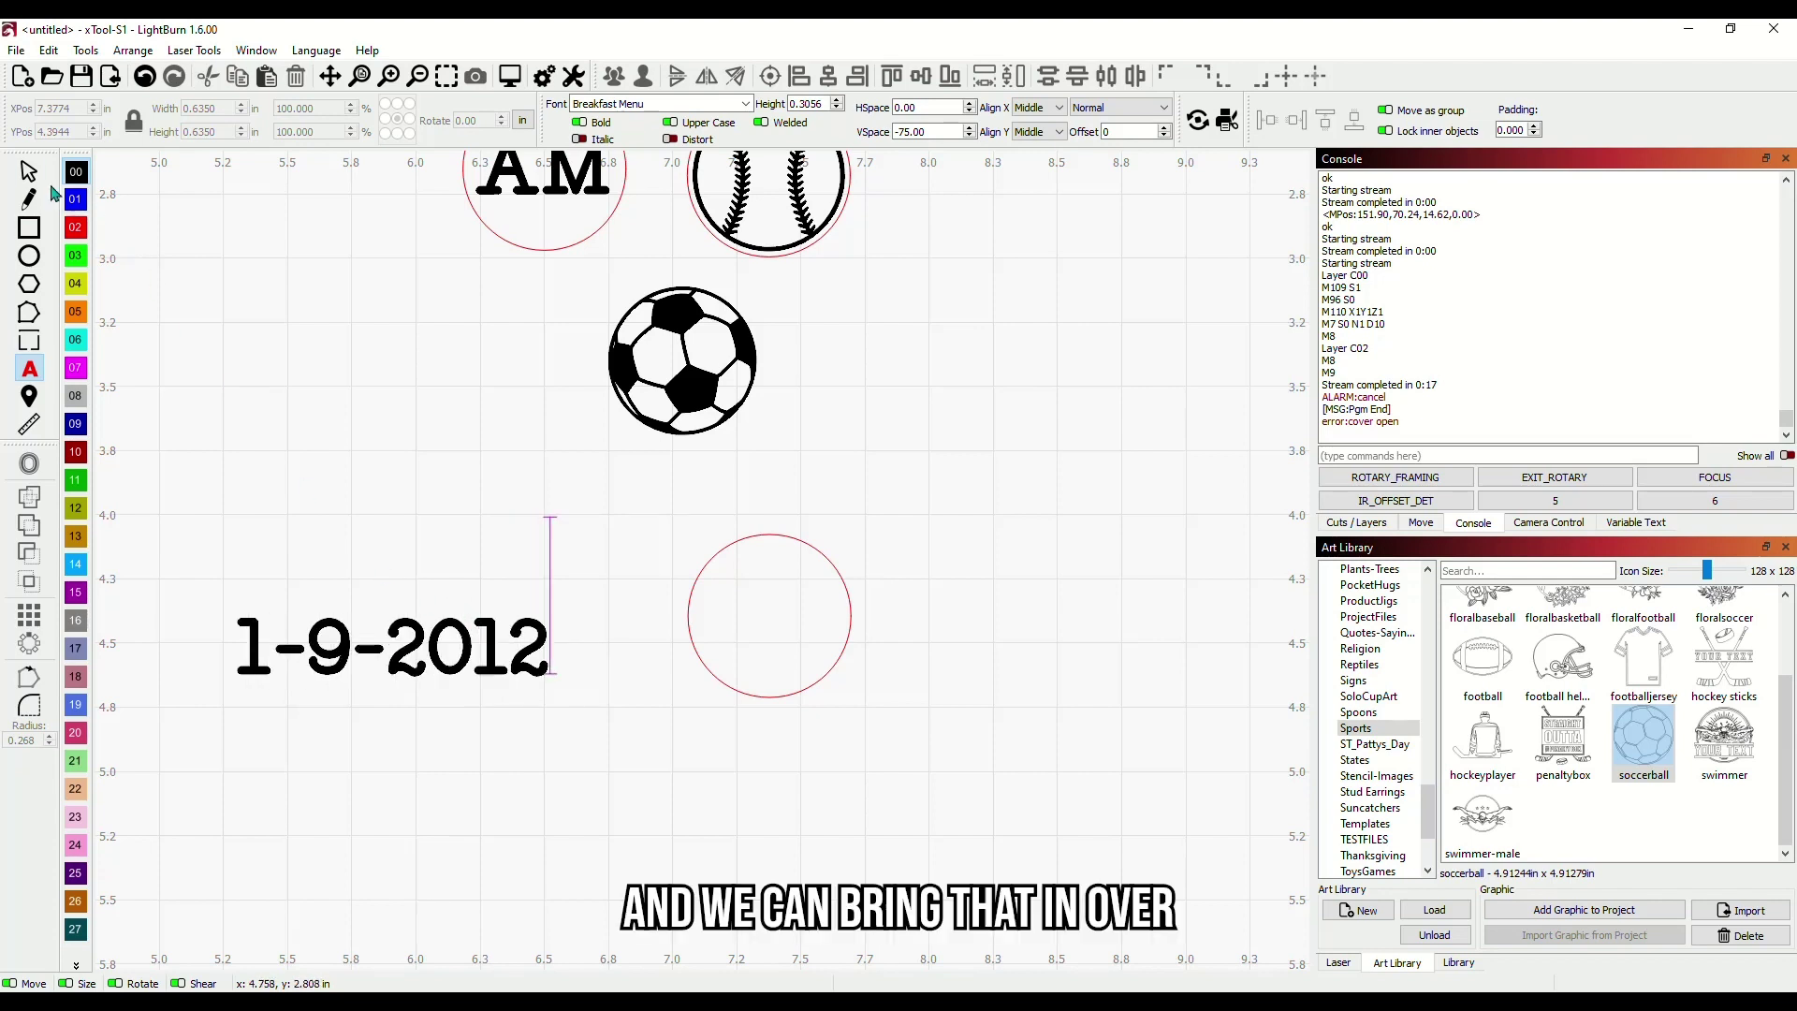
key(Escape)
Shrink the date text to about 0.754 in wide and move it over the upper part of the empty circle
drag(395, 643, 767, 596)
drag(932, 636, 816, 620)
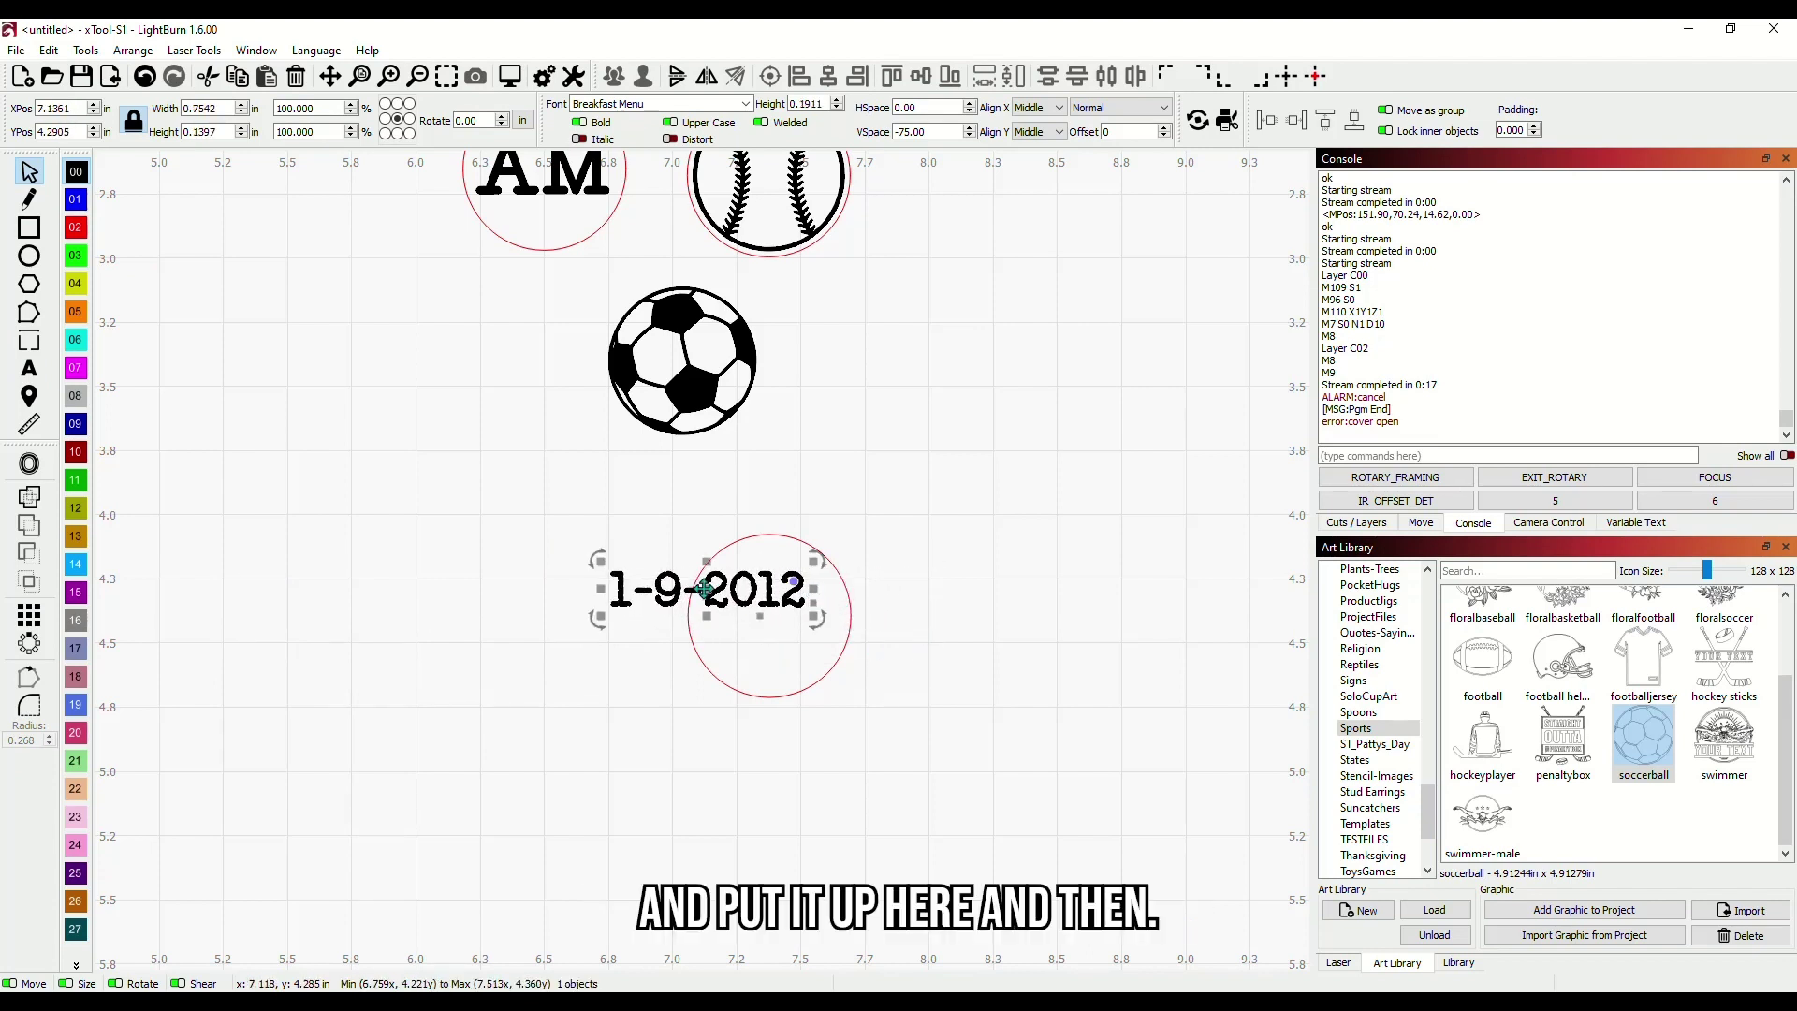
drag(717, 596, 757, 588)
click(773, 575)
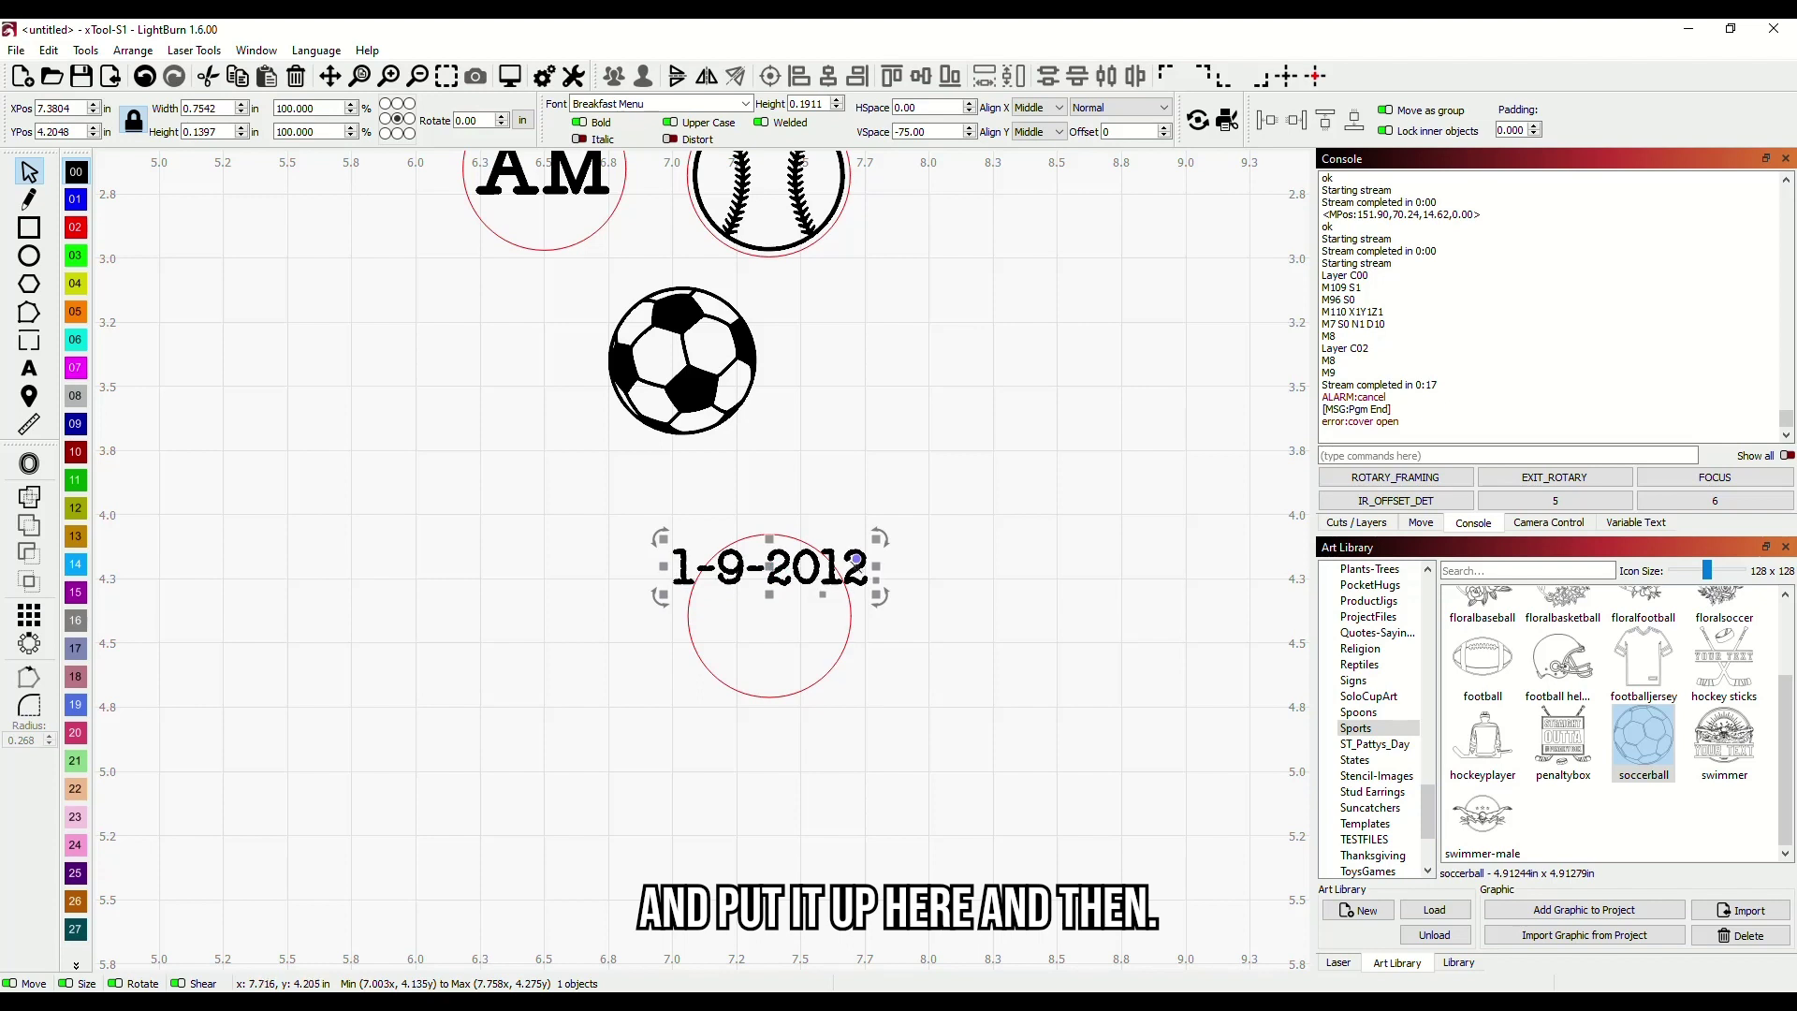
Bend the date text into an arch about 0.586 in wide that follows the inside of the circle's upper edge
drag(857, 560, 828, 650)
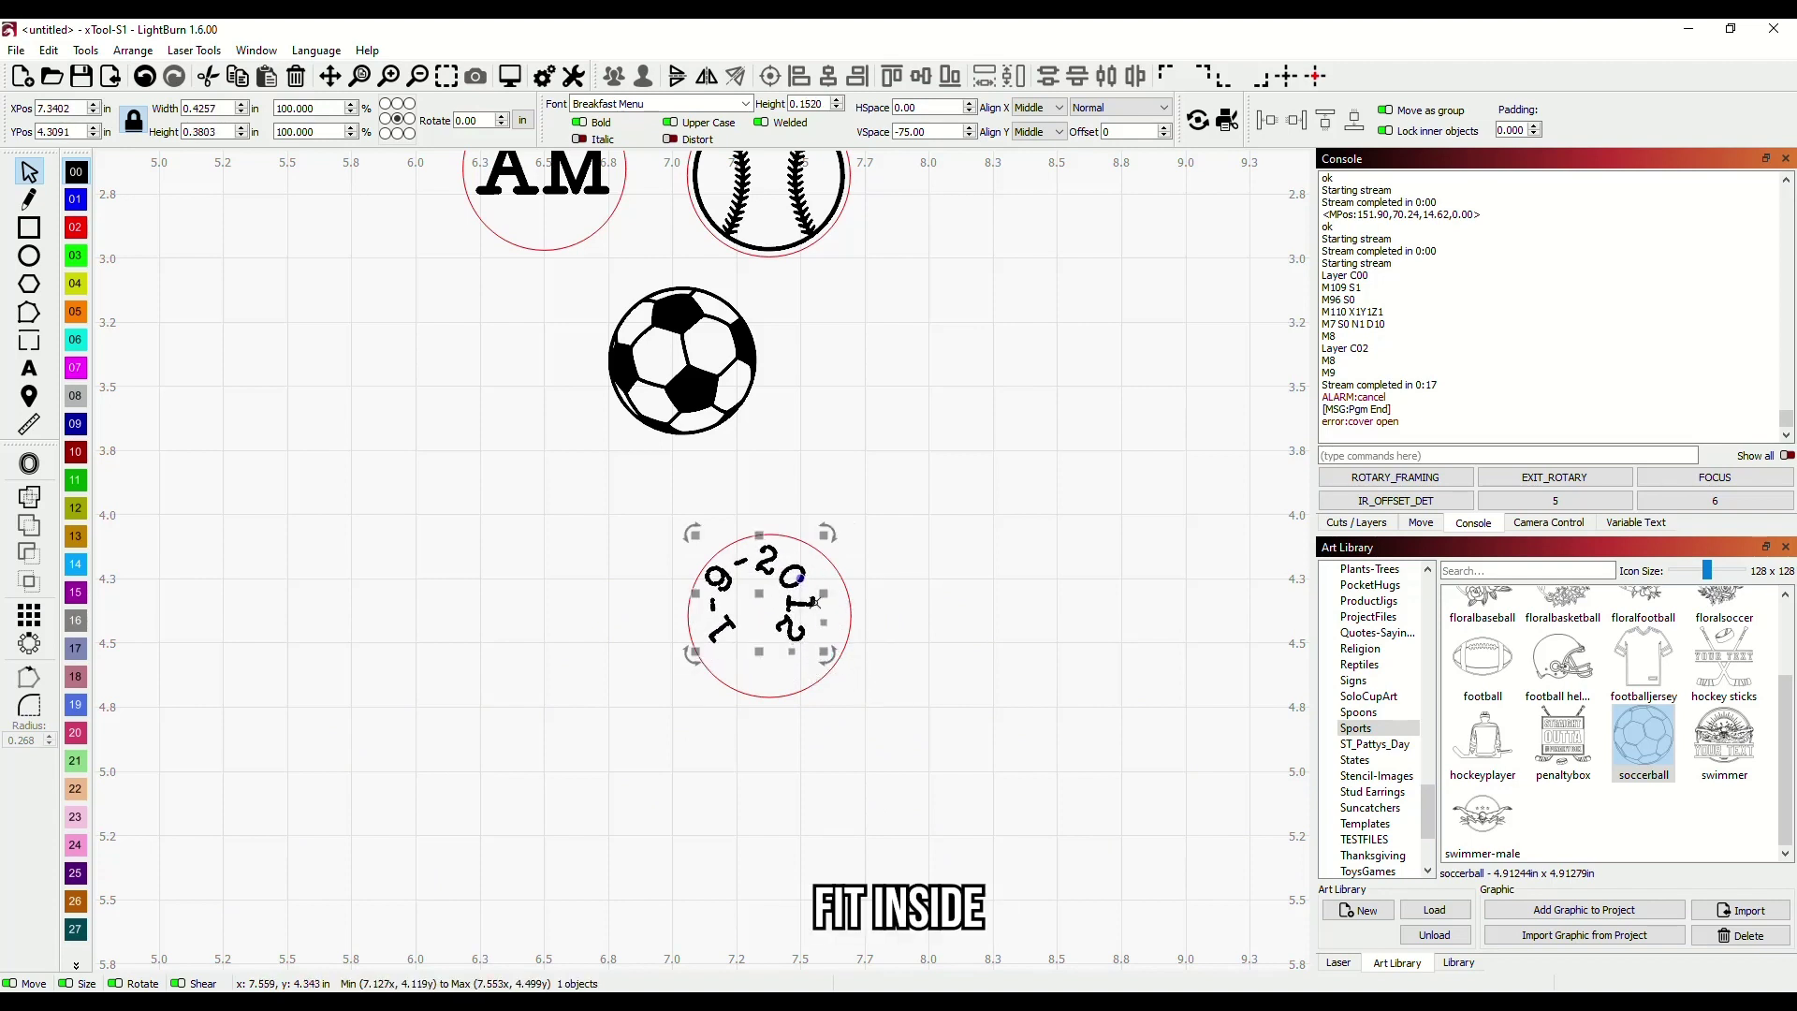
drag(810, 571, 774, 587)
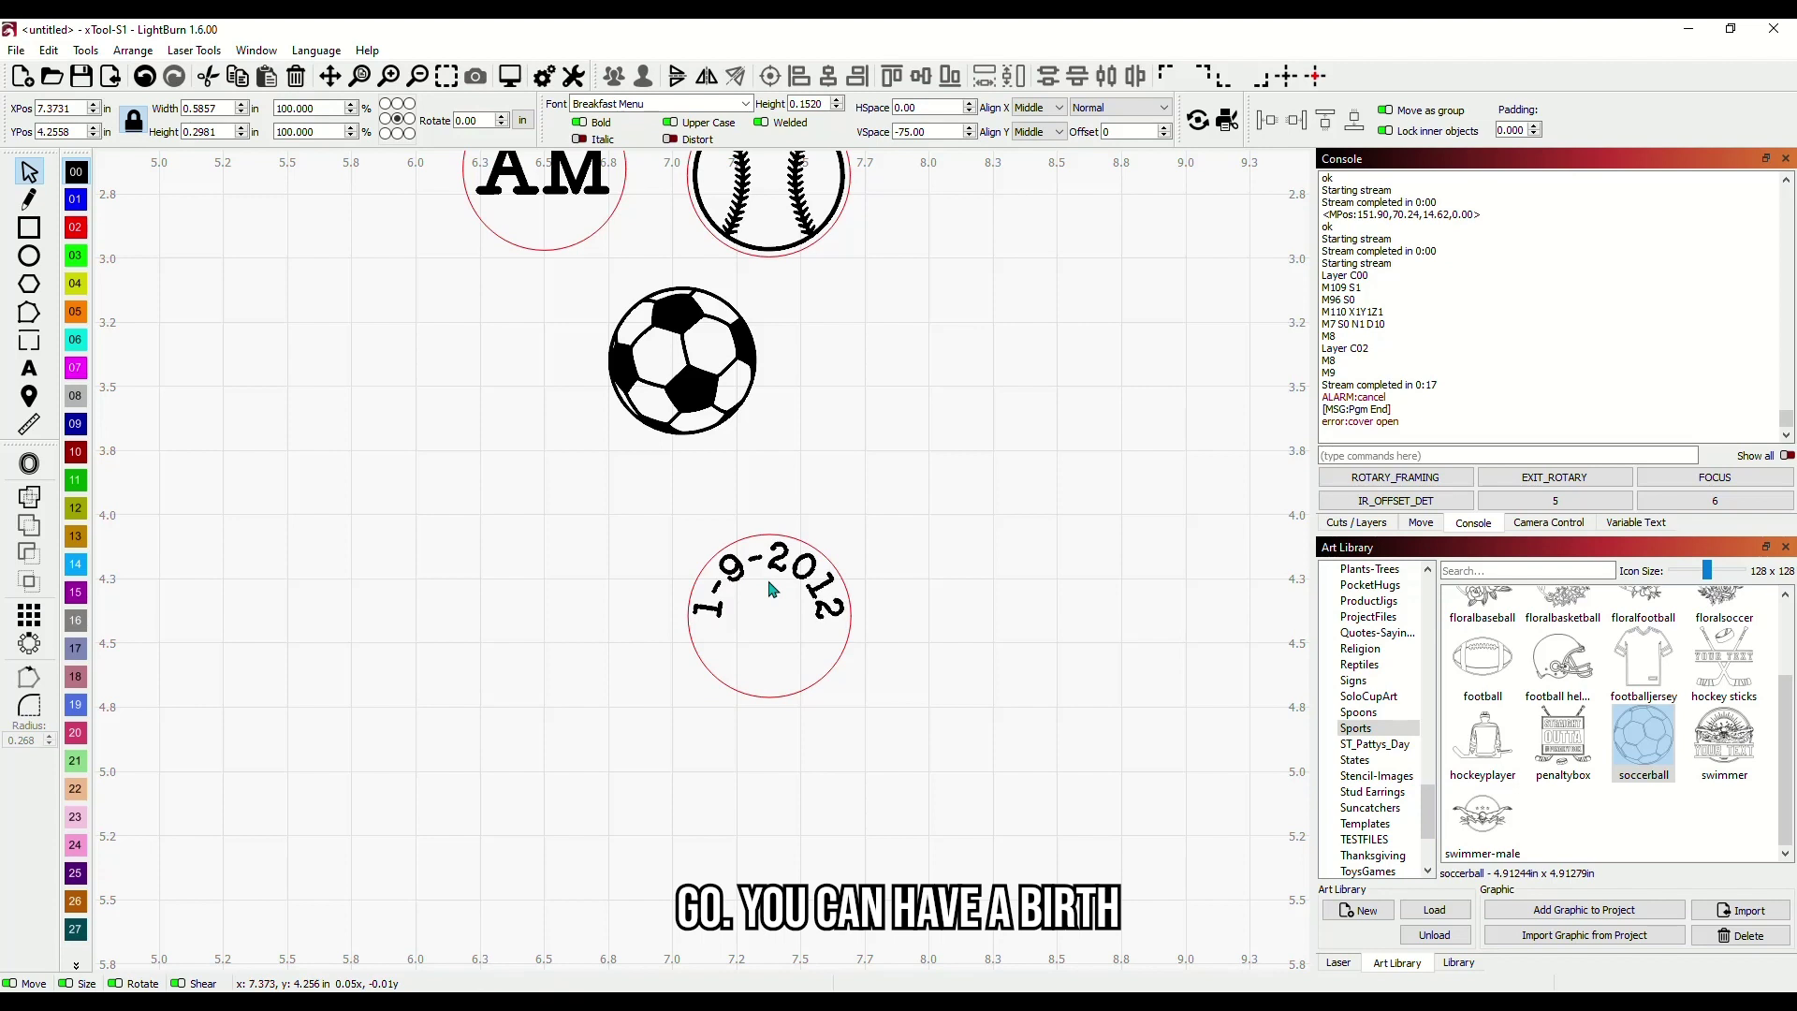
click(889, 634)
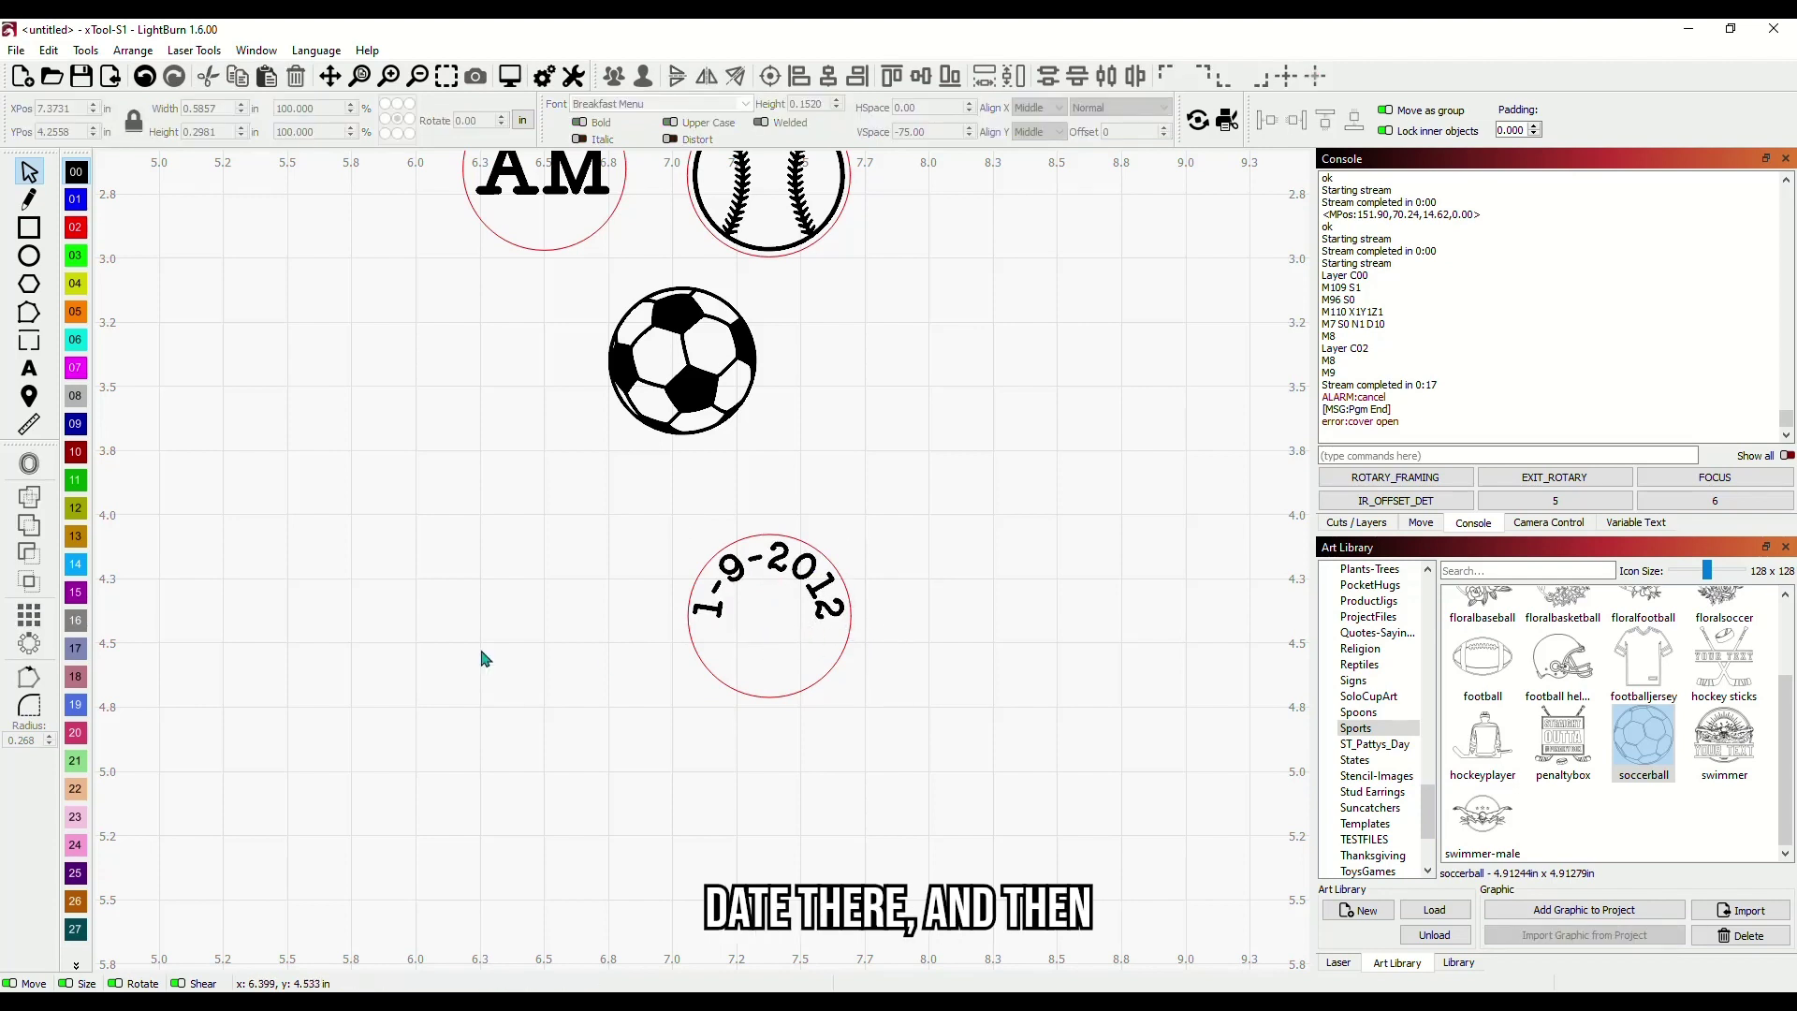
Add the text EMM and center it in the lower half of the date circle, at about X 7.37, Y 4.53 in
click(38, 373)
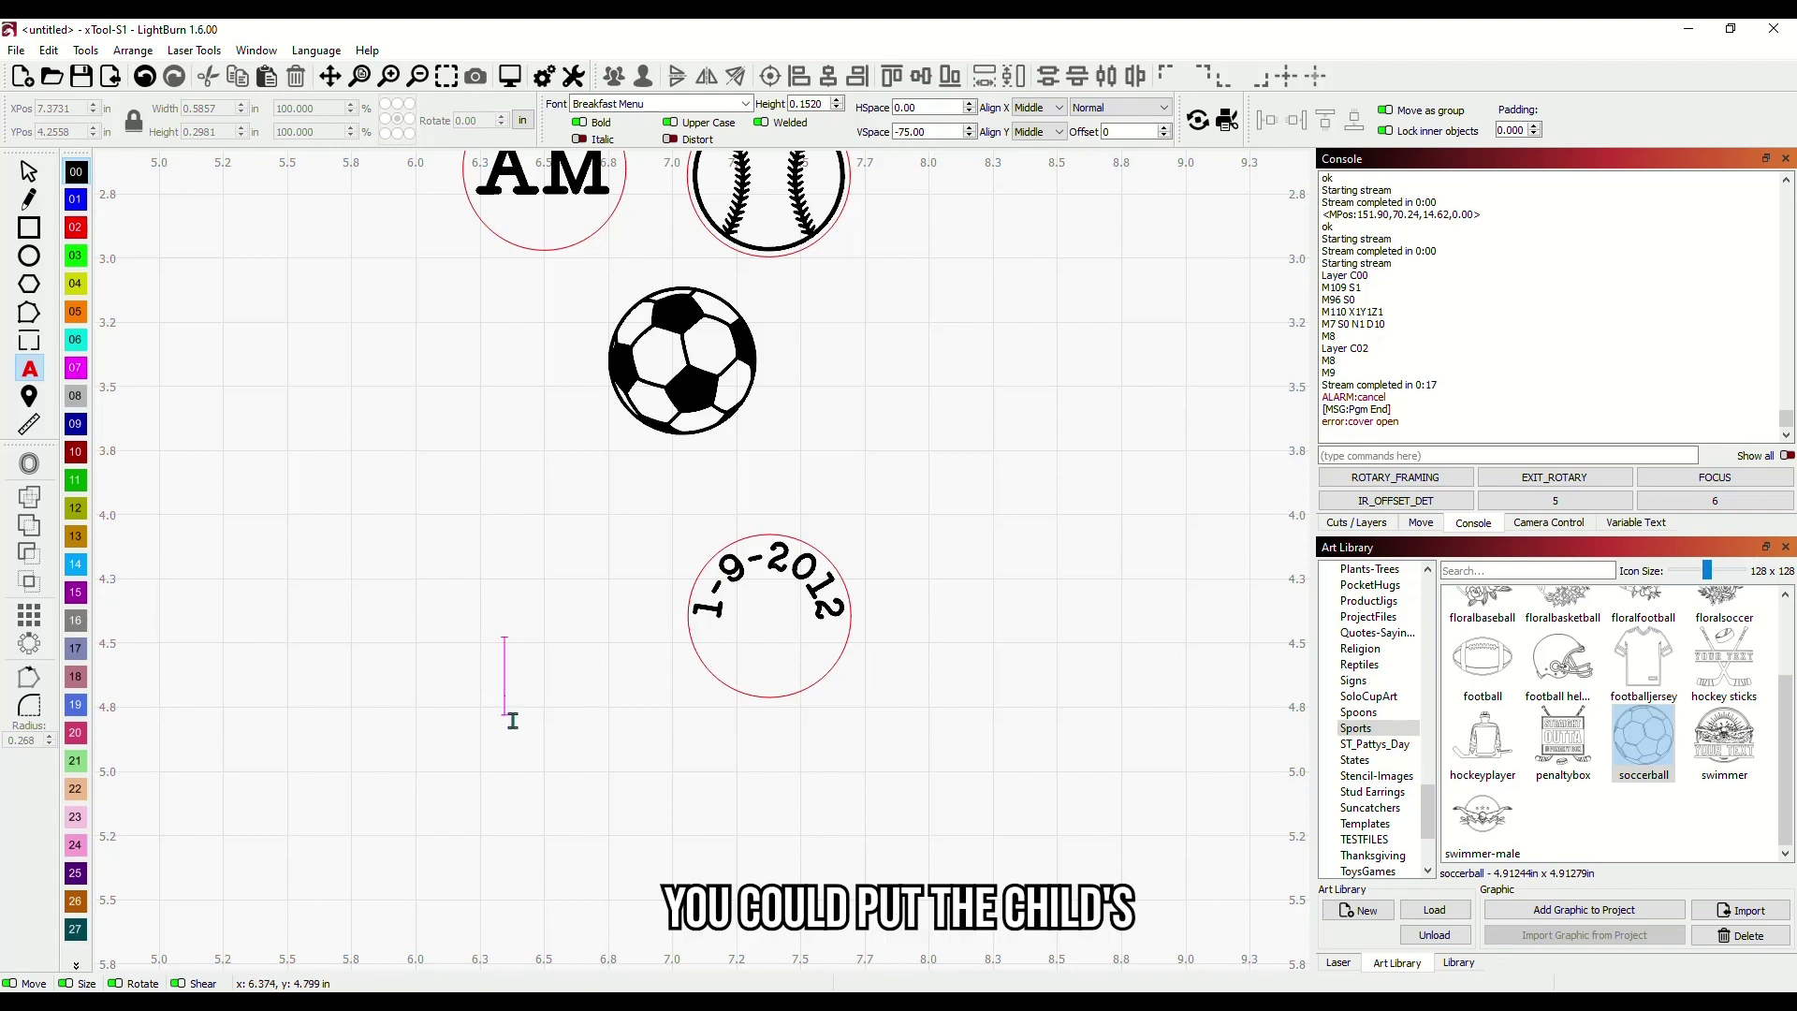
text(EMM)
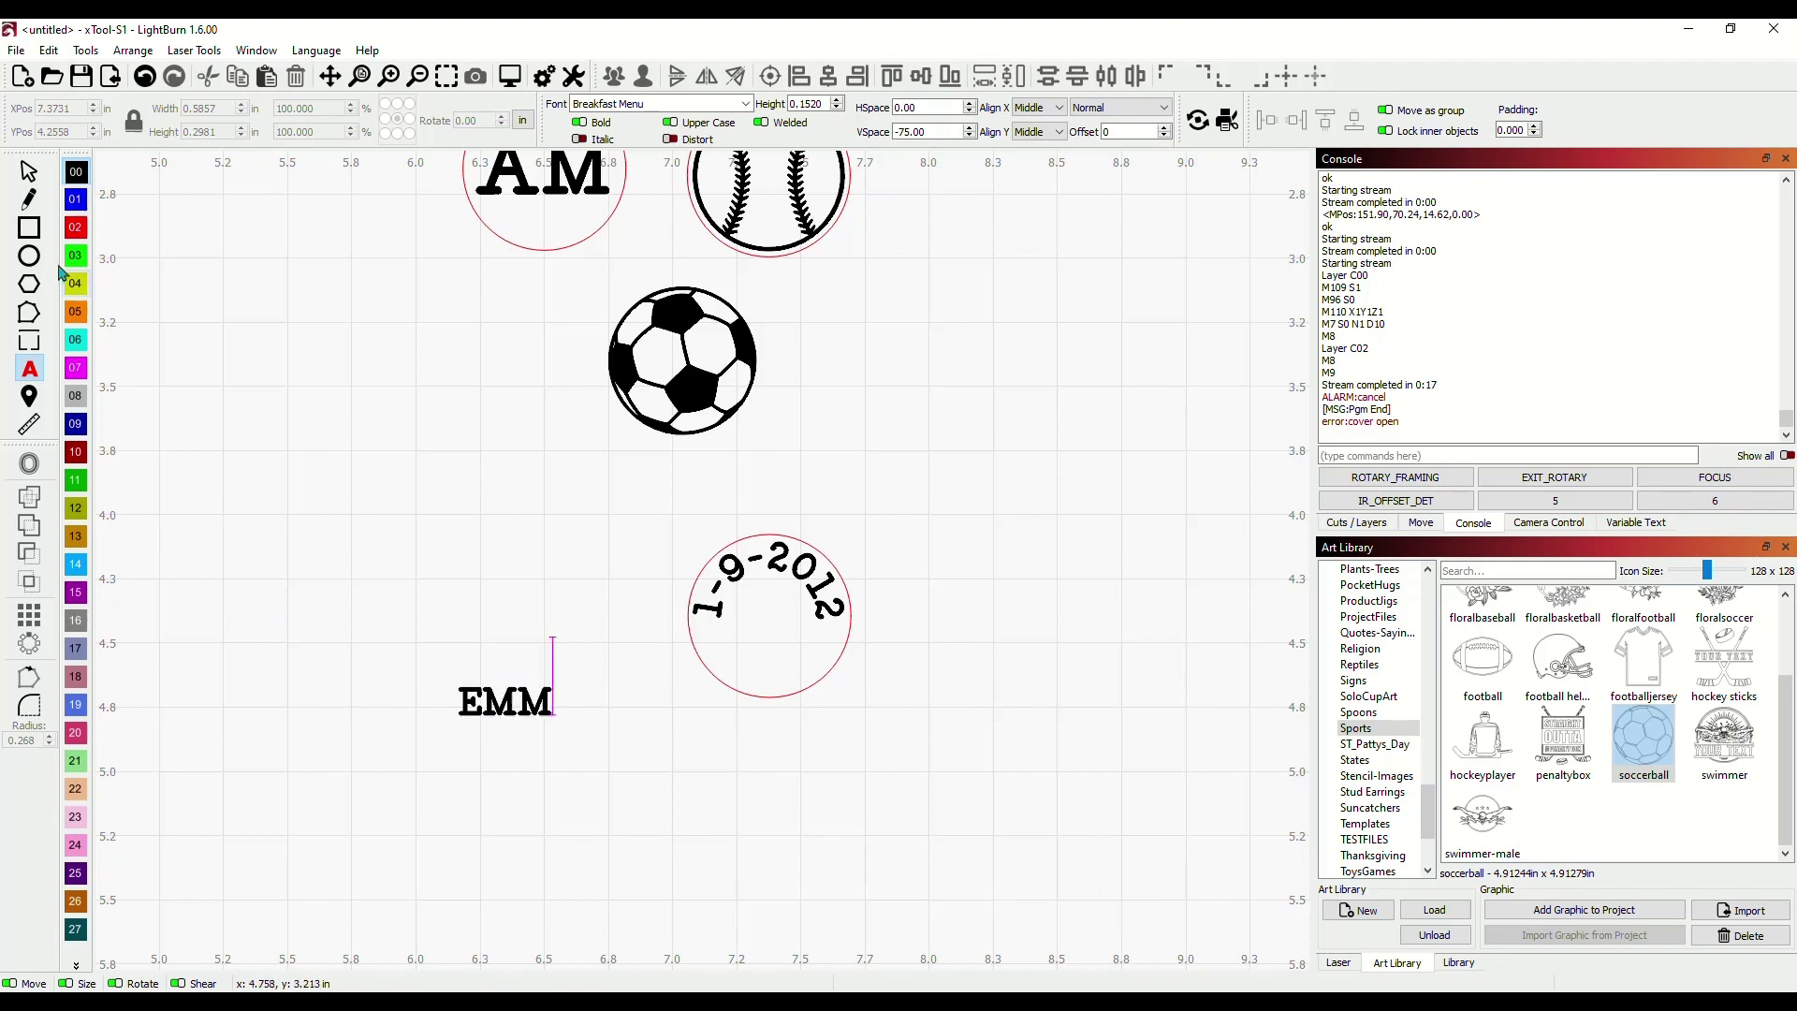
click(28, 172)
drag(560, 691, 770, 659)
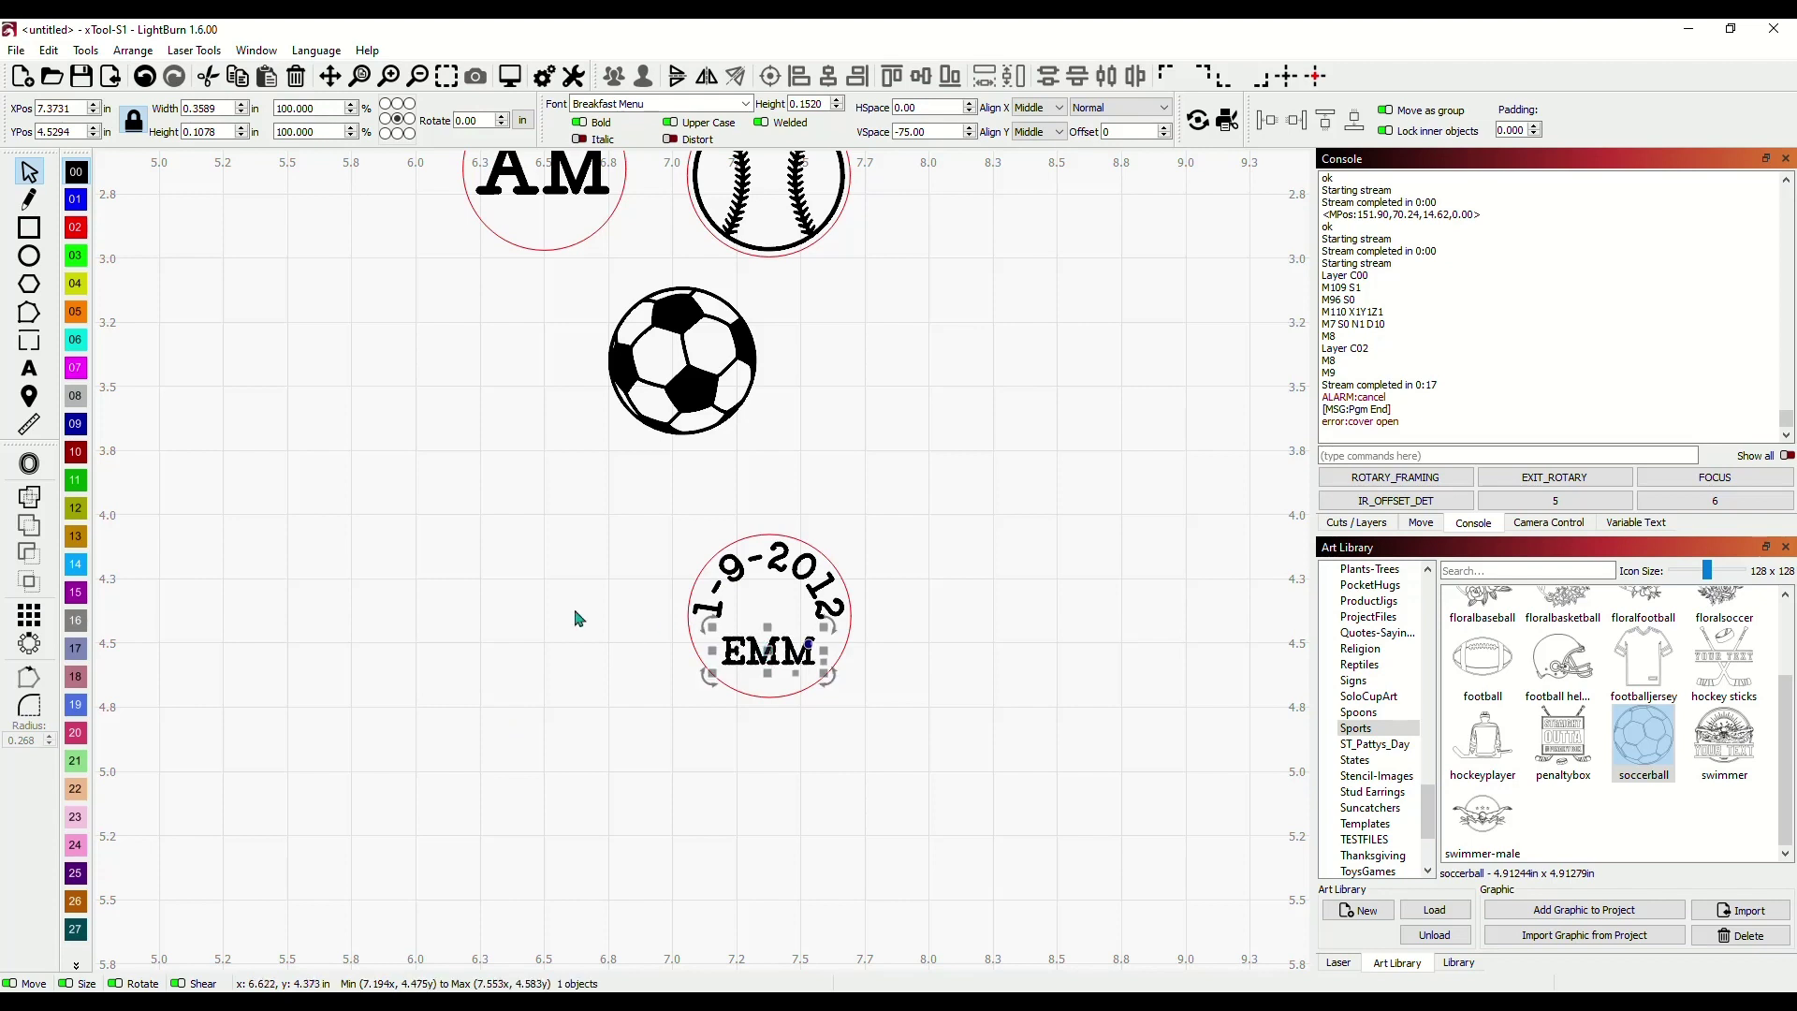
click(969, 736)
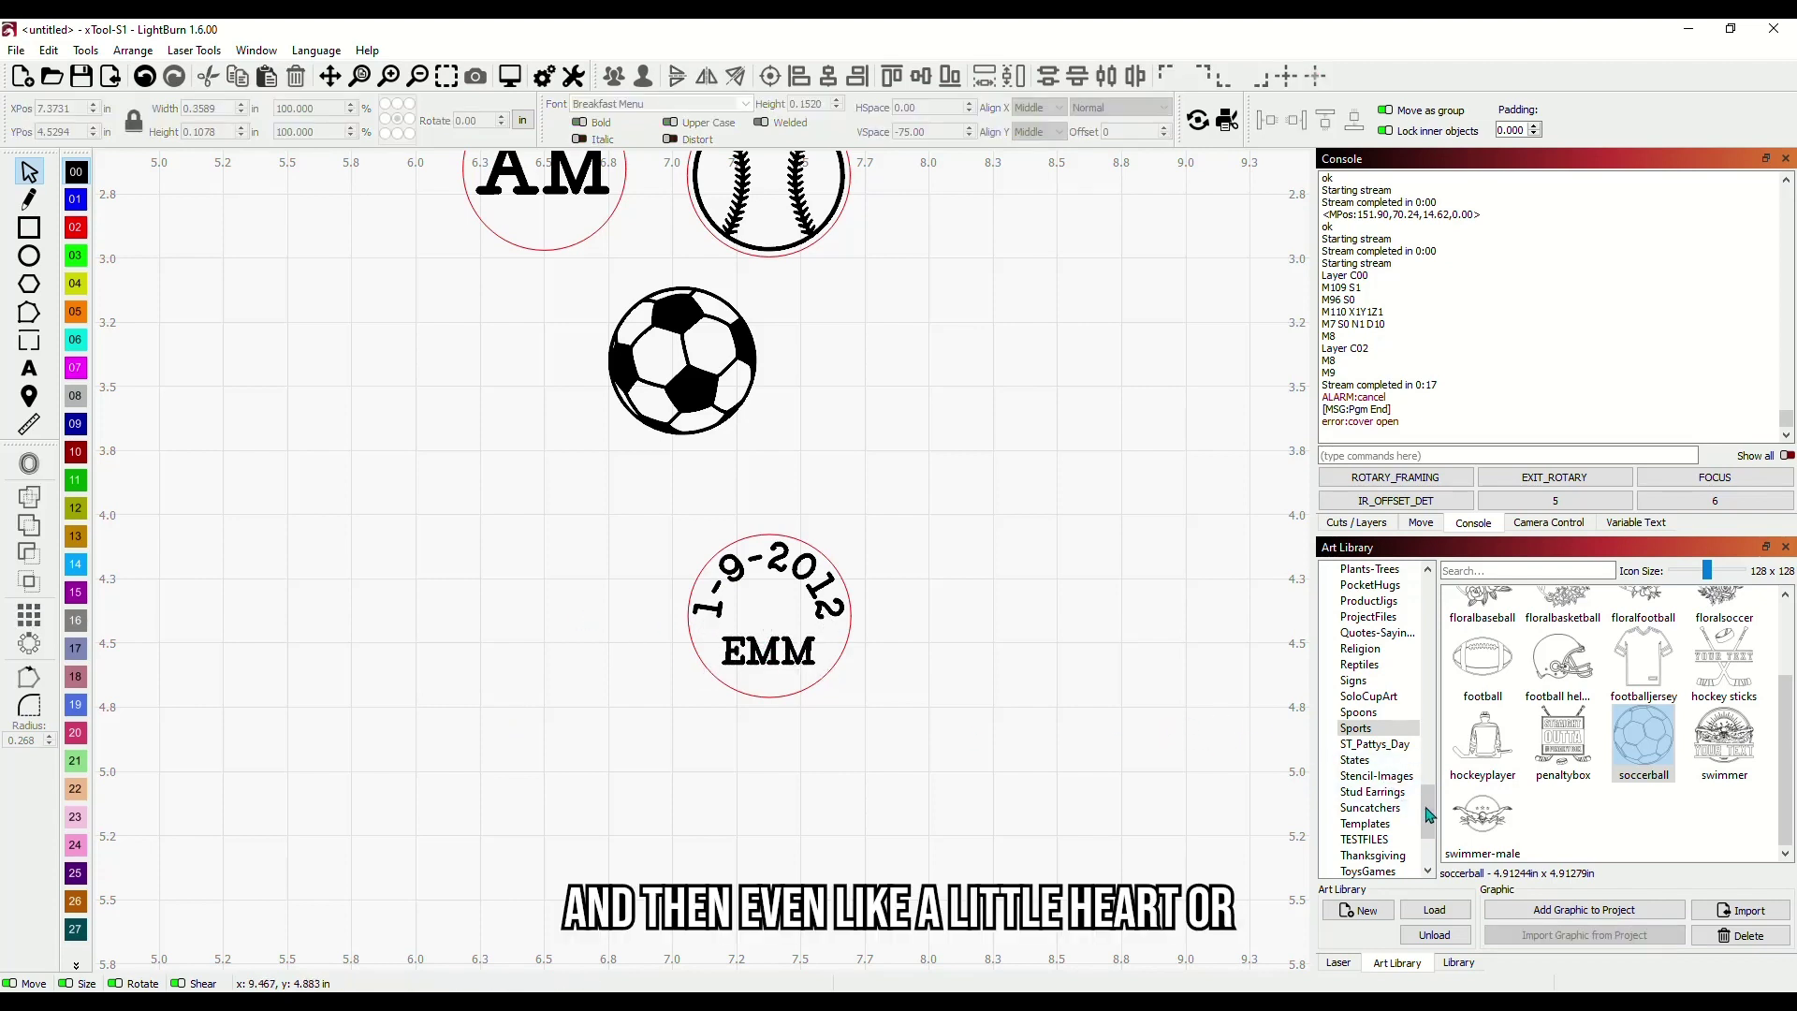
Add the Heart1 graphic from the ValentinesDay art library to the project
scroll(1374, 813, down, 3)
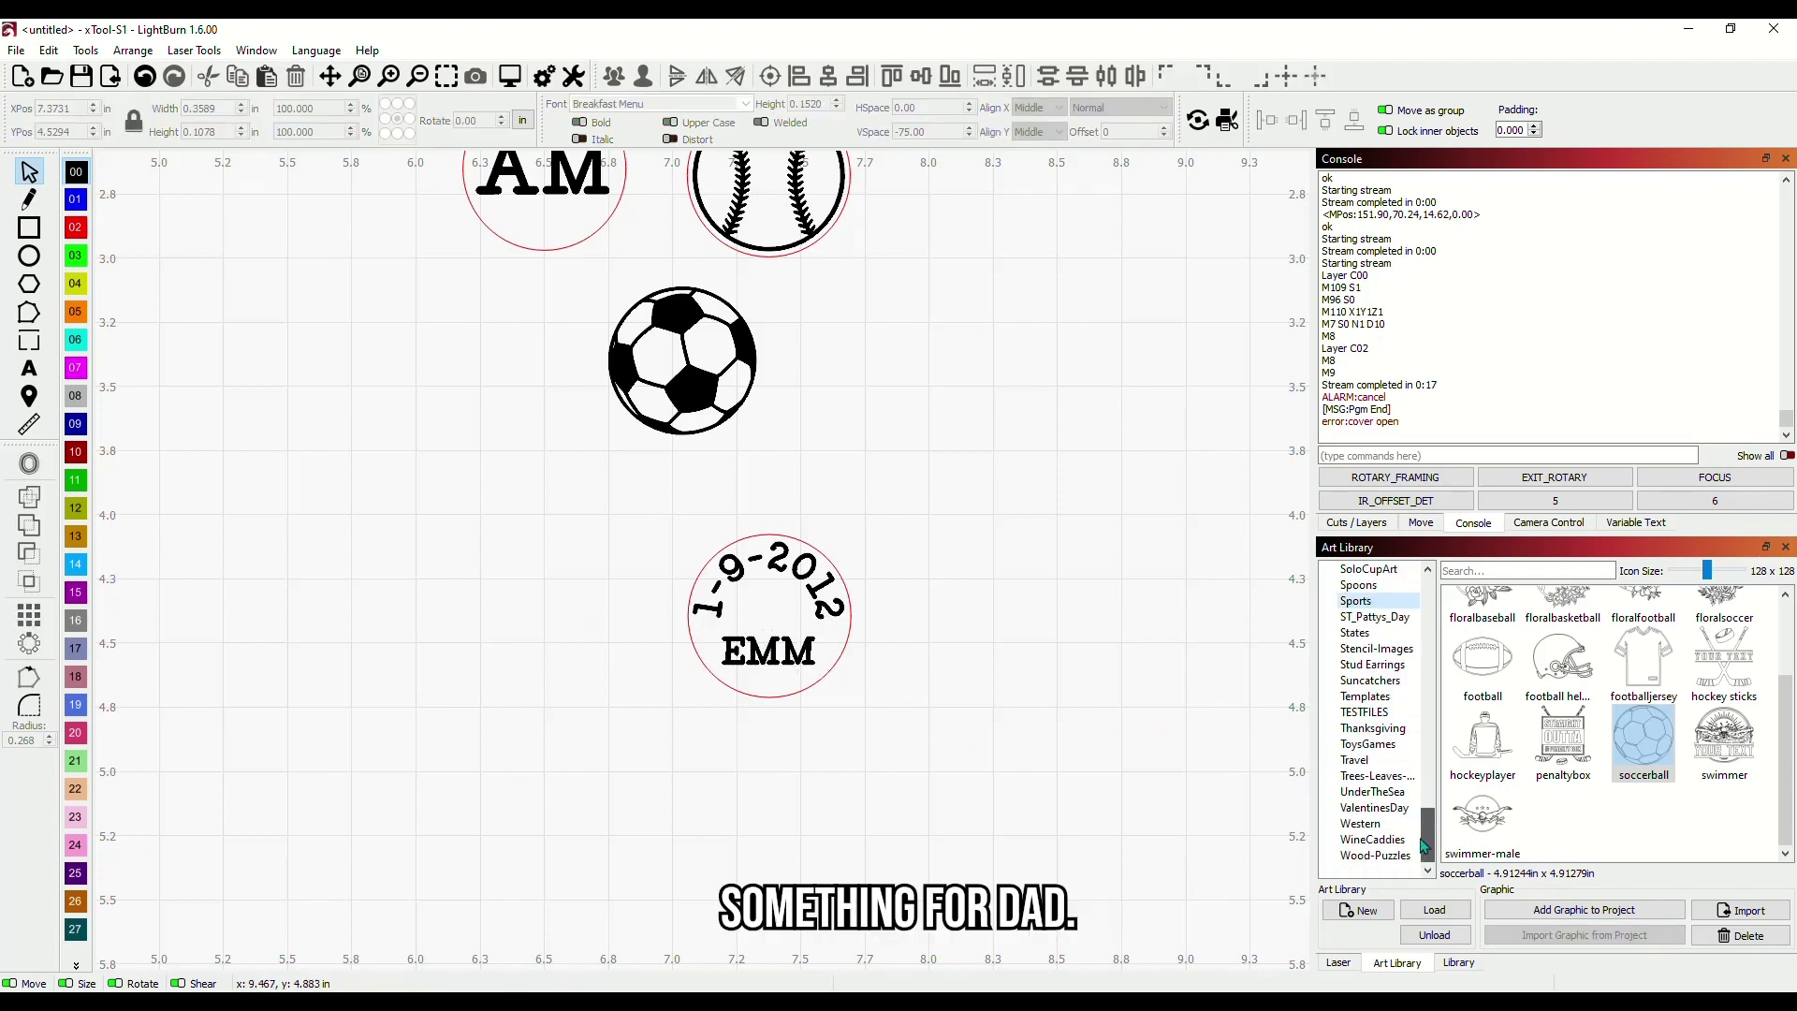
click(1372, 808)
scroll(1741, 722, down, 5)
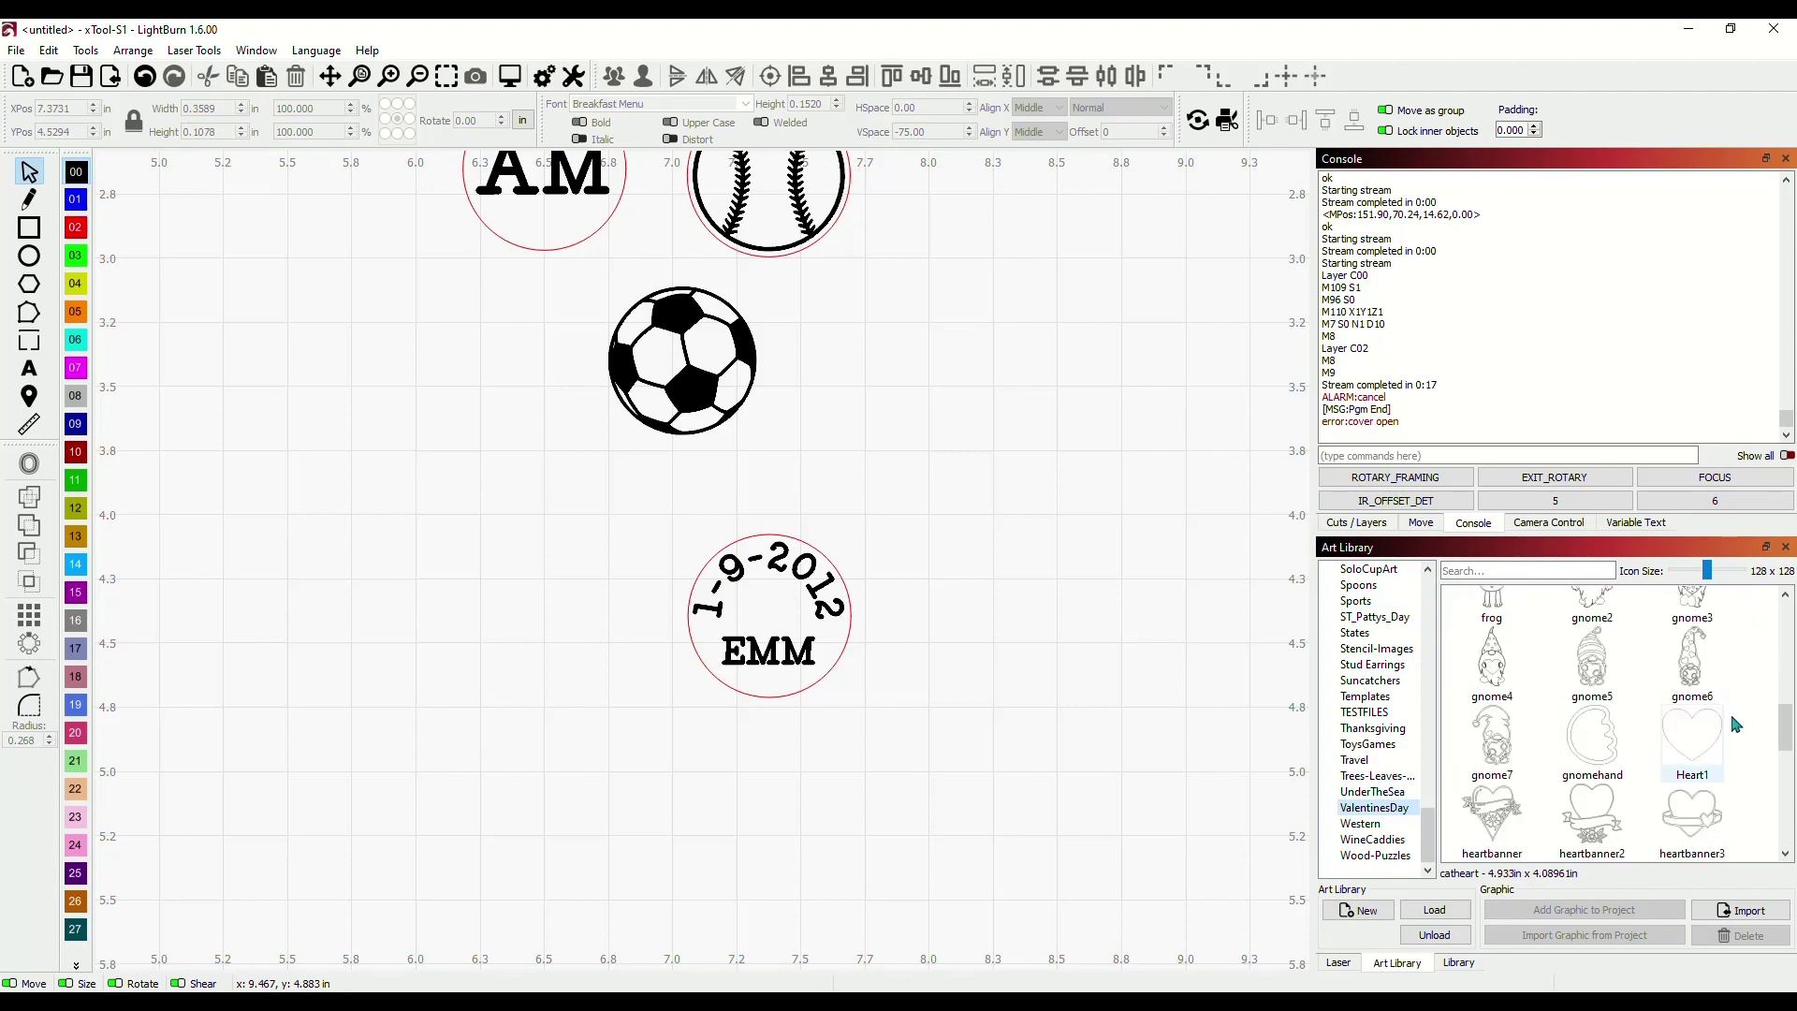
double_click(1694, 735)
Shrink the heart to about 0.263 in wide and leave it just below the date circle
scroll(870, 499, down, 2)
scroll(871, 506, down, 2)
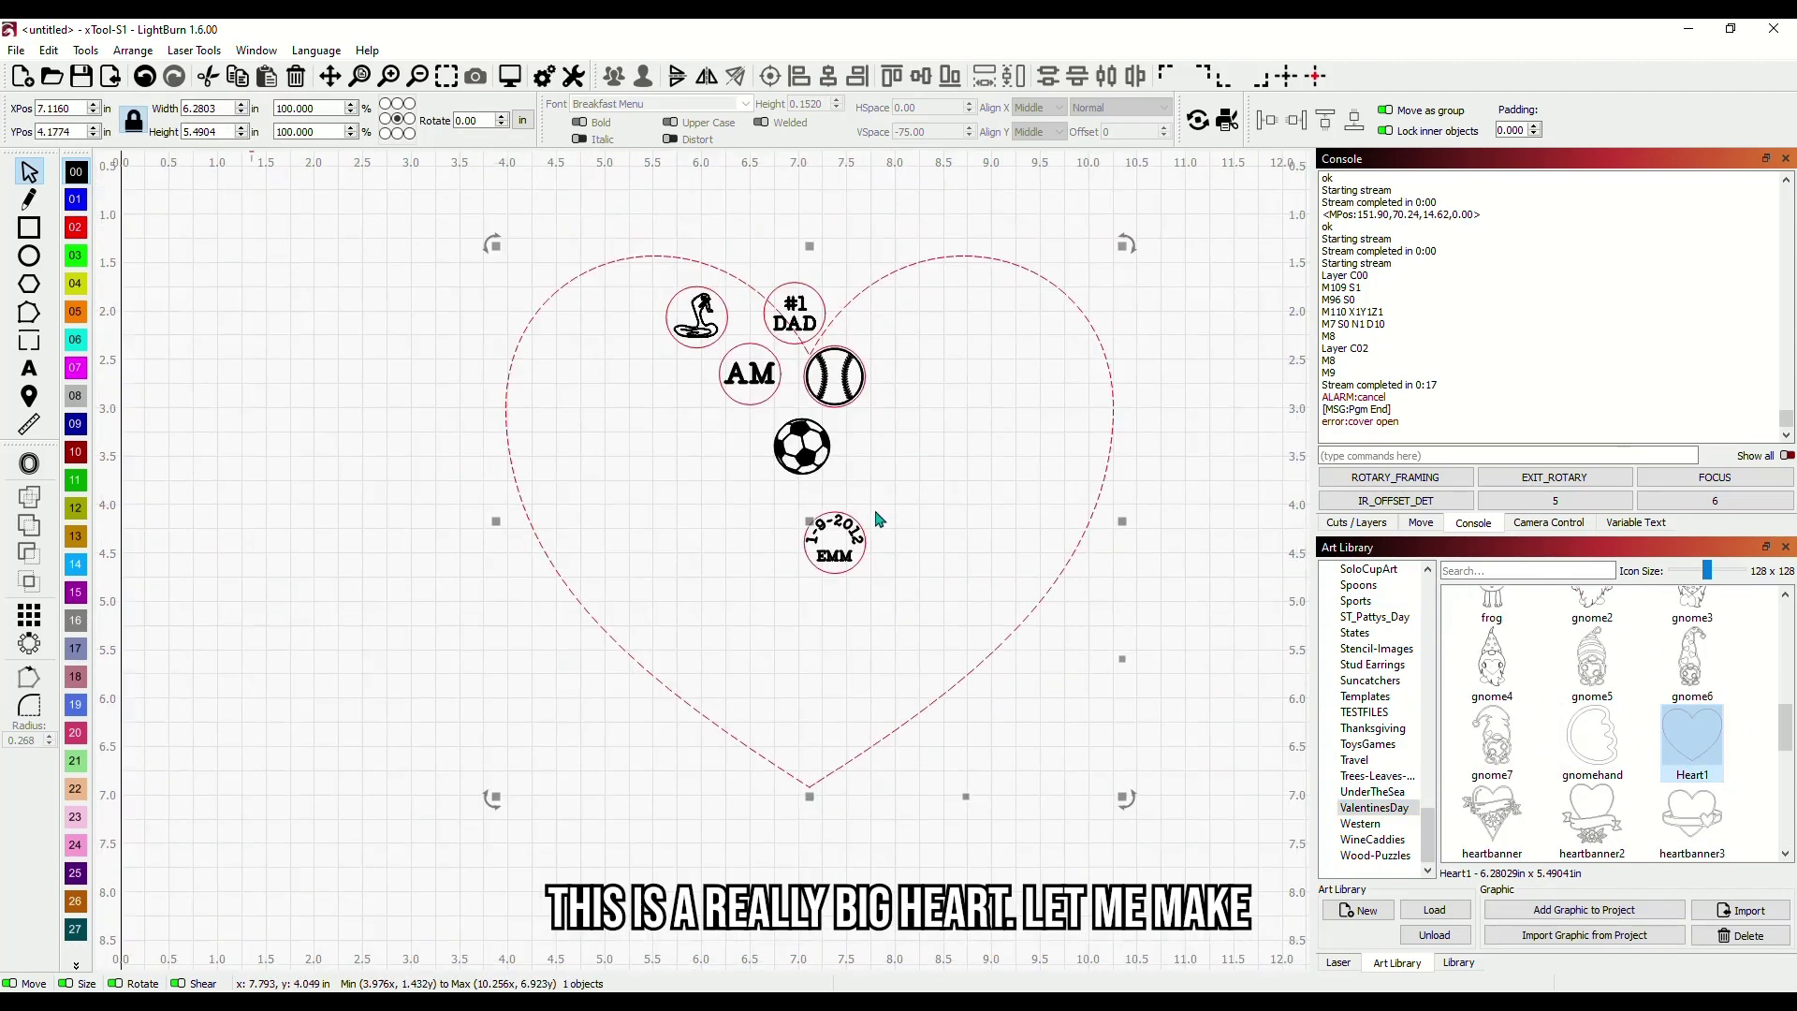
drag(1123, 245, 946, 569)
scroll(574, 754, up, 2)
scroll(1023, 554, up, 3)
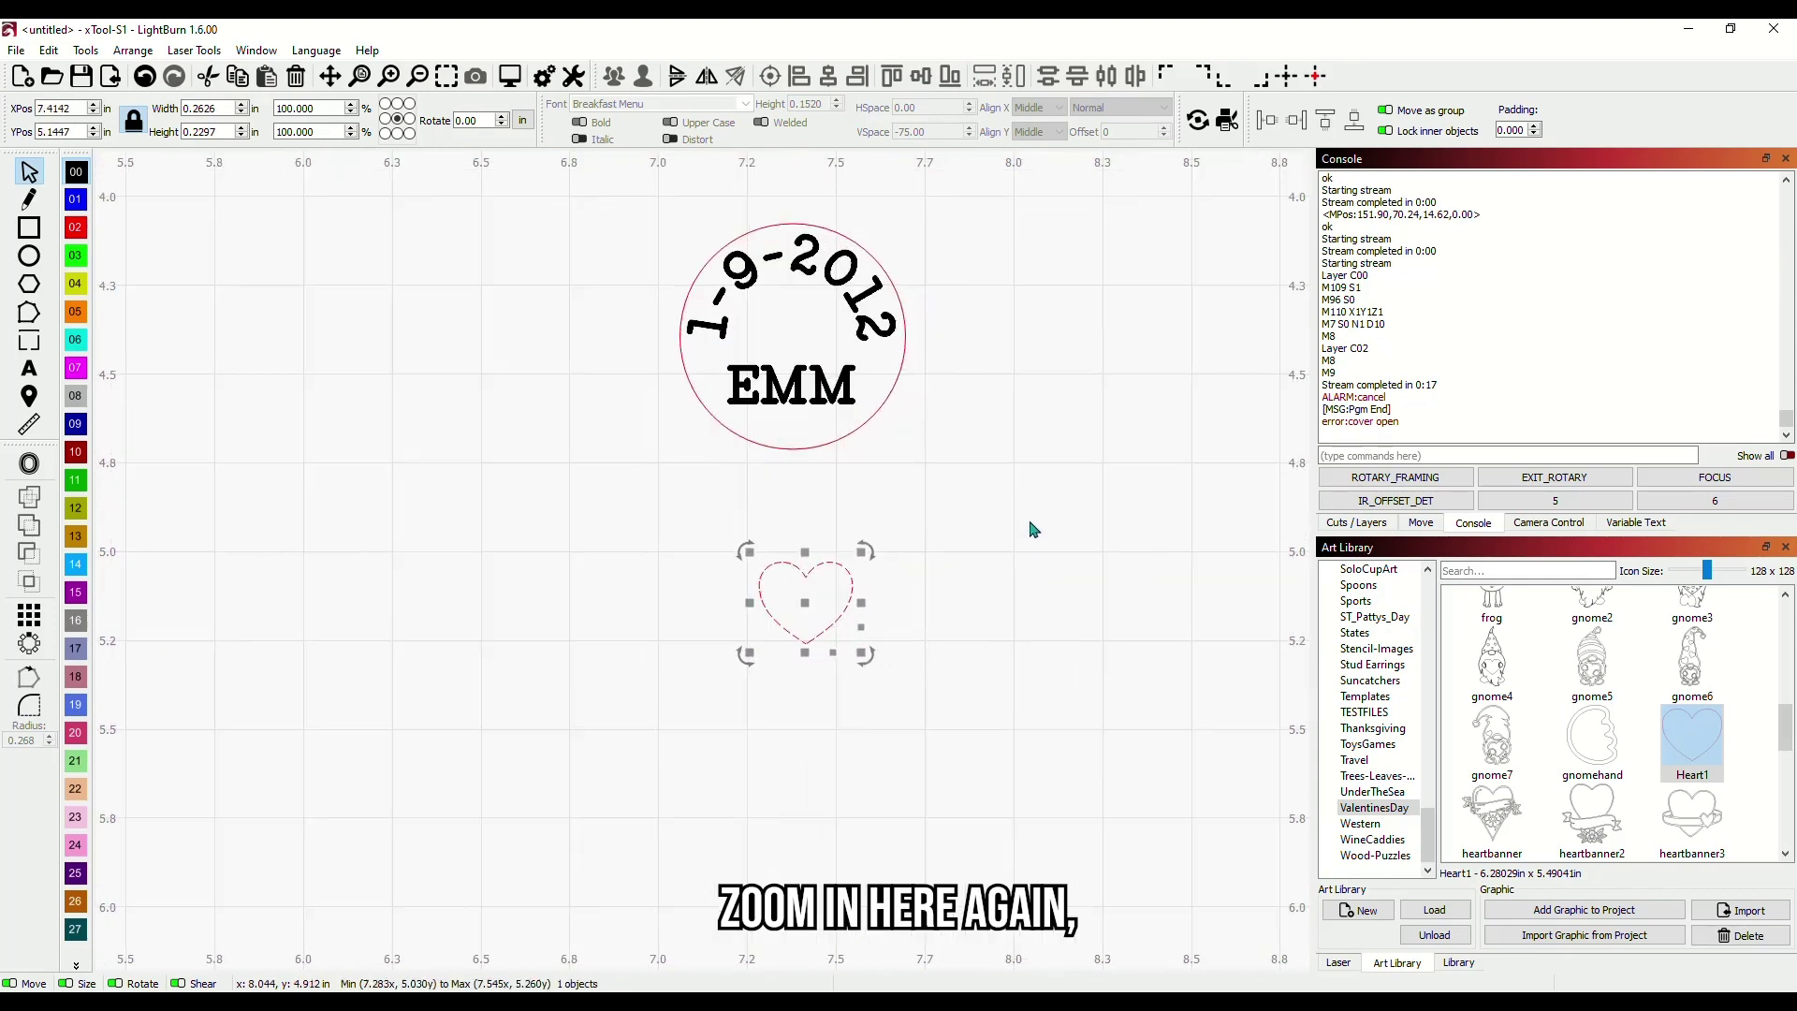
Fit the heart between the date and EMM at about 0.165 in wide and assign it to black layer 00
drag(809, 601, 797, 334)
click(77, 176)
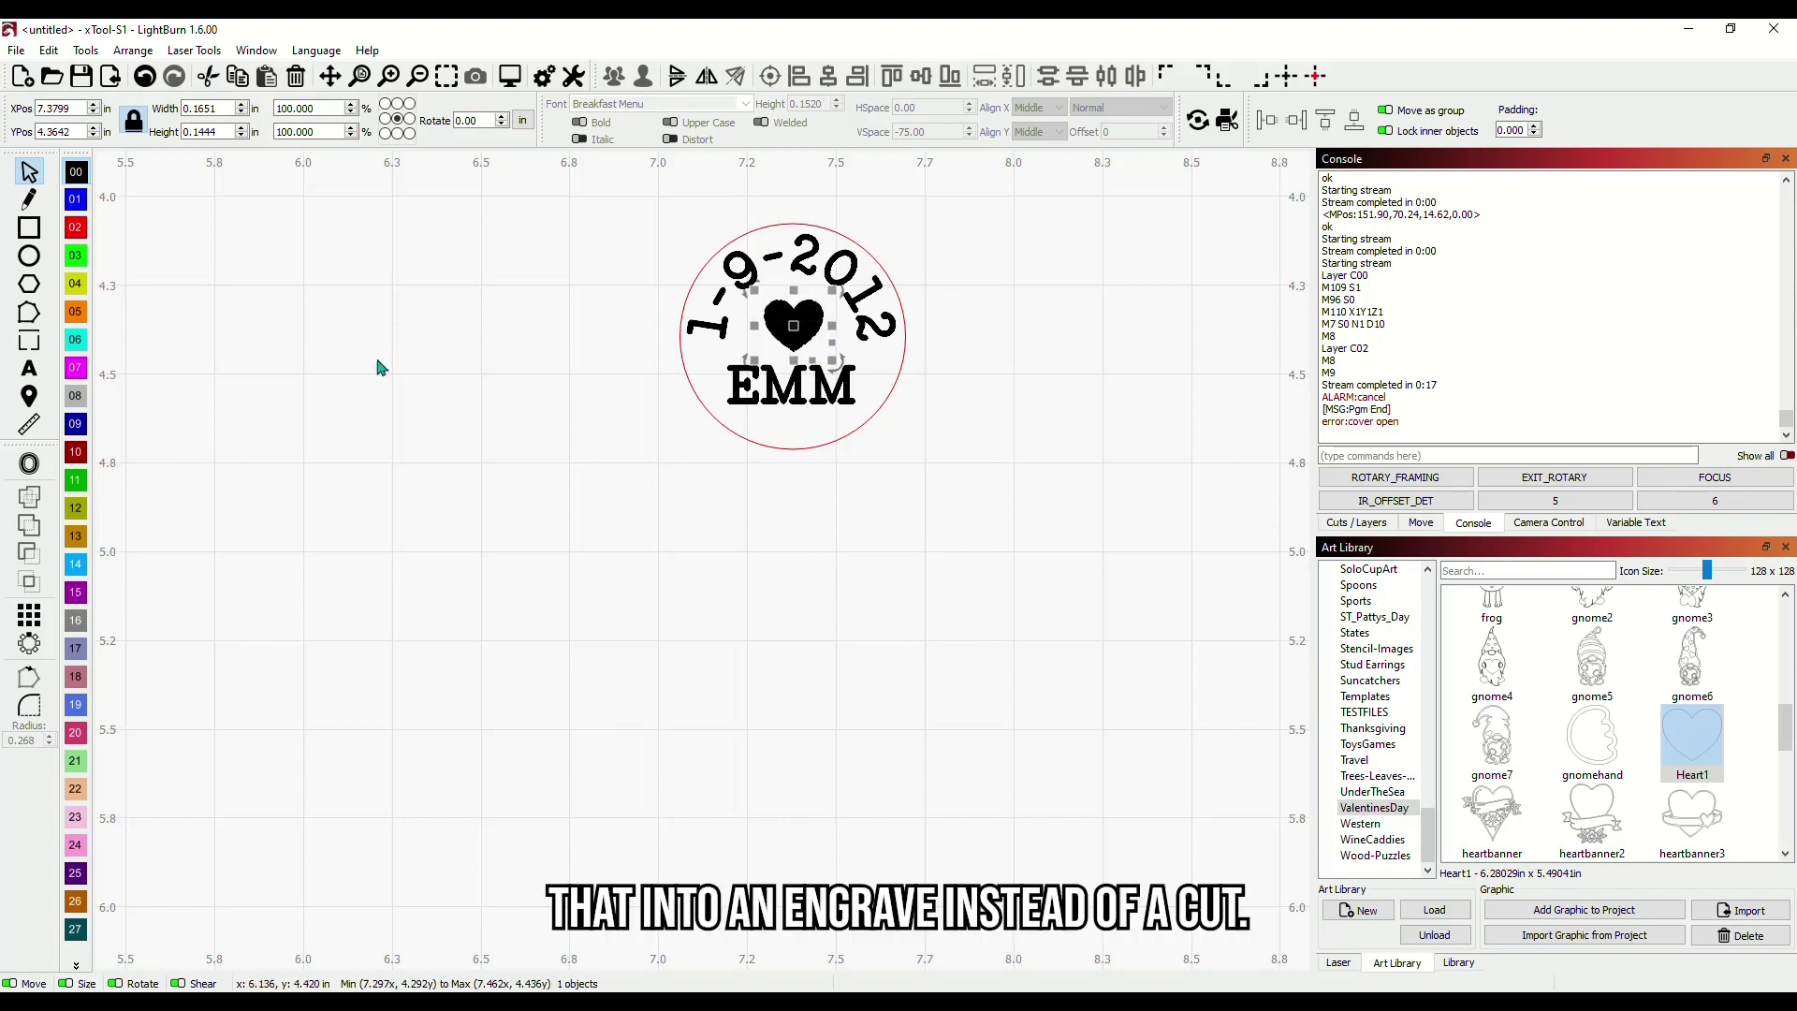
click(763, 542)
Move the date design with its circle to the left of the snake drawing and the soccer ball to the right of #1 DAD
scroll(971, 433, up, 1)
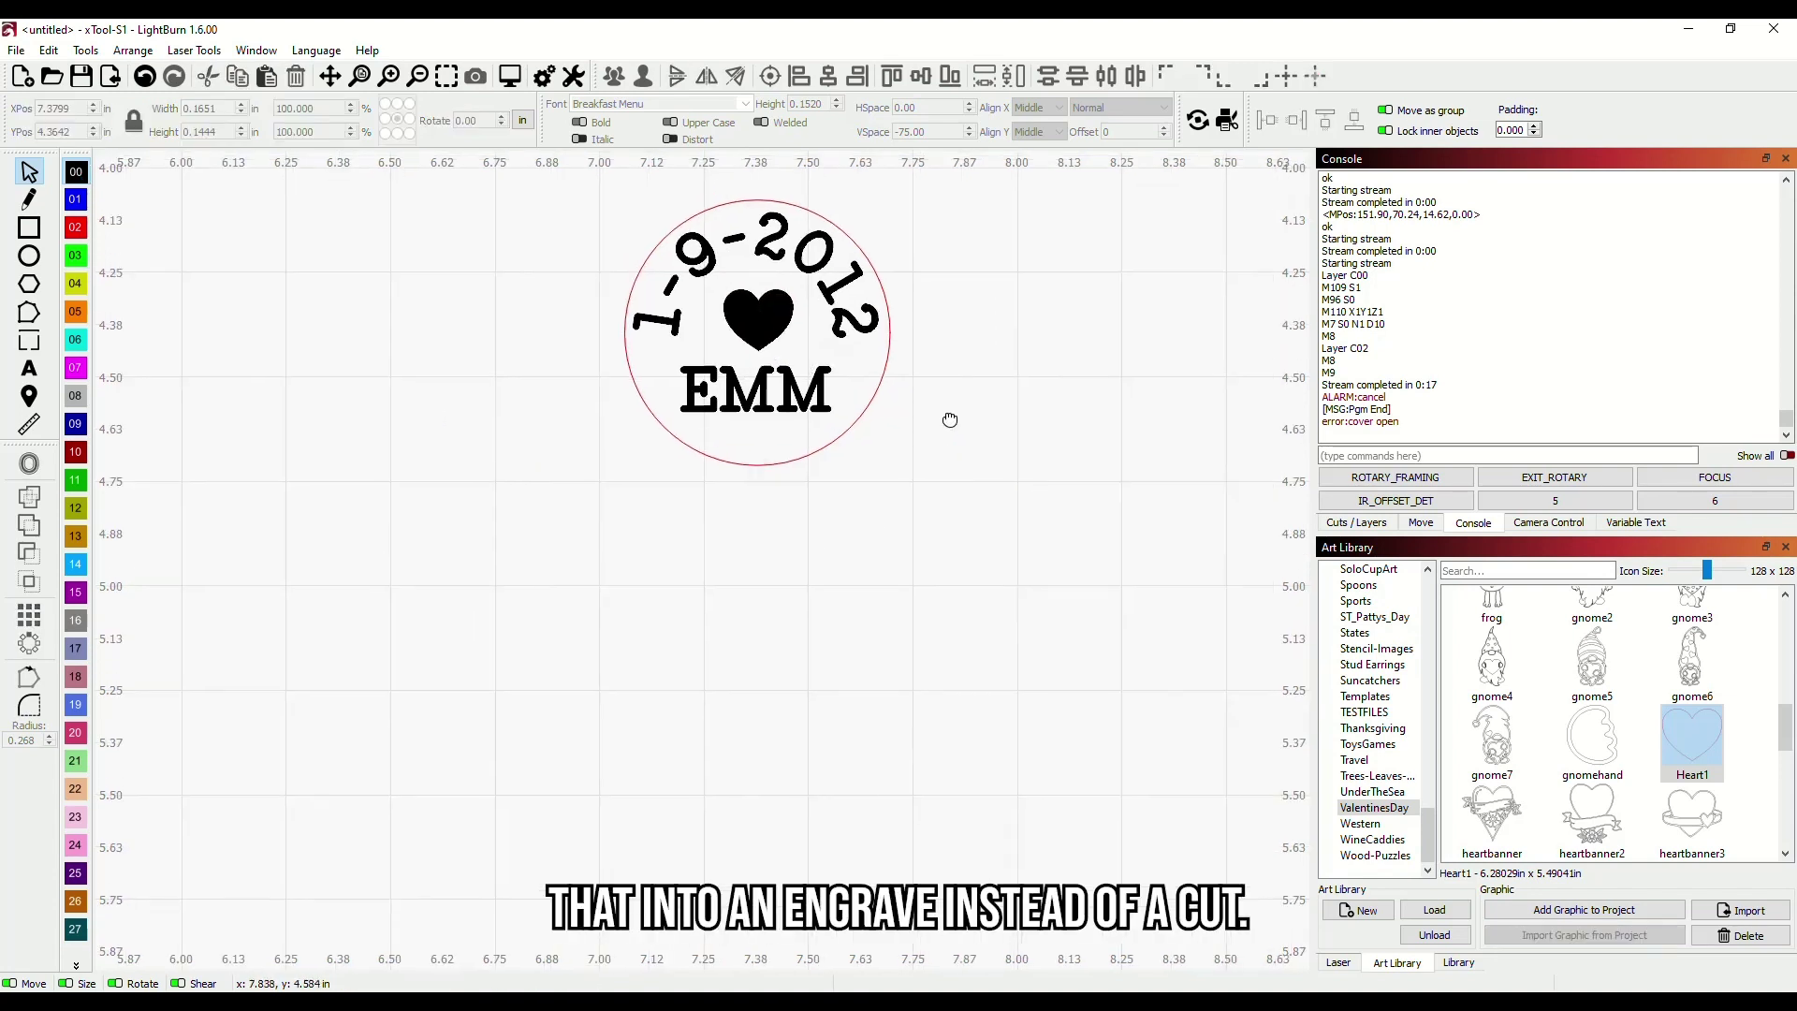
drag(952, 418, 974, 618)
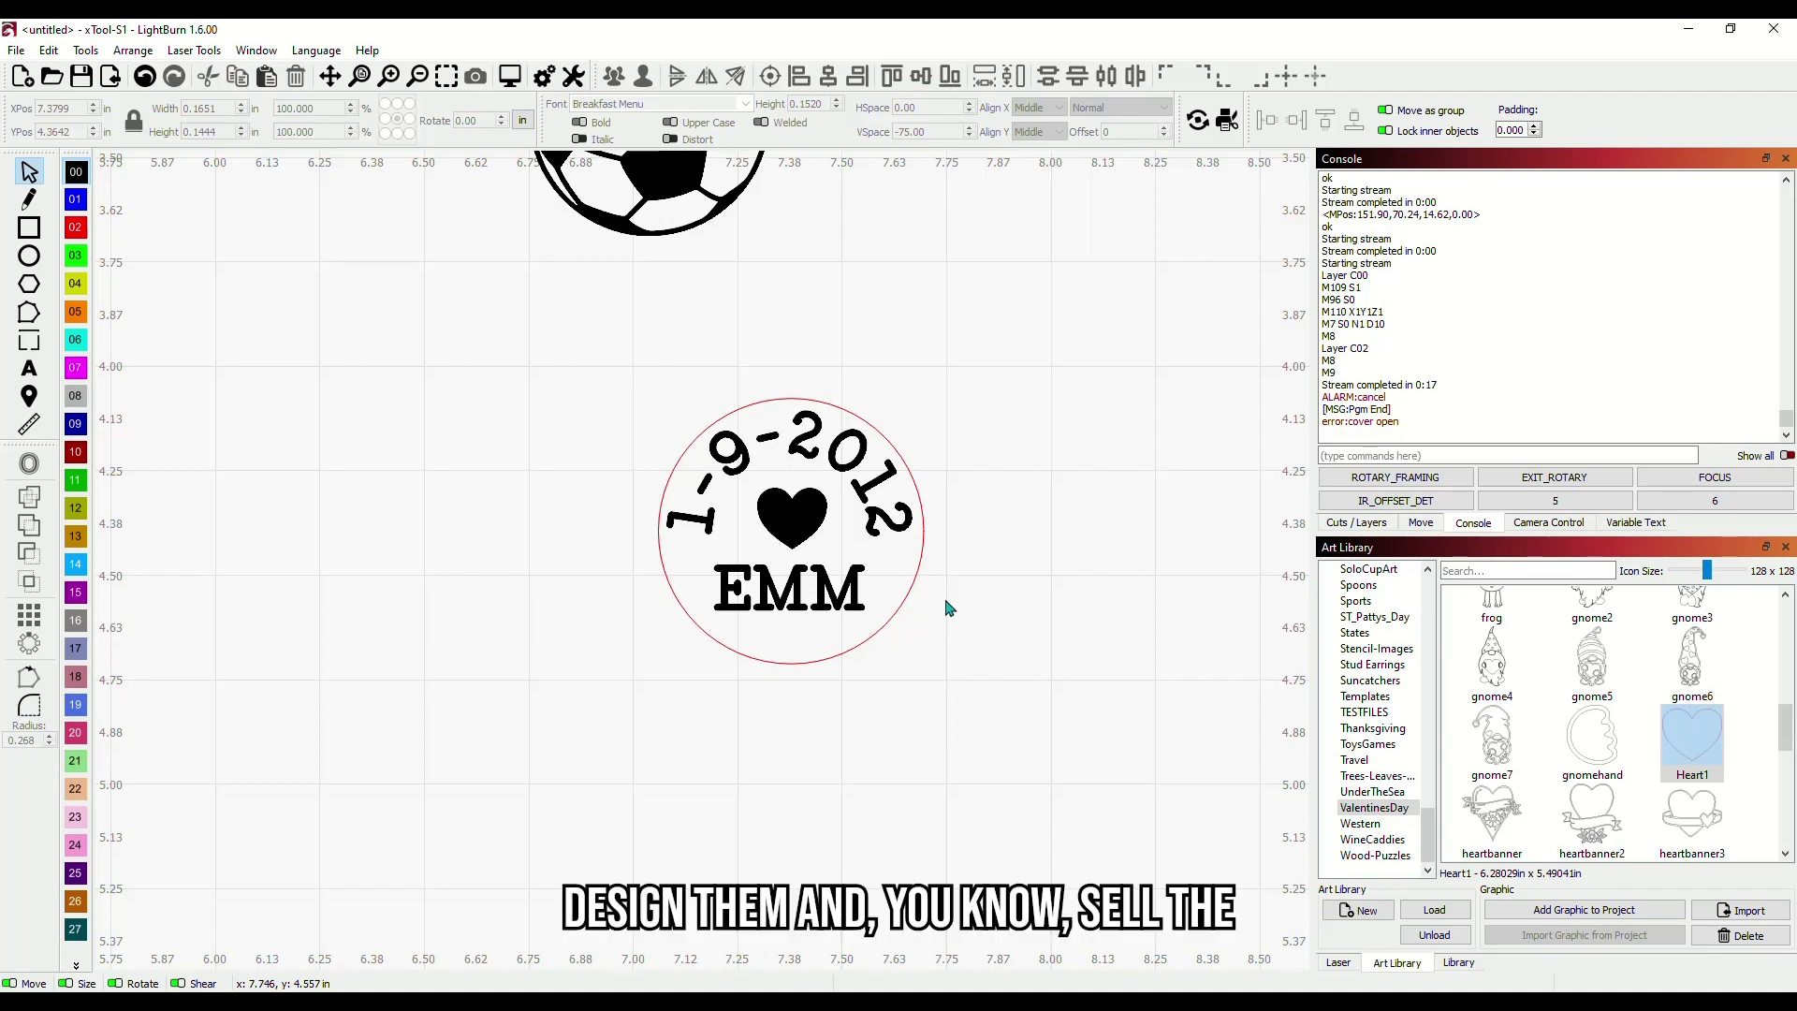
scroll(1030, 485, down, 5)
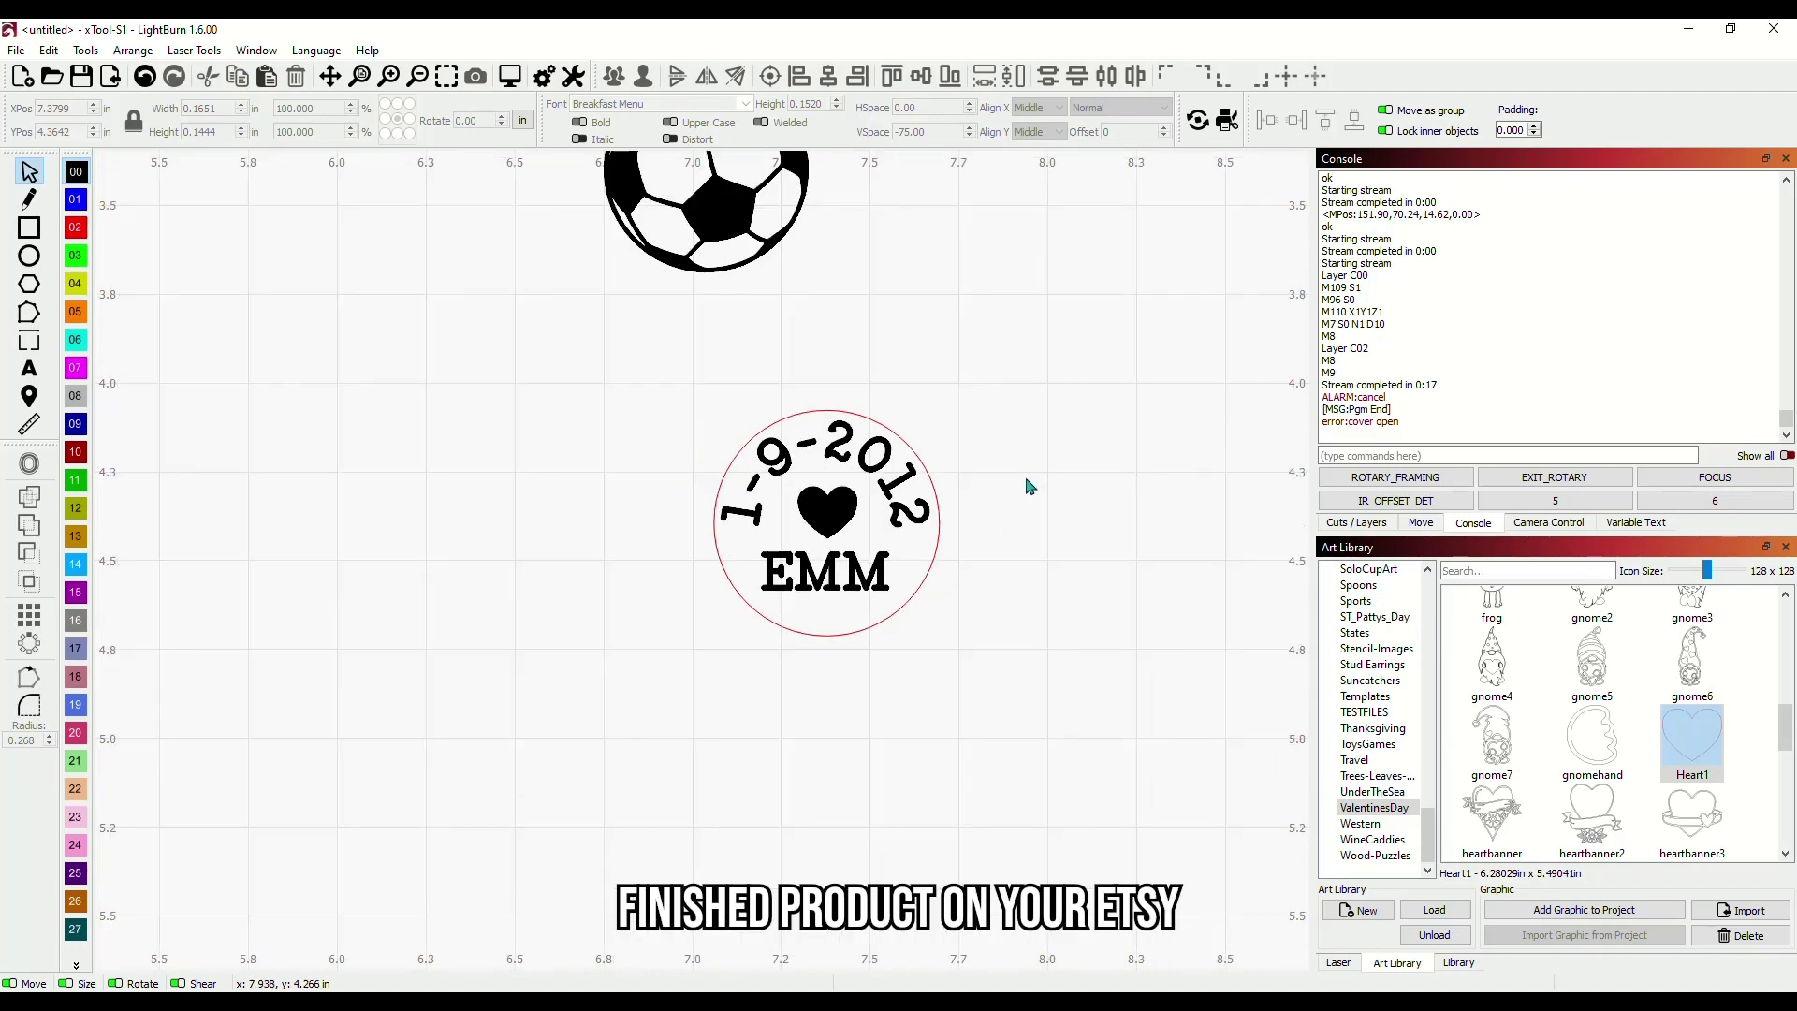
scroll(1017, 541, down, 2)
scroll(951, 642, up, 2)
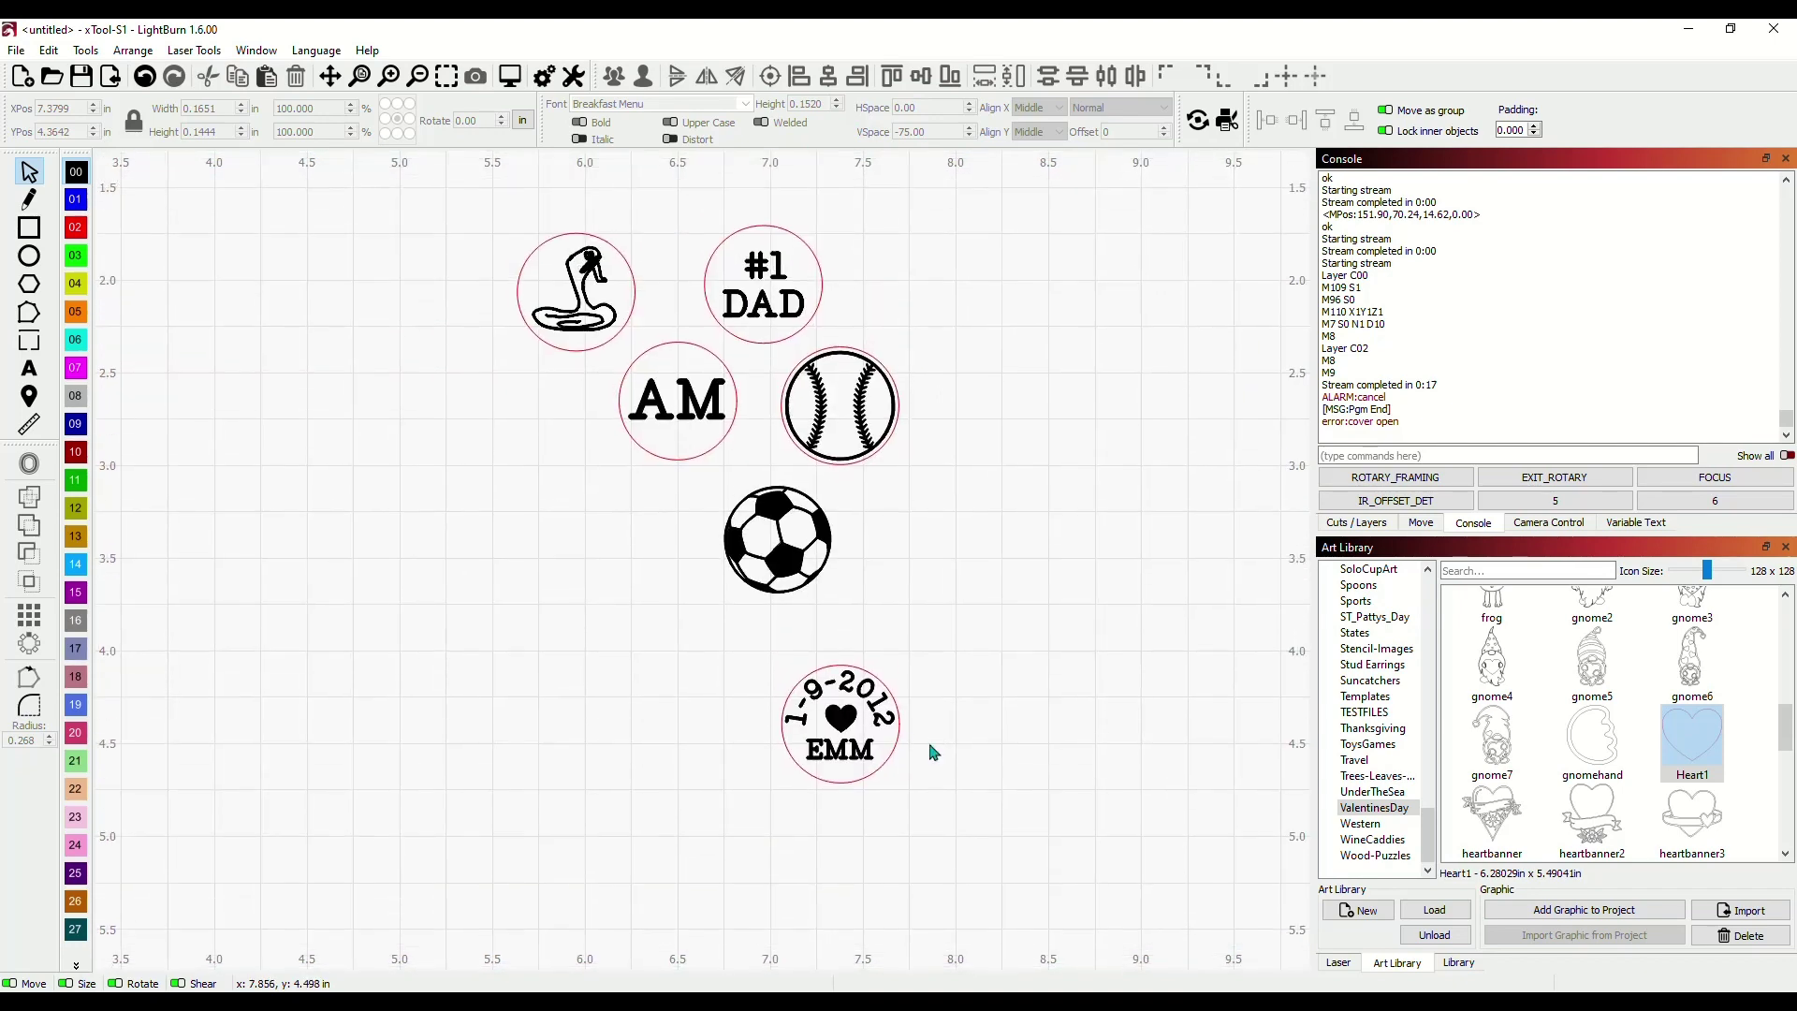
drag(767, 654, 965, 803)
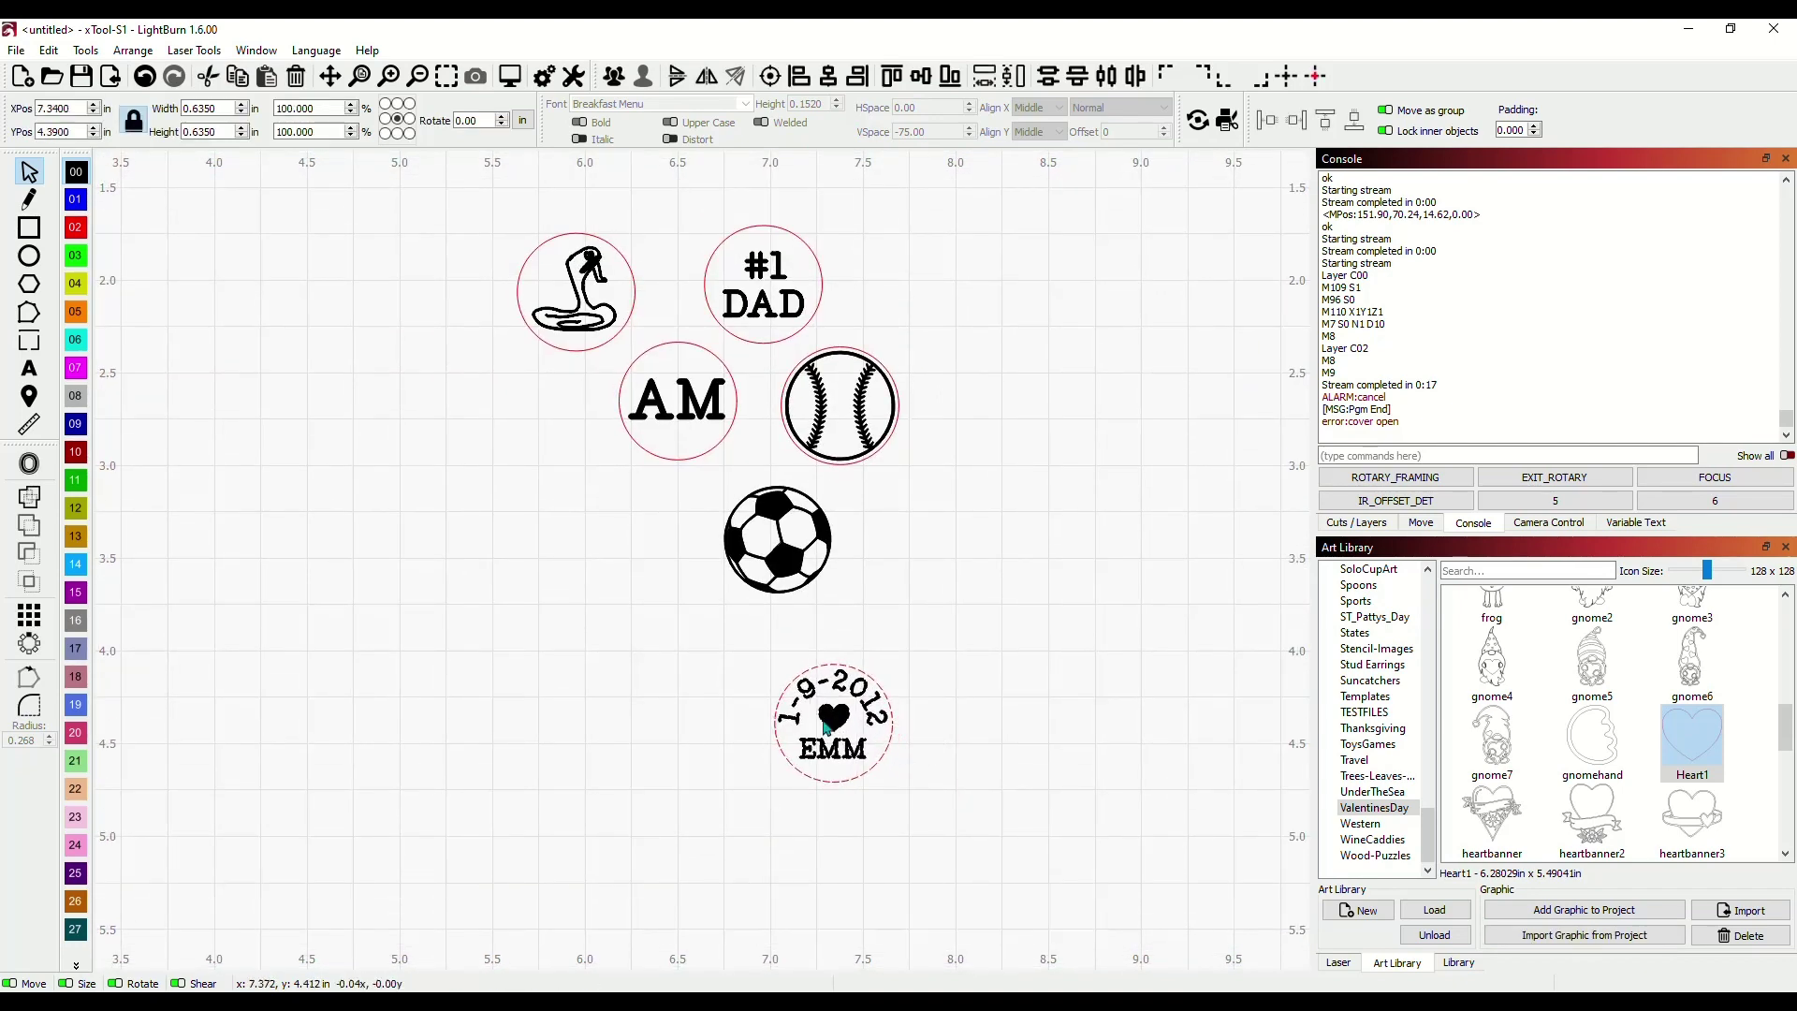
drag(840, 739, 414, 374)
drag(779, 558, 941, 316)
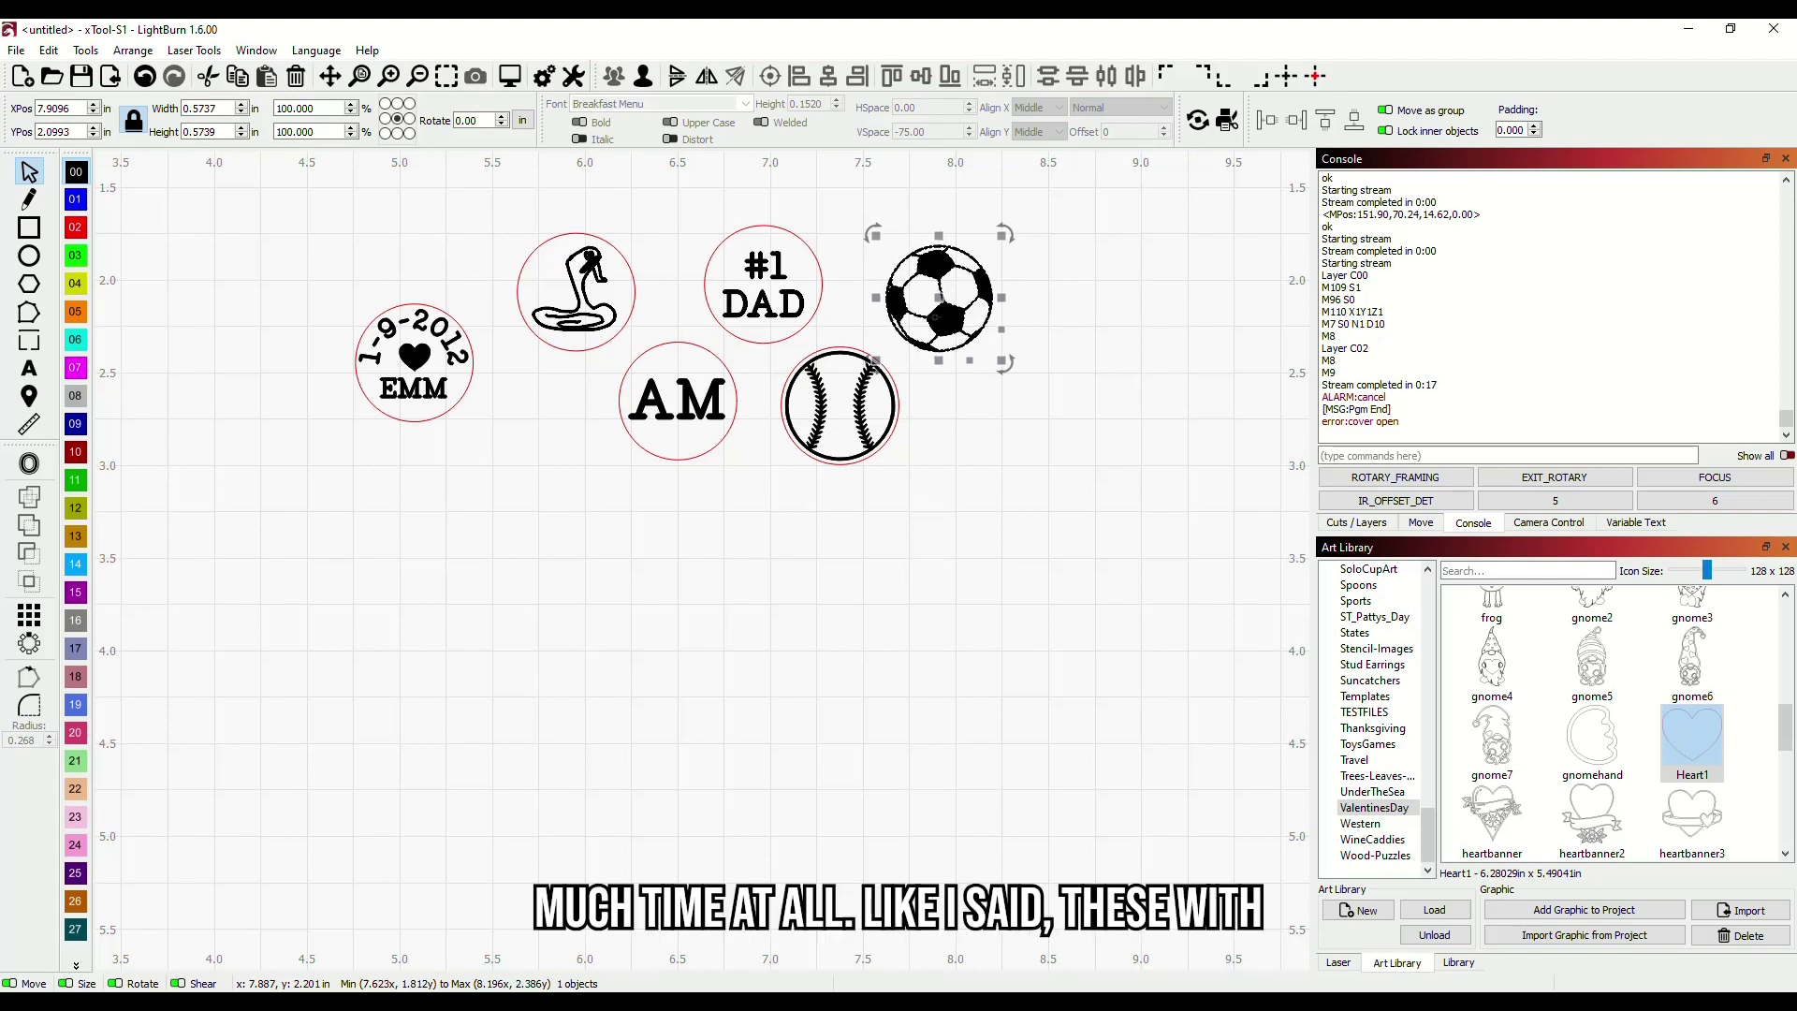
click(590, 267)
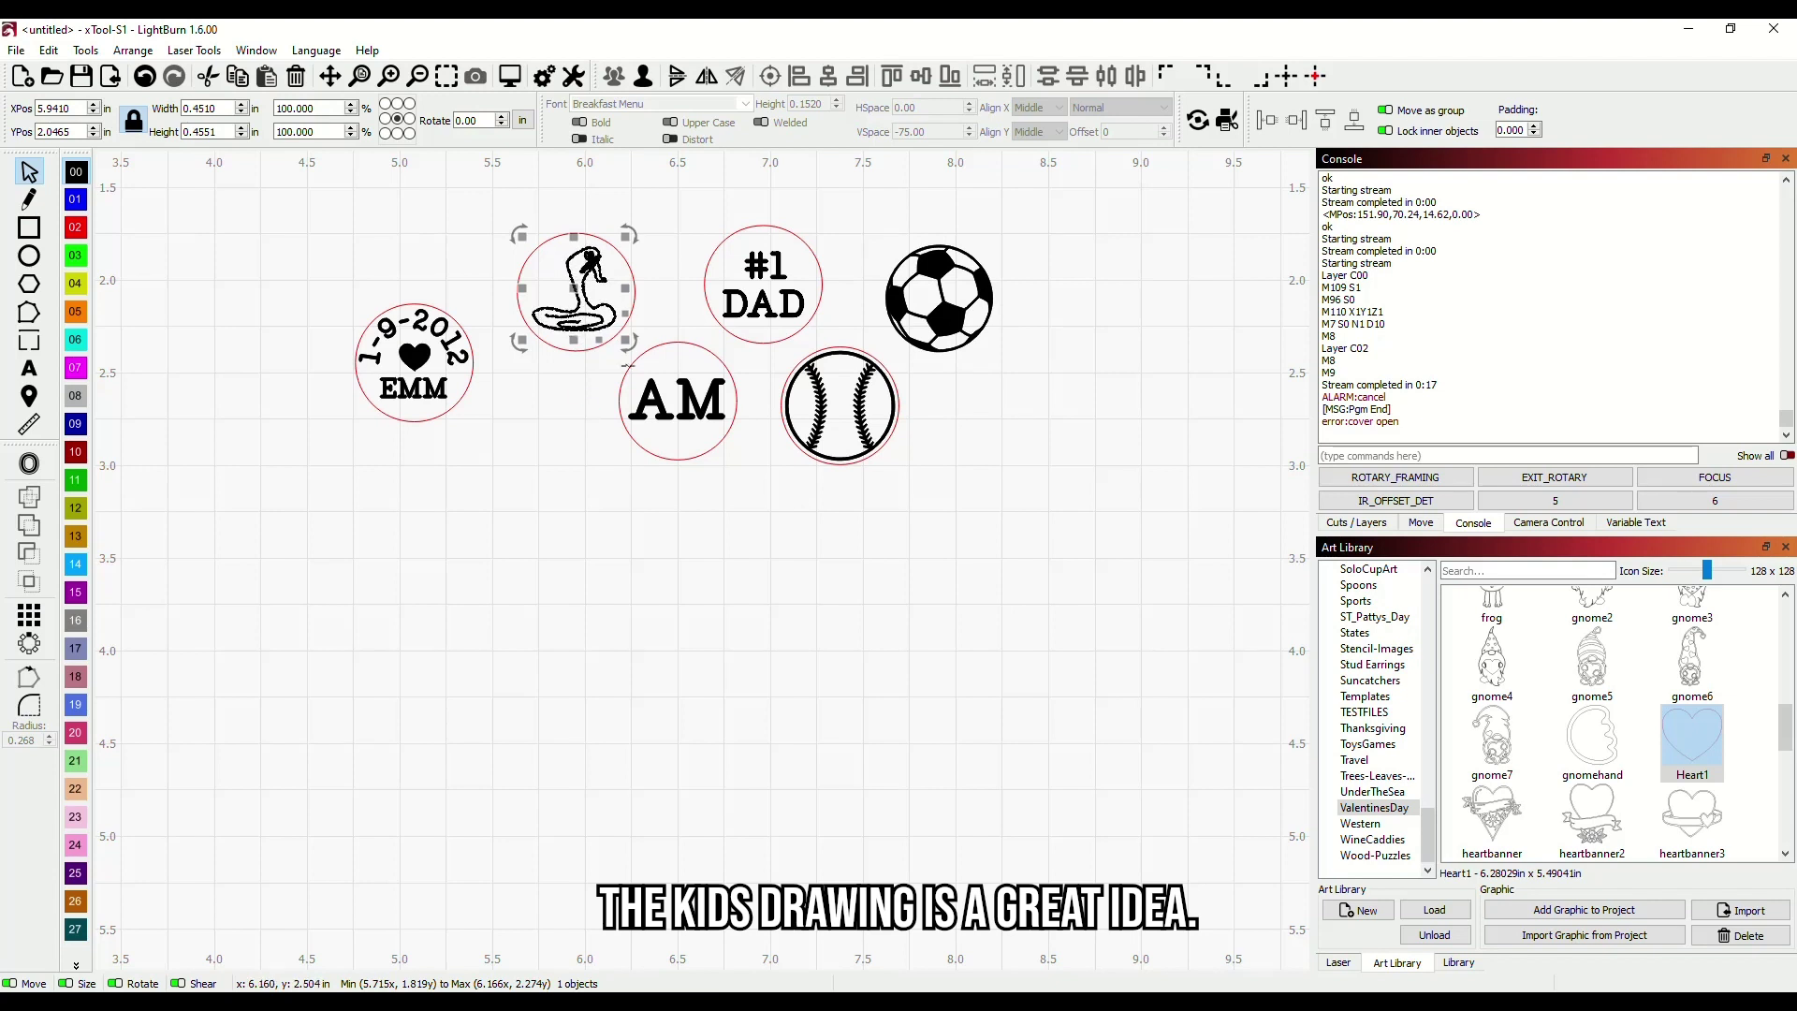
click(769, 307)
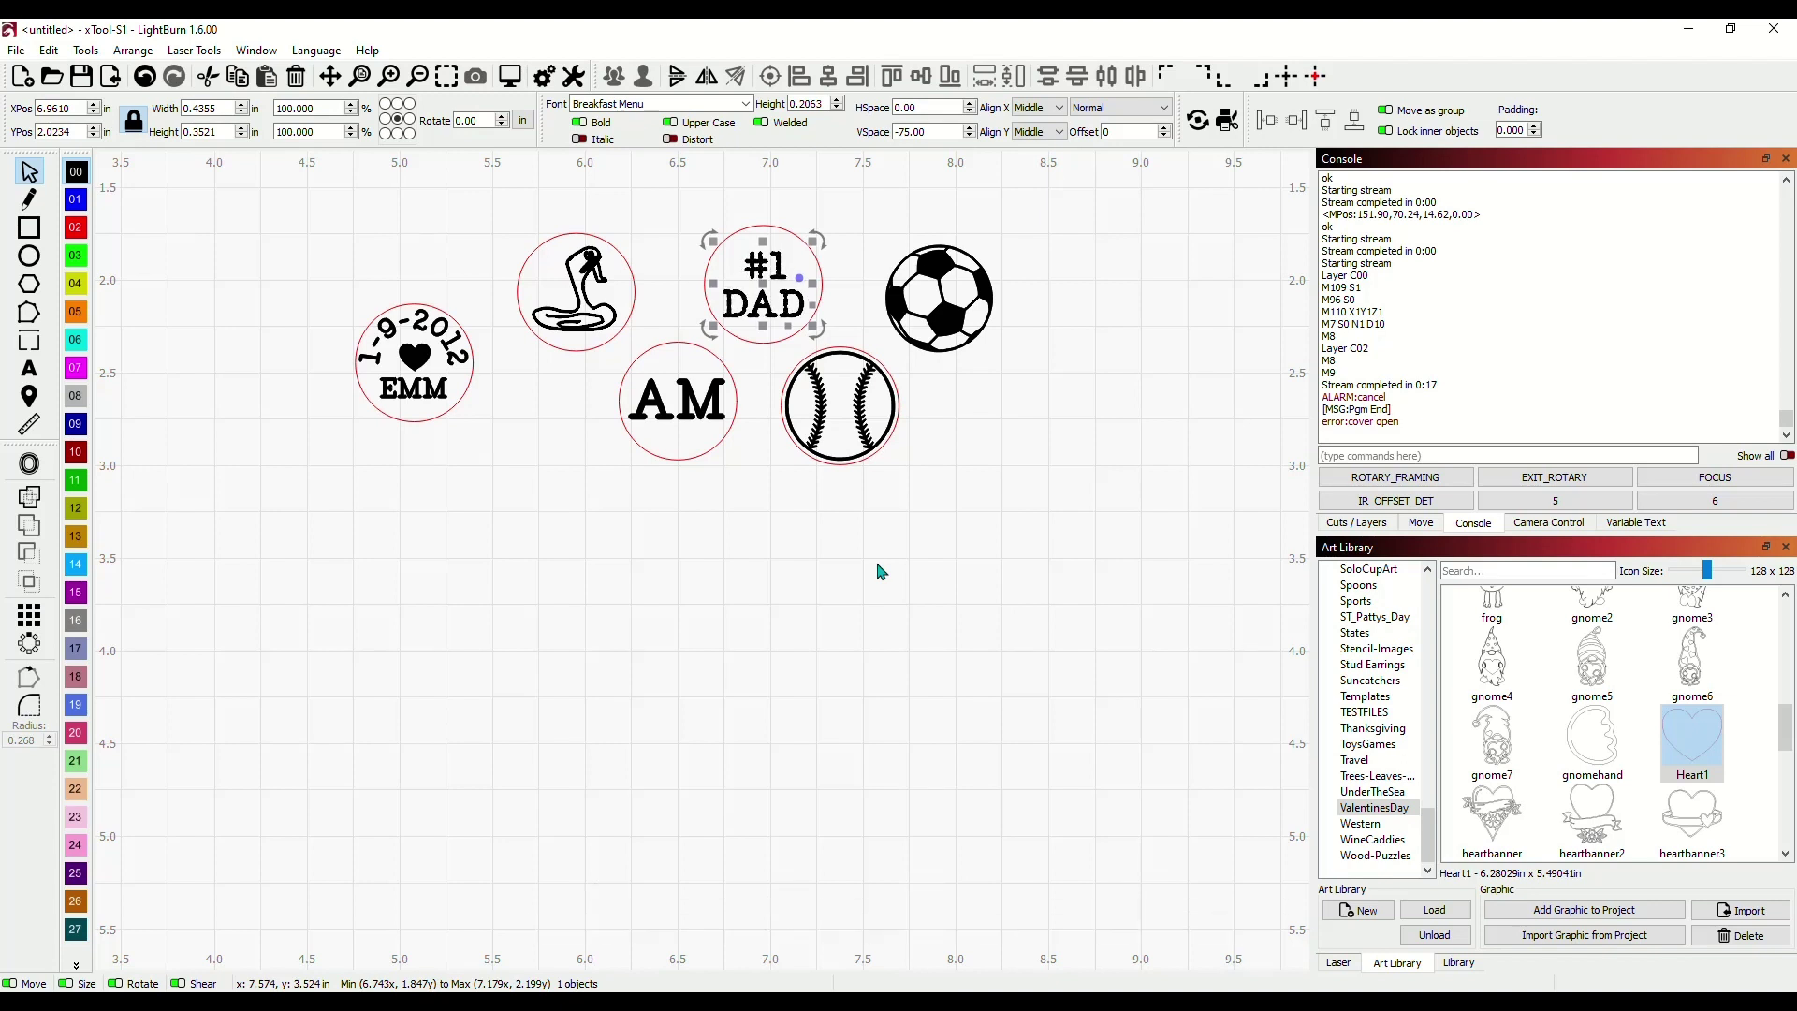
click(807, 550)
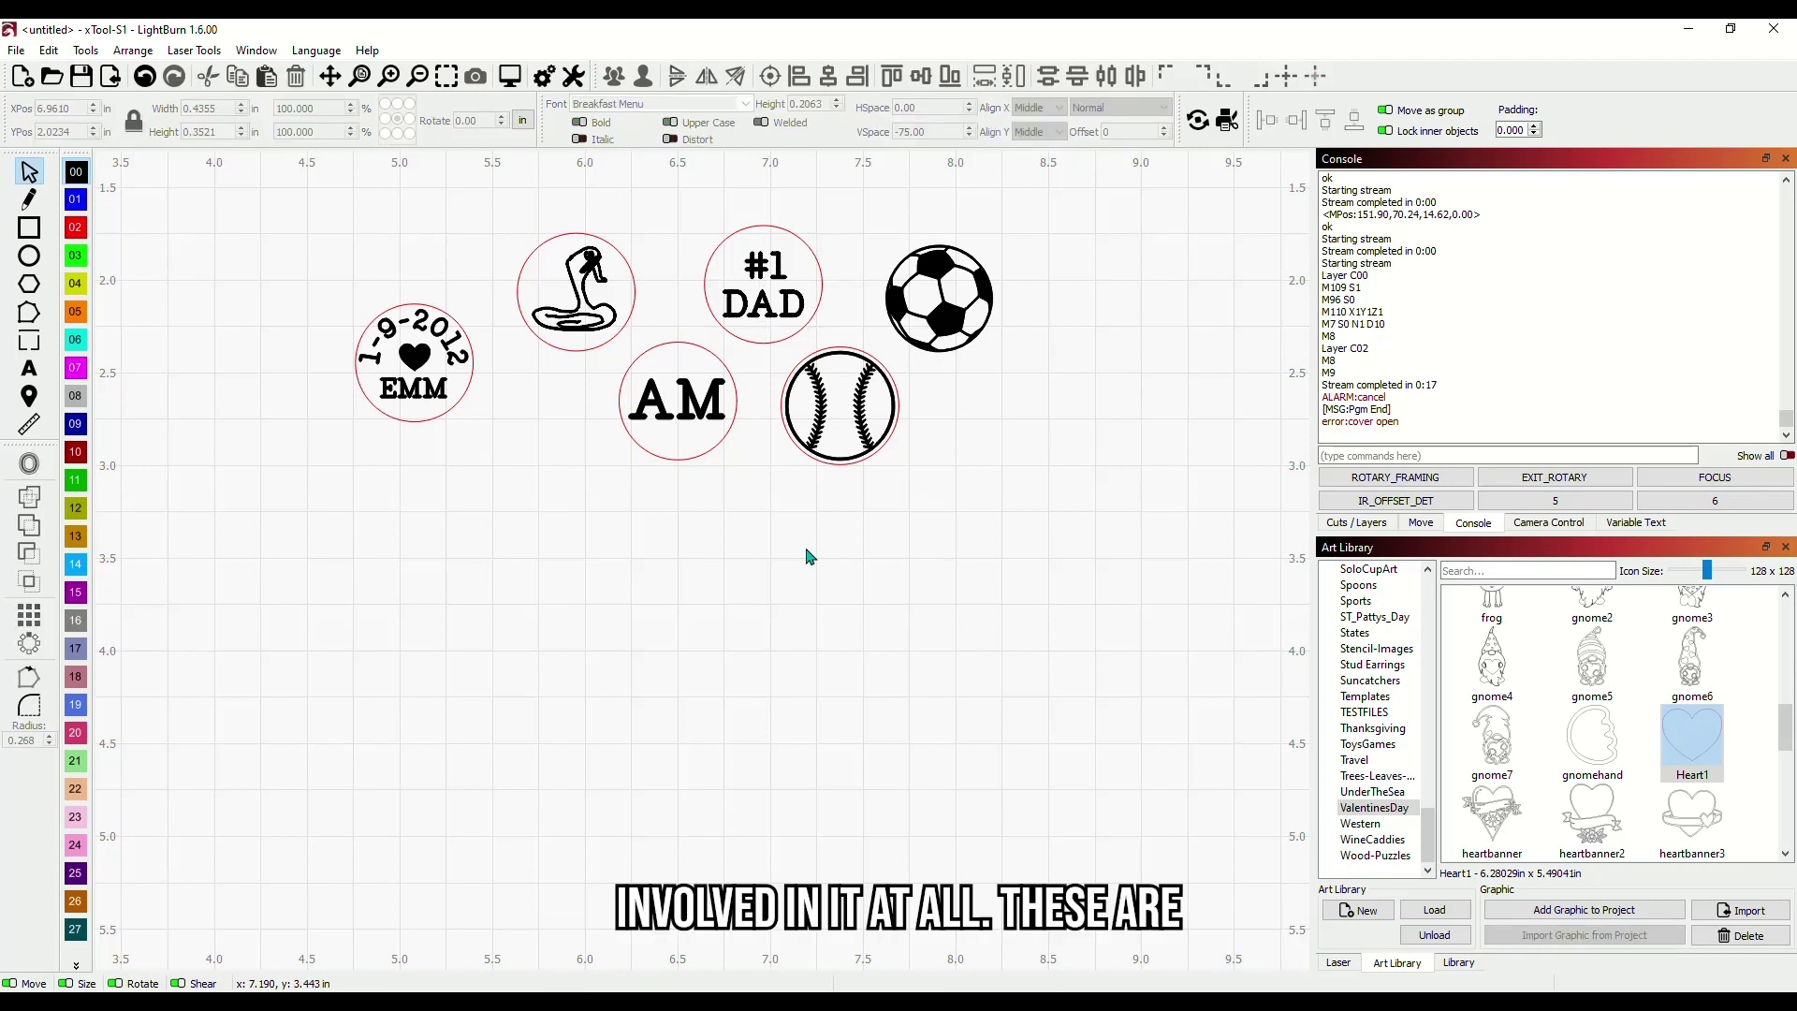
Copy the #1 DAD design's circle and center the copy around the soccer ball at about X 7.91, Y 2.10 in
click(817, 265)
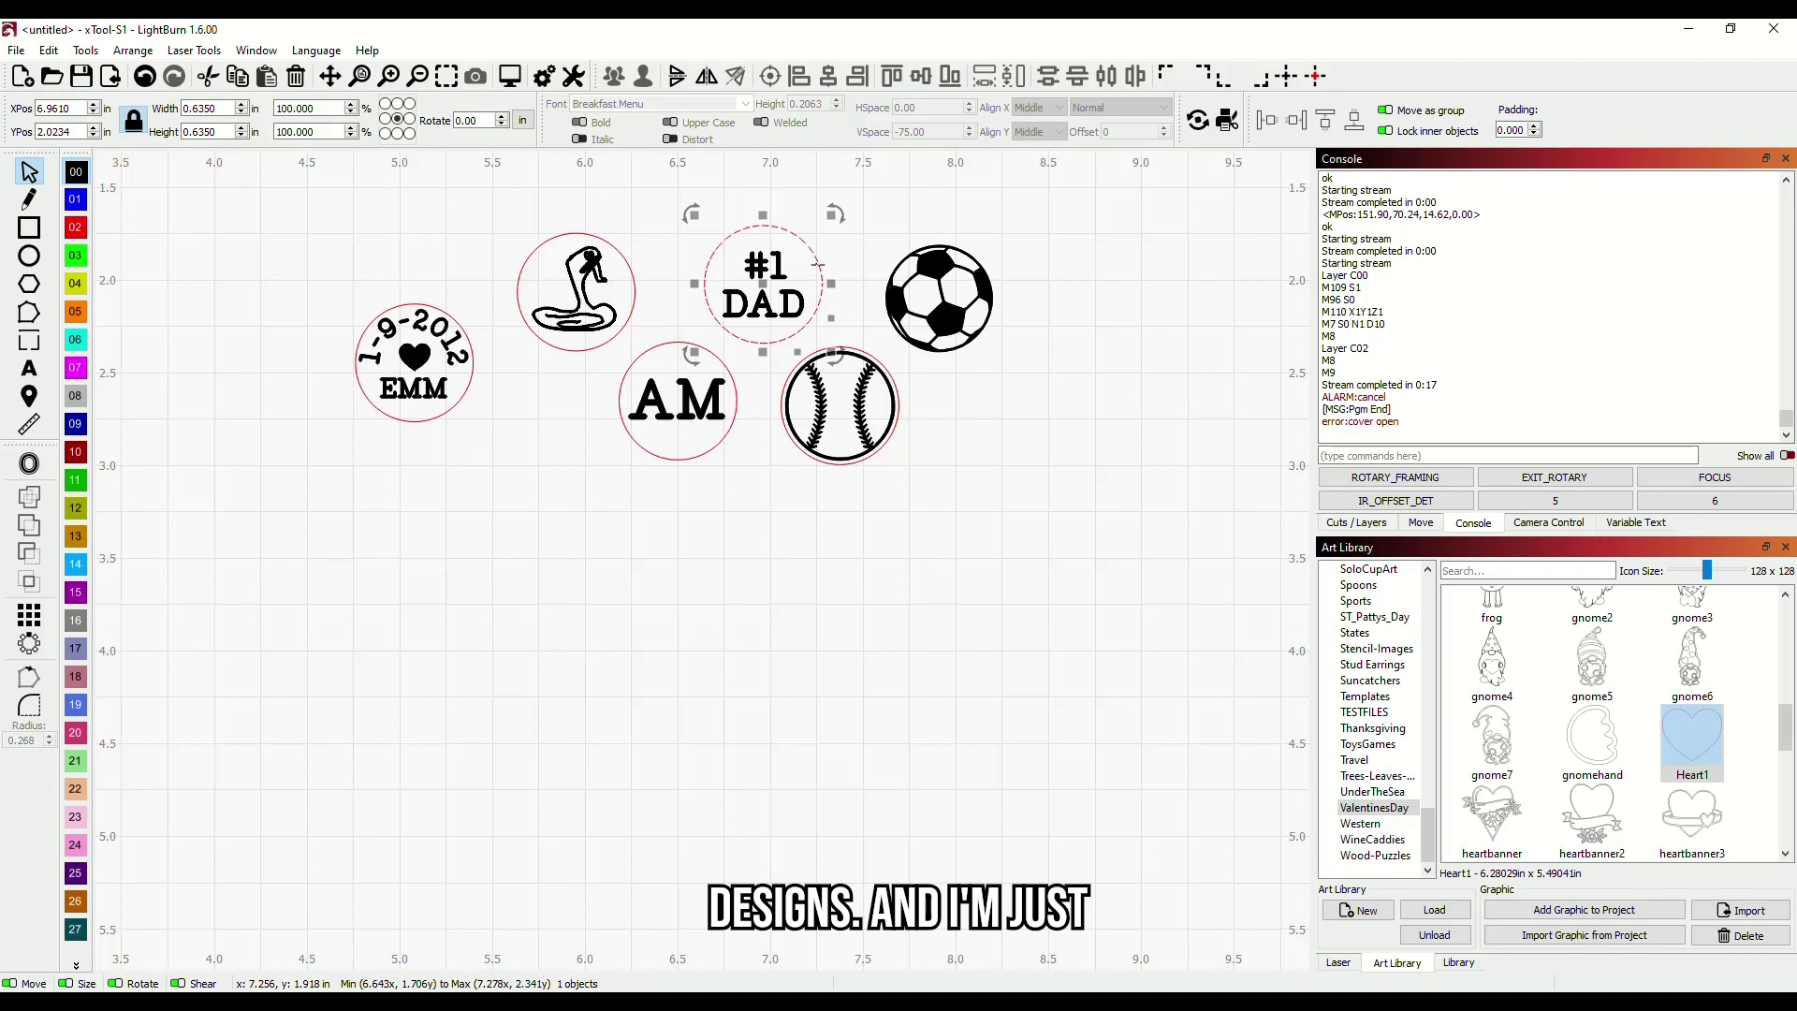
click(934, 302)
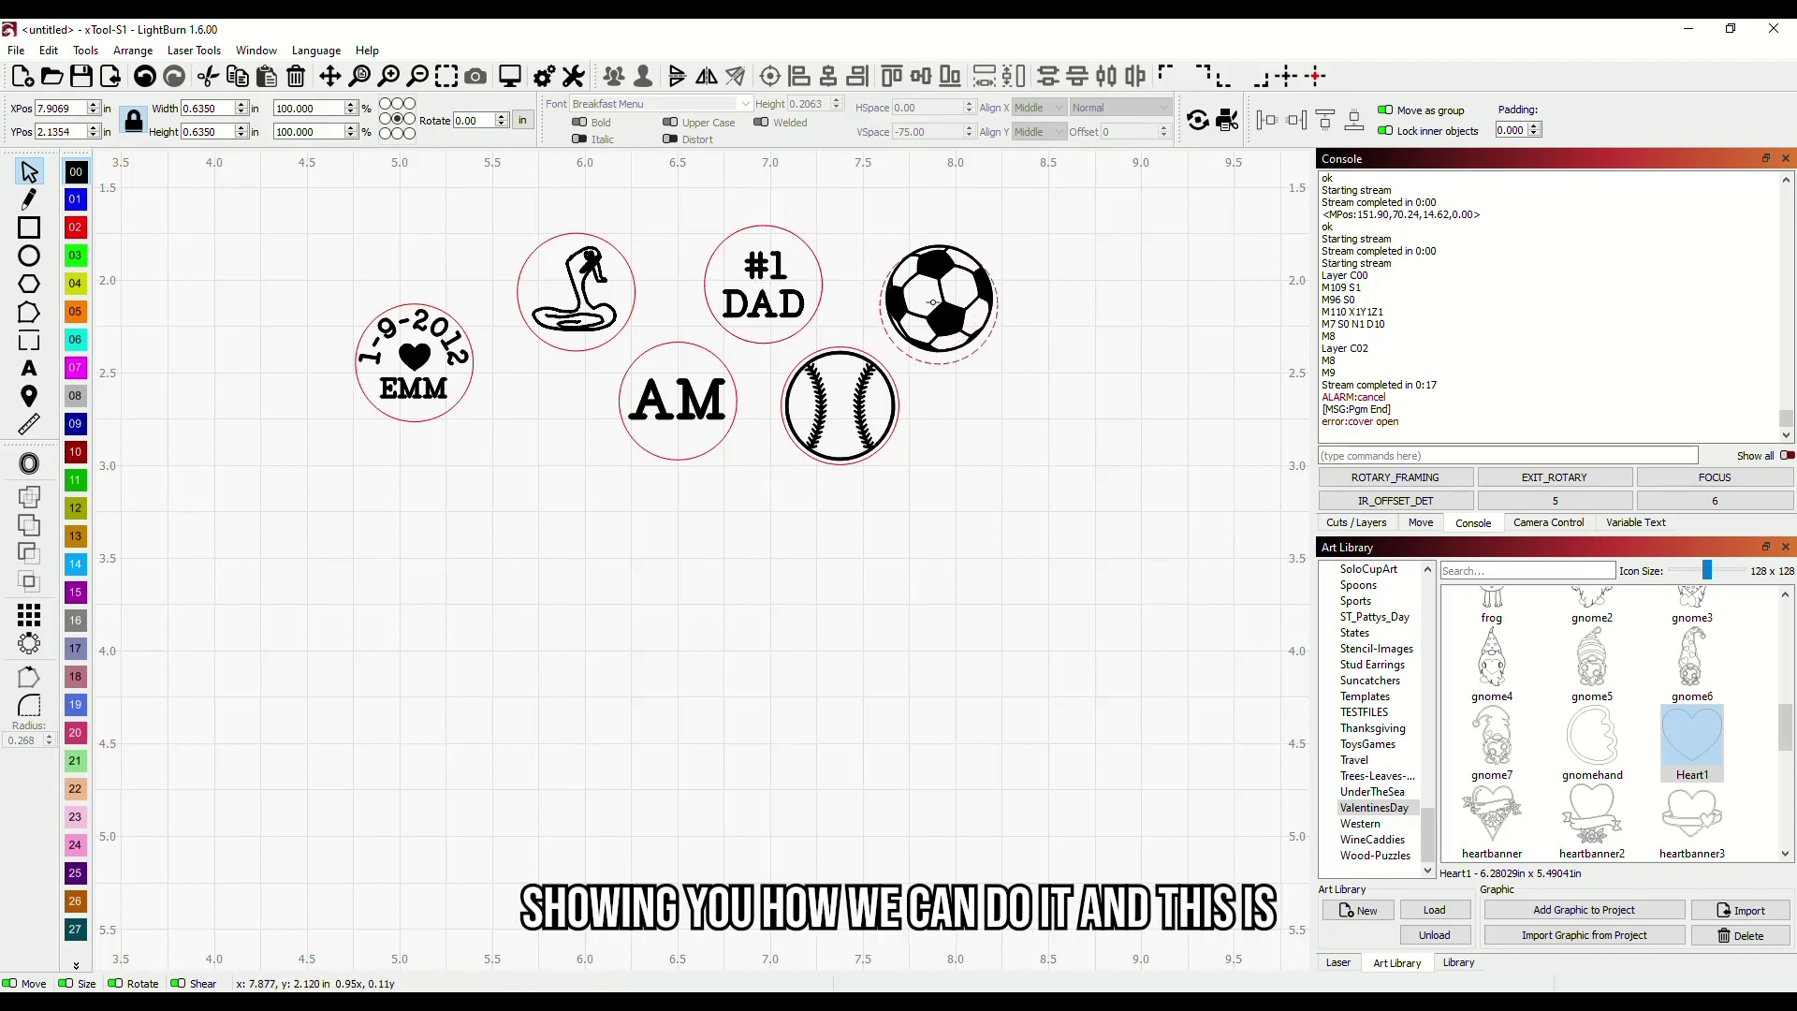
drag(933, 303, 935, 297)
click(1025, 365)
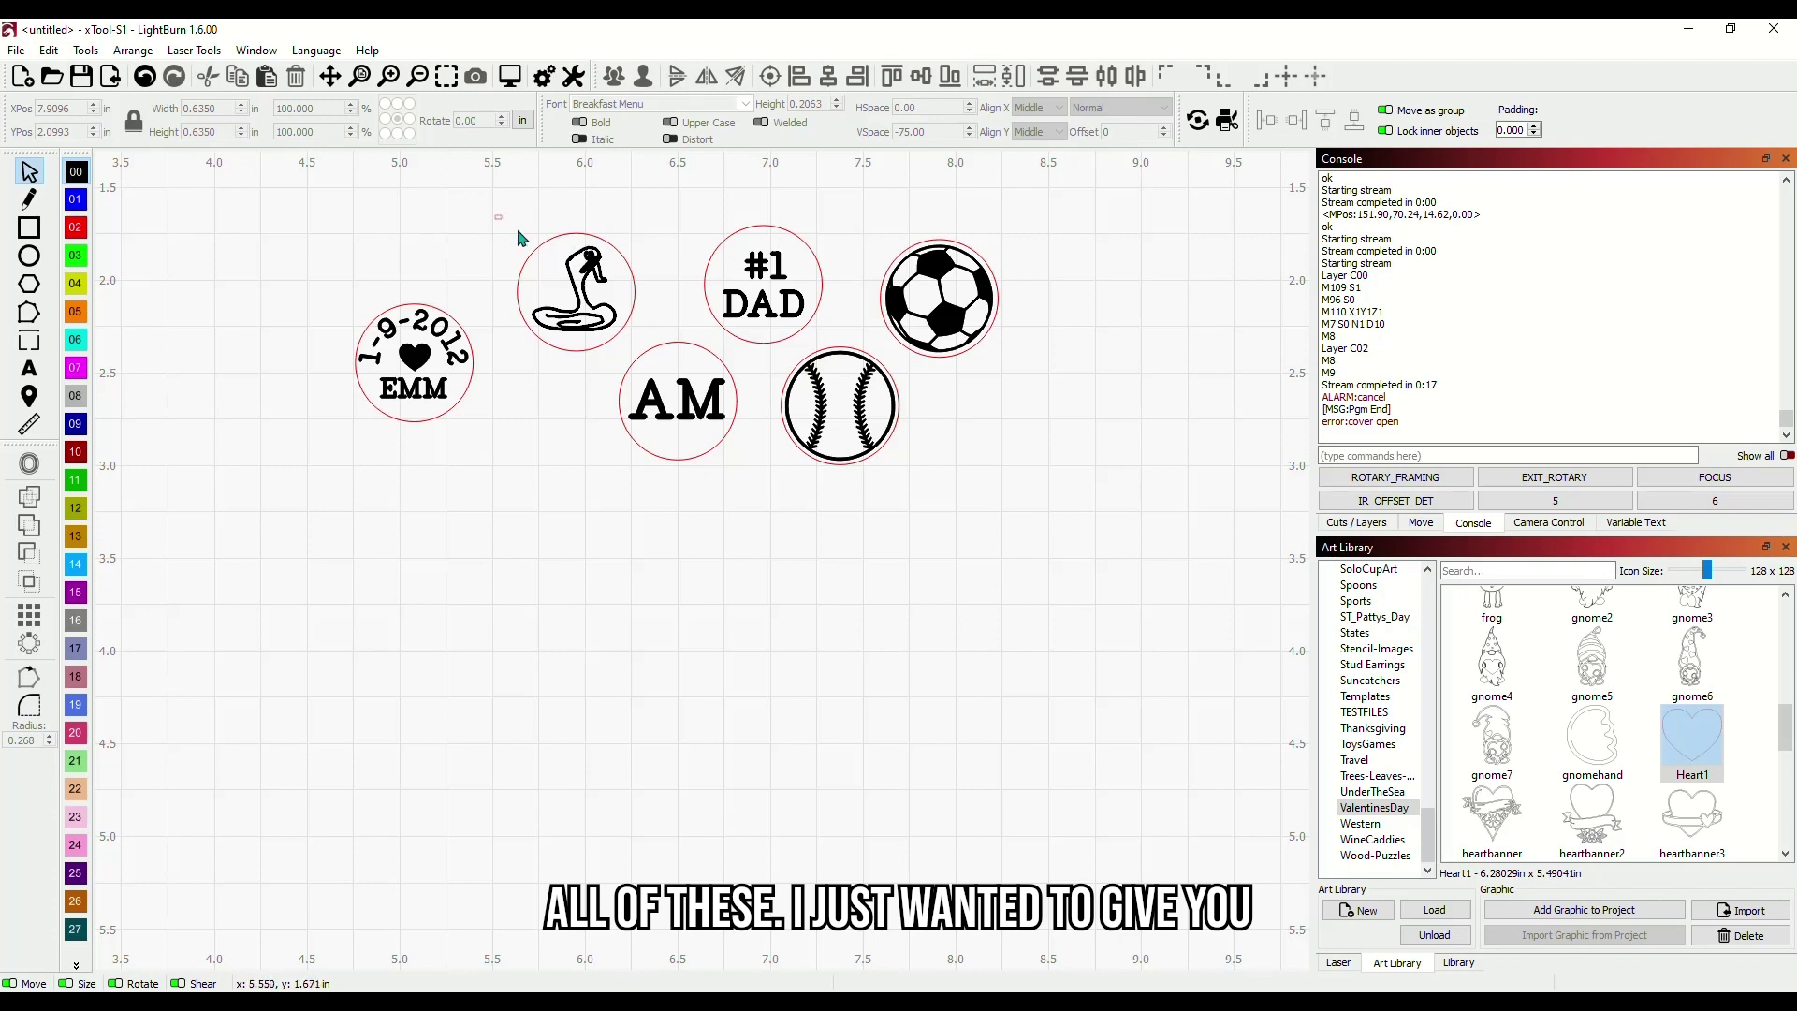
Set the snake drawing and its circle apart at about X 5.75, Y 3.77 in, and delete all the other designs
drag(522, 238, 671, 384)
drag(580, 301, 538, 610)
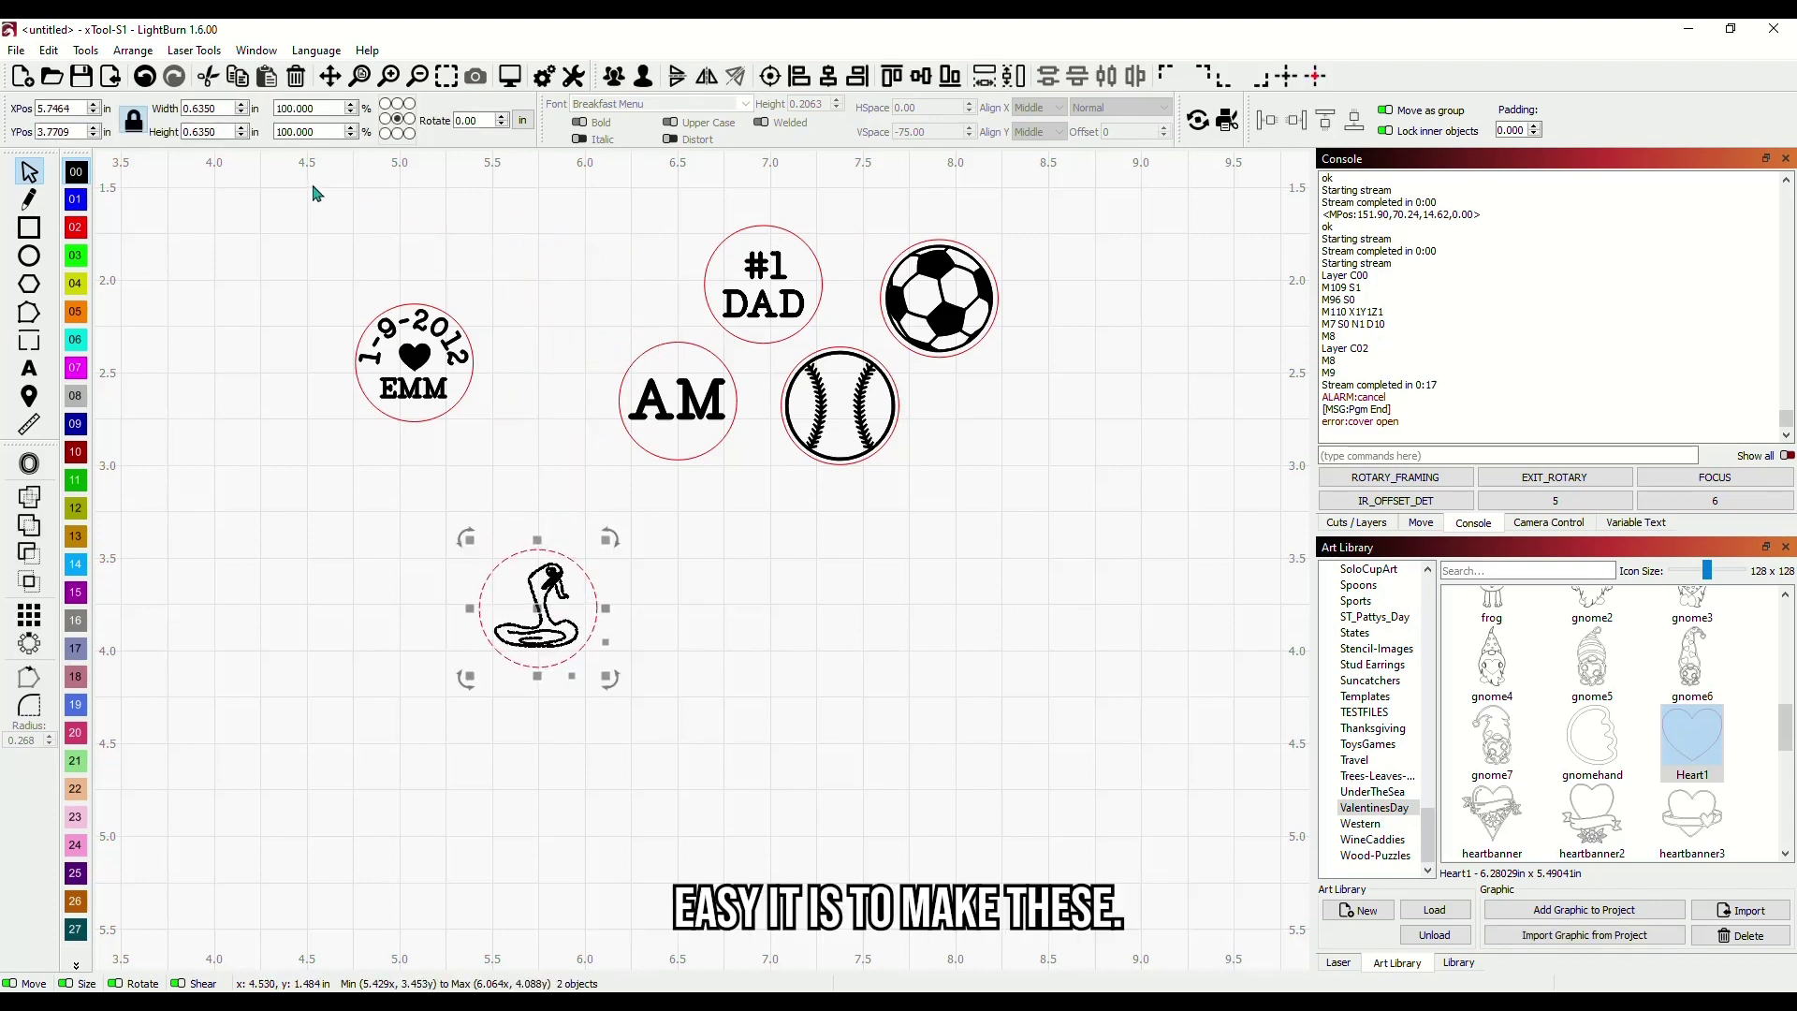
drag(313, 191, 1061, 530)
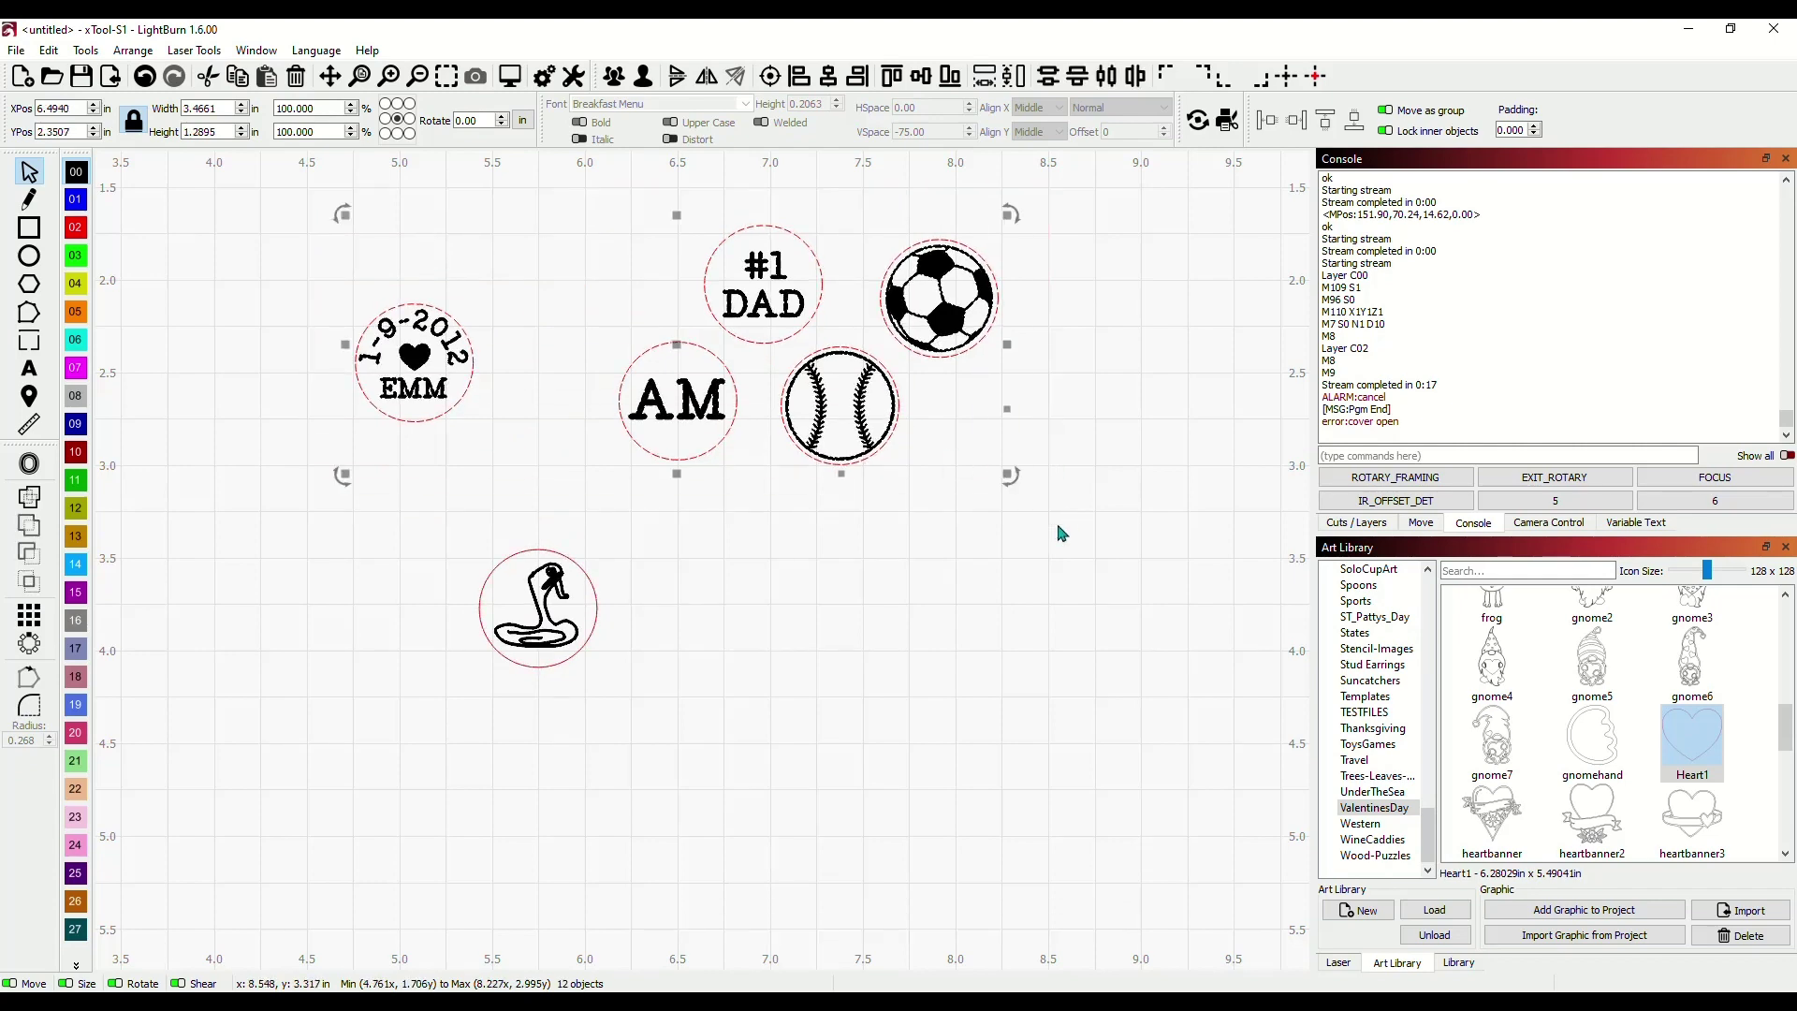
key(Delete)
Move the snake drawing together with its circle up to about X 6.10, Y 2.23 in
drag(433, 507, 637, 718)
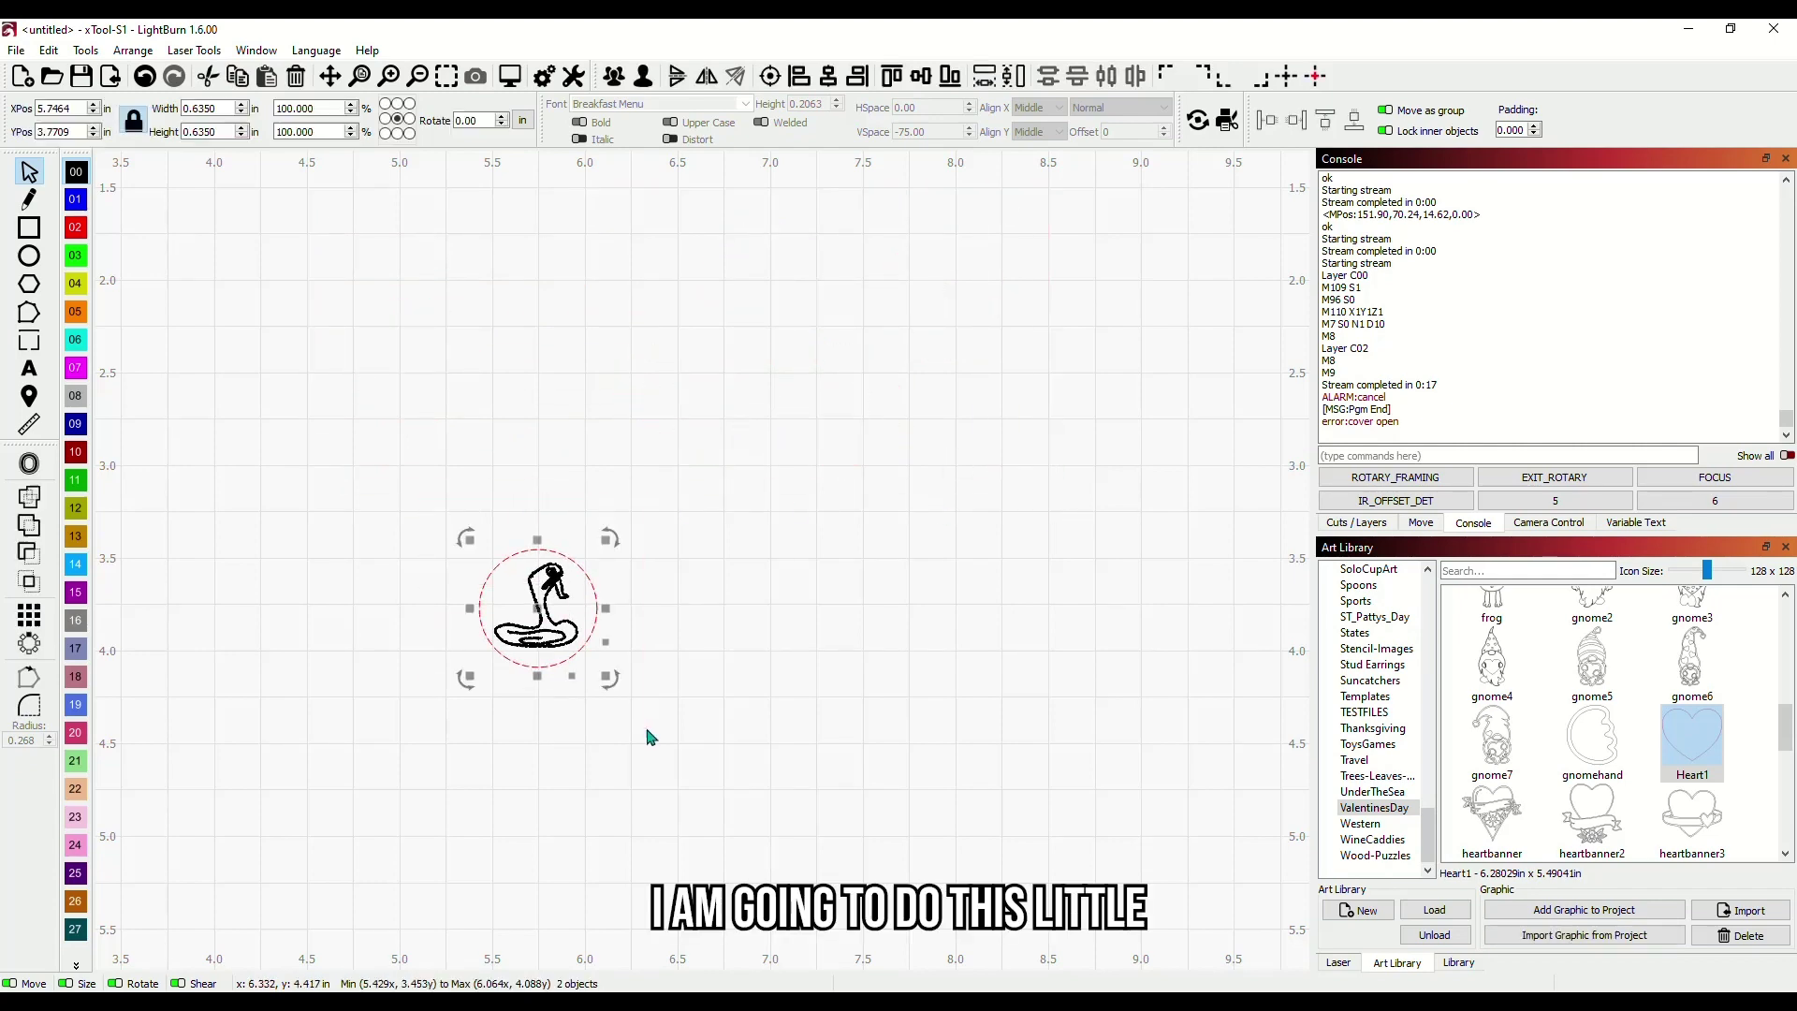
drag(544, 594, 607, 346)
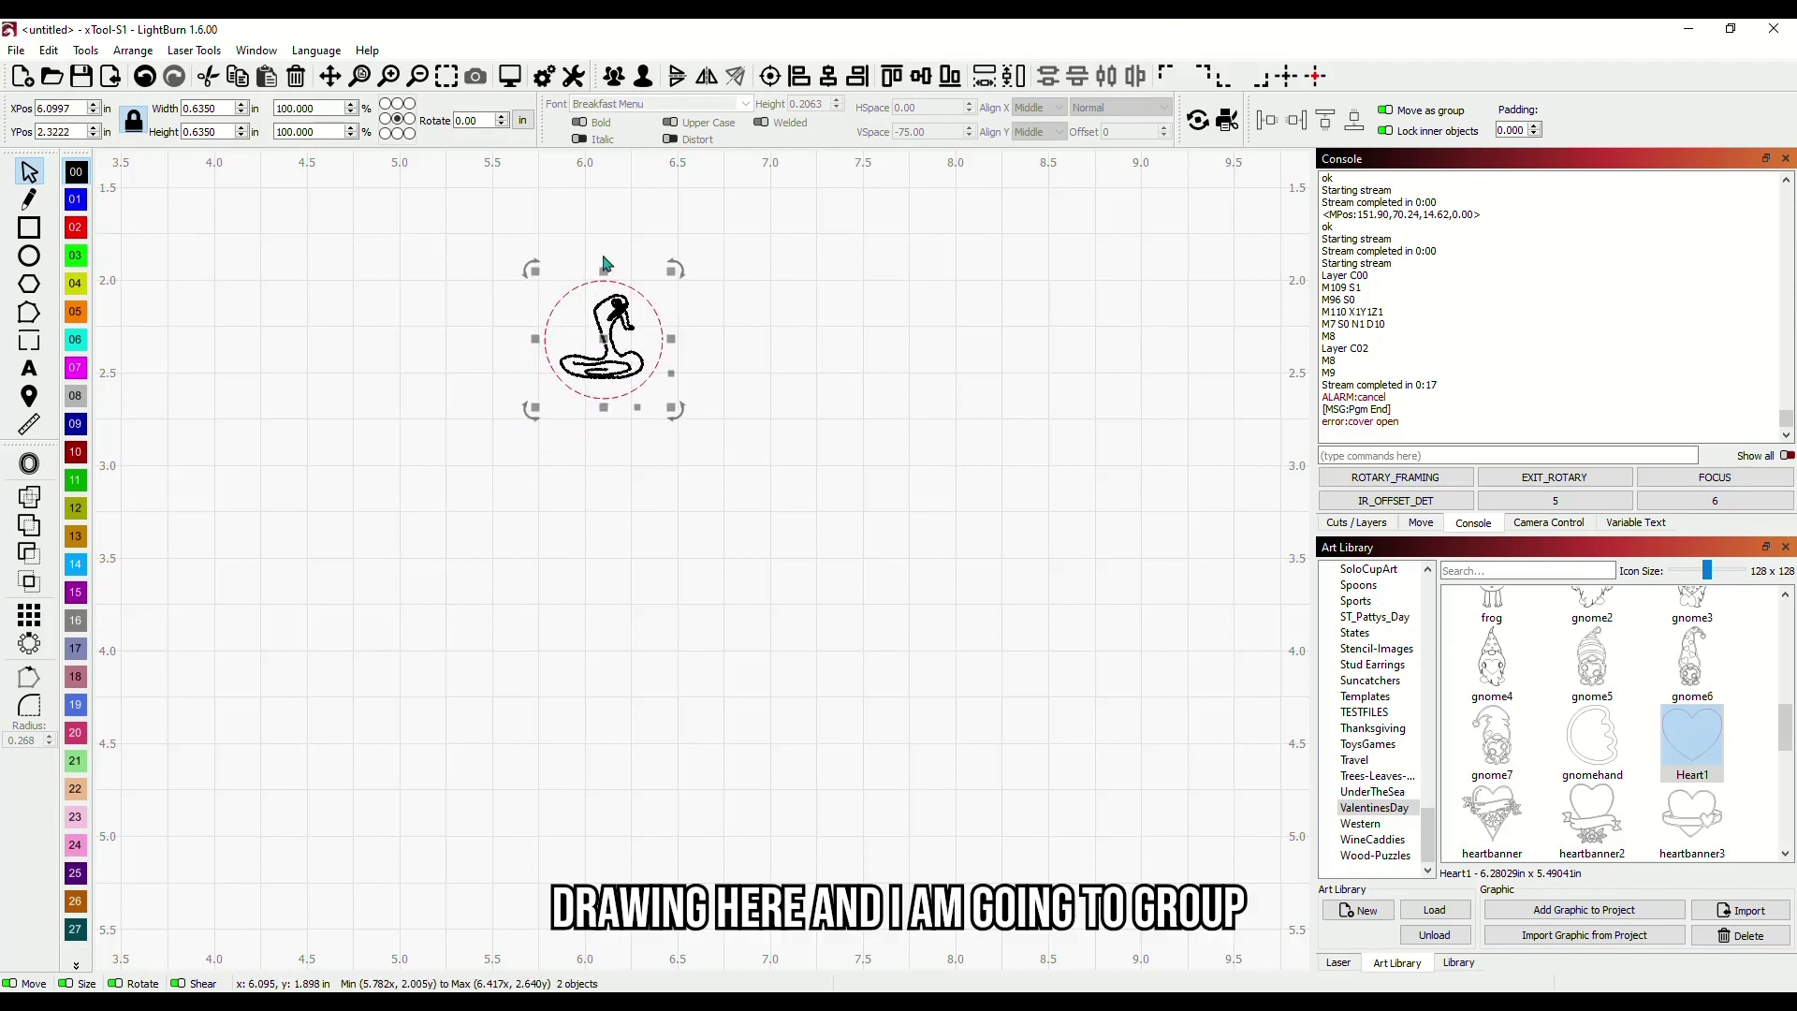
Group the snake drawing with its circle and place a horizontally mirrored duplicate beside it at about X 6.77, Y 2.23 in
click(614, 76)
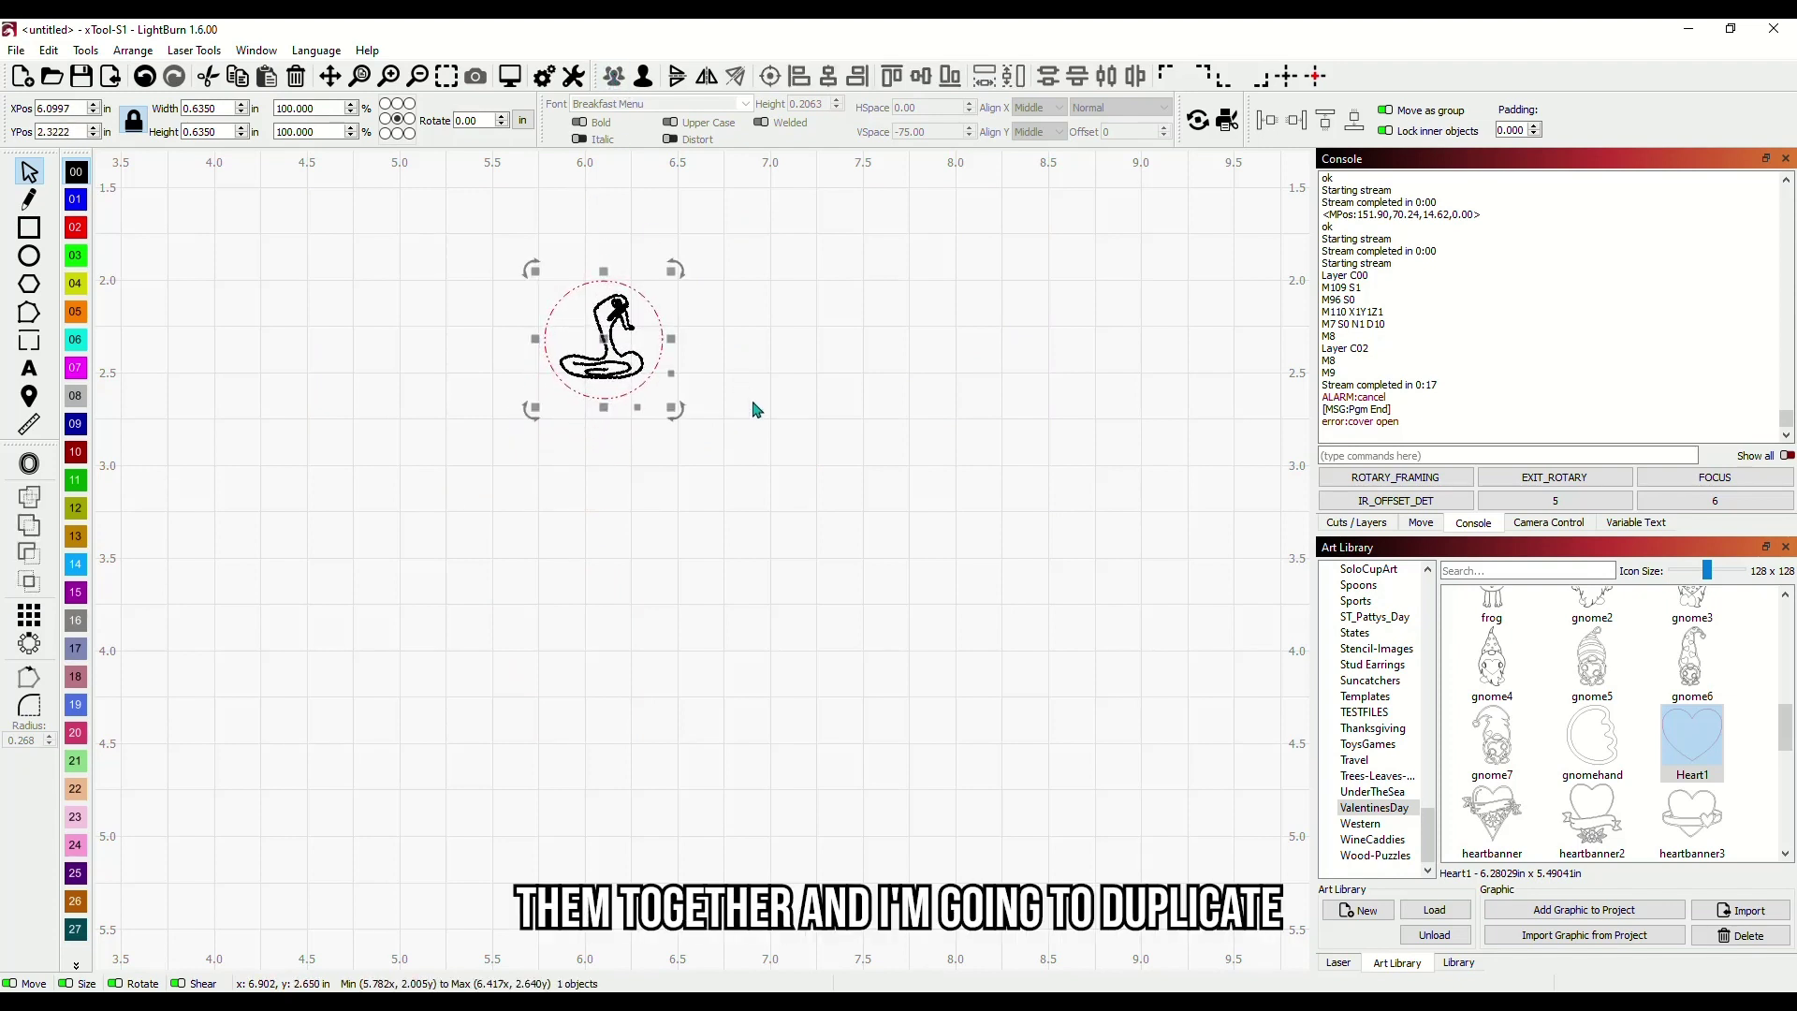
key(ctrl+d)
drag(609, 348, 733, 347)
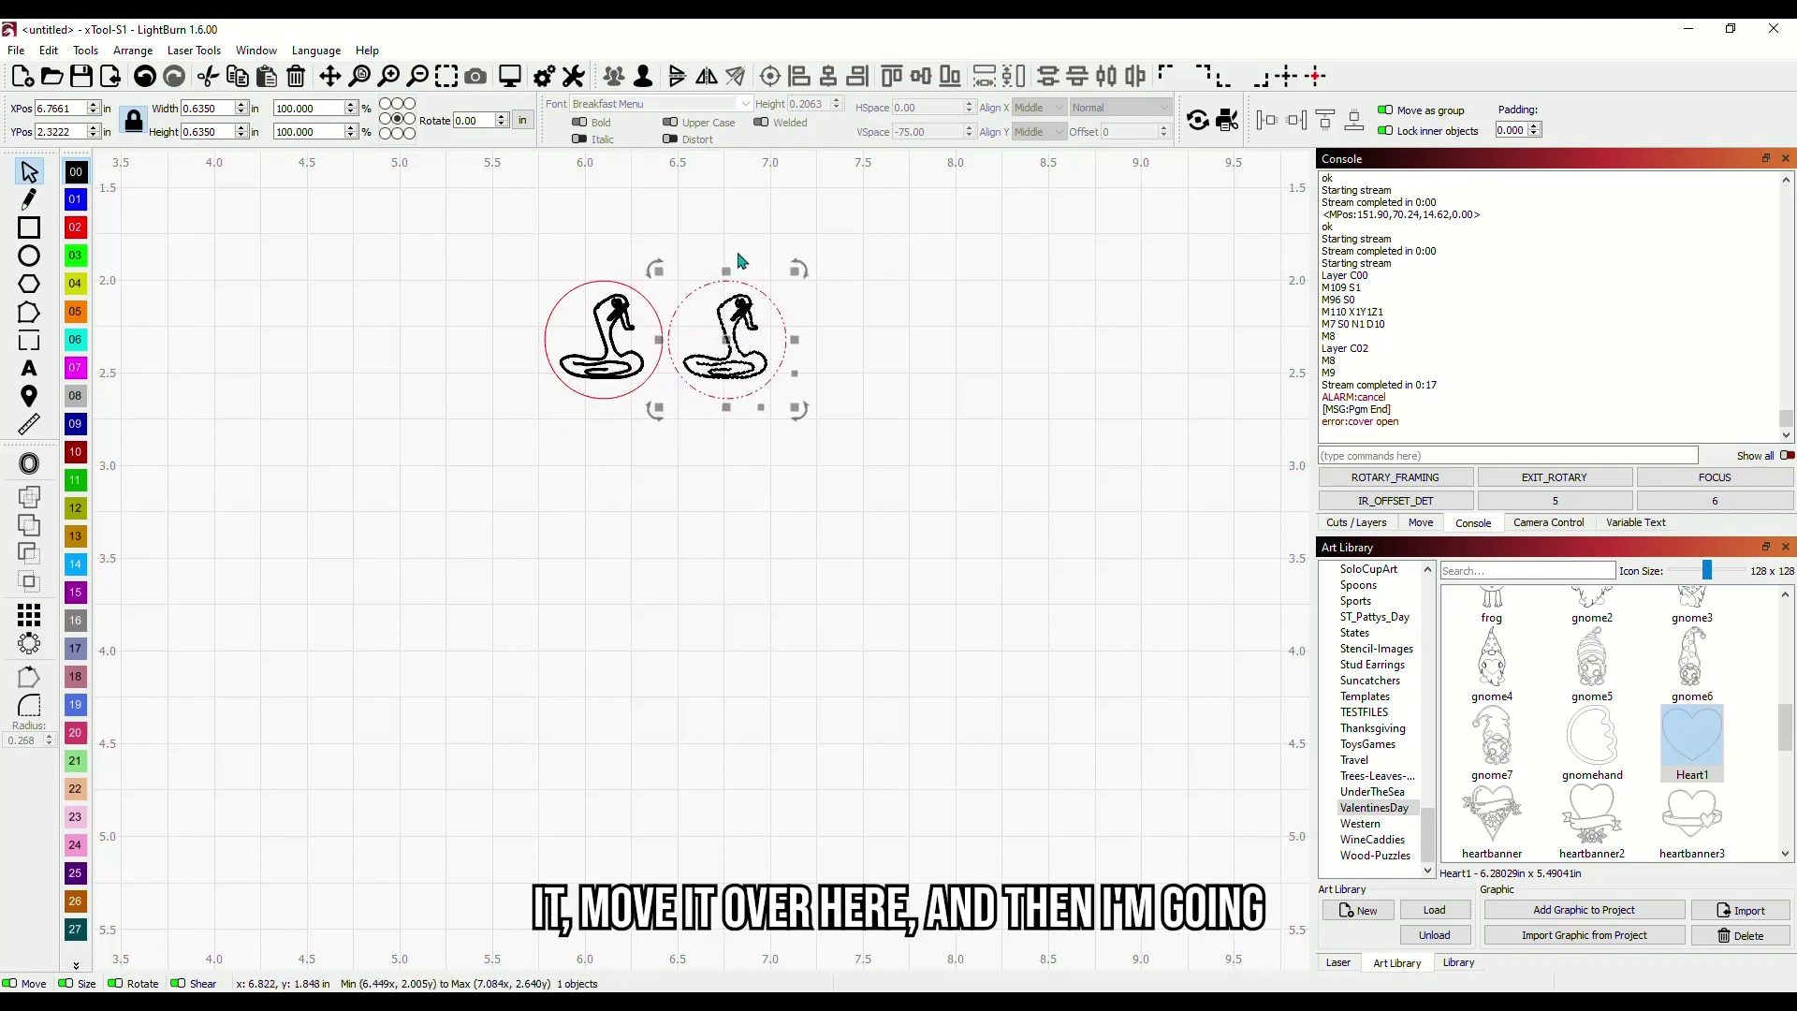
key(h)
click(880, 458)
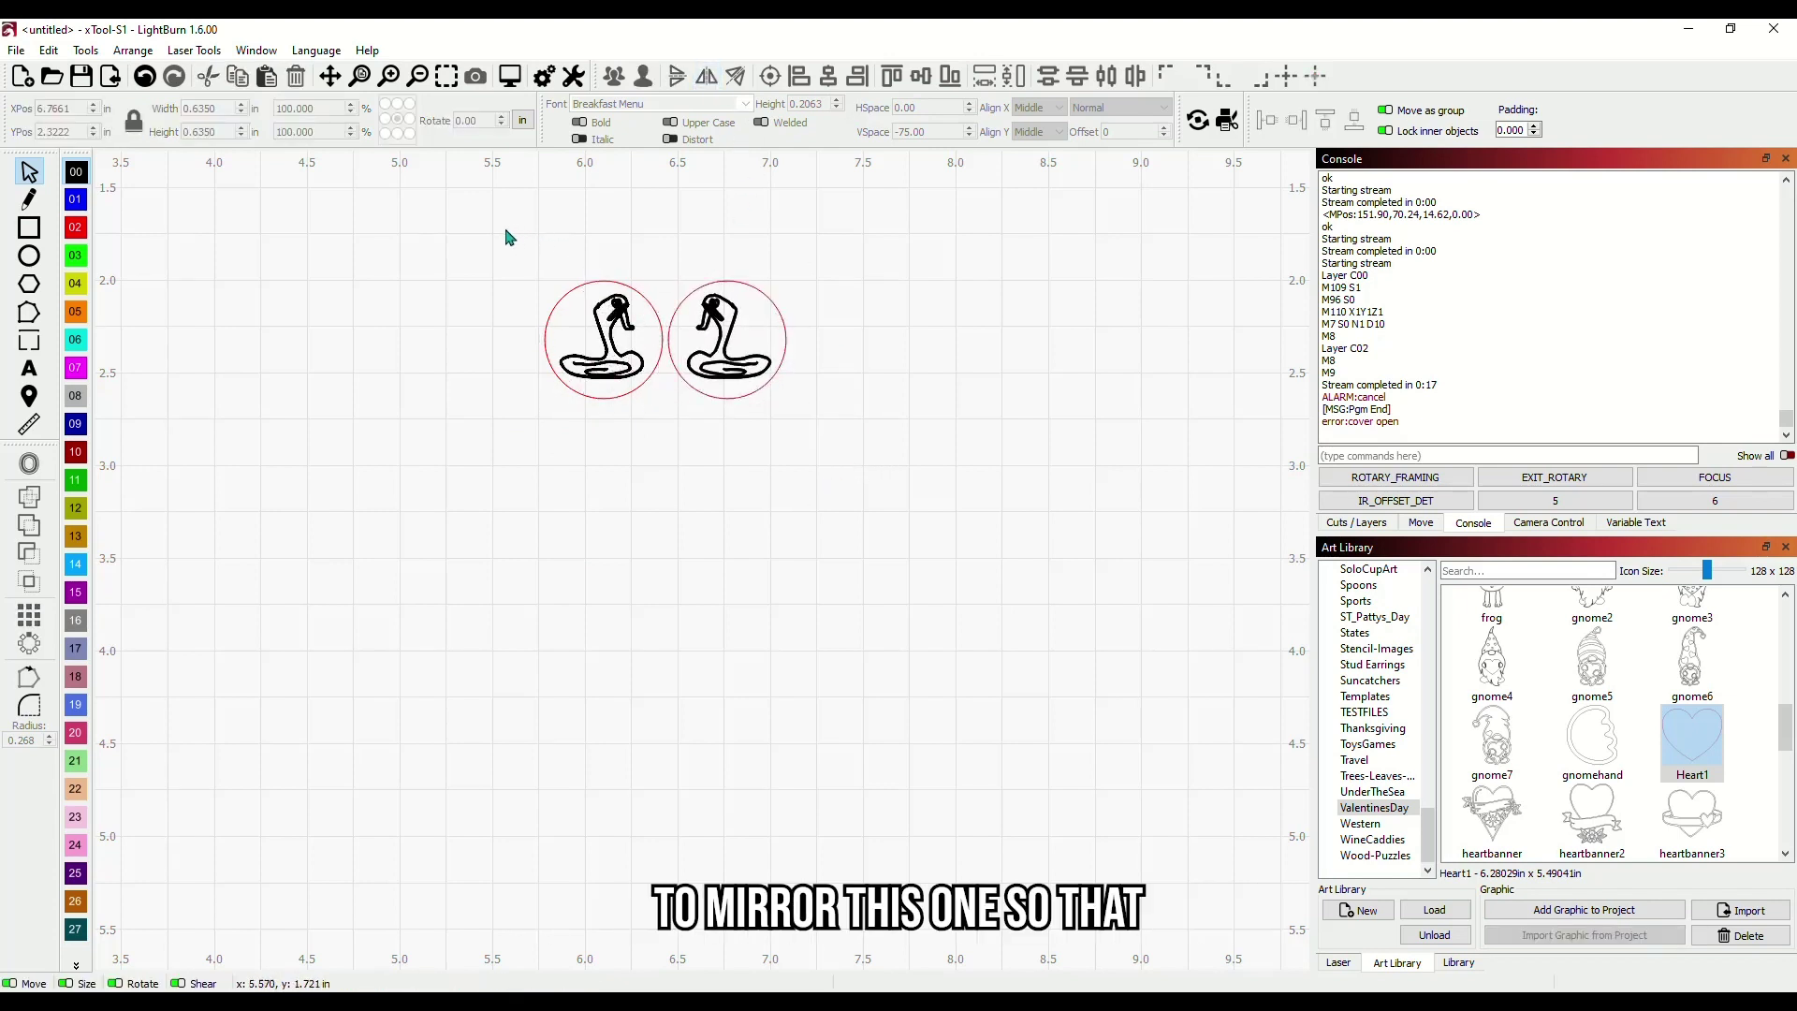
Move both snake designs together to about X 7.18, Y 4.75 in on the laser bed
scroll(851, 450, down, 4)
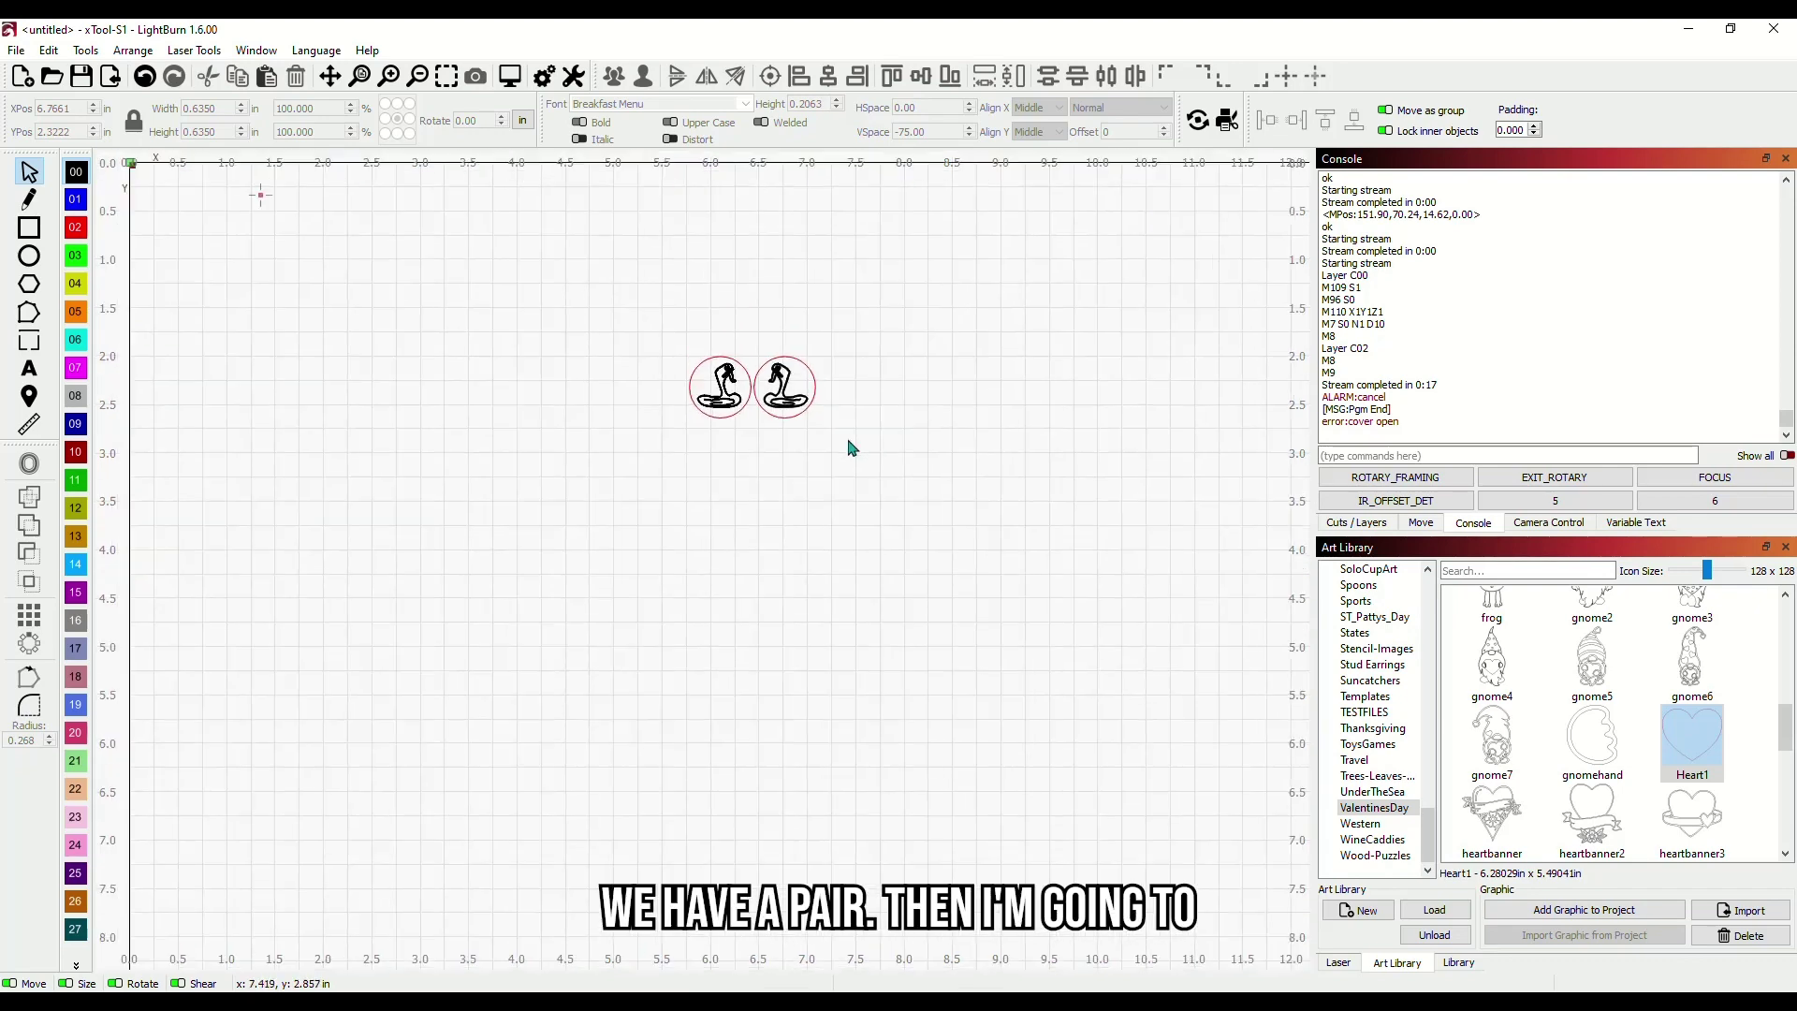
drag(902, 462, 791, 427)
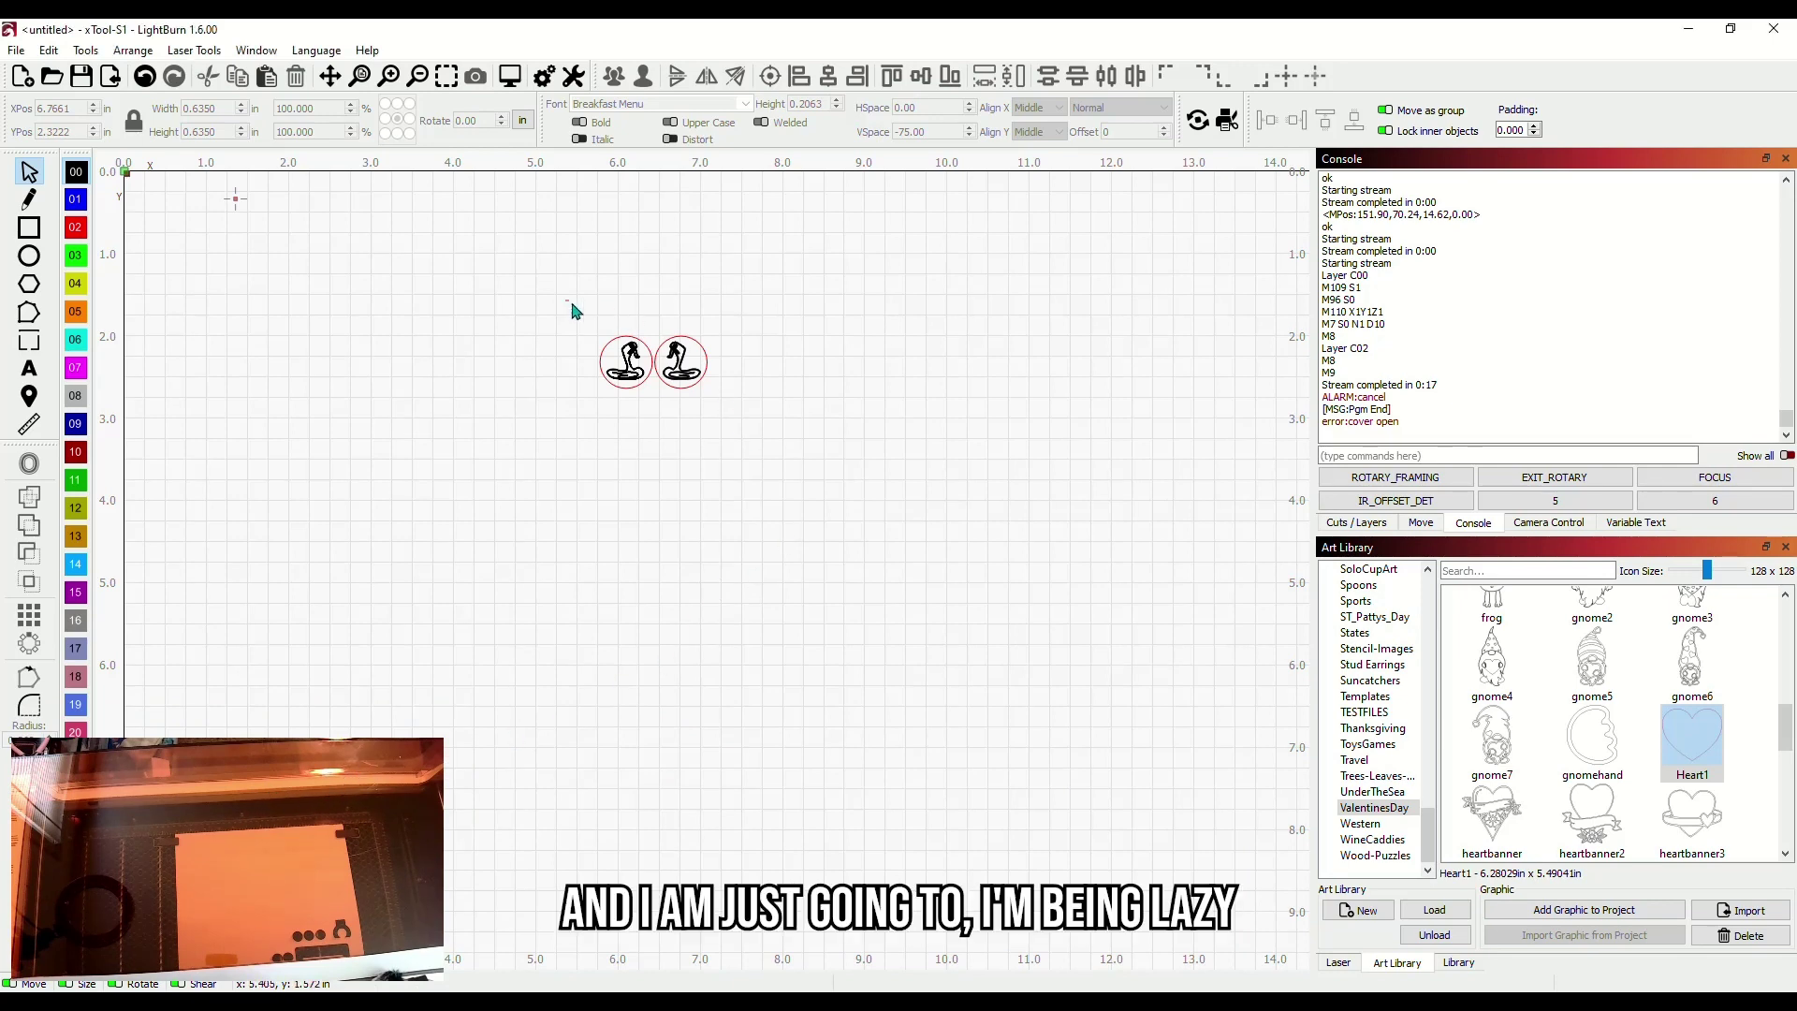
drag(573, 307, 732, 444)
drag(655, 370, 718, 568)
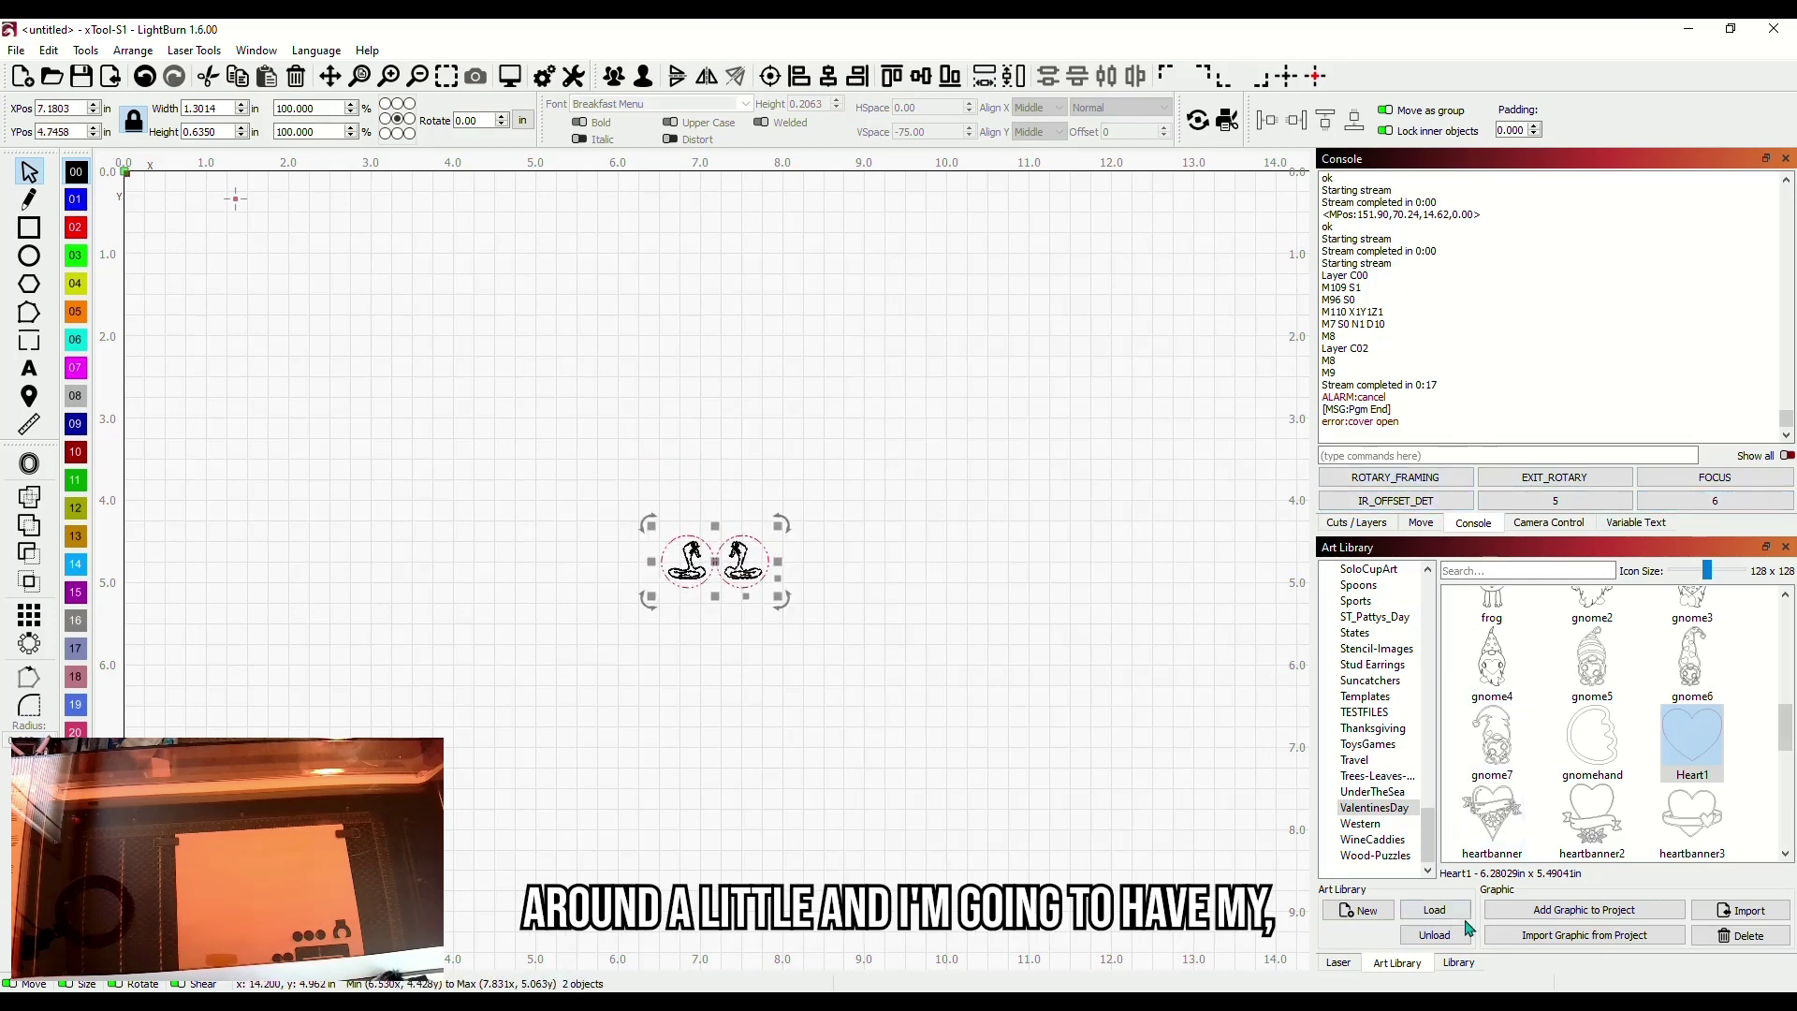
Frame the rectangular bounds of the snake pair with the laser
click(1339, 964)
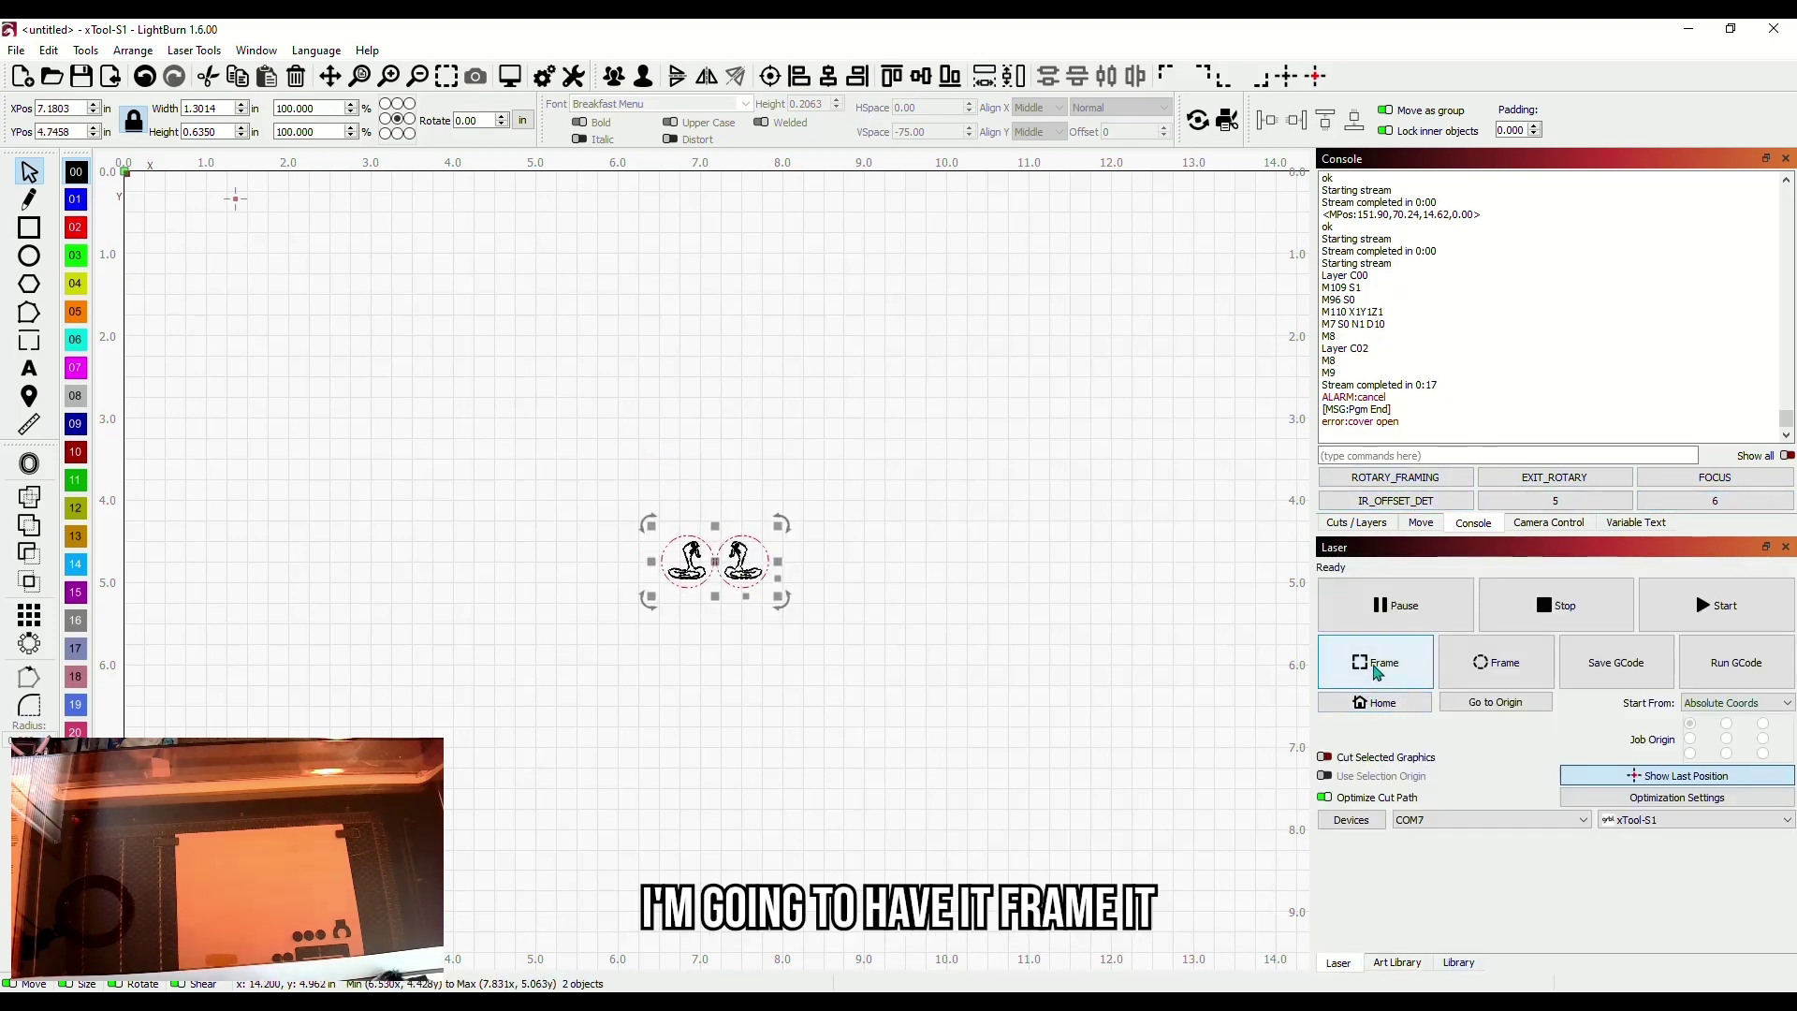
click(1378, 674)
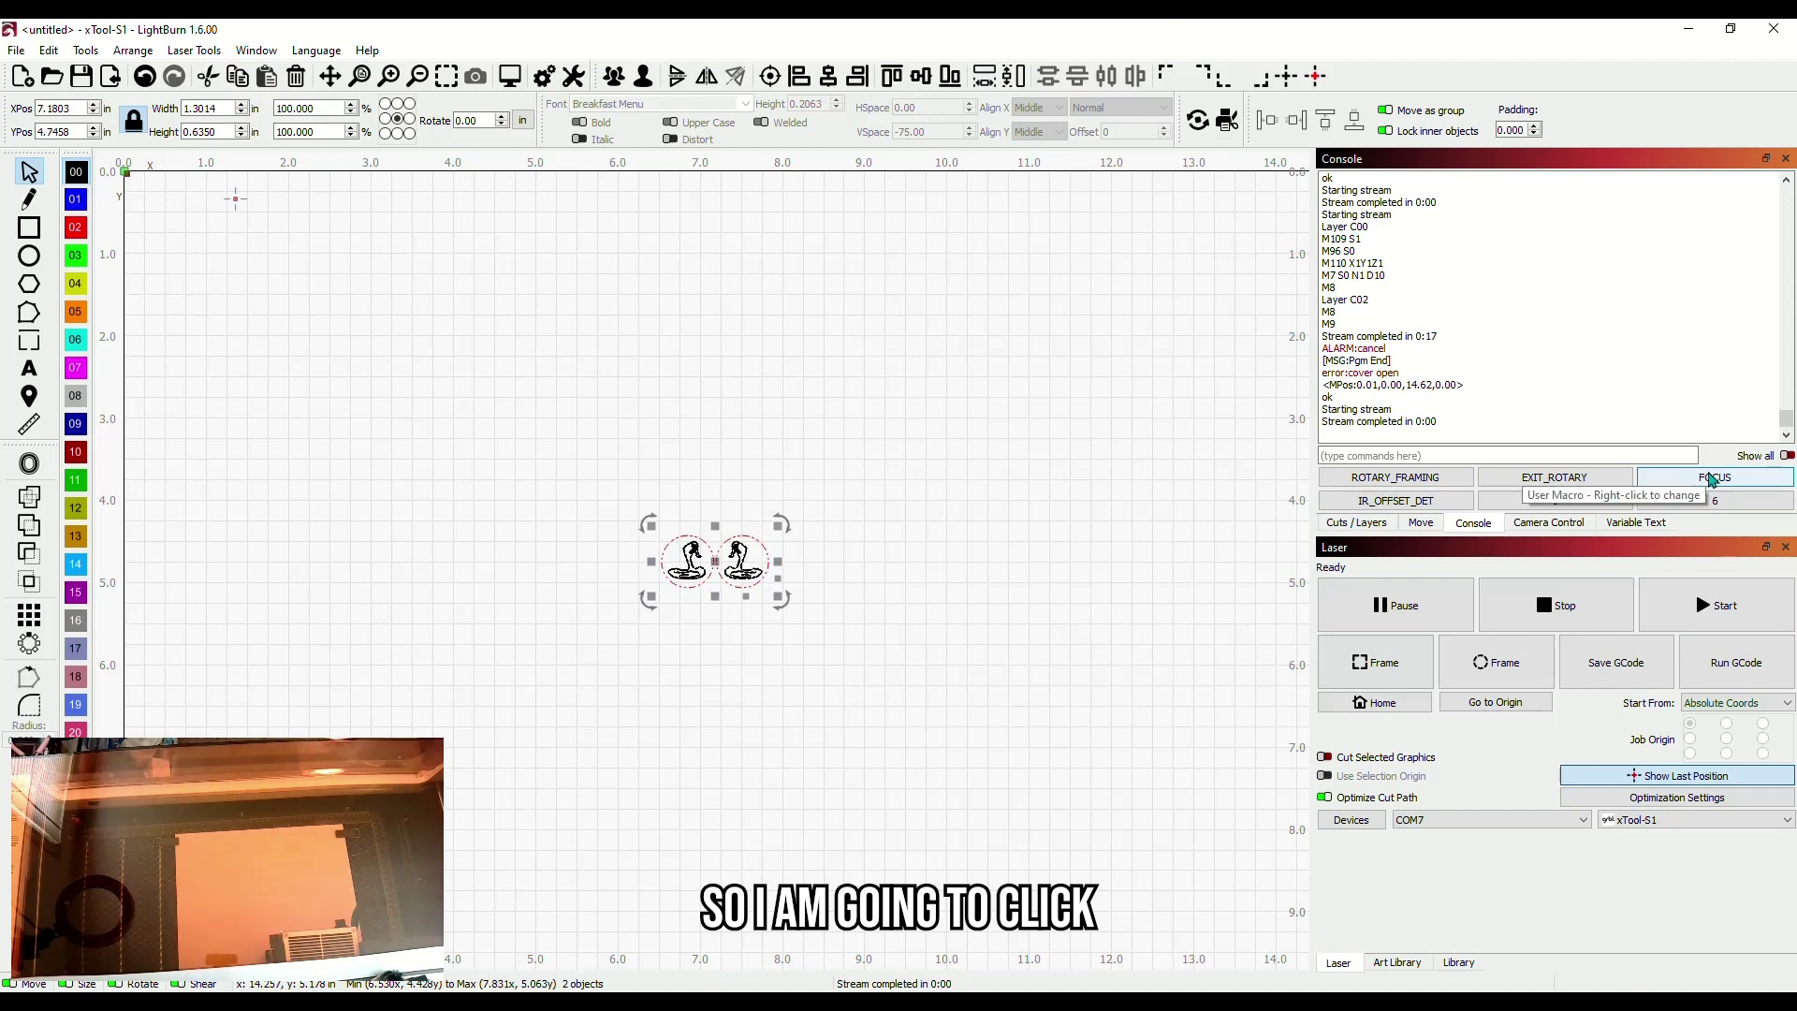
Focus the laser with the FOCUS macro and start the engraving job for the snake pair
click(1713, 479)
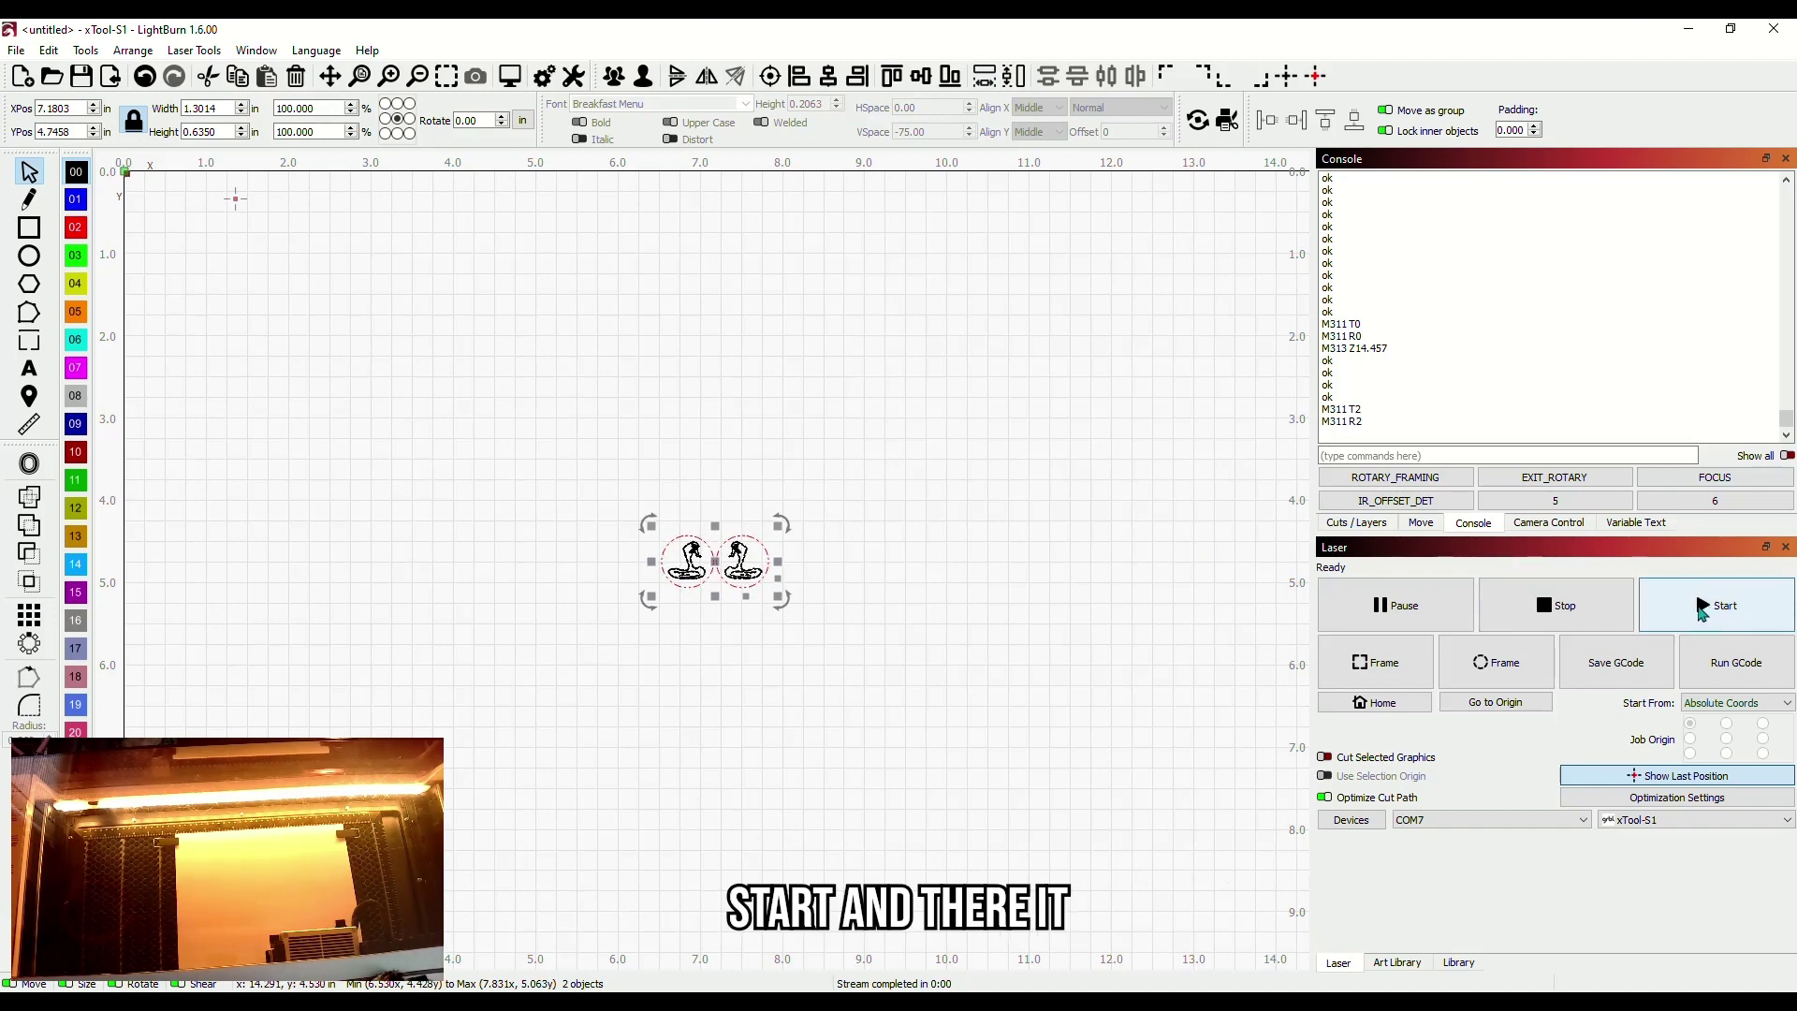
click(1713, 611)
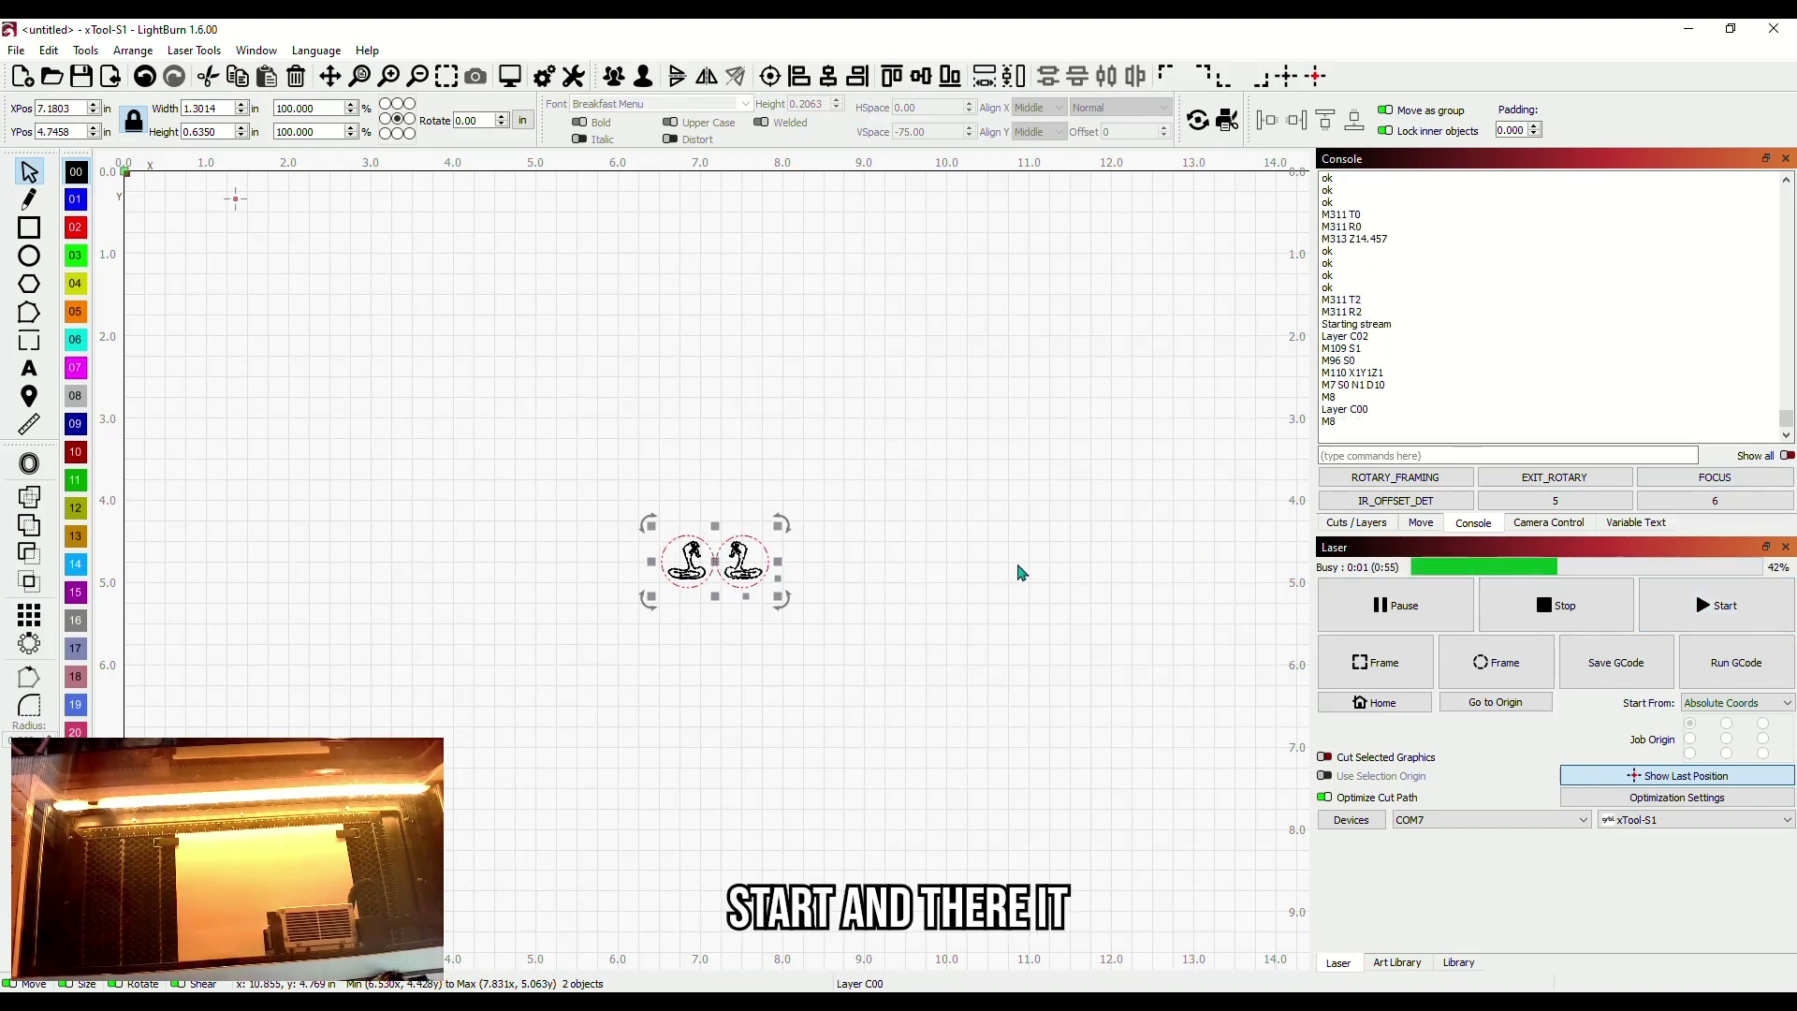